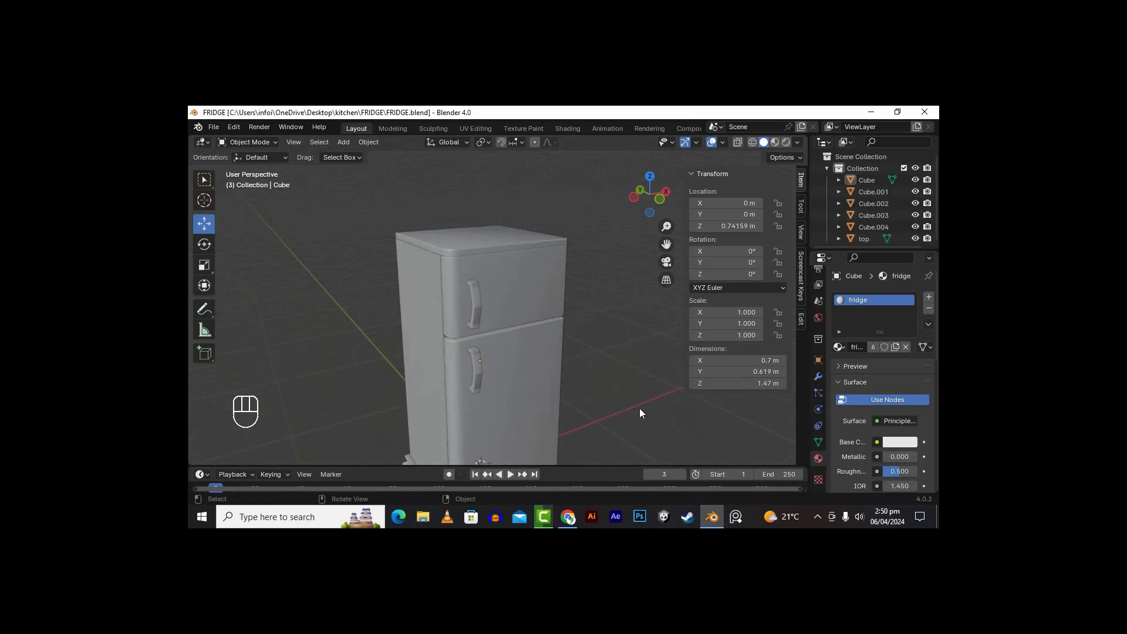
scroll(639, 407, "down", 3)
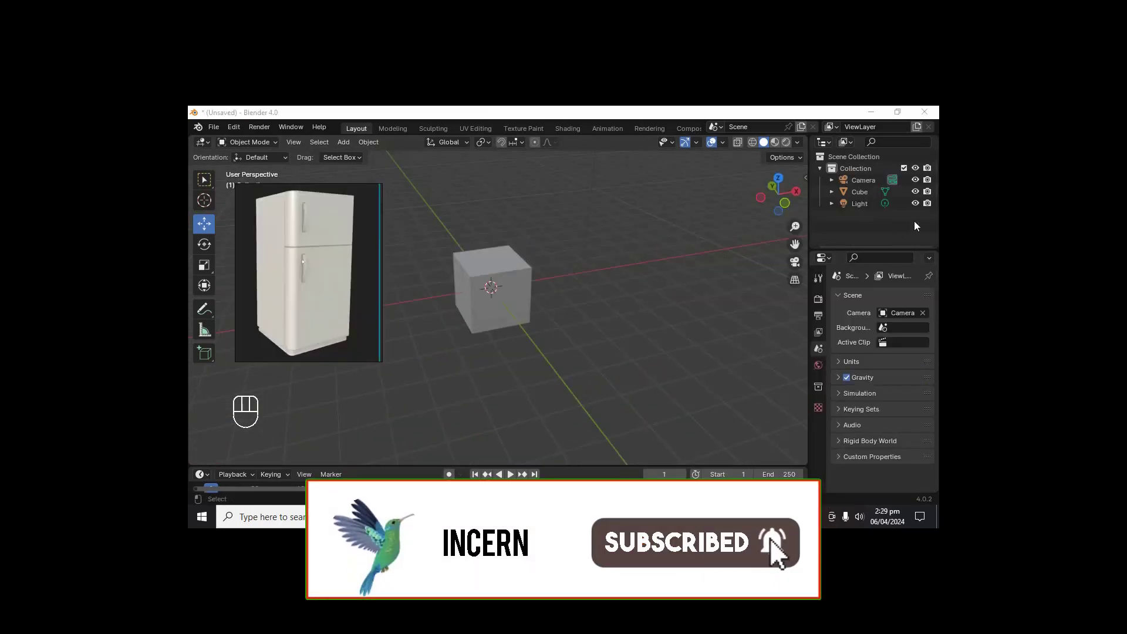
Step: Delete the default camera, cube and light from the scene
left_click(857, 203)
left_click(867, 183, "shift")
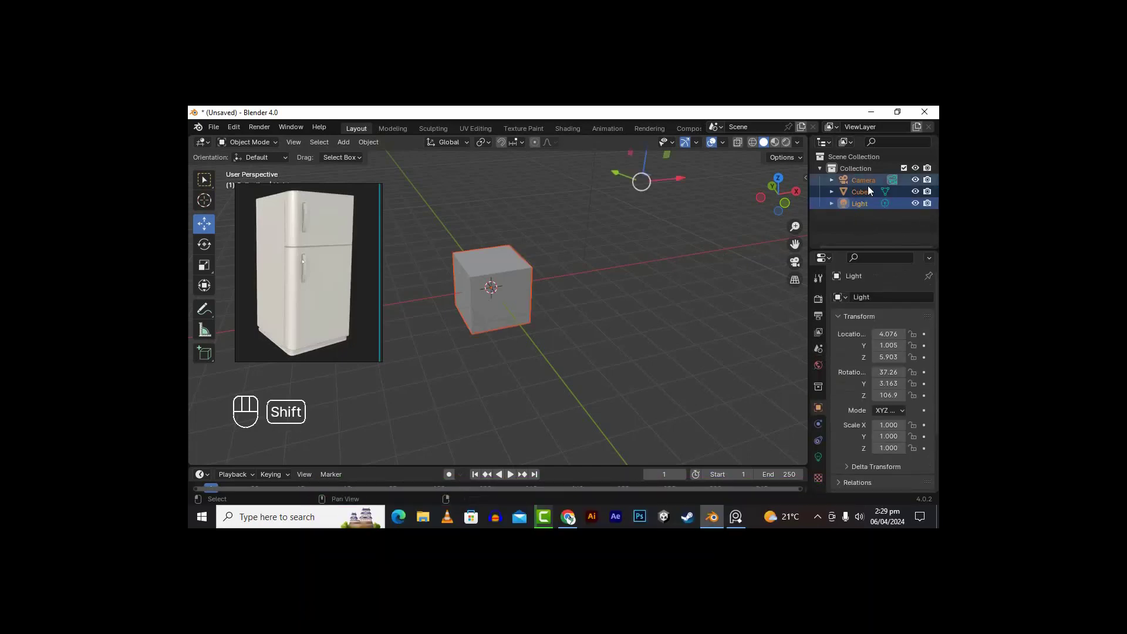
key("Delete")
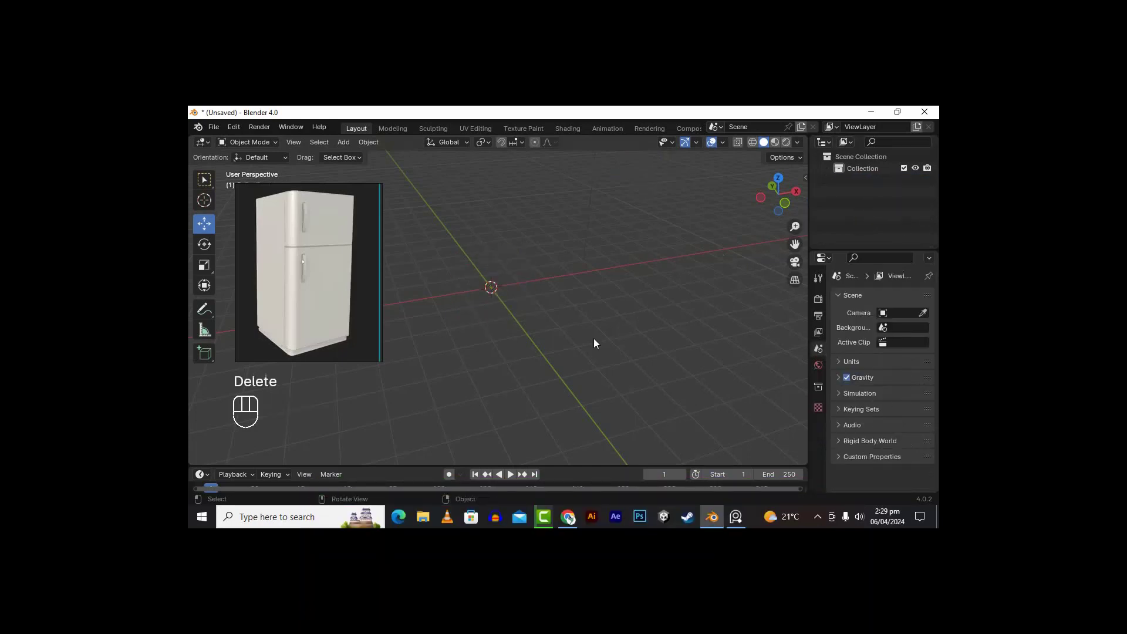
Step: Add a new cube mesh at the scene origin
left_click_drag(796, 244, 845, 273)
scroll(546, 375, "up", 2)
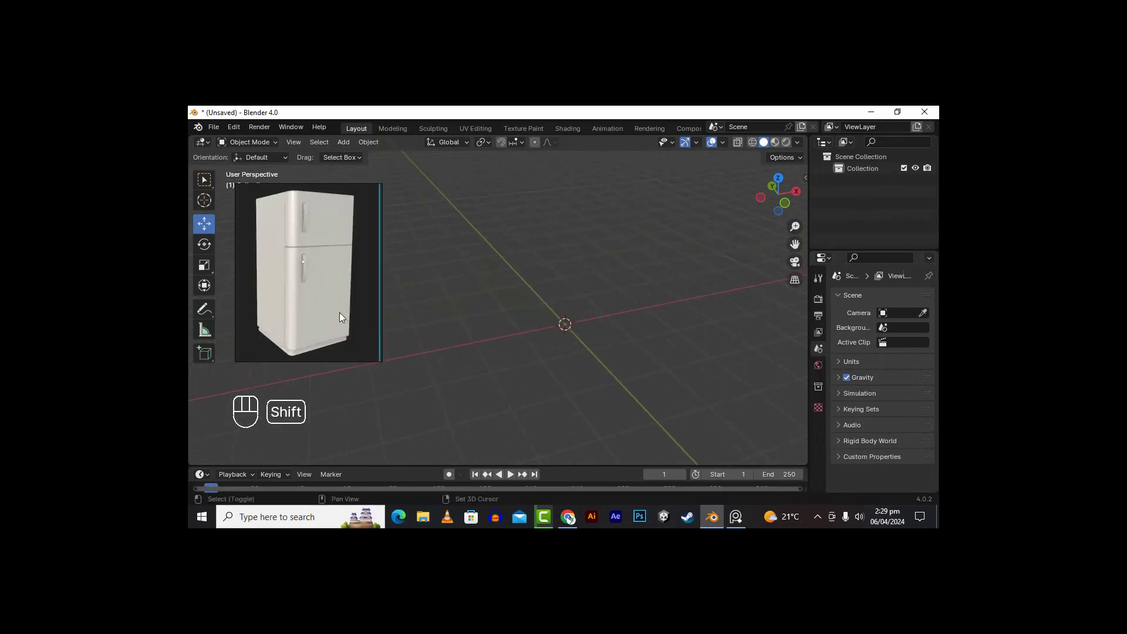
key("shift+a")
key("shift+a")
mouse_move(525, 273)
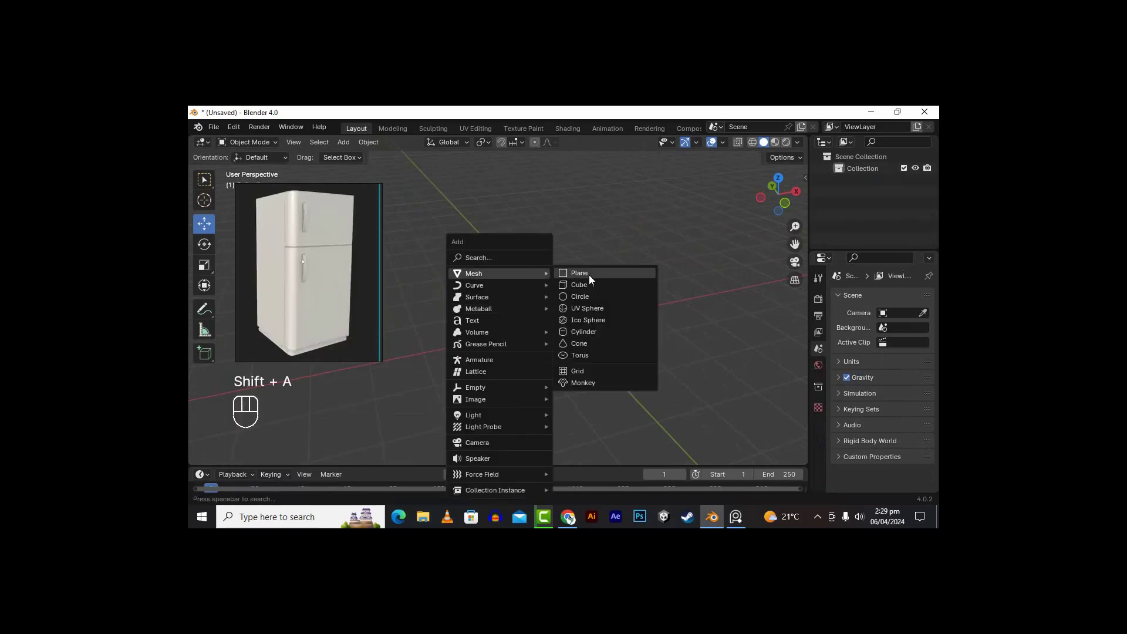
left_click(598, 286)
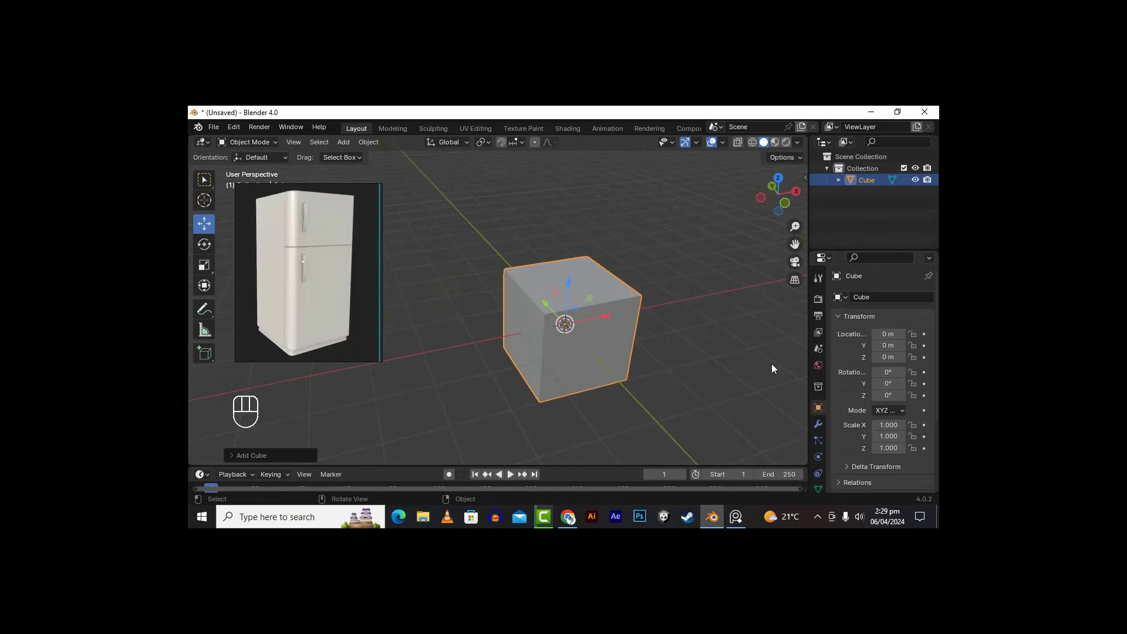
Step: Set the cube's dimensions to 0.7 m in X, 0.7 m in Y and 1.5 m in Z
key("n")
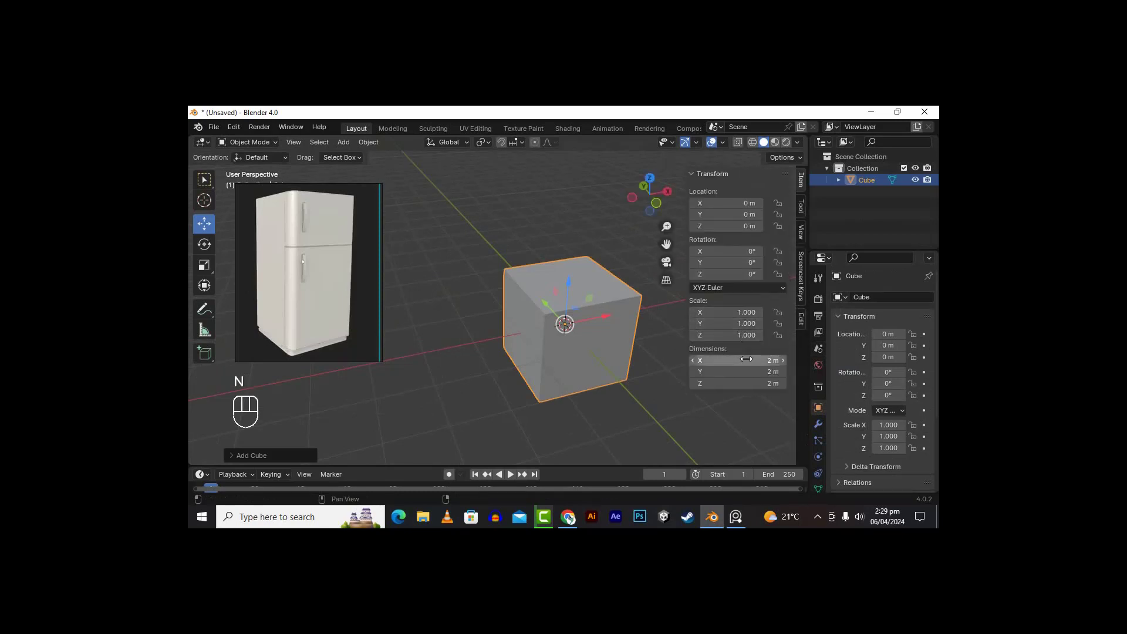
left_click(762, 385)
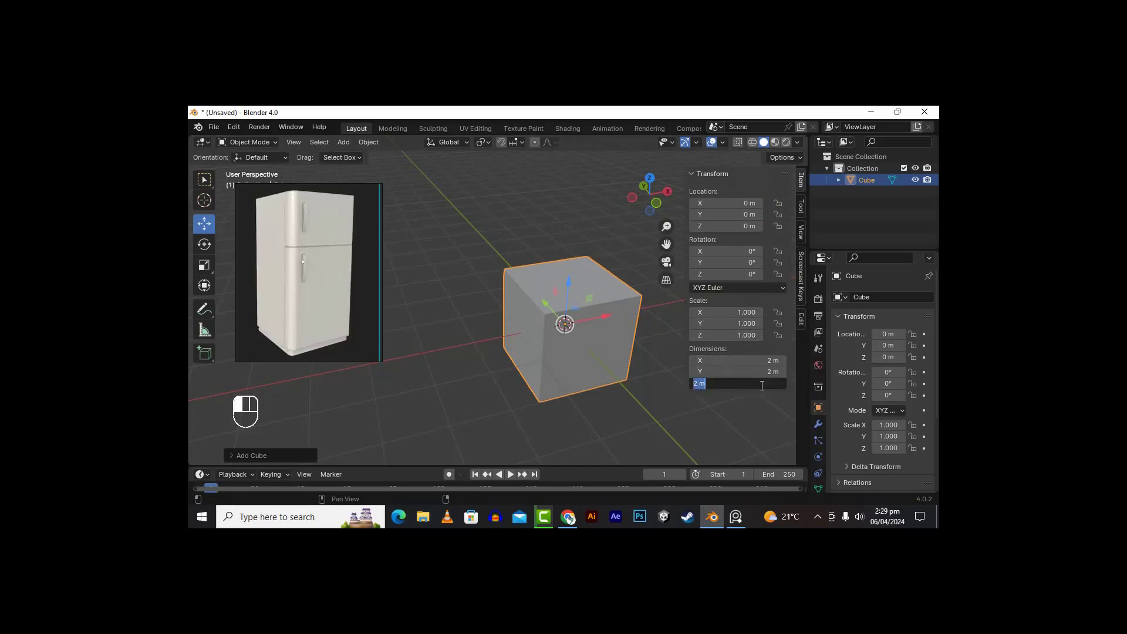
type("1.5")
key("Return")
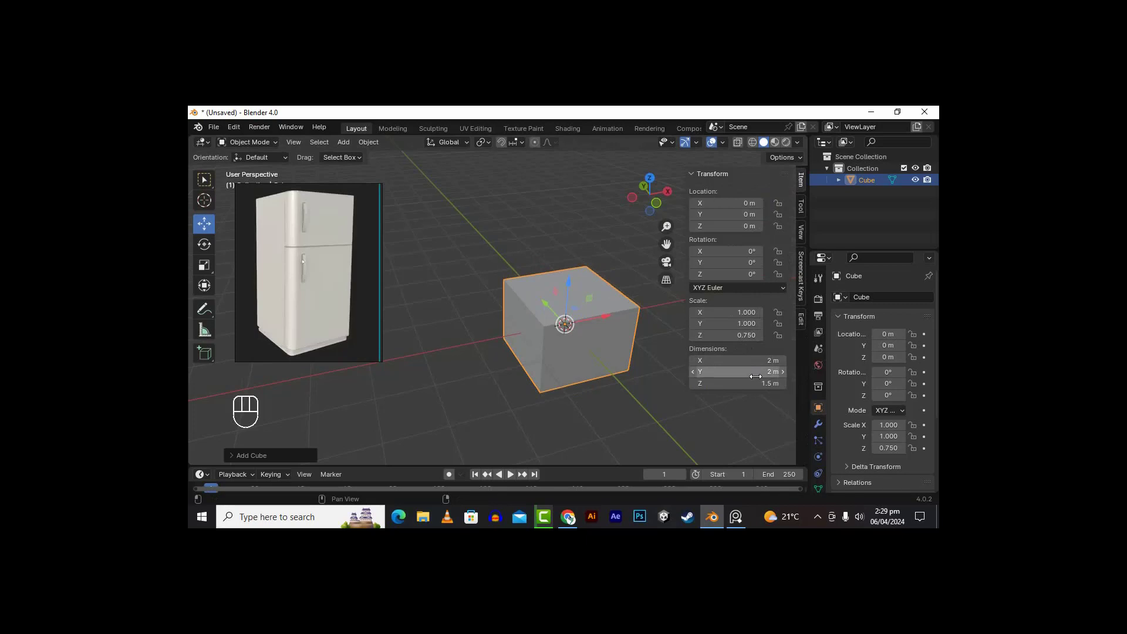
left_click(705, 362)
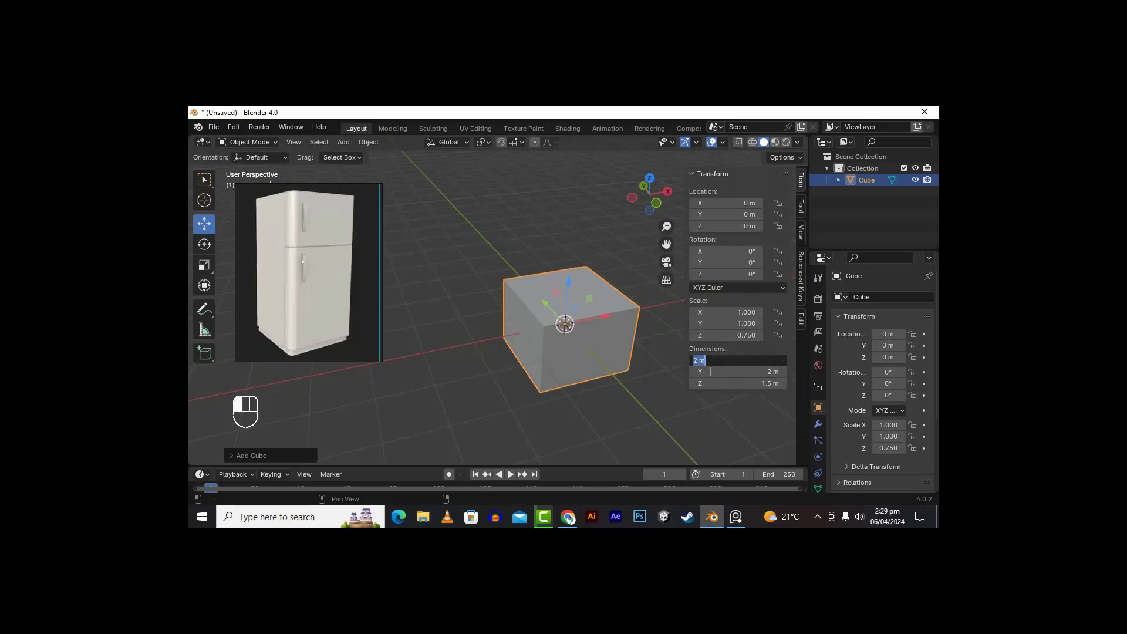
key("BackSpace")
type(".7")
key("Return")
left_click(709, 372)
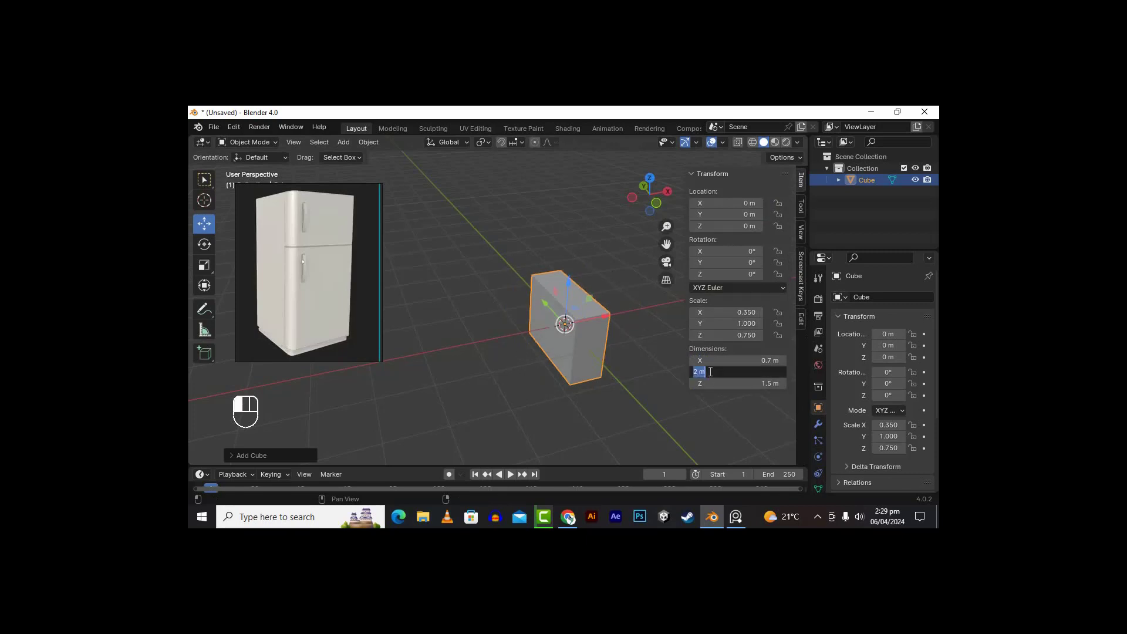
key("BackSpace")
type(".7")
key("Return")
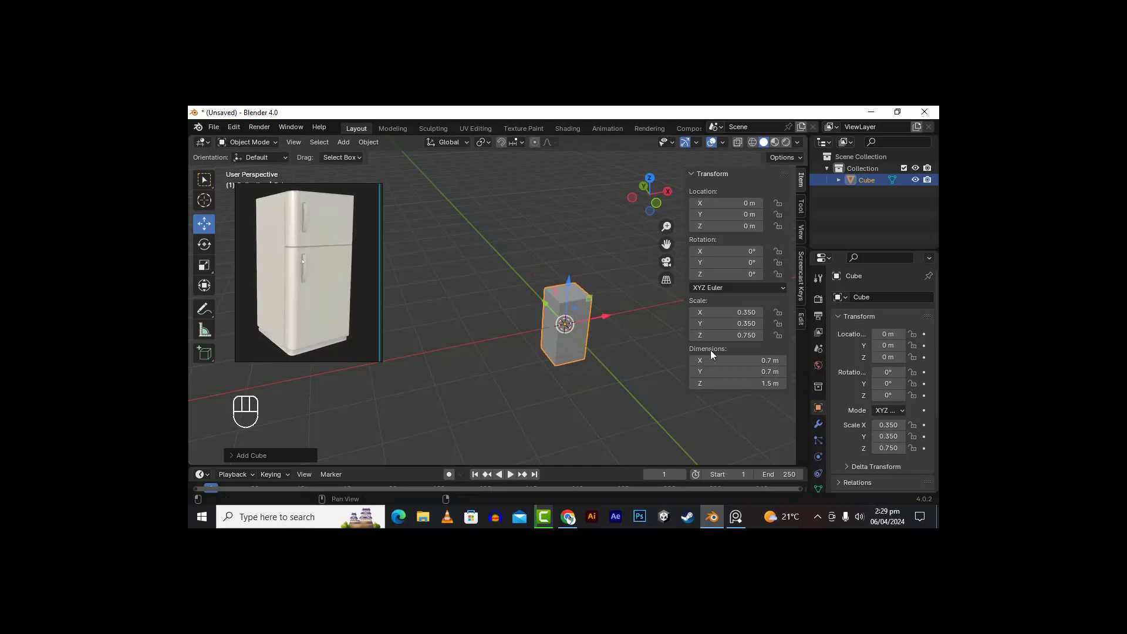
Step: Raise the box along Z to about 0.742 m so that its base sits near the ground plane
scroll(636, 337, "up", 3)
middle_click_drag(574, 332, 575, 289)
left_click_drag(666, 244, 611, 176)
scroll(578, 325, "up", 2)
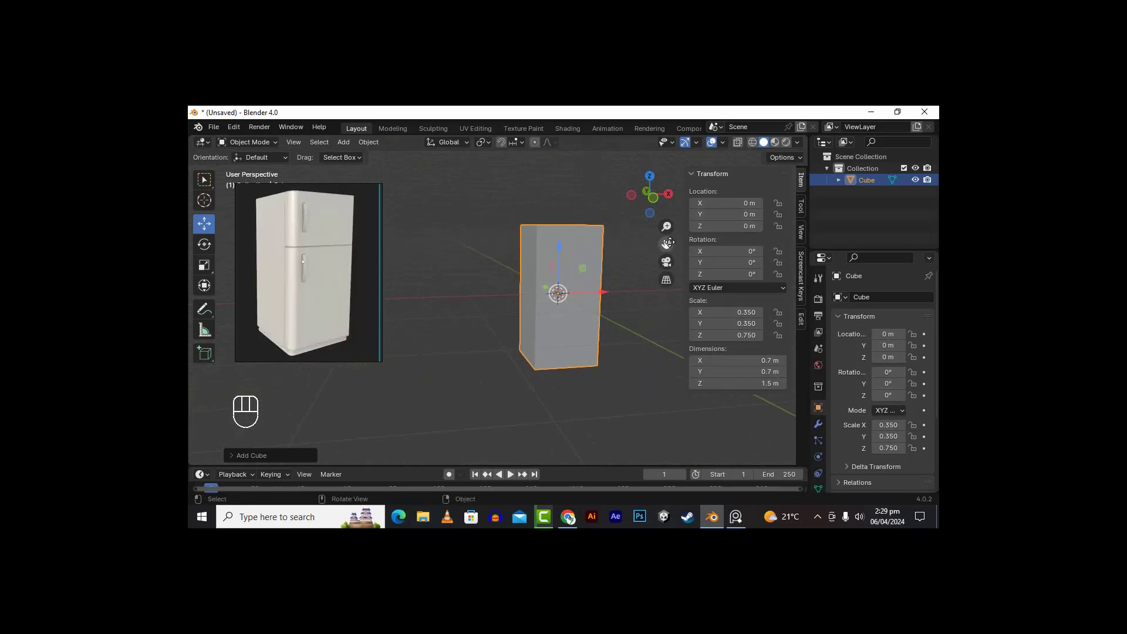
left_click_drag(663, 251, 652, 284)
left_click_drag(551, 273, 565, 200)
middle_click_drag(572, 229, 647, 249, "alt")
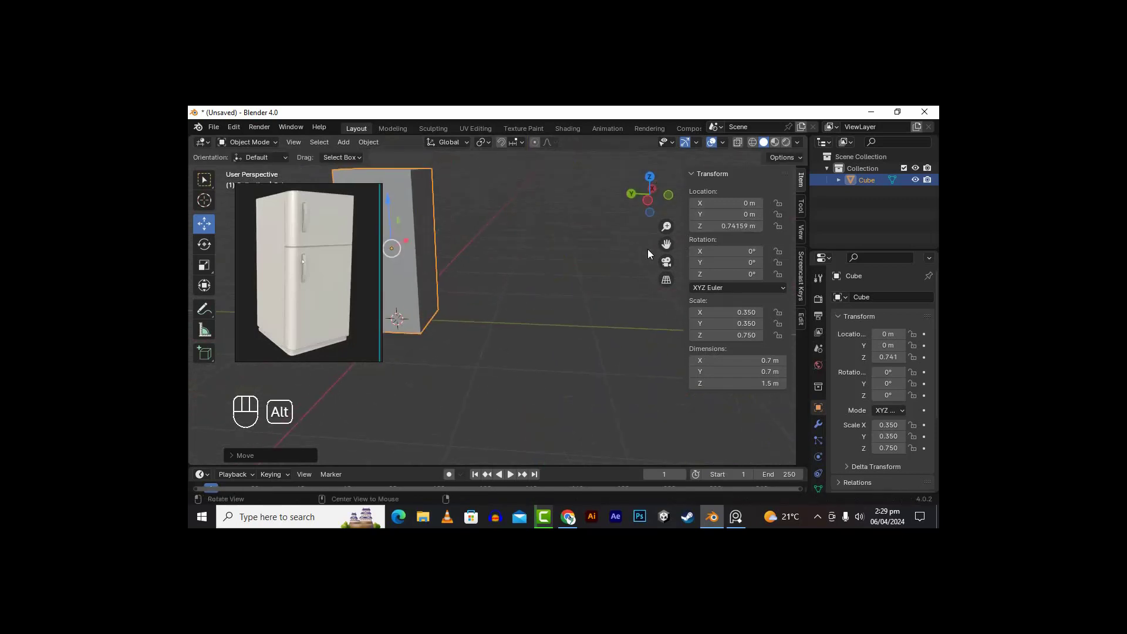
left_click_drag(666, 244, 676, 254)
middle_click_drag(550, 291, 456, 296, "alt")
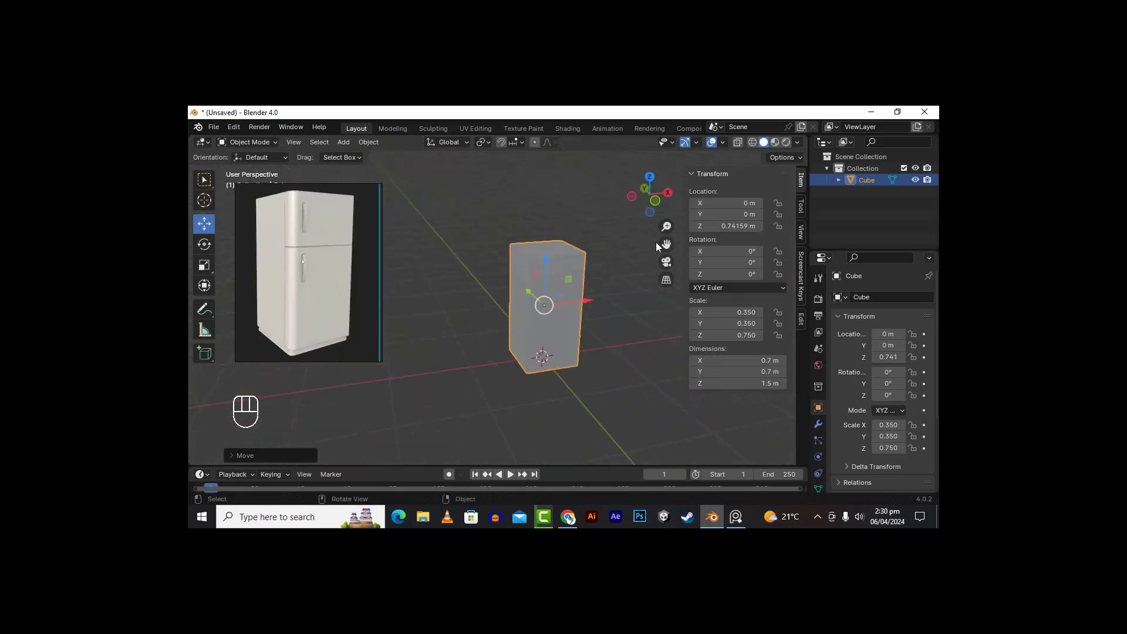
Step: In Edit Mode, add two horizontal loop cuts around the box and slide them slightly upward to a local median Z of about 0.121 m
left_click_drag(665, 243, 621, 228)
scroll(460, 335, "up", 2)
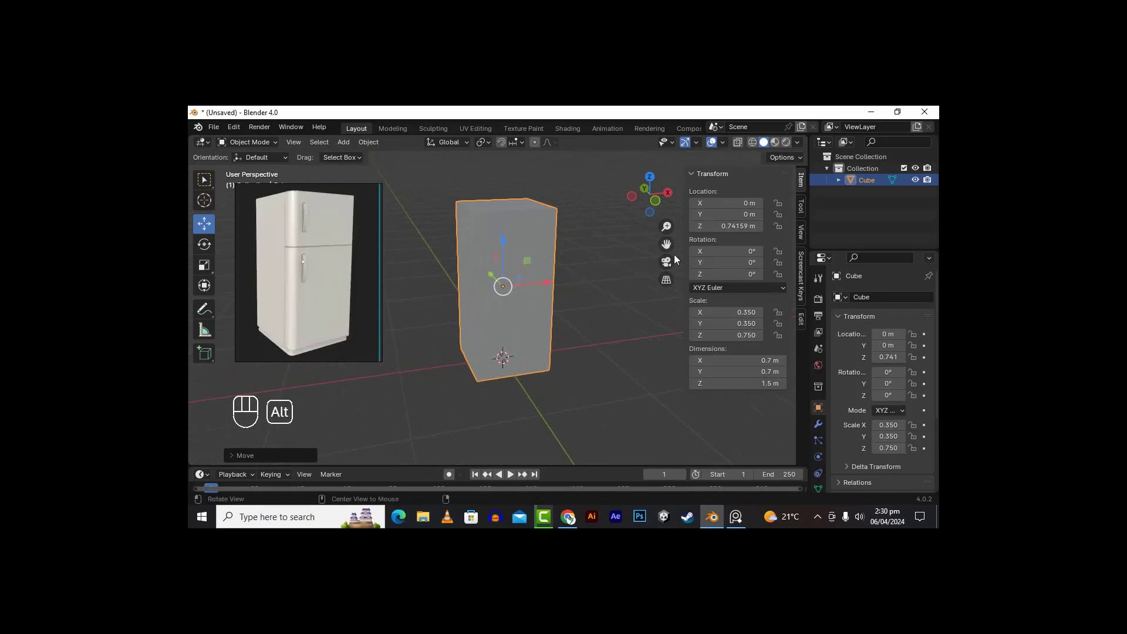
left_click_drag(674, 255, 712, 264)
left_click_drag(599, 302, 585, 296, "alt")
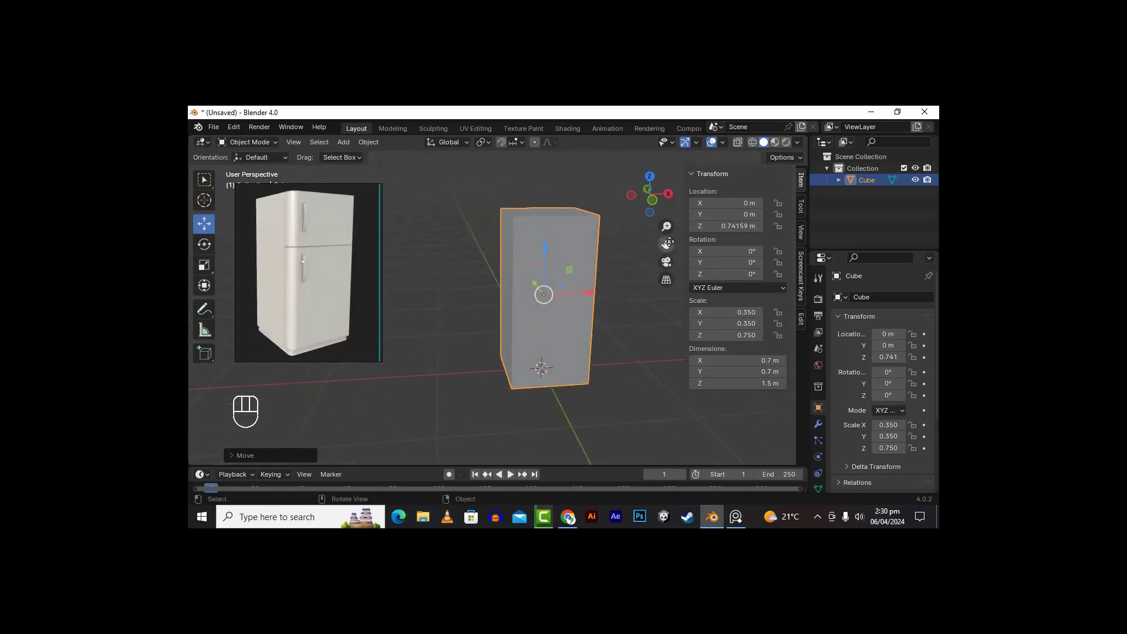
left_click_drag(669, 244, 626, 247)
scroll(508, 281, "up", 2)
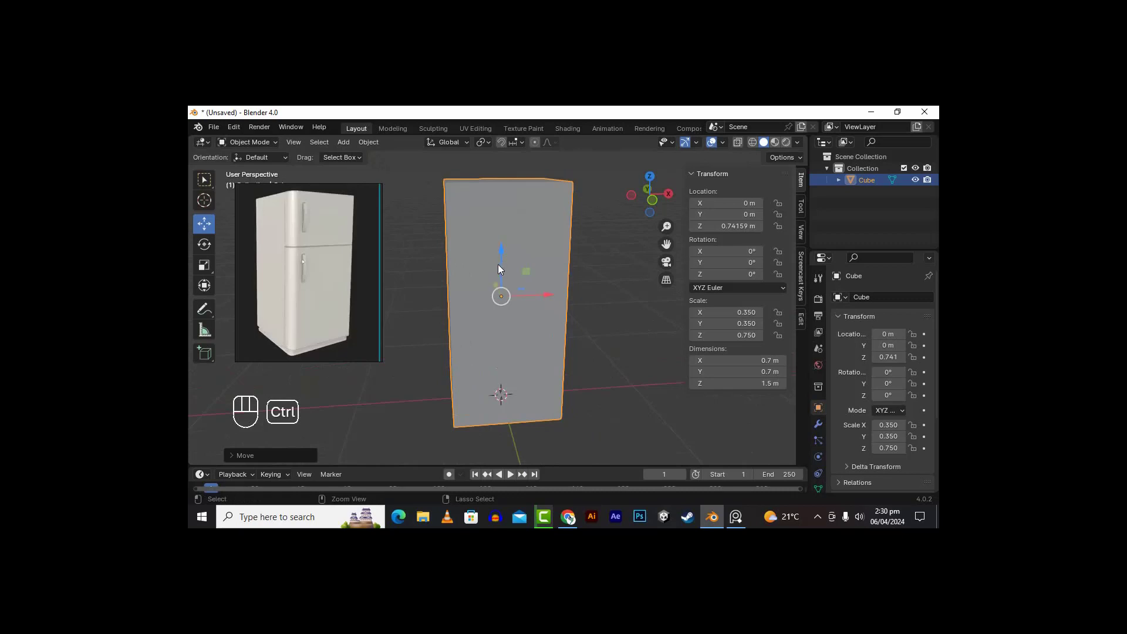
key("ctrl+r")
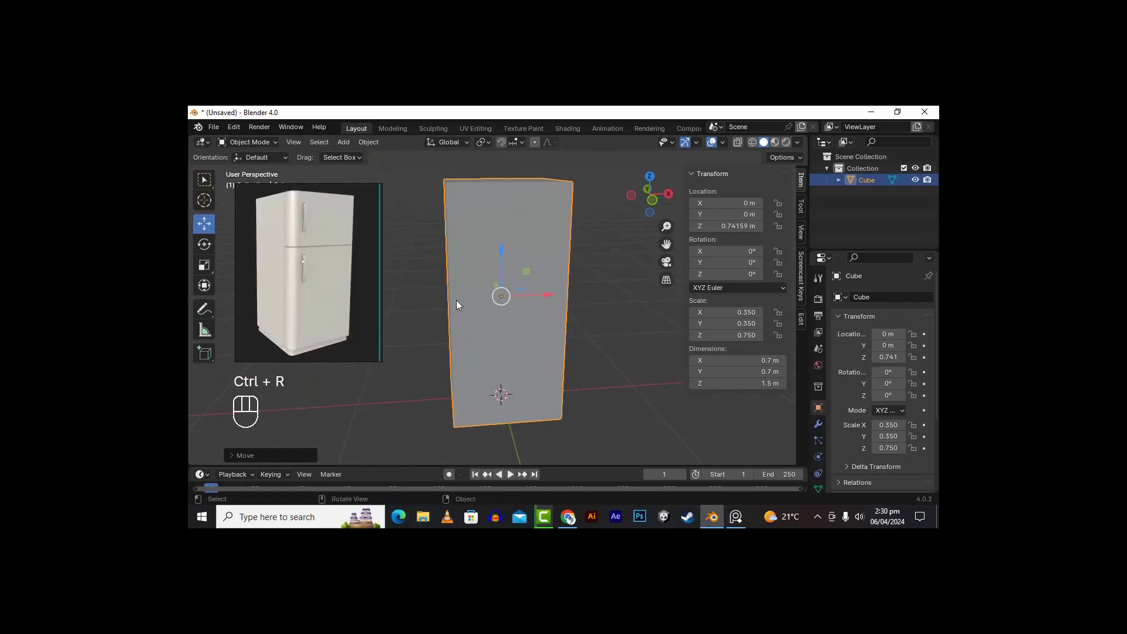
key("Tab")
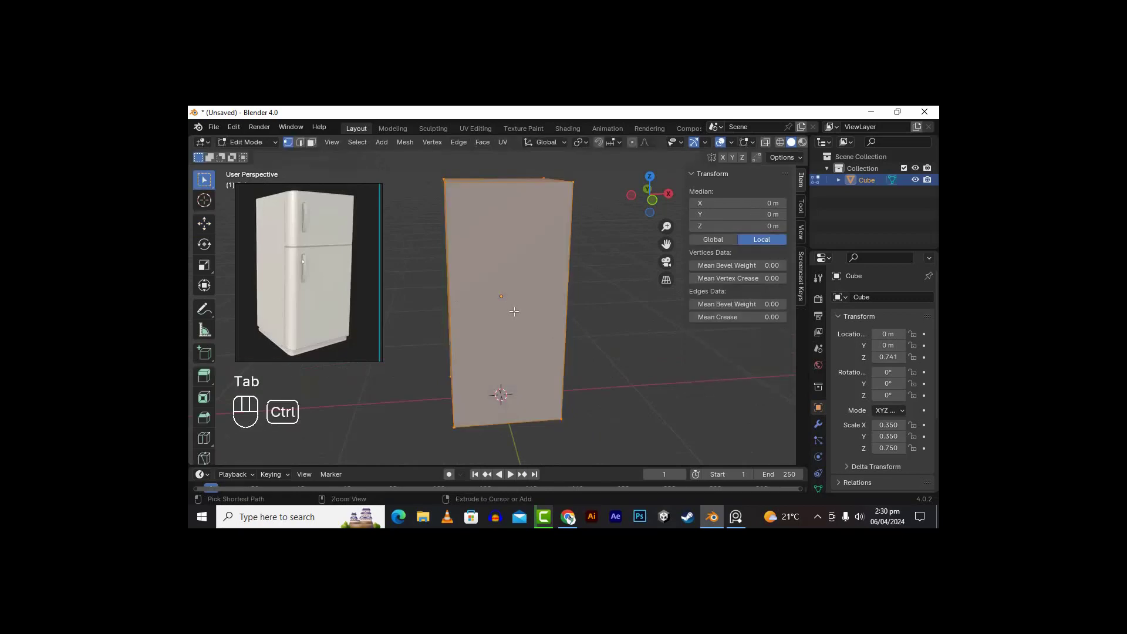
key("ctrl+r")
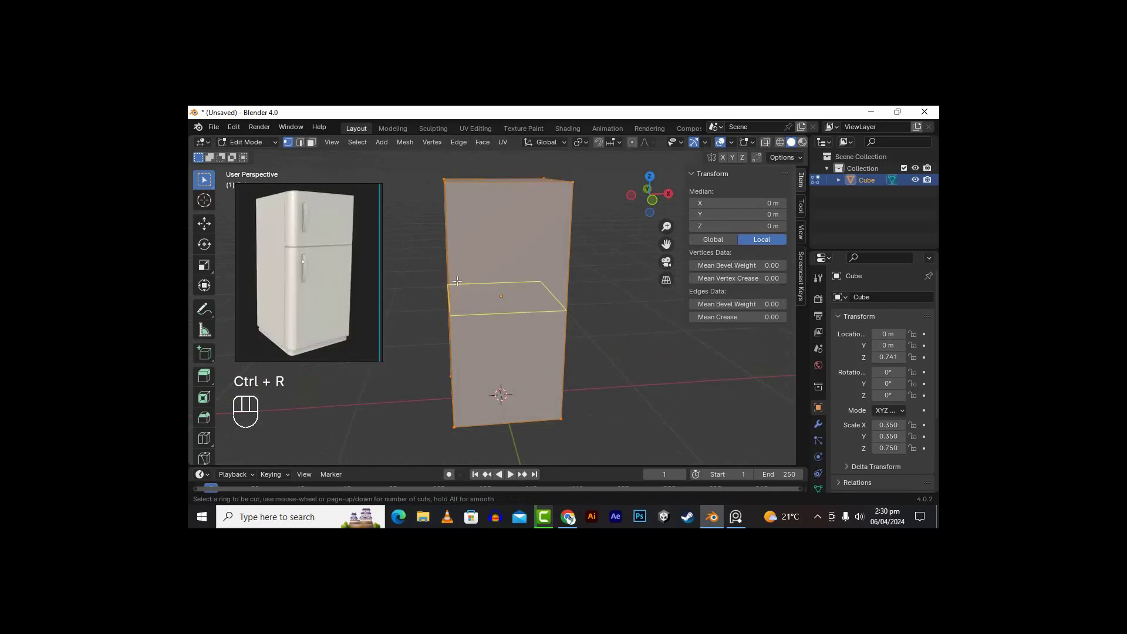
scroll(457, 281, "up", 1)
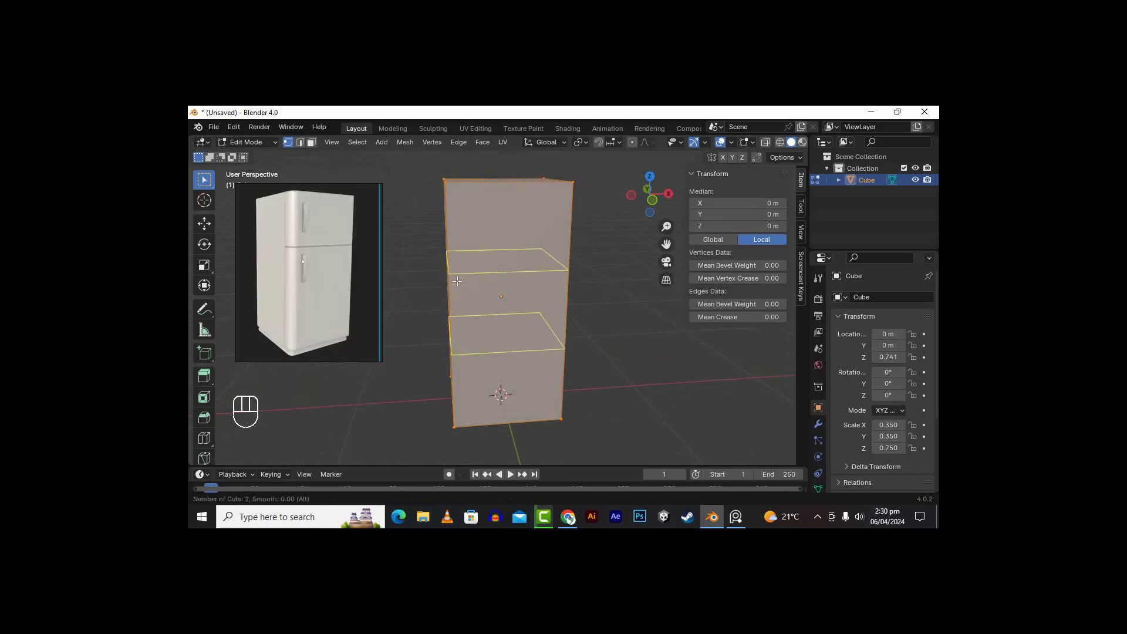
left_click(457, 281)
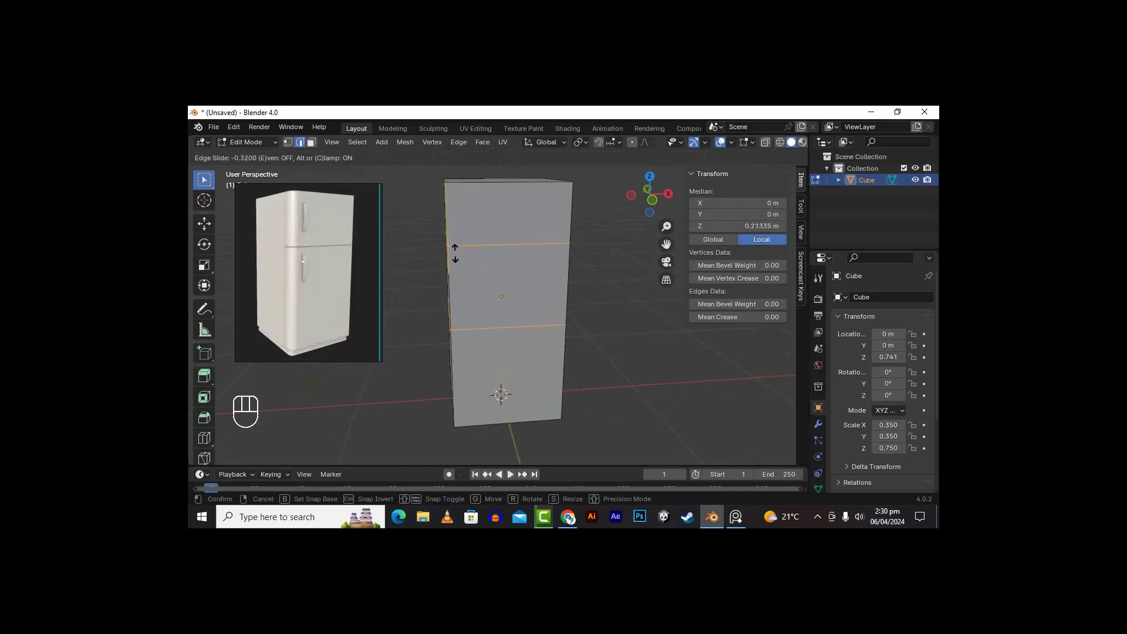
left_click(447, 266)
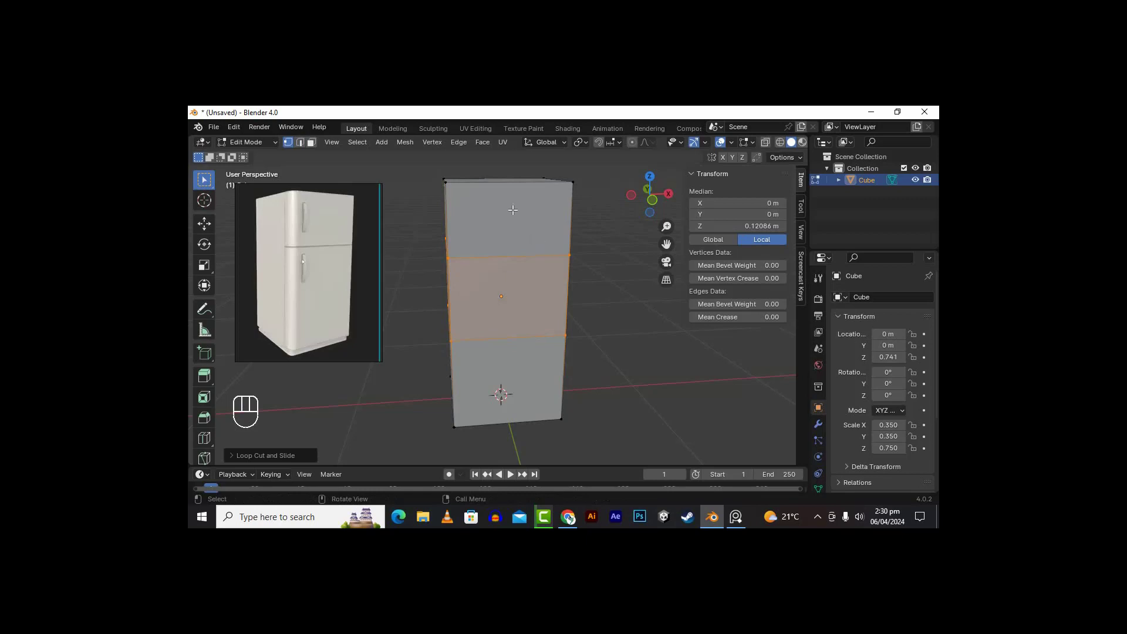
Step: With X-ray on in front view, move the lower edge loop up to just below the upper one, at local Z about 0.415 m
left_click_drag(666, 243, 668, 259)
scroll(492, 264, "up", 2)
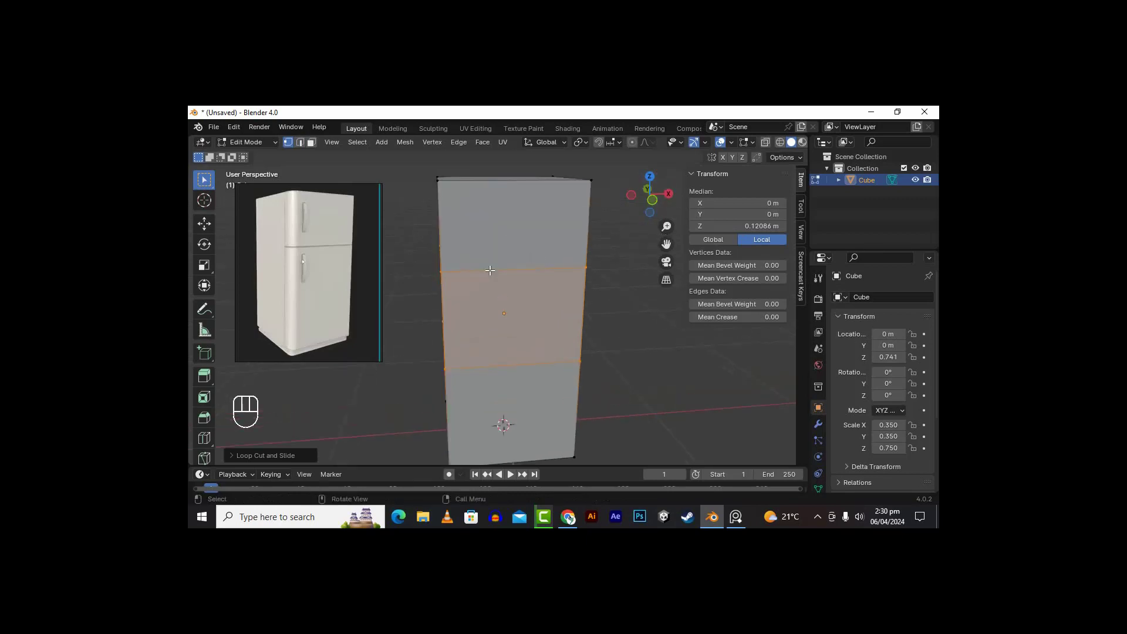
scroll(588, 378, "down", 2)
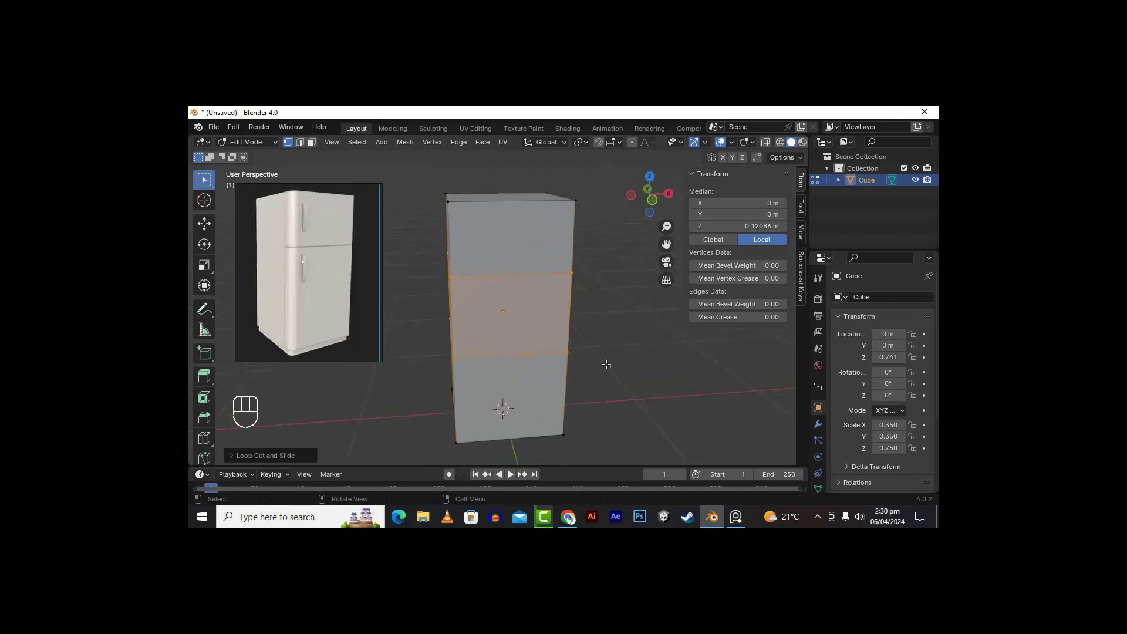
left_click(763, 143)
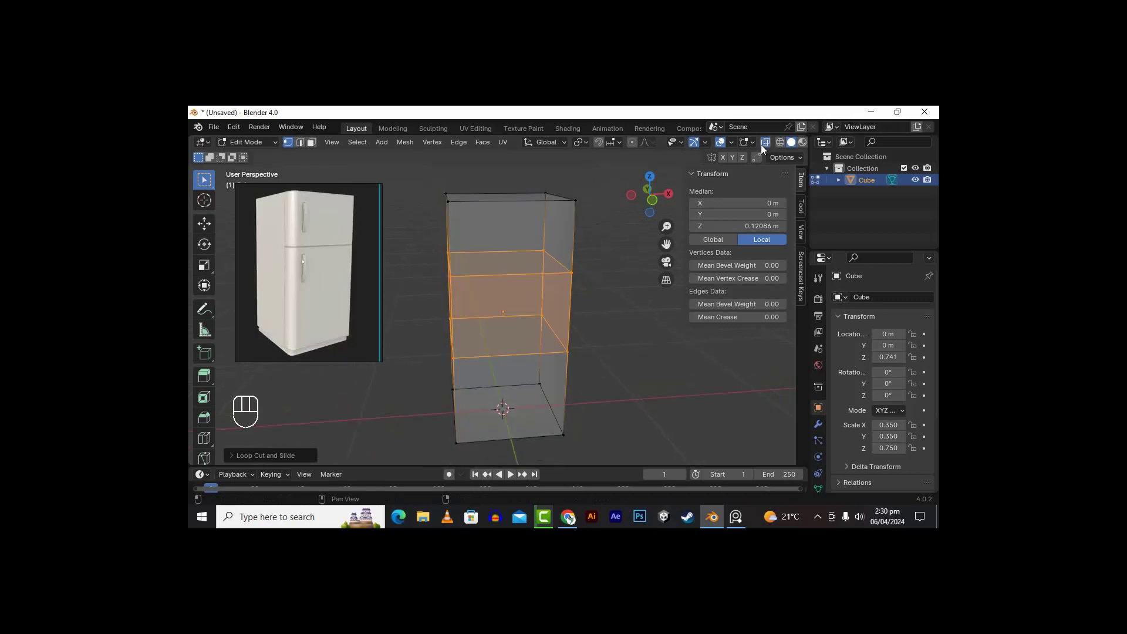
key("KP_1")
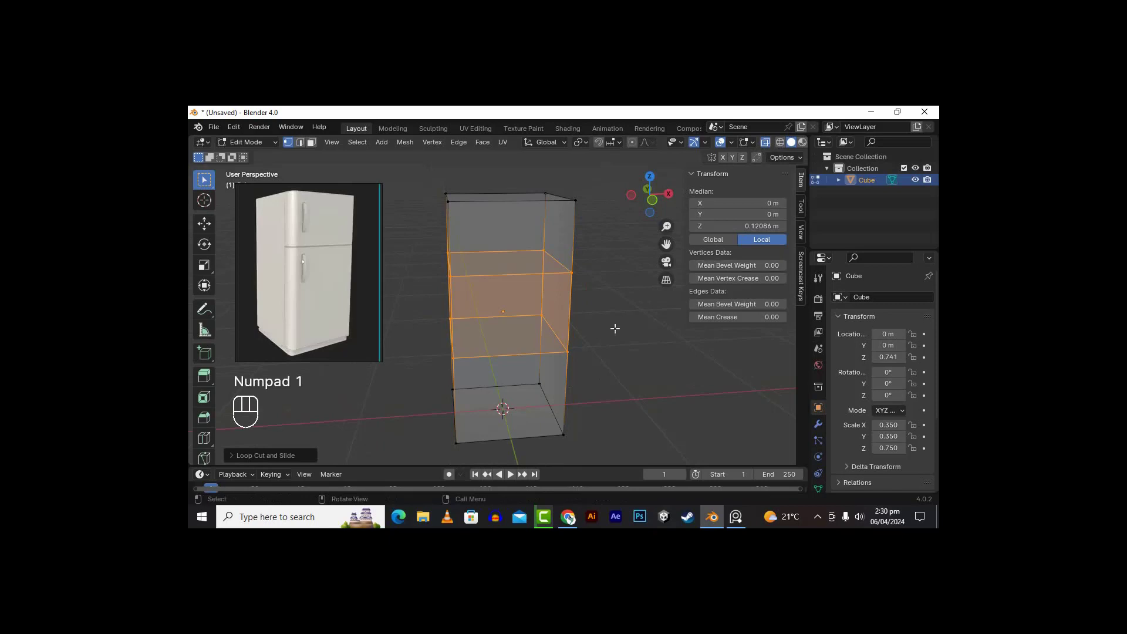
key("KP_1")
left_click_drag(623, 399, 429, 336)
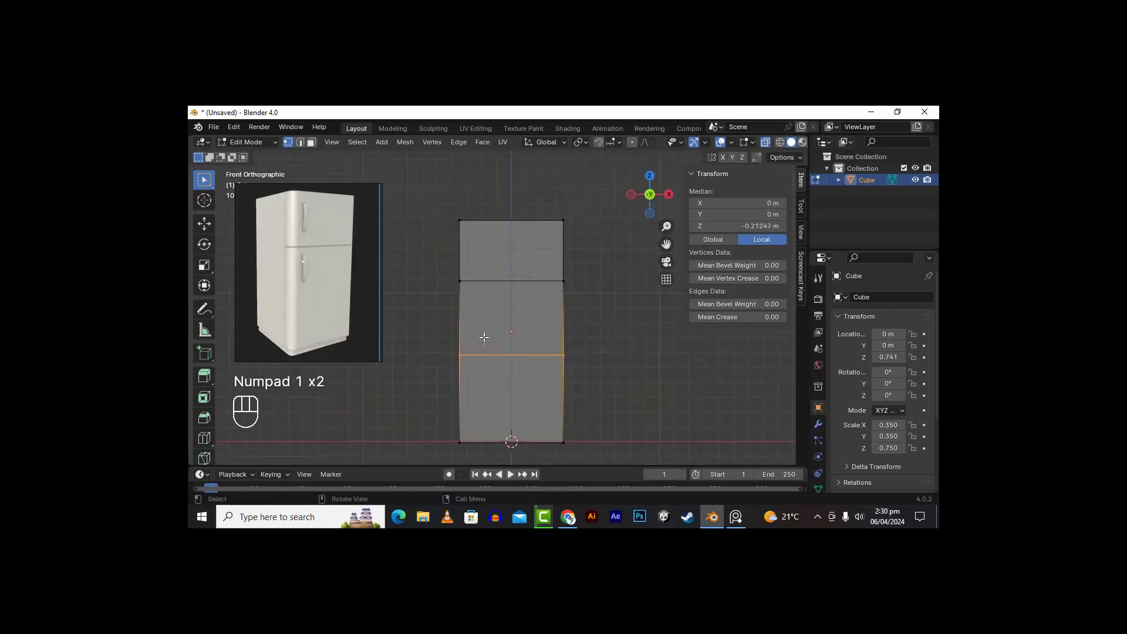
left_click(204, 223)
left_click_drag(512, 310, 511, 237)
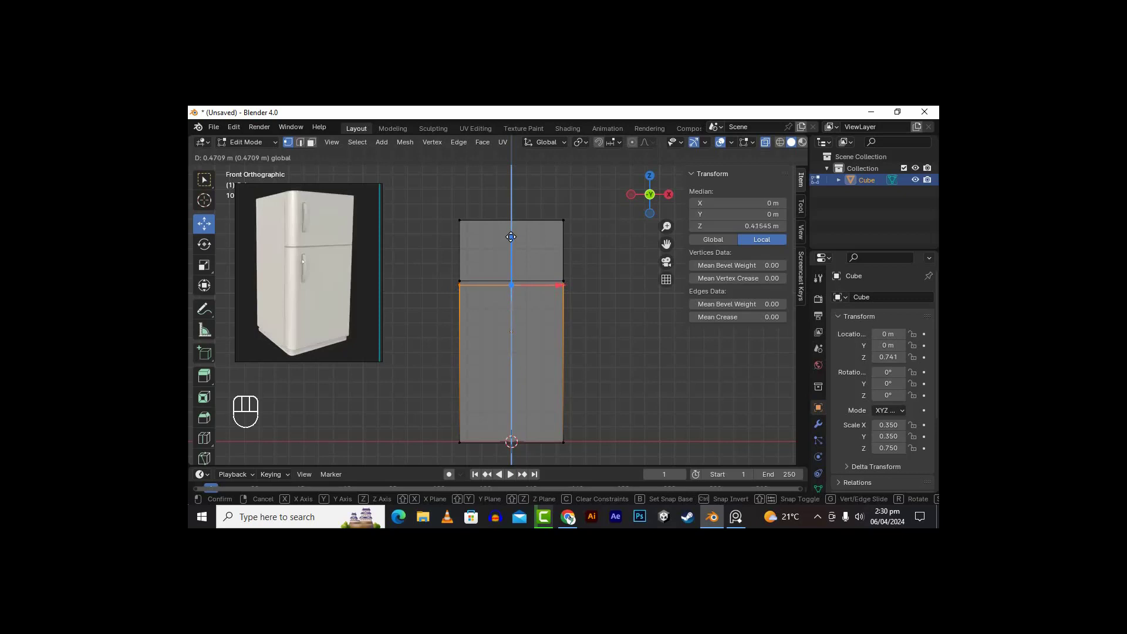
left_click_drag(510, 237, 510, 237)
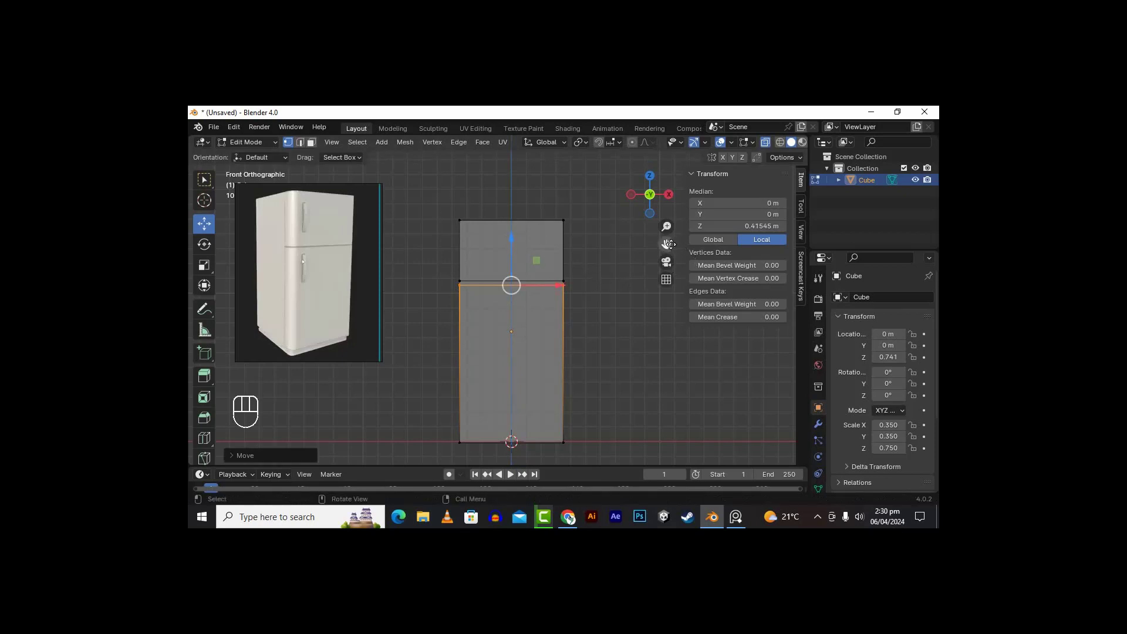
Step: Add one horizontal loop cut around the box's upper section and slide it to just below the top, at local Z about 0.955 m
left_click_drag(666, 244, 671, 258)
left_click_drag(581, 296, 611, 305, "alt")
left_click_drag(583, 260, 526, 241, "alt")
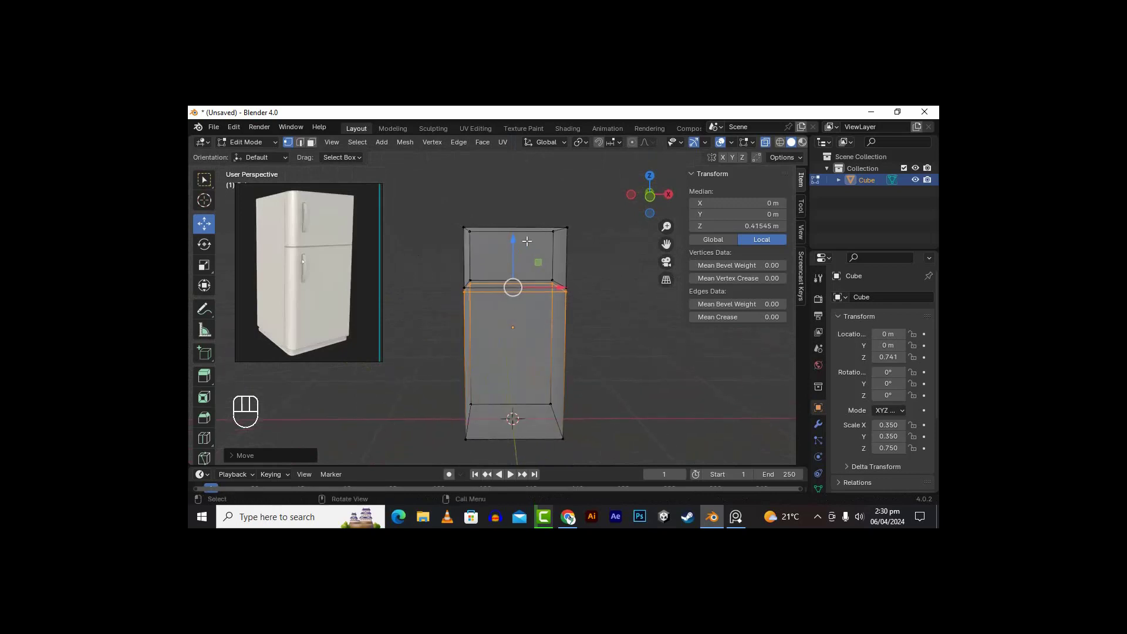
key("ctrl+r")
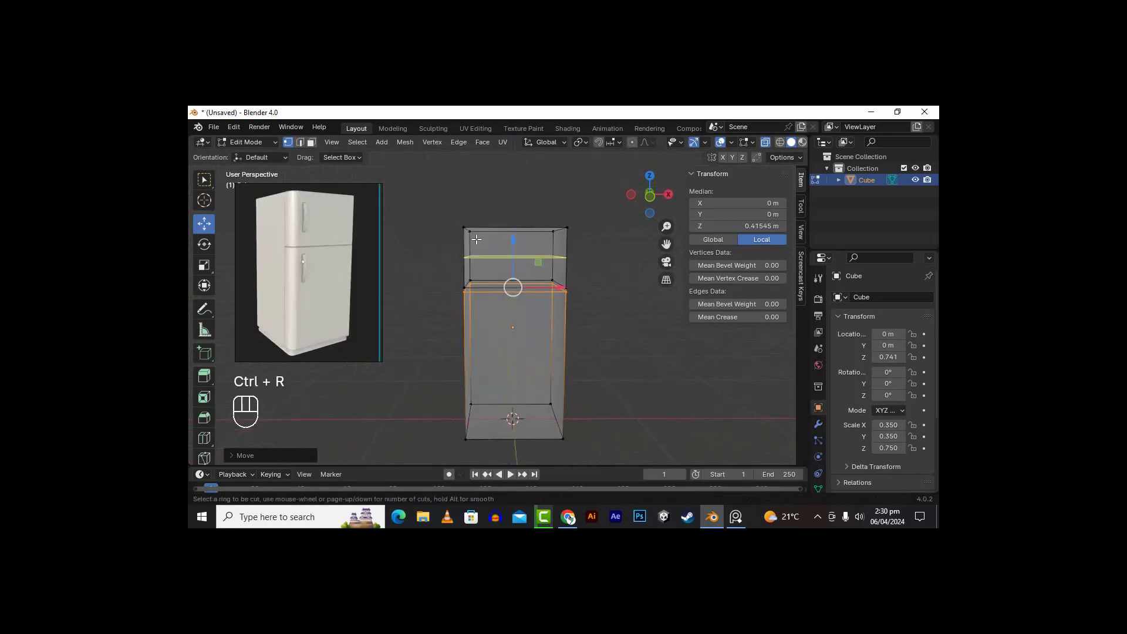
left_click(470, 240)
left_click(464, 221)
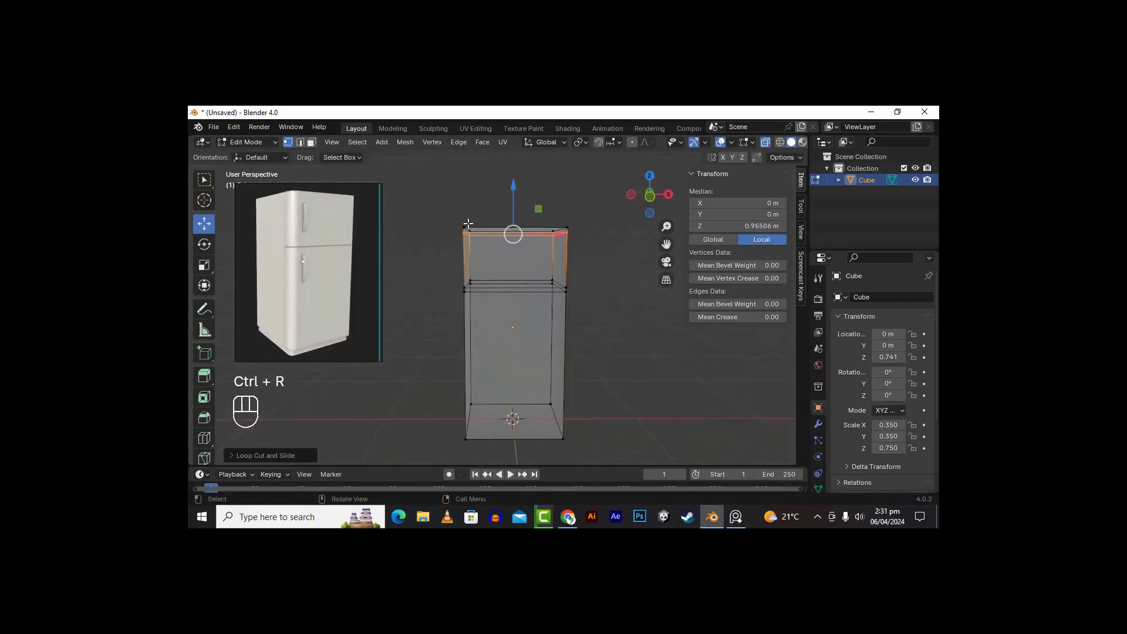
left_click_drag(631, 265, 638, 269, "alt")
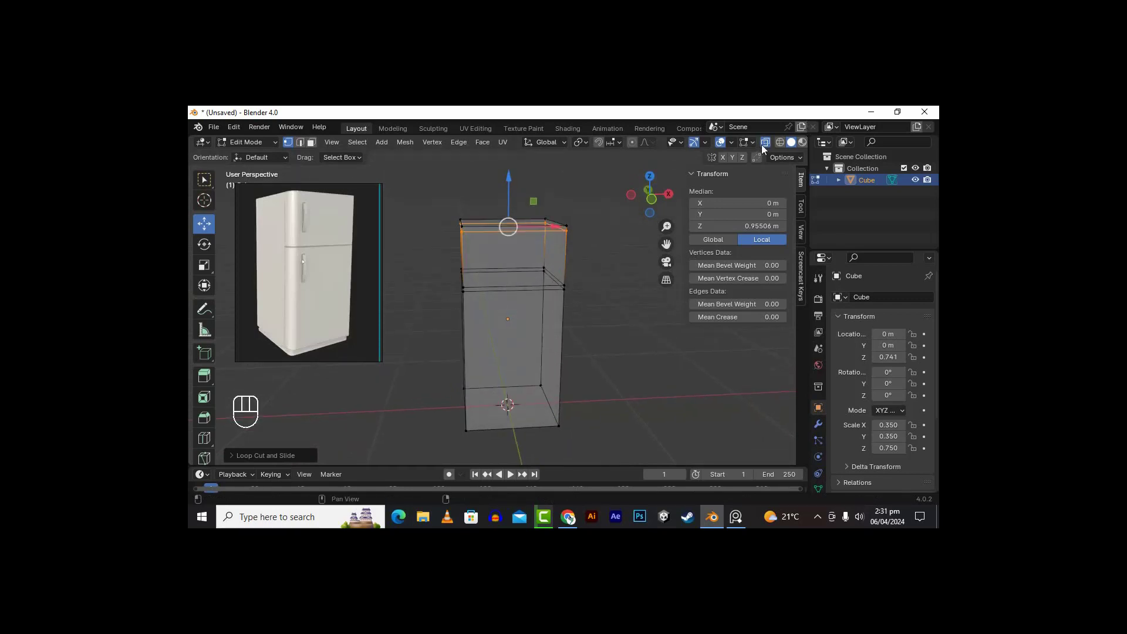
Step: With X-ray off, switch to face selection and select the front face of the box's upper door section
left_click_drag(649, 193, 651, 199)
scroll(573, 252, "up", 4)
left_click_drag(564, 252, 573, 252, "alt")
left_click_drag(666, 243, 675, 243)
scroll(590, 287, "up", 1)
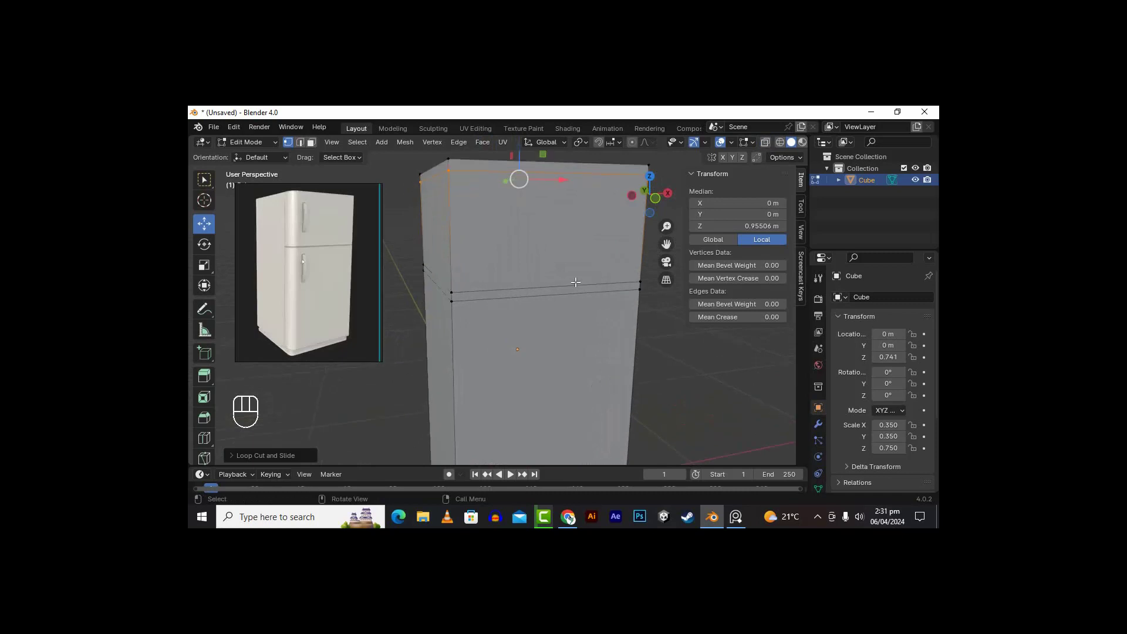
scroll(575, 283, "down", 2)
left_click_drag(575, 282, 491, 294, "alt")
scroll(491, 293, "up", 2)
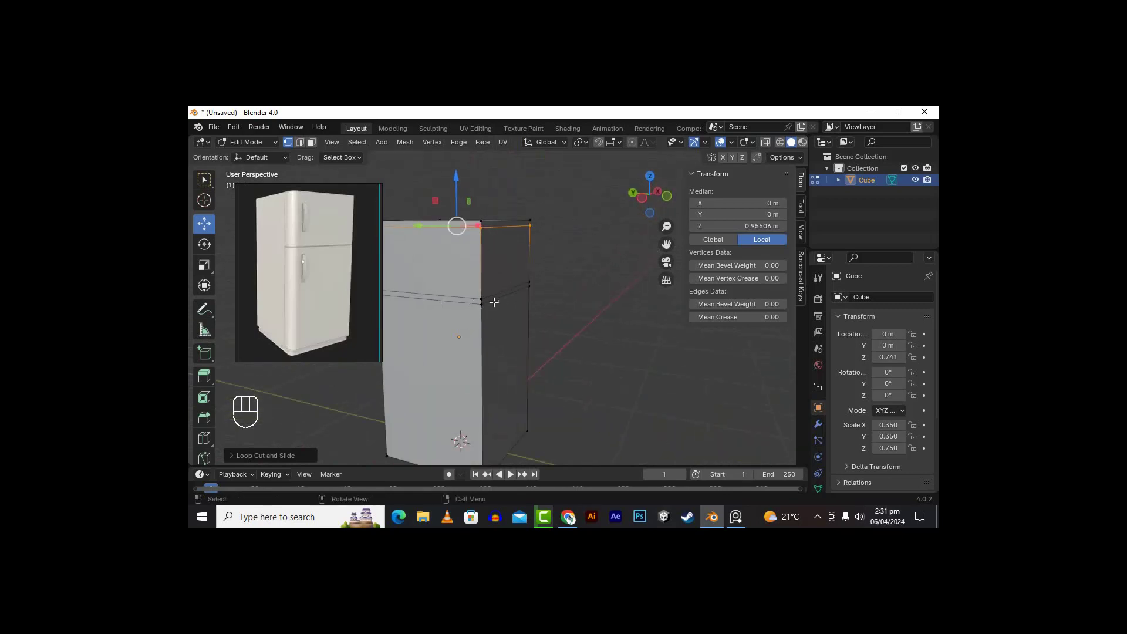
left_click(506, 265)
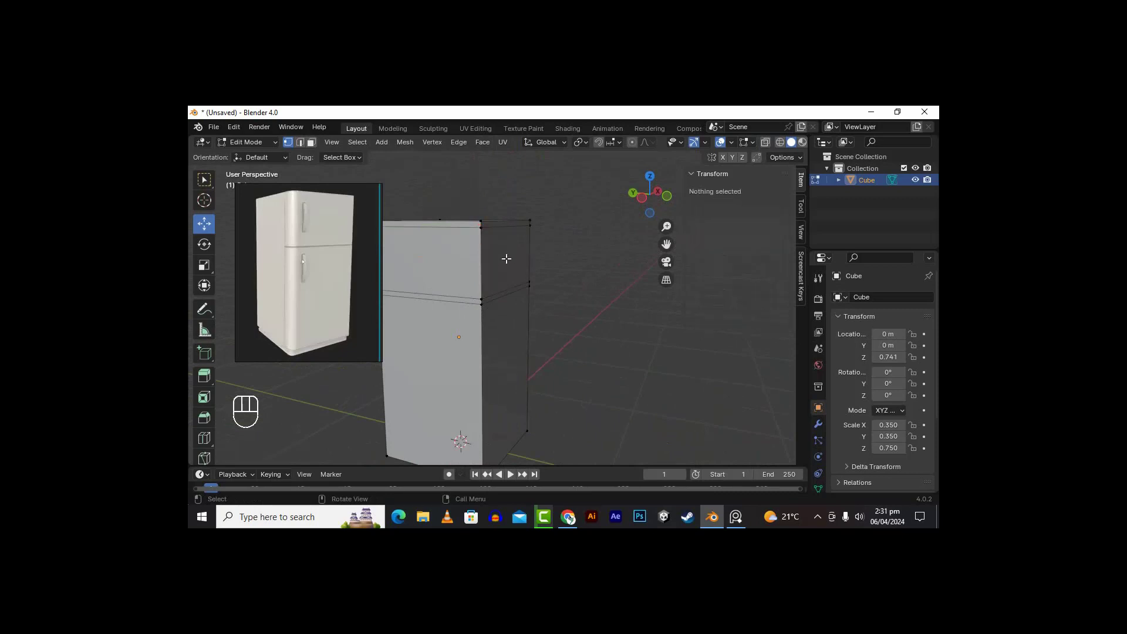
left_click(312, 142)
left_click(507, 280)
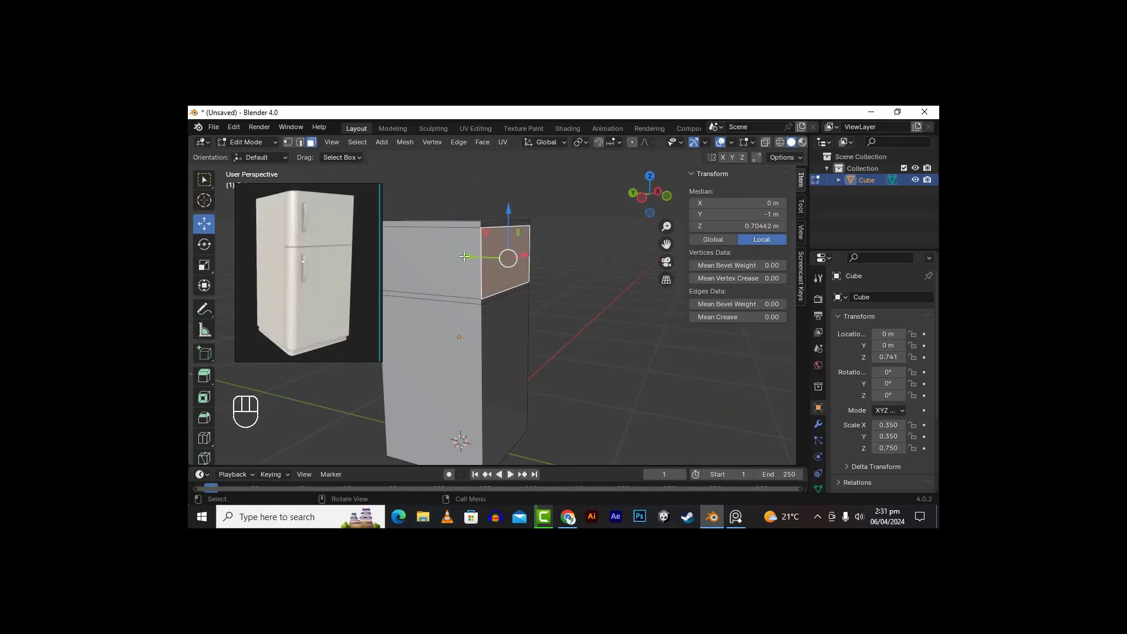
left_click_drag(463, 257, 440, 256)
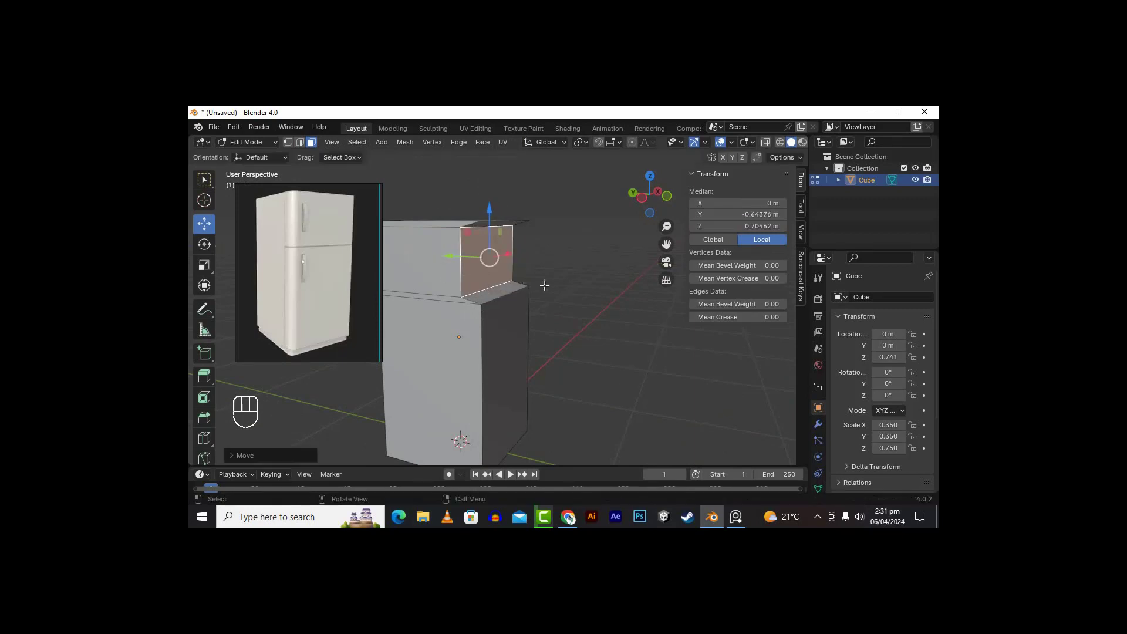
key("ctrl")
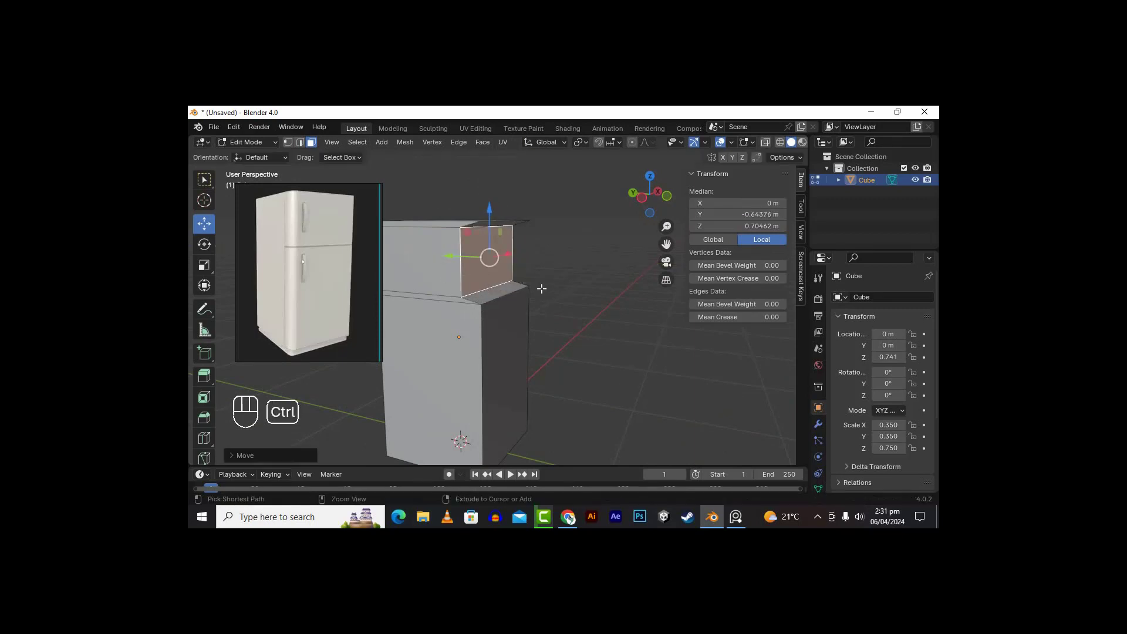
key("ctrl+z")
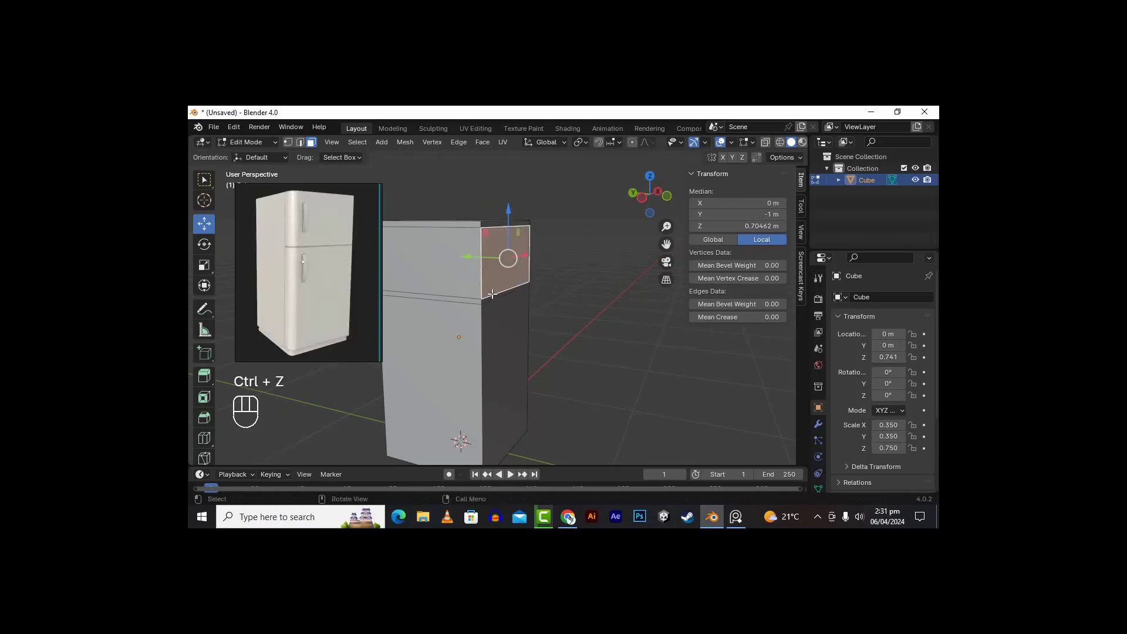
key("e")
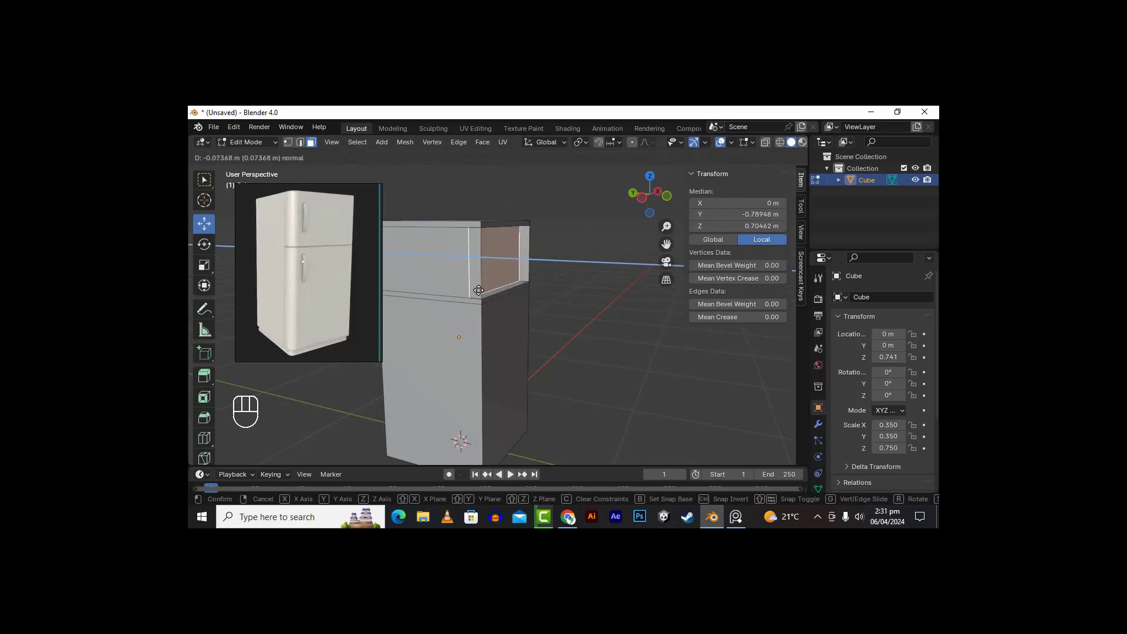
right_click(479, 290)
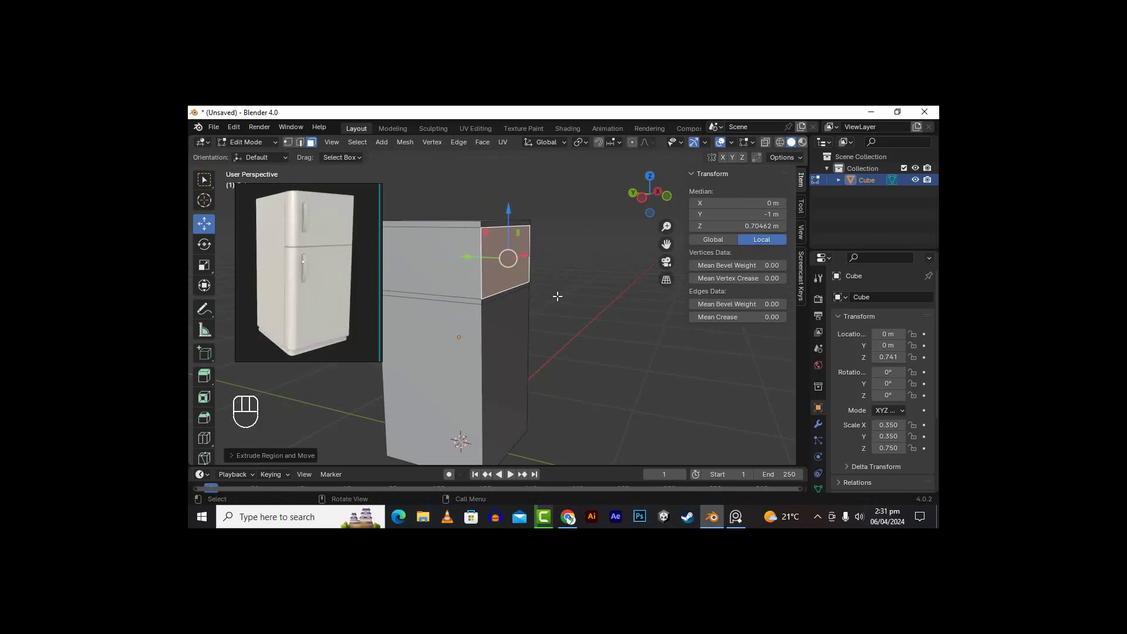
Step: Select the box's top face together with the thin rim faces around it and separate the selection into its own object
left_click_drag(551, 285, 538, 307, "alt")
left_click(468, 205)
left_click_drag(551, 238, 497, 230, "alt")
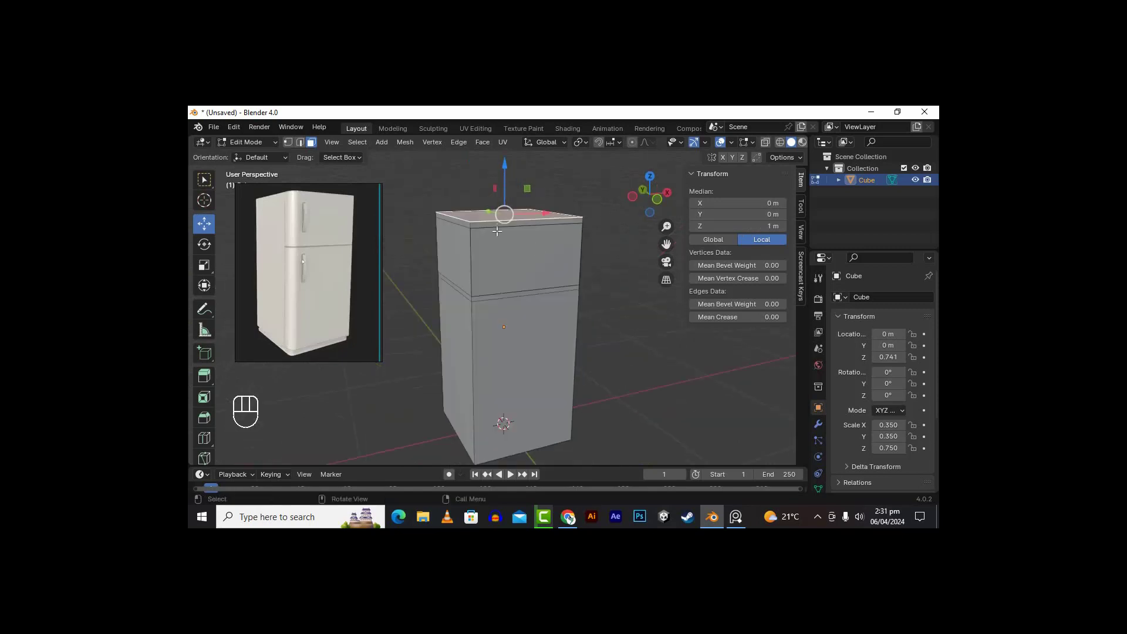
left_click(461, 223, "shift")
left_click(462, 223, "shift")
left_click_drag(437, 281, 589, 311, "alt")
left_click(479, 256, "shift")
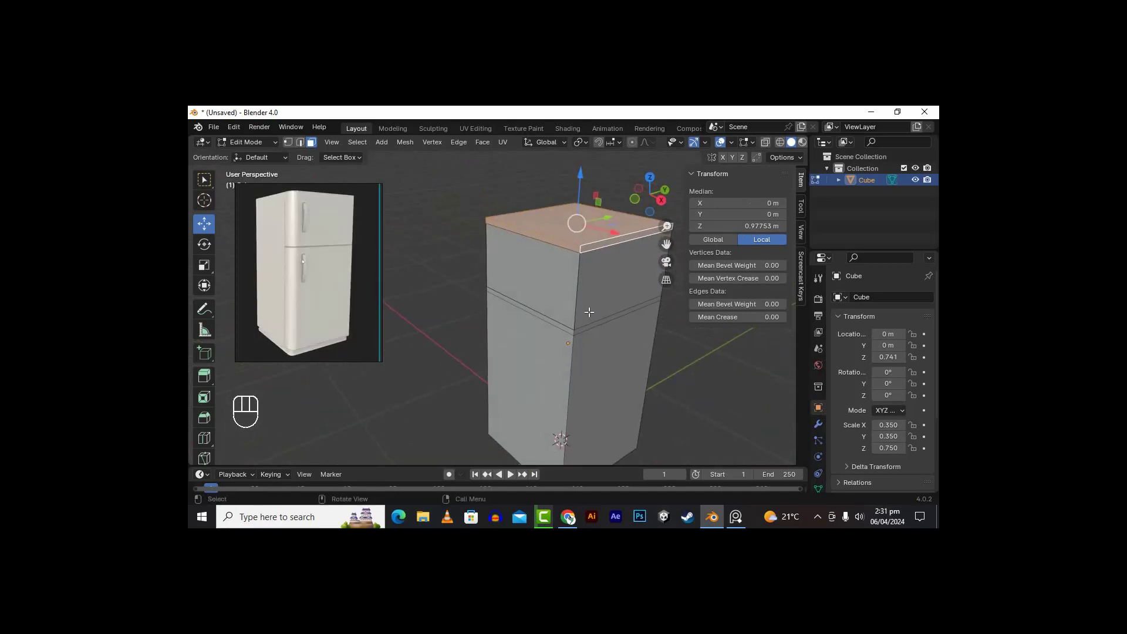
key("p")
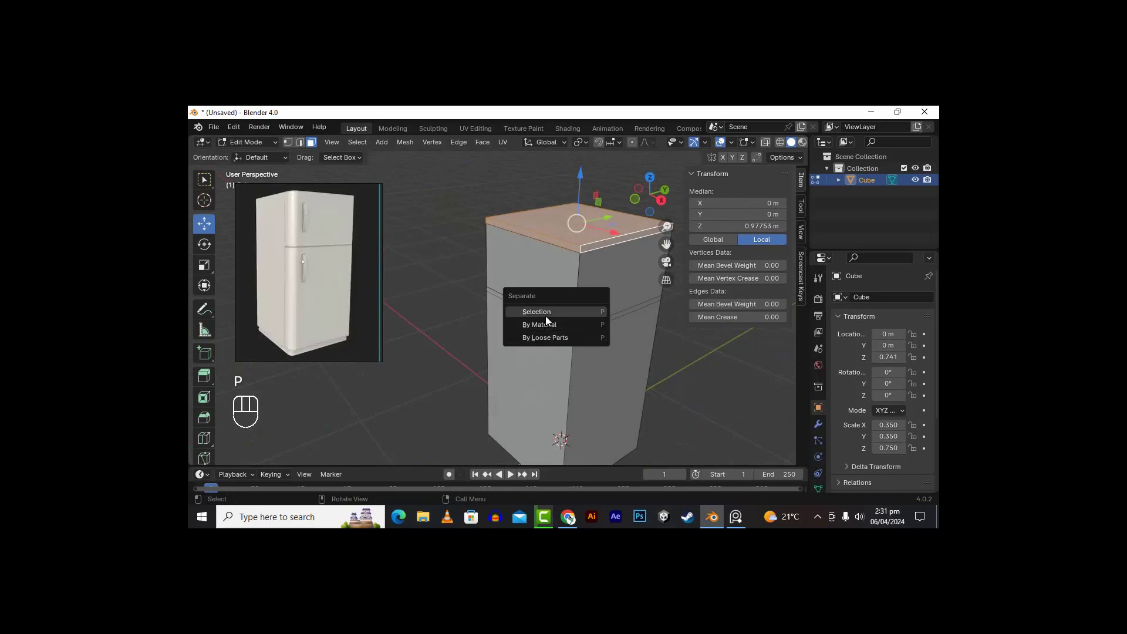
left_click(545, 315)
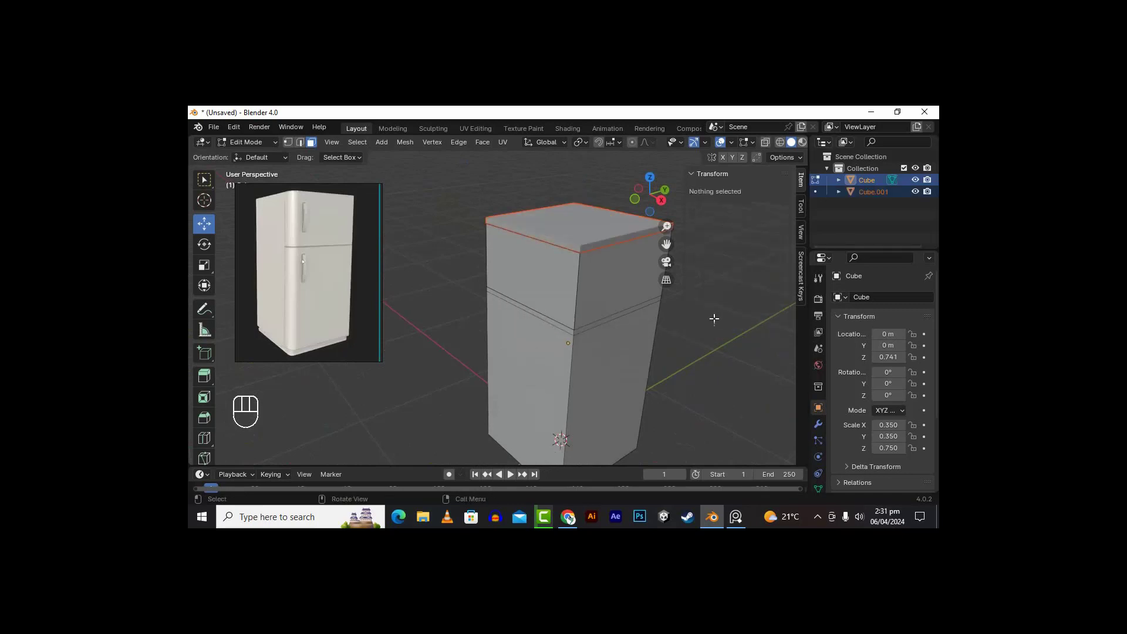
Step: Return to Object Mode, select the separated top slab and rename it "top"
left_click(870, 195)
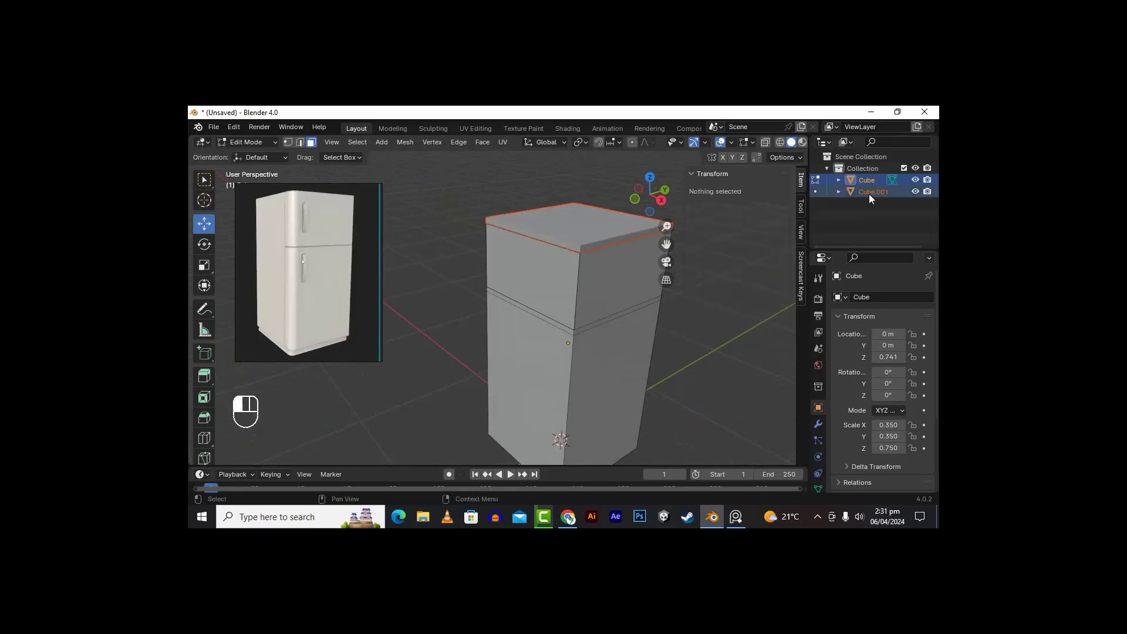
left_click(624, 305)
key("Tab")
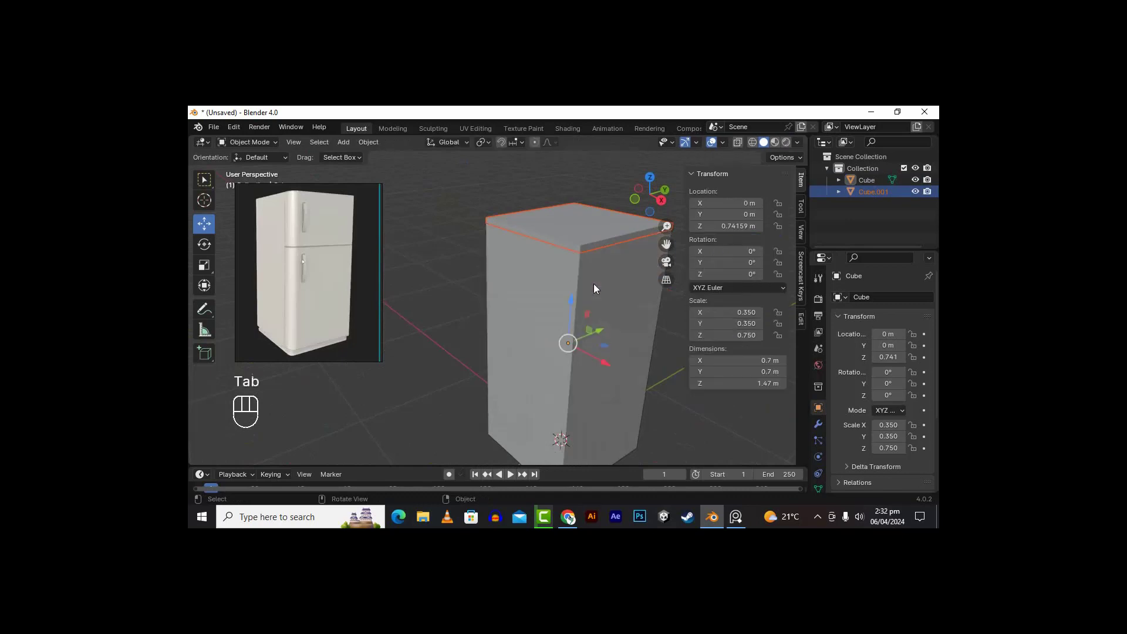
left_click(580, 217)
left_click(588, 222)
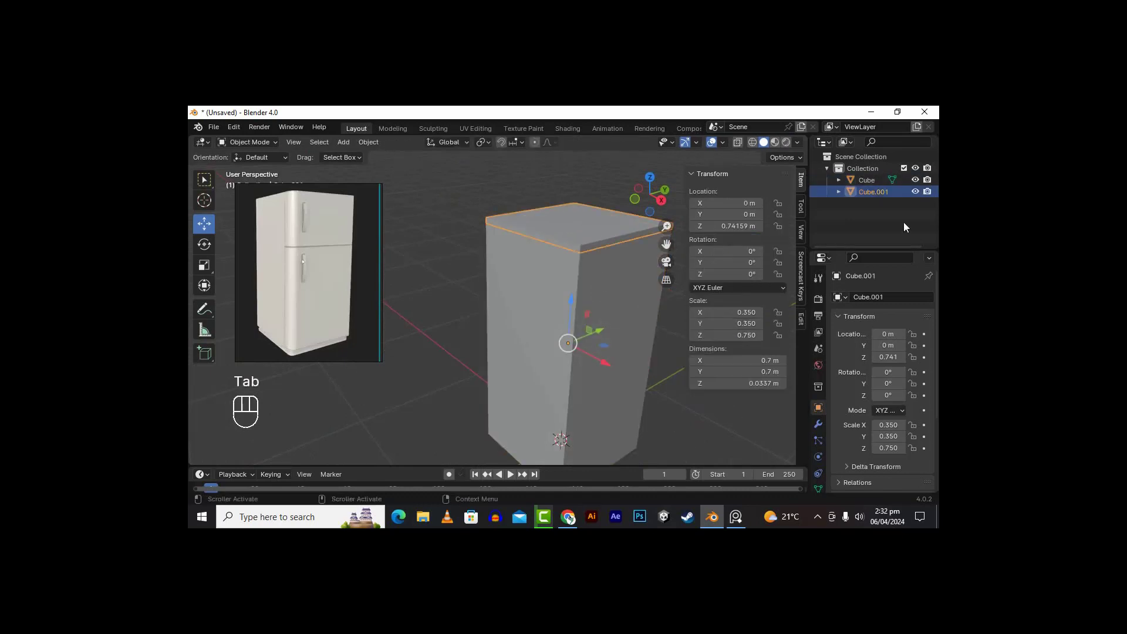
double_click(874, 191)
type("top")
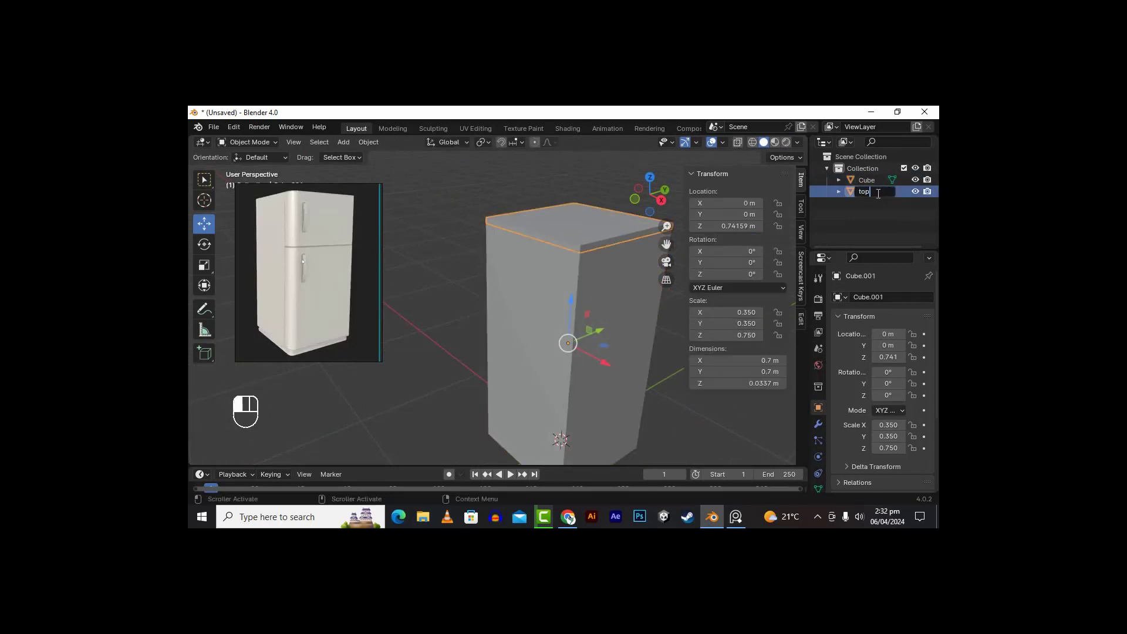
key("Return")
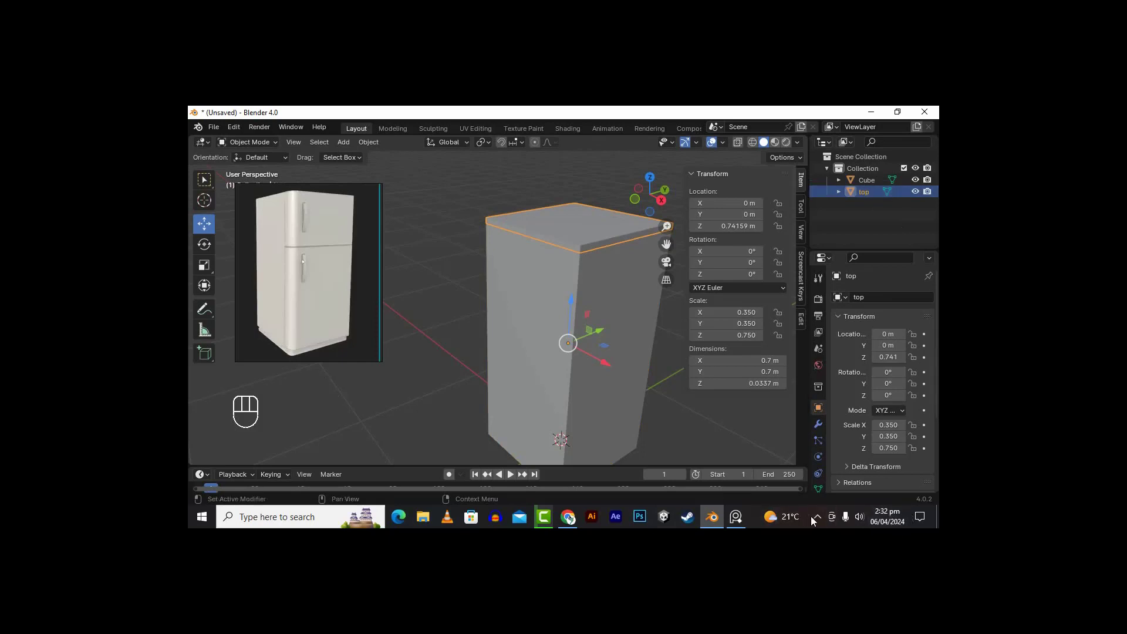
Step: Deselect everything and turn on X-ray display with the fridge seen from its side
middle_click_drag(610, 329, 559, 308)
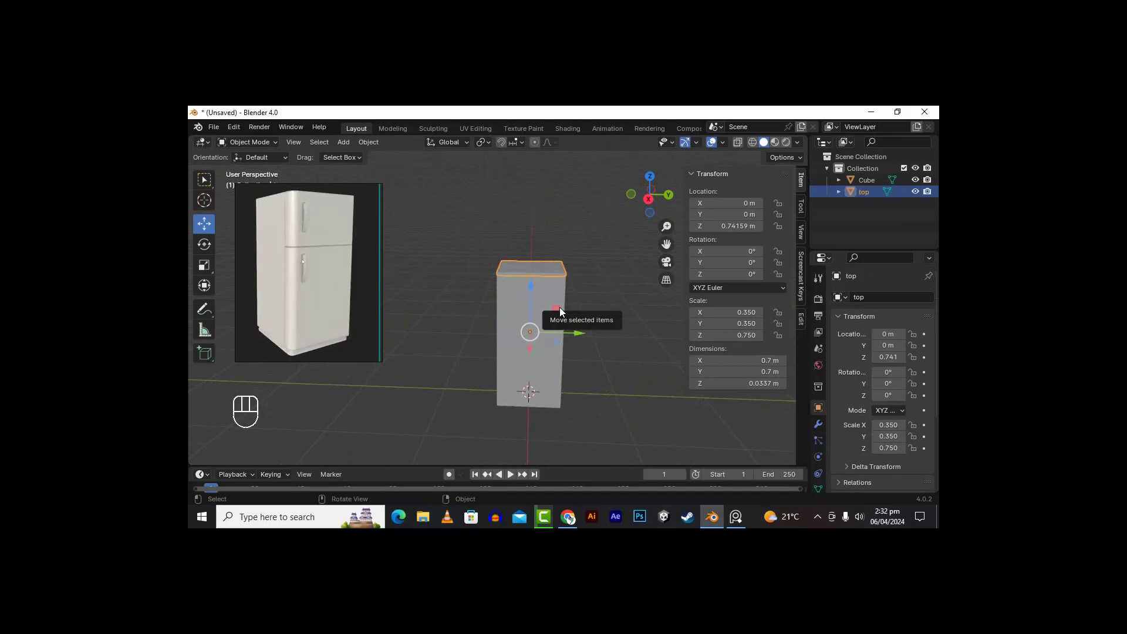
key("KP_1")
left_click(584, 335)
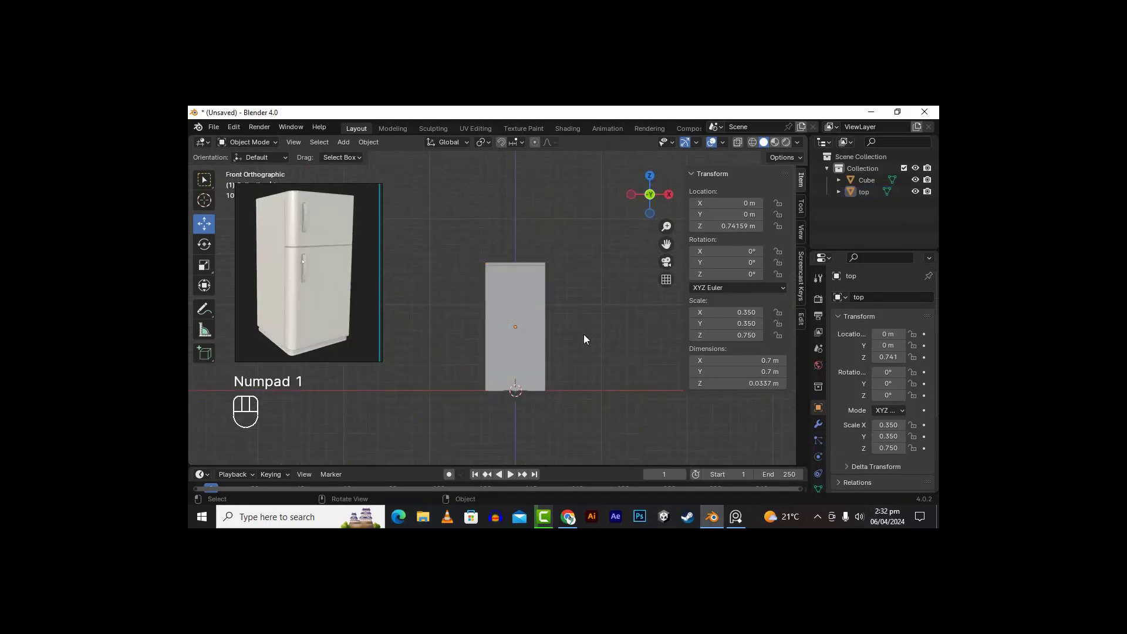
middle_click_drag(586, 334, 713, 340, "alt")
scroll(540, 346, "up", 2)
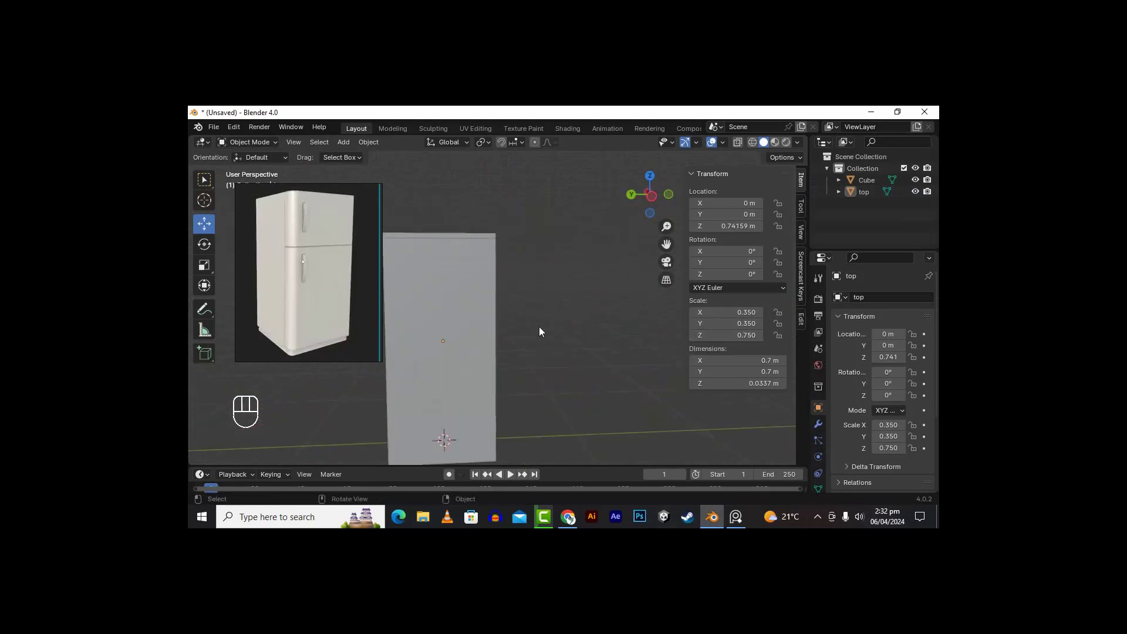
left_click_drag(665, 244, 667, 220)
left_click(740, 140)
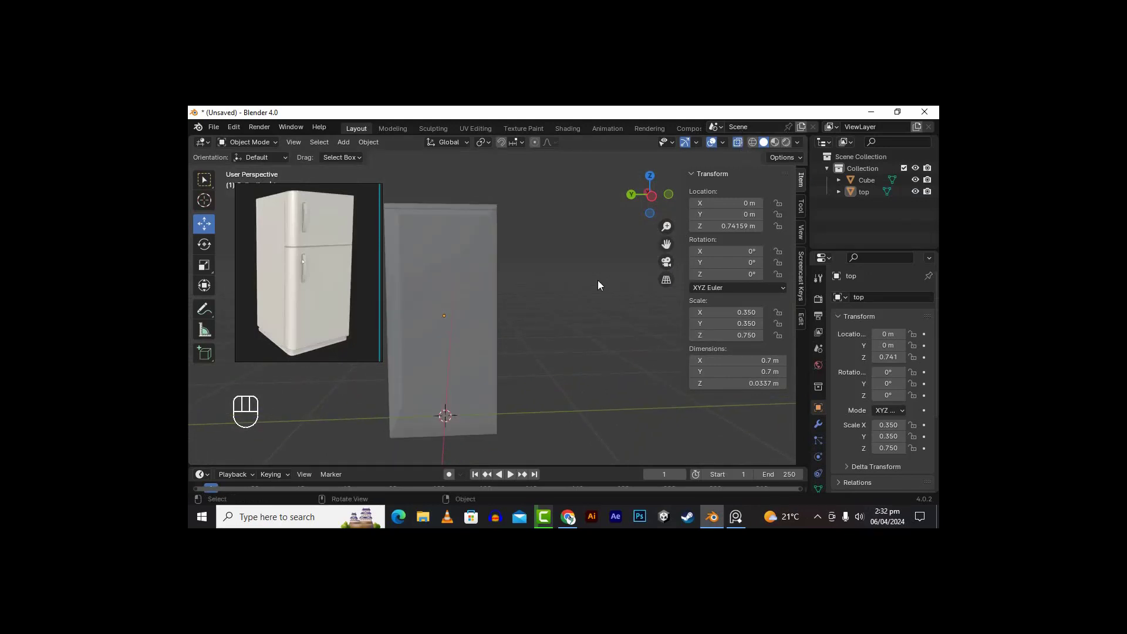
left_click_drag(594, 282, 587, 284, "alt")
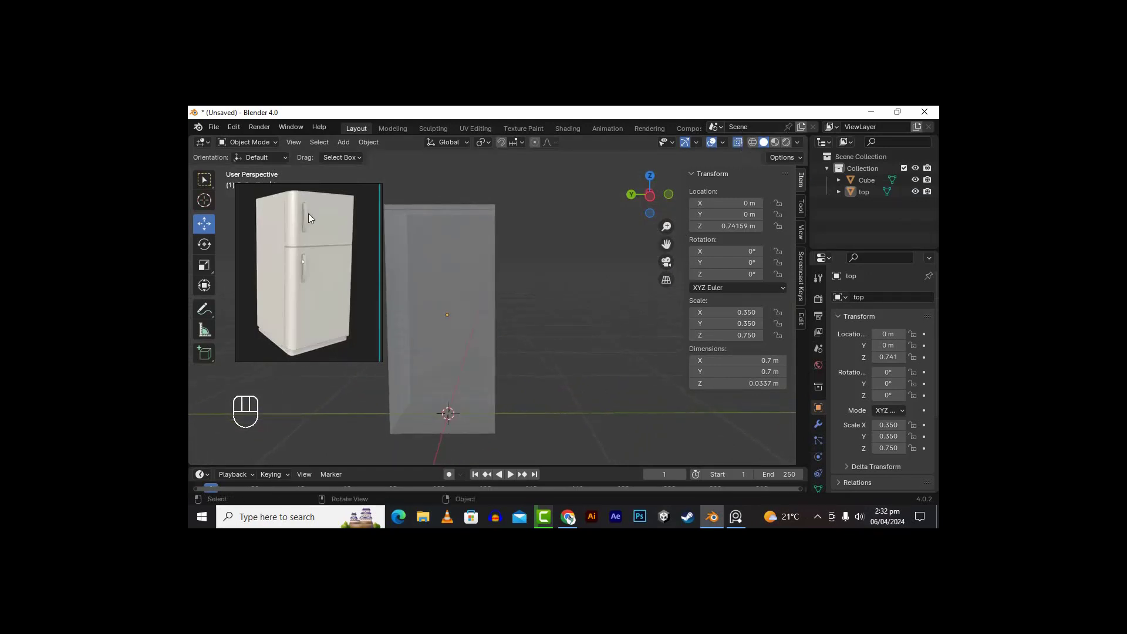
key("Tab")
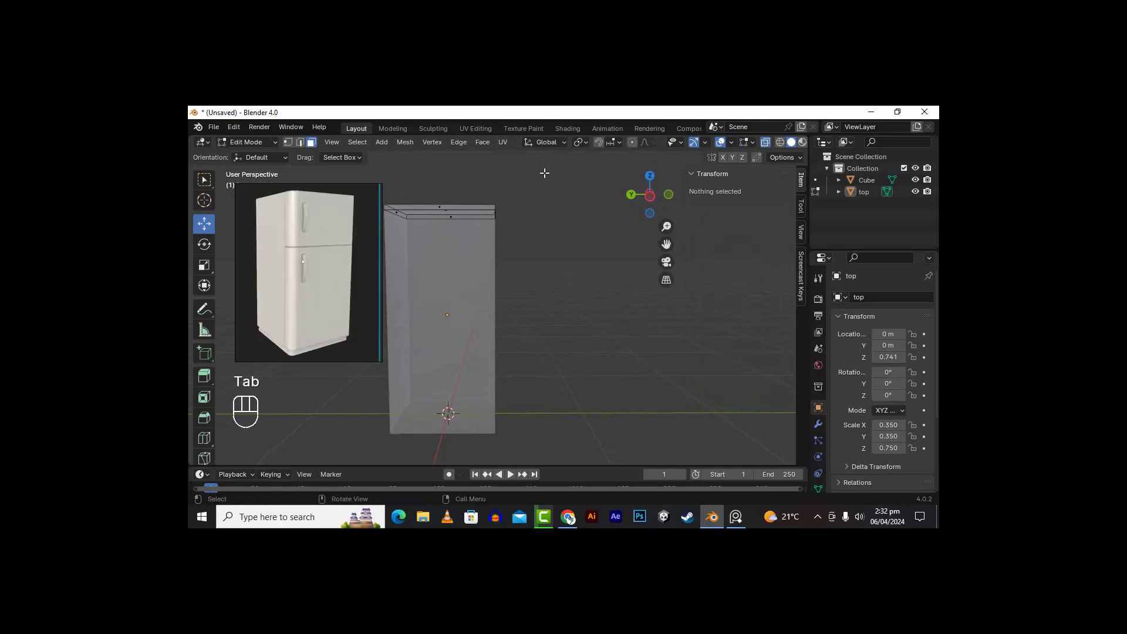
left_click_drag(545, 173, 484, 478)
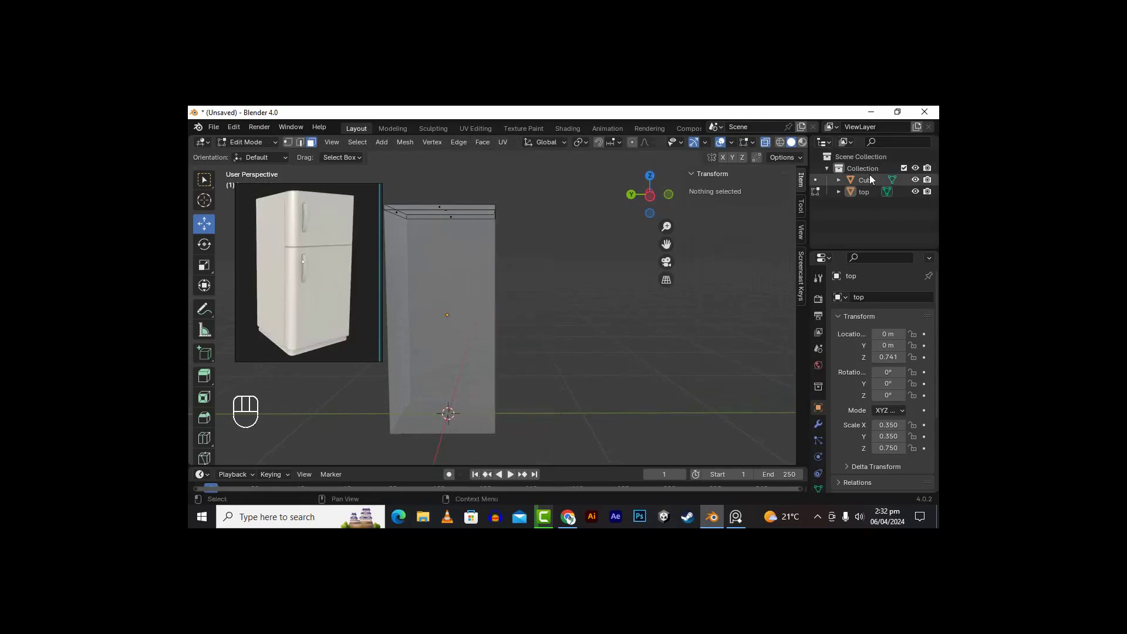
key("Tab")
key("Tab")
left_click(867, 179)
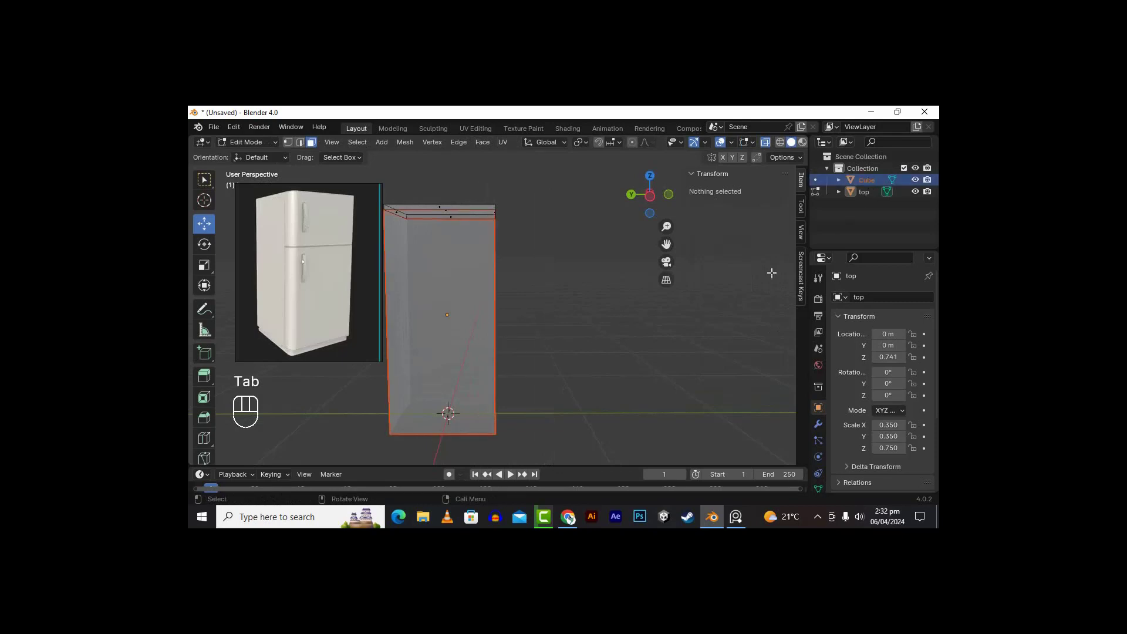
left_click_drag(559, 168, 562, 399)
key("Tab")
left_click_drag(552, 180, 524, 415)
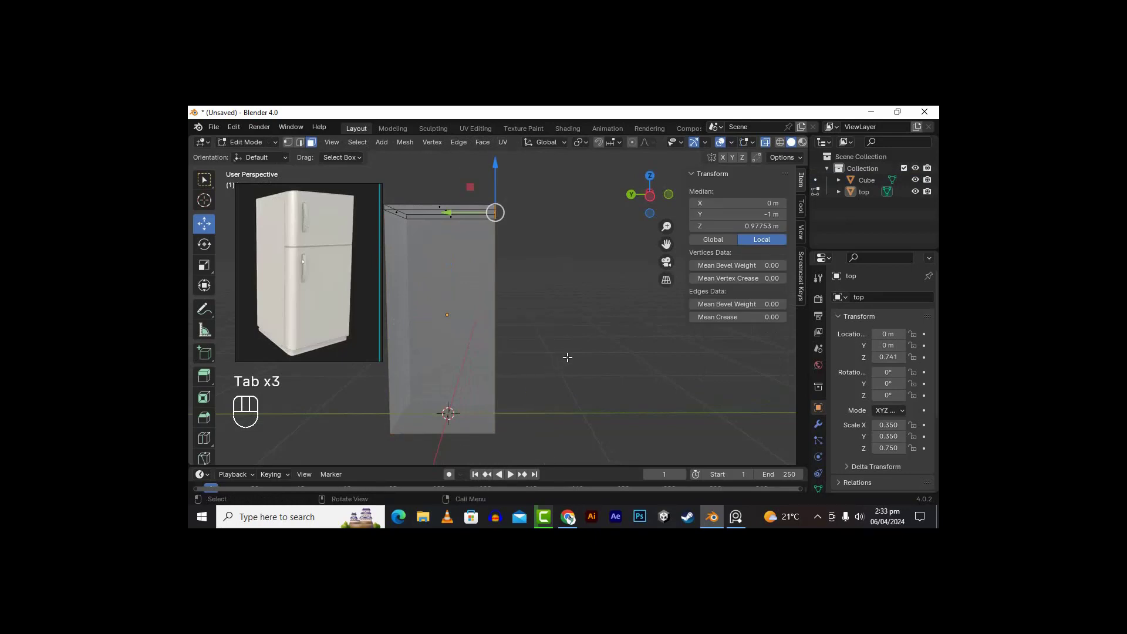
Step: In the fridge body's Edit Mode, box-select all its front faces and move them inward along Y to about local Y -0.768 m
left_click_drag(594, 272, 513, 282, "alt")
key("Tab")
left_click(539, 326)
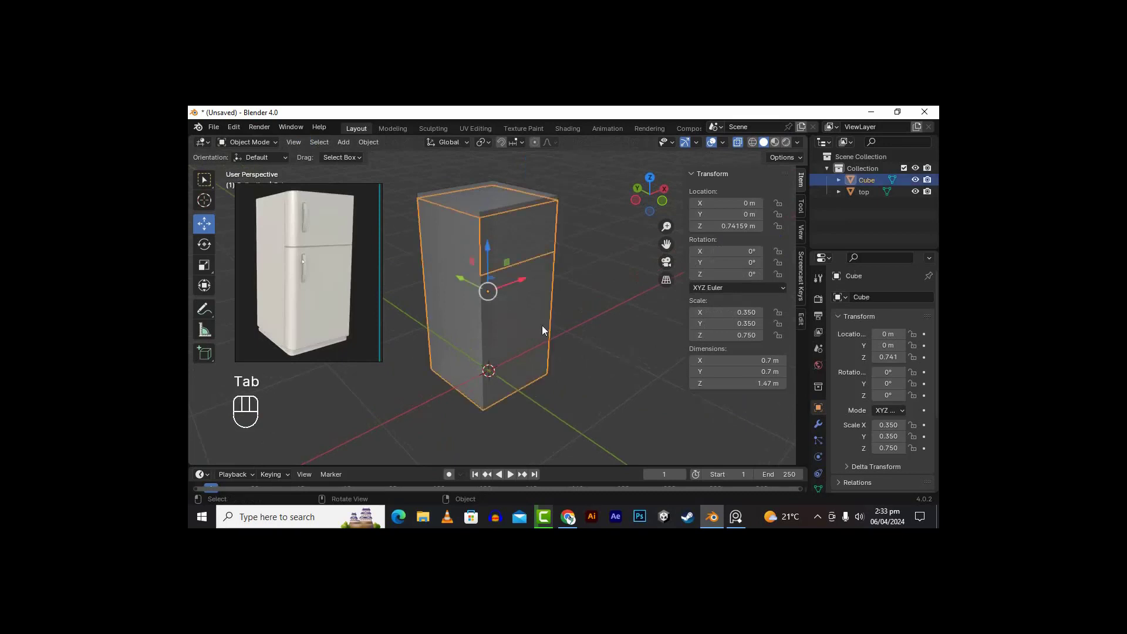
left_click_drag(624, 306, 692, 291, "alt")
key("Tab")
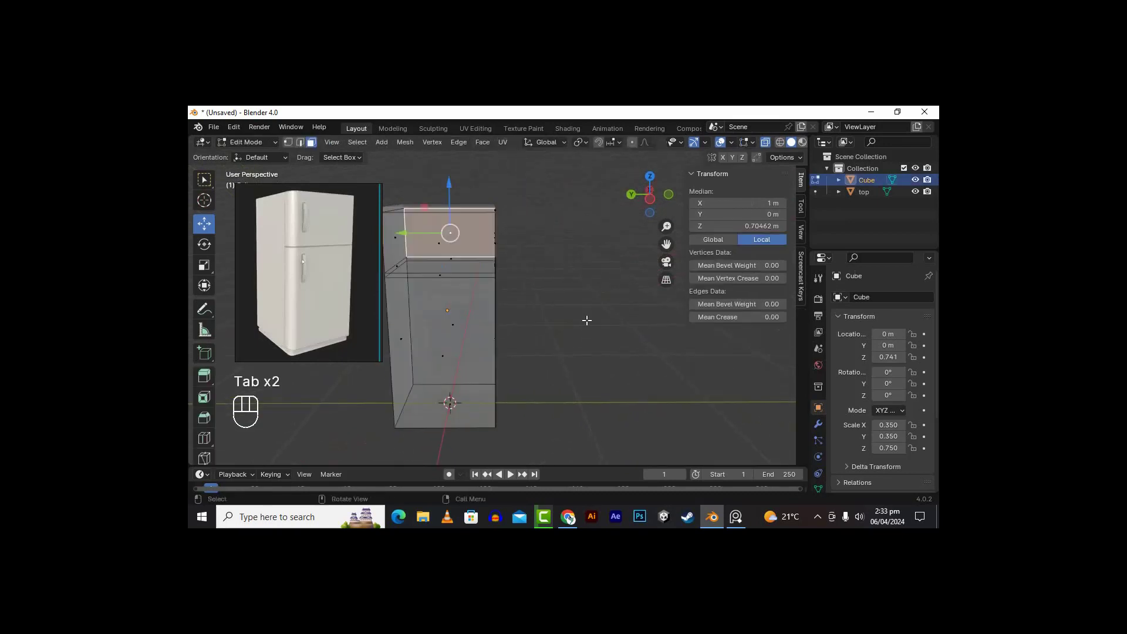
scroll(581, 326, "down", 1)
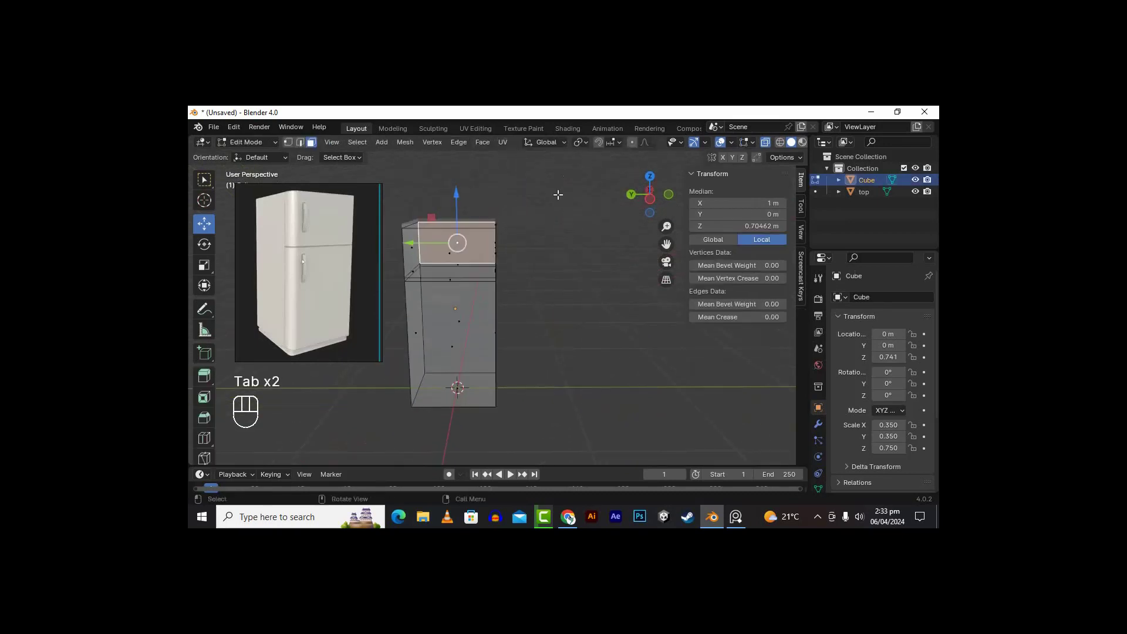
left_click_drag(561, 175, 541, 305)
scroll(500, 409, "up", 3)
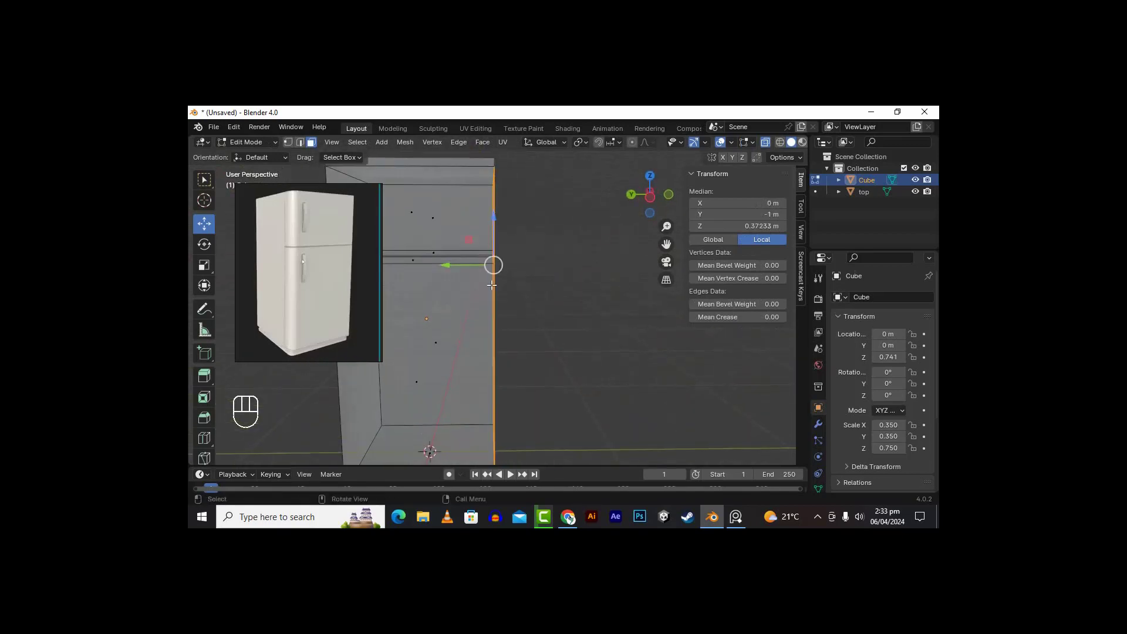
left_click_drag(449, 265, 432, 266)
scroll(524, 322, "down", 1)
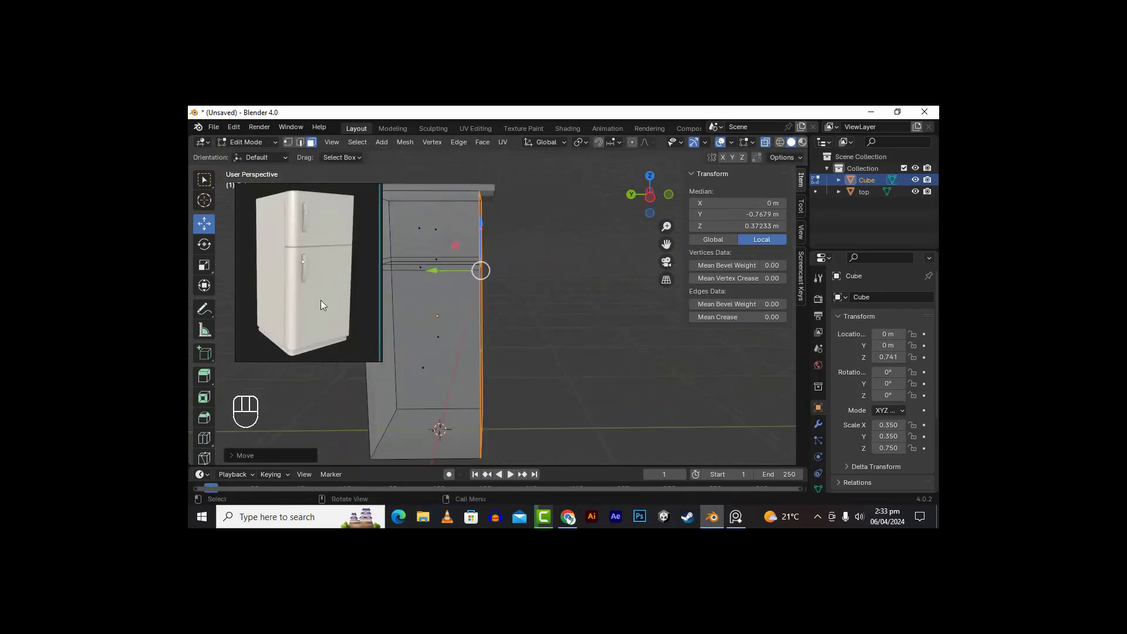
Step: Select the fridge body's upper and lower front door faces, leaving out the thin strip between them, and separate them into their own object
scroll(311, 306, "up", 3)
left_click_drag(294, 313, 317, 306, "alt")
scroll(333, 298, "down", 3)
scroll(334, 299, "up", 4)
middle_click_drag(546, 314, 495, 243, "alt")
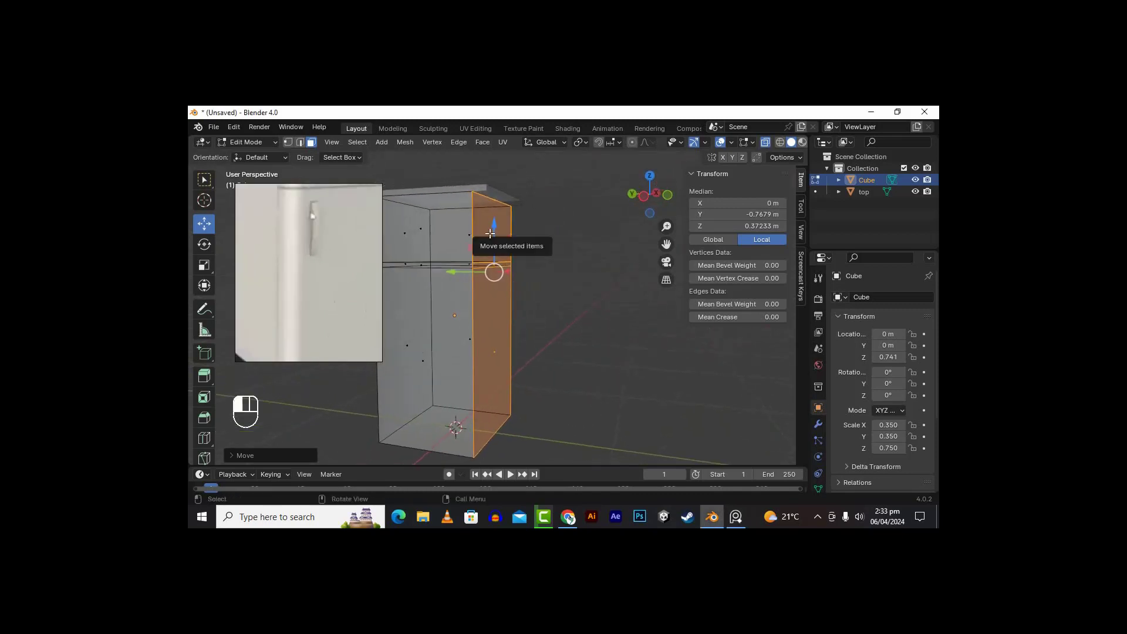
left_click(490, 235)
left_click(502, 346, "shift")
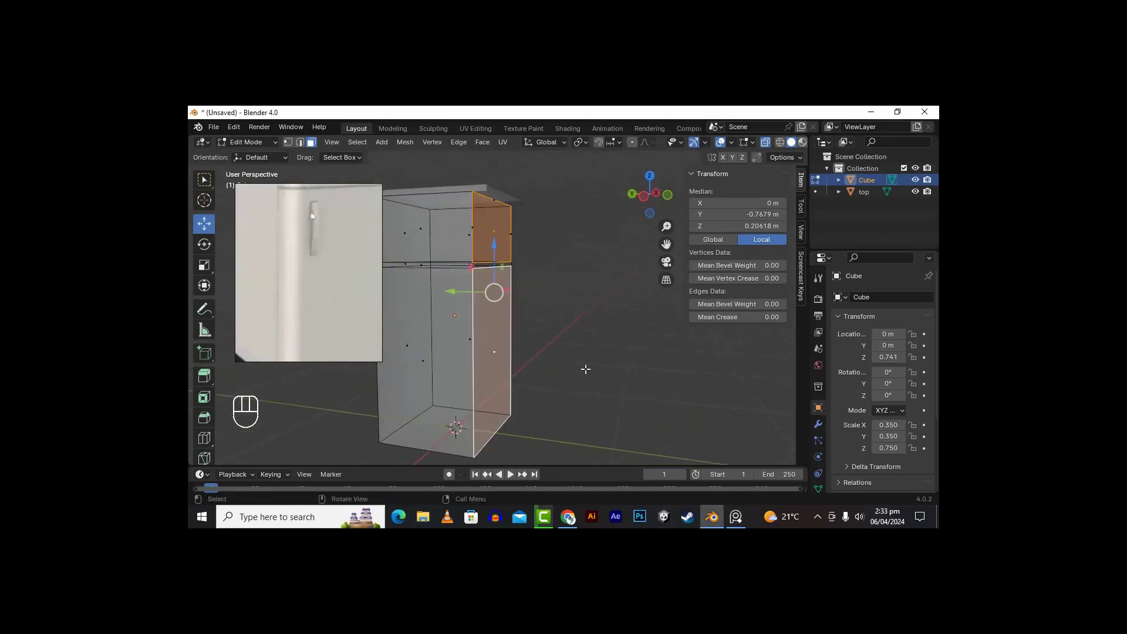
middle_click_drag(584, 368, 551, 334, "alt")
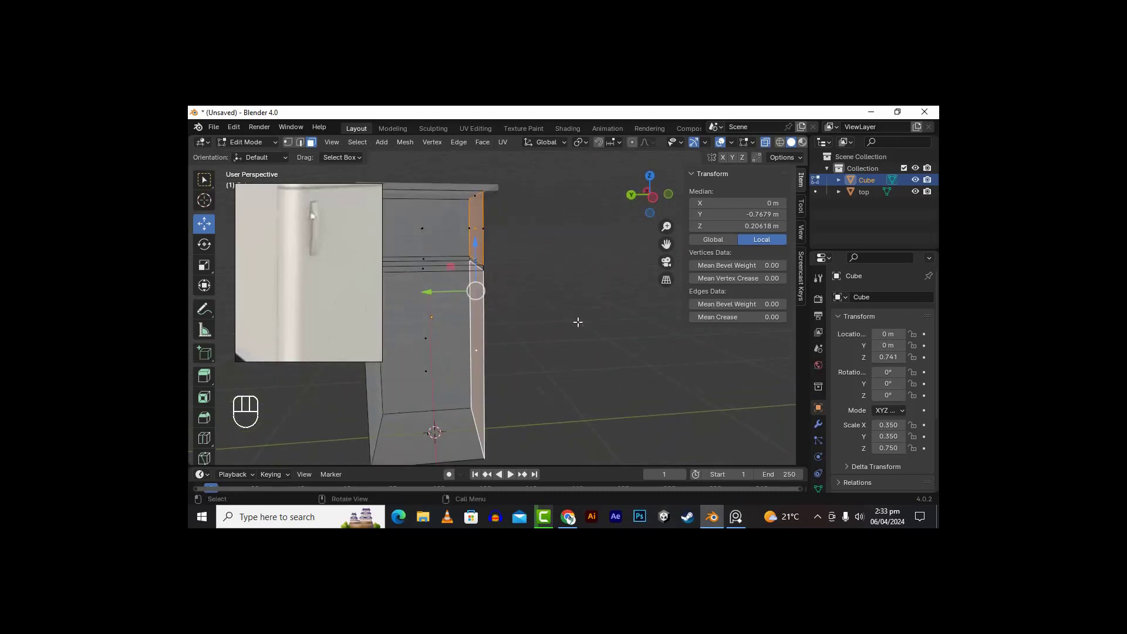
middle_click_drag(362, 322, 472, 318, "alt")
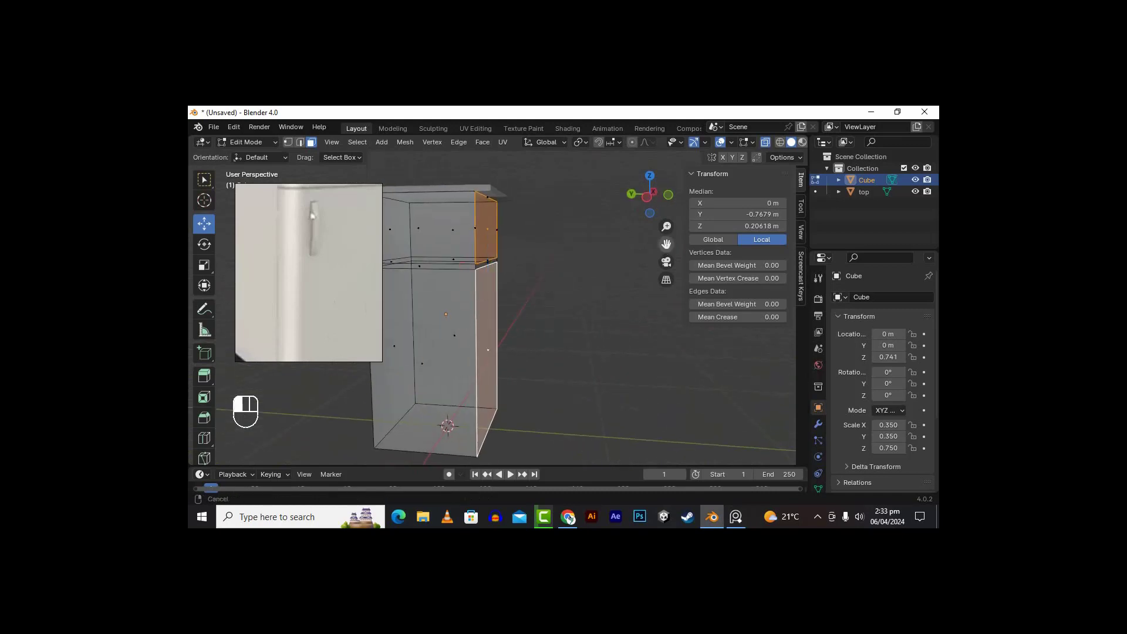
left_click_drag(666, 243, 664, 254)
scroll(513, 294, "up", 1)
middle_click_drag(517, 293, 473, 300, "alt")
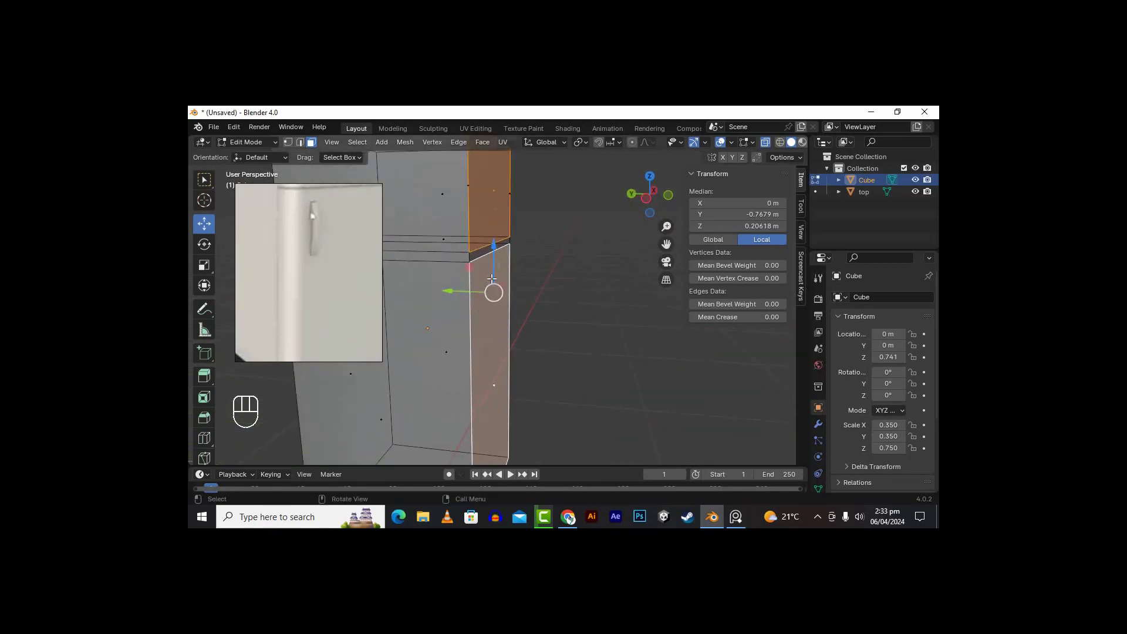
key("p")
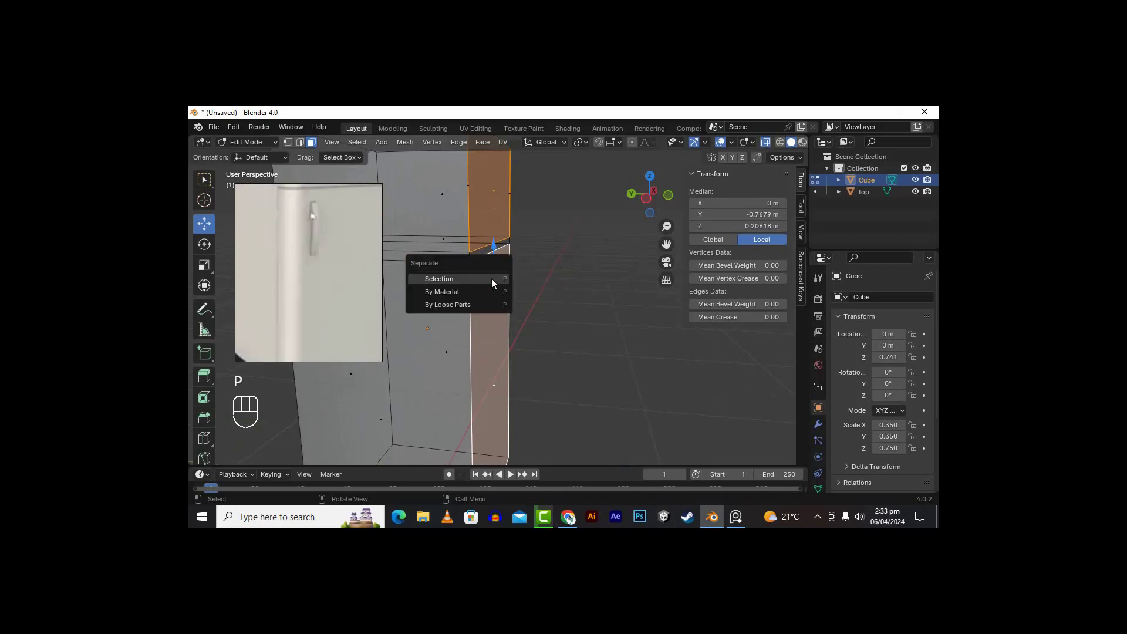
left_click(458, 280)
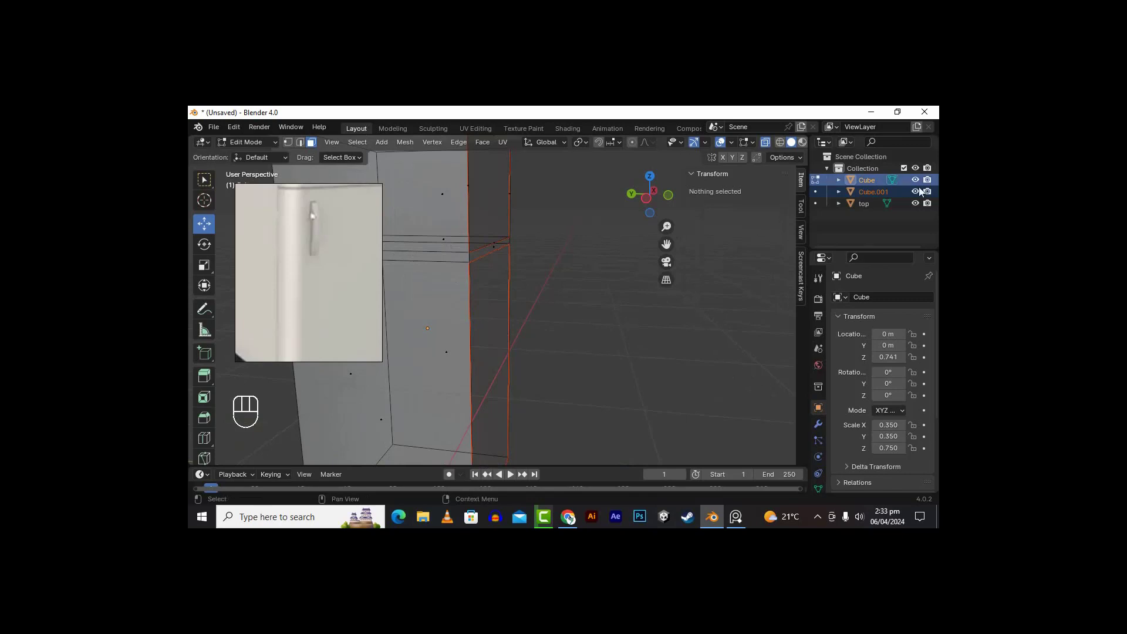
Step: Turn off X-ray display, return to Object Mode and select the separated door object
left_click(867, 191)
left_click(479, 217)
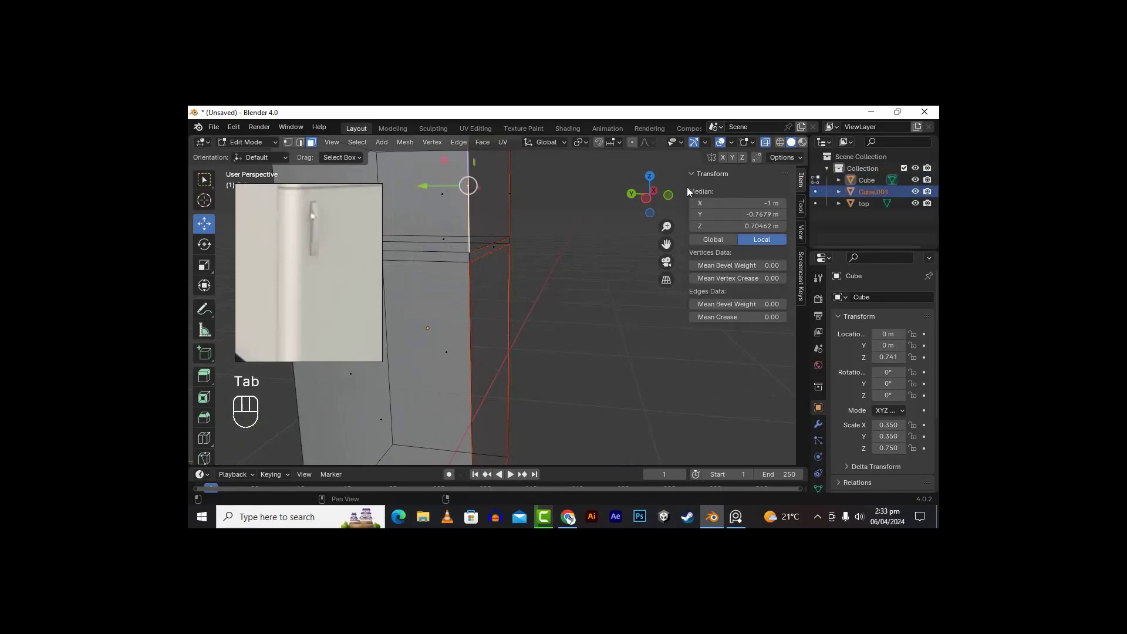
left_click(767, 143)
left_click(474, 220)
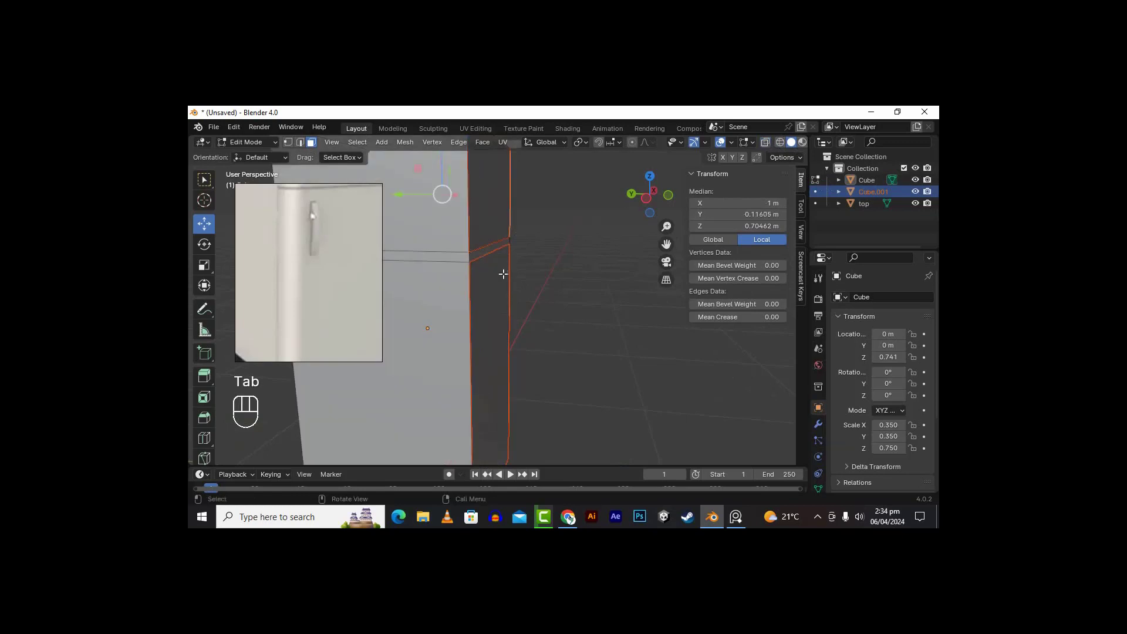
left_click(503, 293)
scroll(549, 302, "down", 2)
middle_click_drag(575, 312, 513, 314)
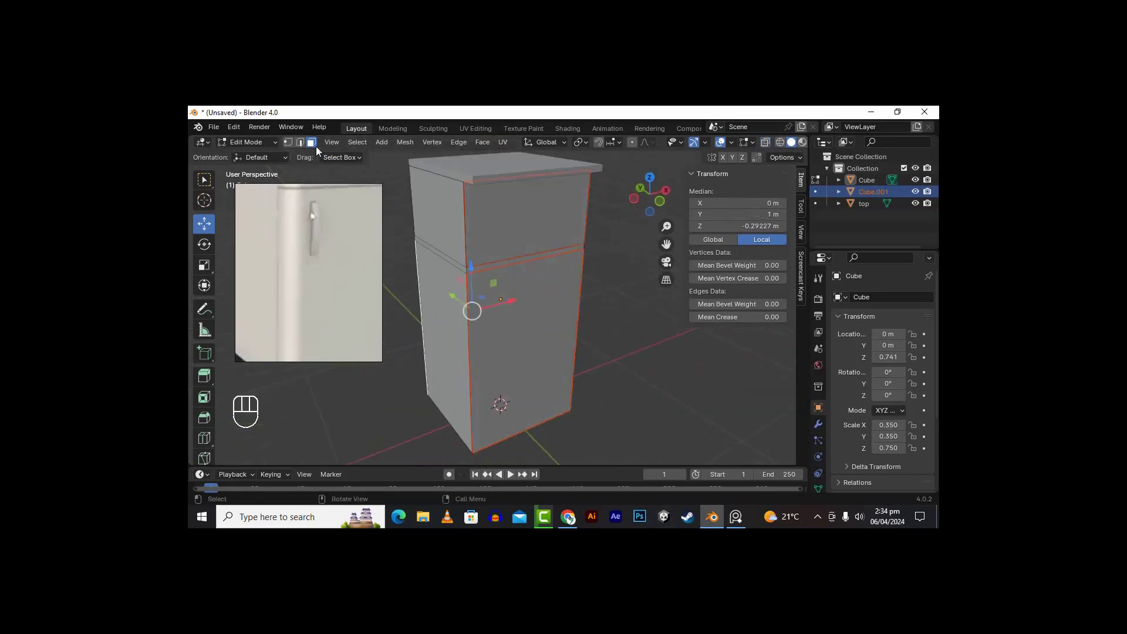
left_click(678, 327)
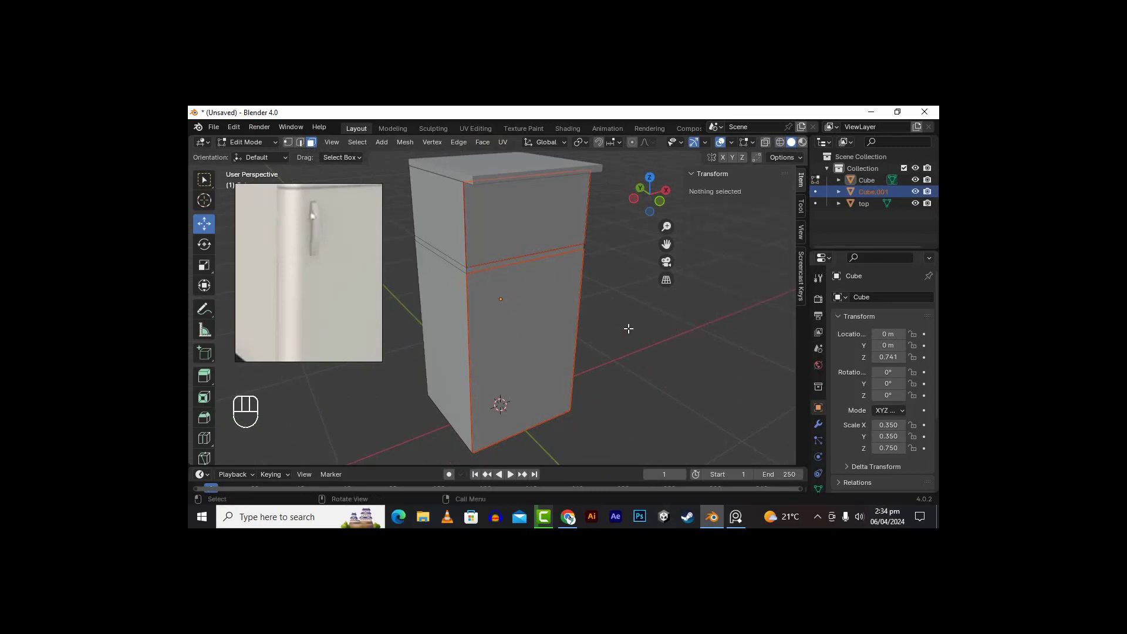
left_click(577, 310)
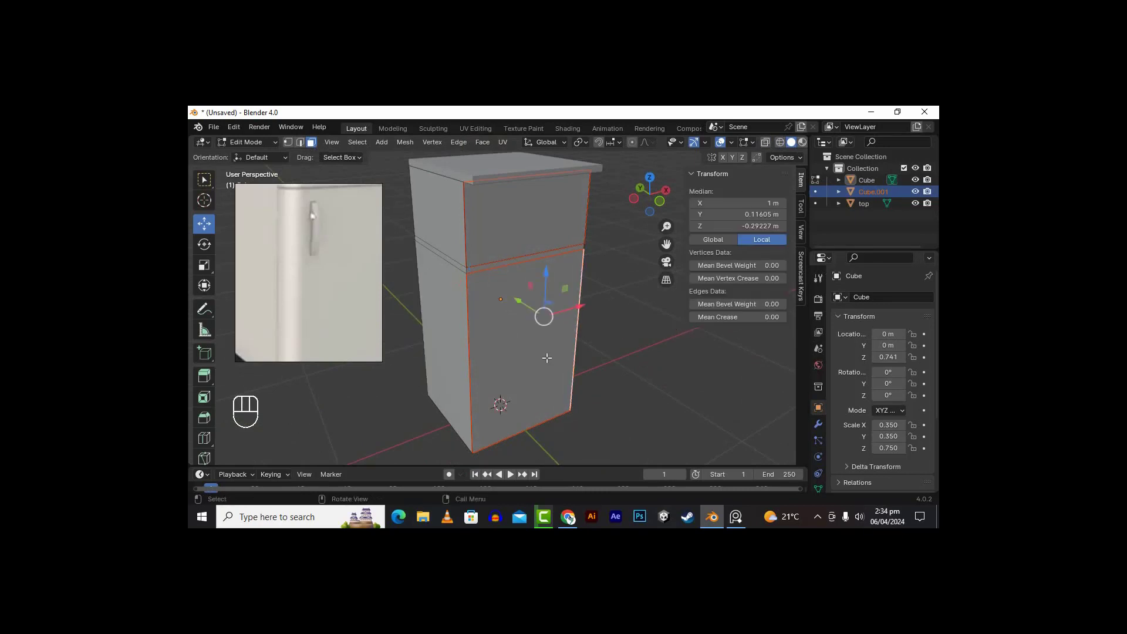
key("Tab")
left_click(520, 351)
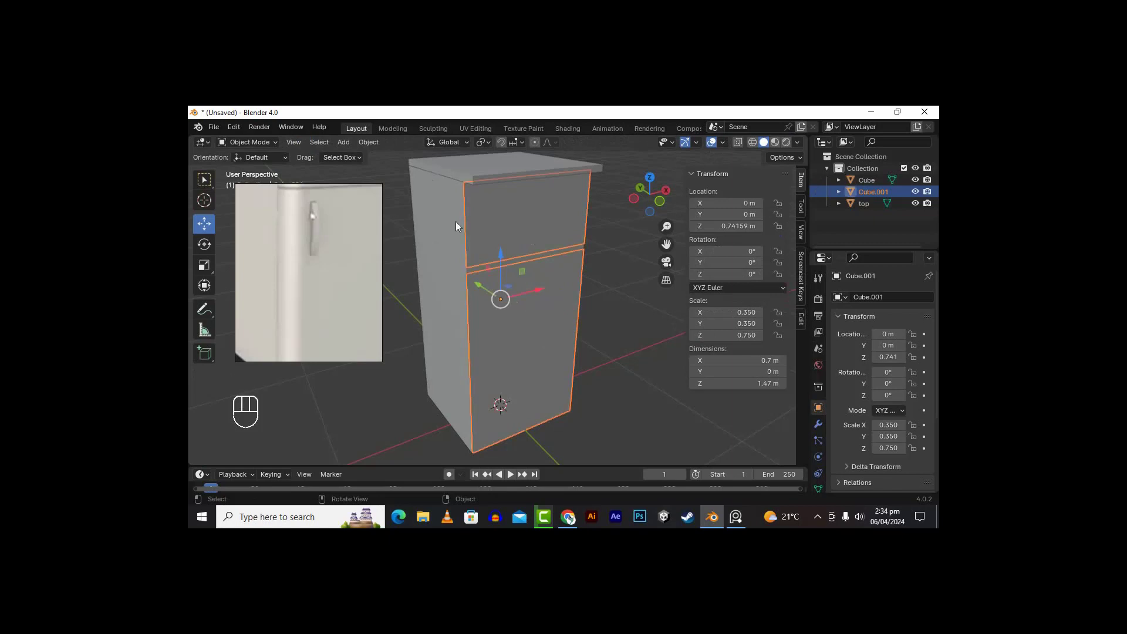
Step: In the door object's Edit Mode, select the upper and lower door faces and extrude them outward about 0.076 m
key("Tab")
left_click(527, 226)
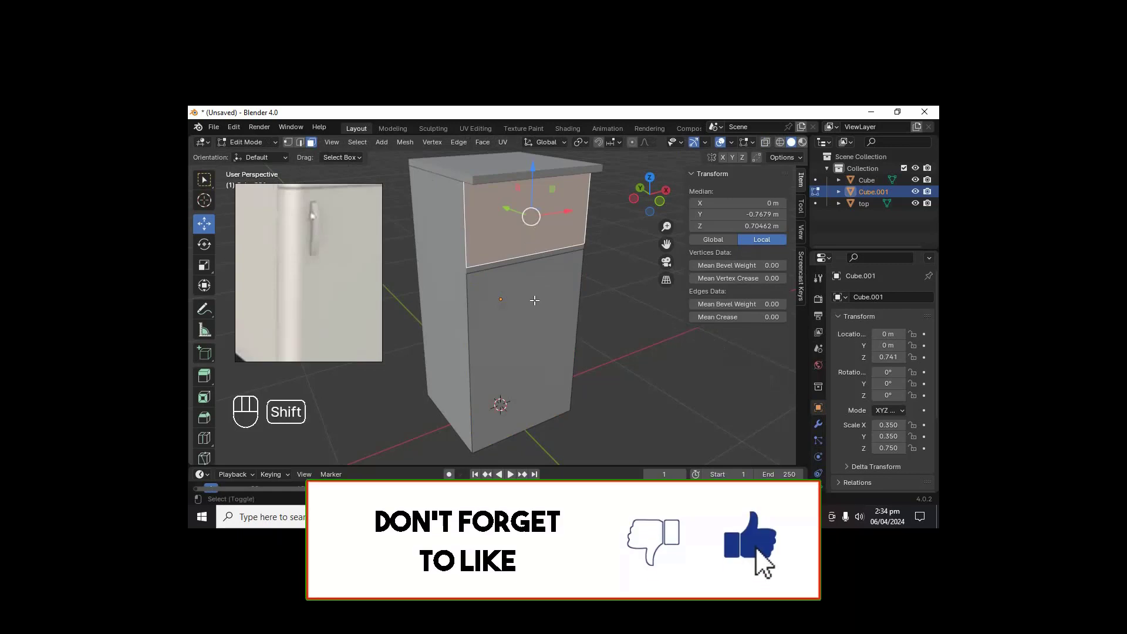
left_click(560, 325, "shift")
mouse_move(616, 326)
middle_mouse_down("alt")
mouse_move(691, 315)
mouse_move(603, 312)
middle_mouse_up("alt")
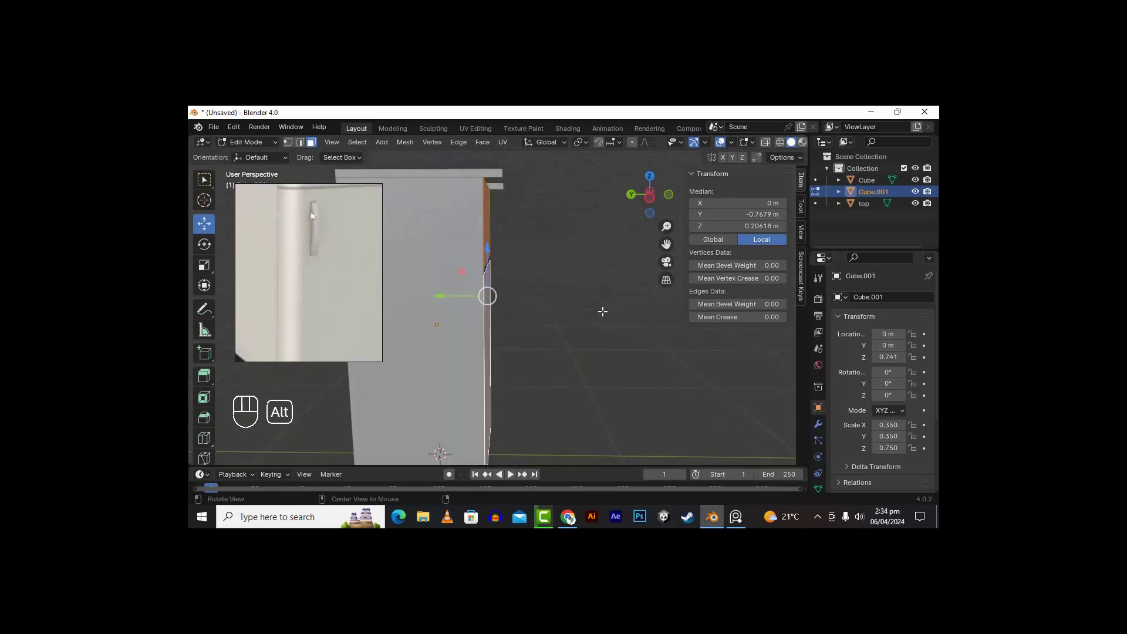
key("e")
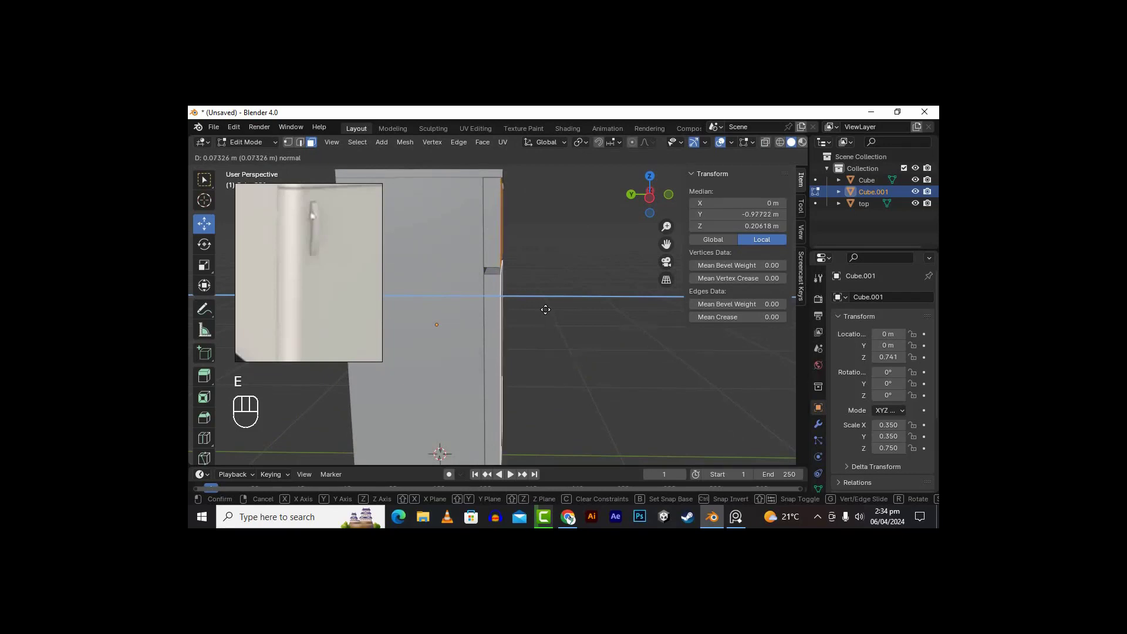
left_click(546, 310)
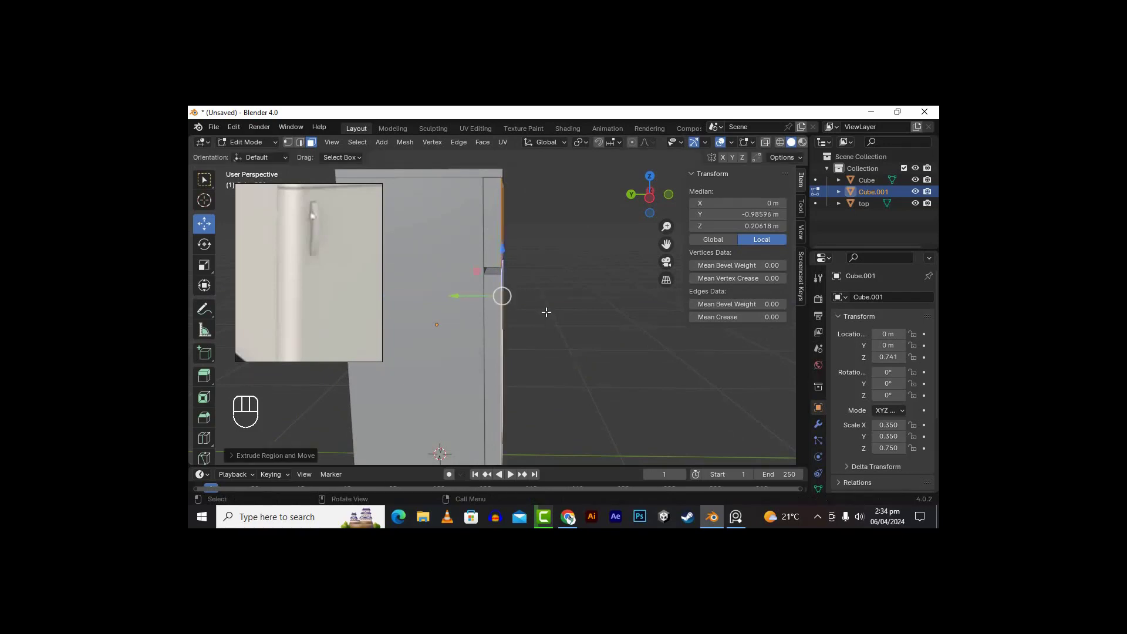
middle_click_drag(602, 304, 578, 277)
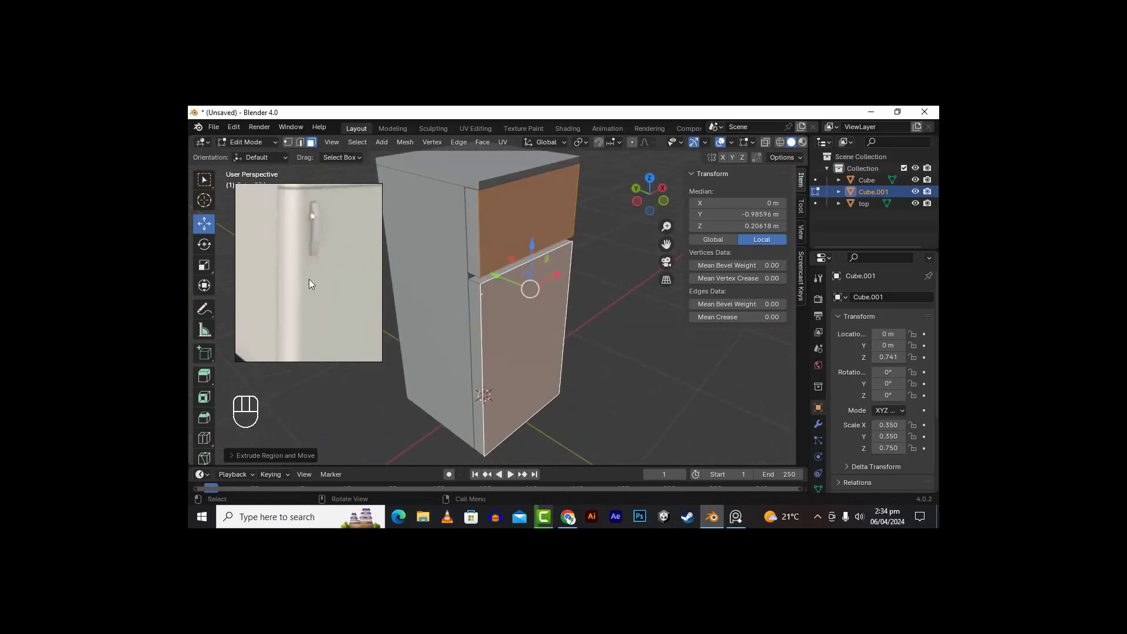
middle_click_drag(644, 357, 559, 255, "alt")
left_click(300, 142)
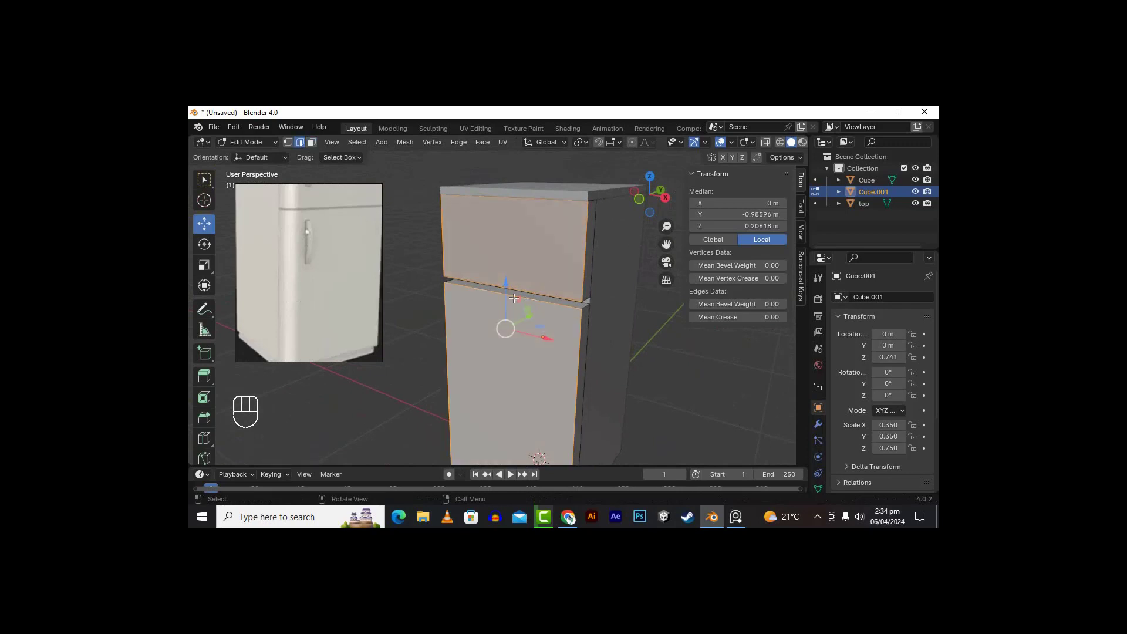
left_click(587, 250)
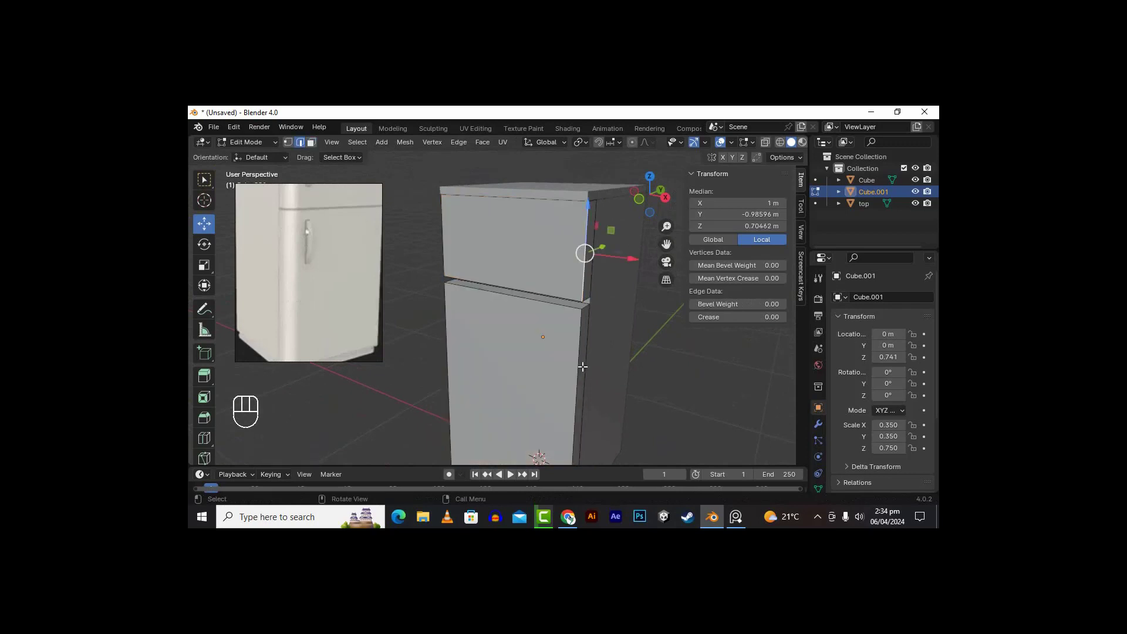
left_click(582, 366)
middle_click_drag(636, 354, 613, 317, "alt")
scroll(294, 259, "down", 3)
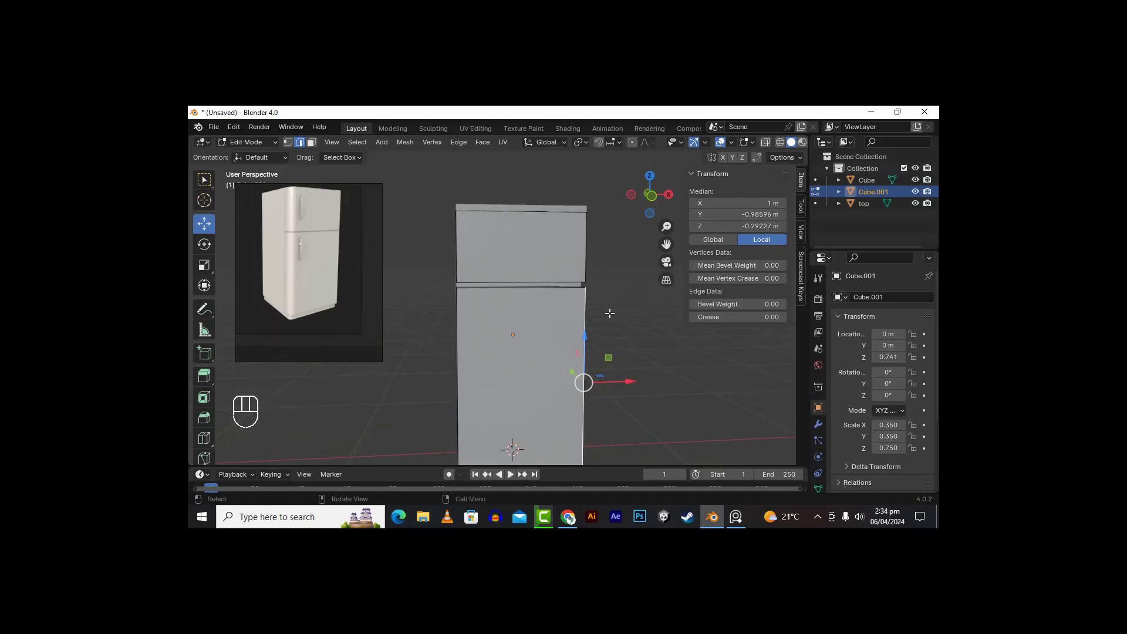
Step: In front view with X-ray display, box-select the upper door's lower-edge vertices and move them down along Z to narrow the gap between the doors
key("KP_1")
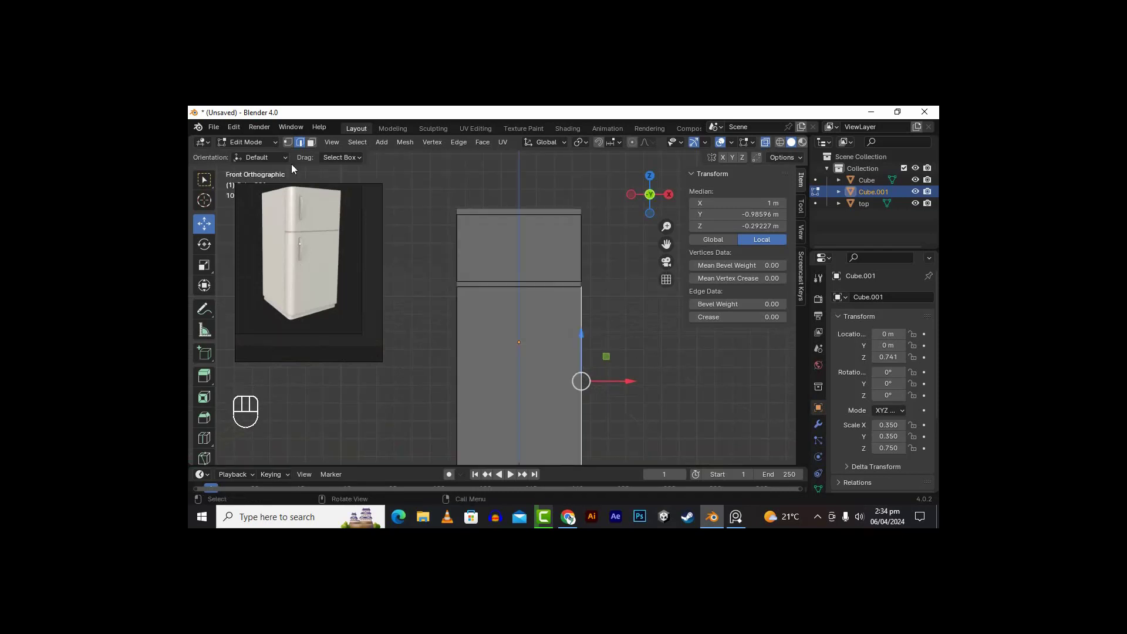
left_click(287, 143)
left_click_drag(441, 266, 599, 288)
scroll(573, 294, "up", 3)
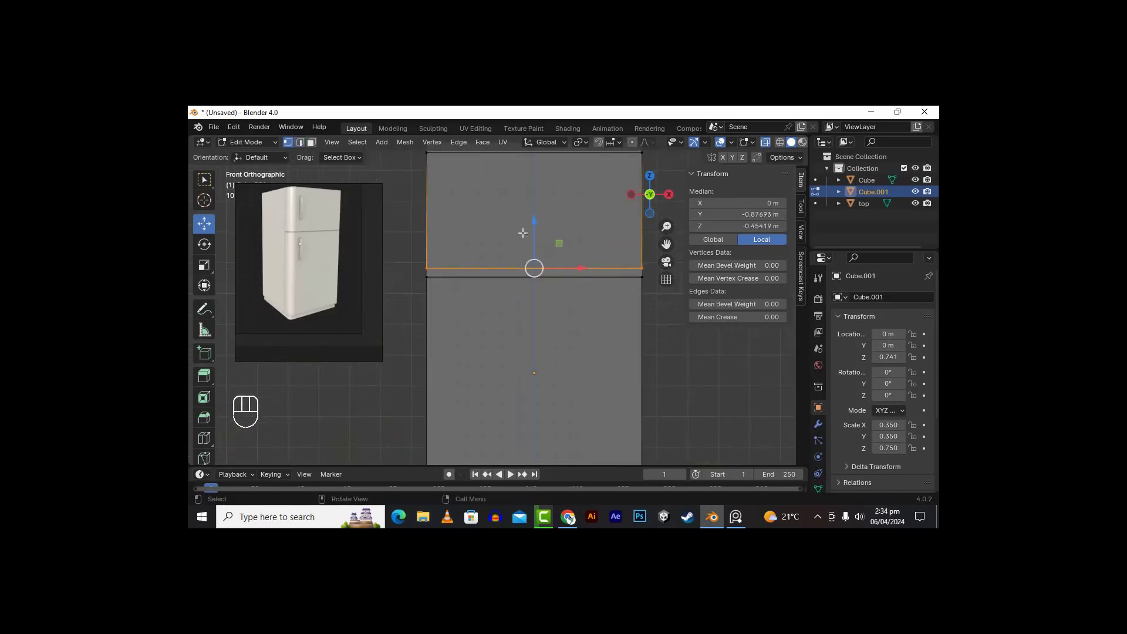
left_click_drag(529, 224, 532, 230)
left_click(672, 335)
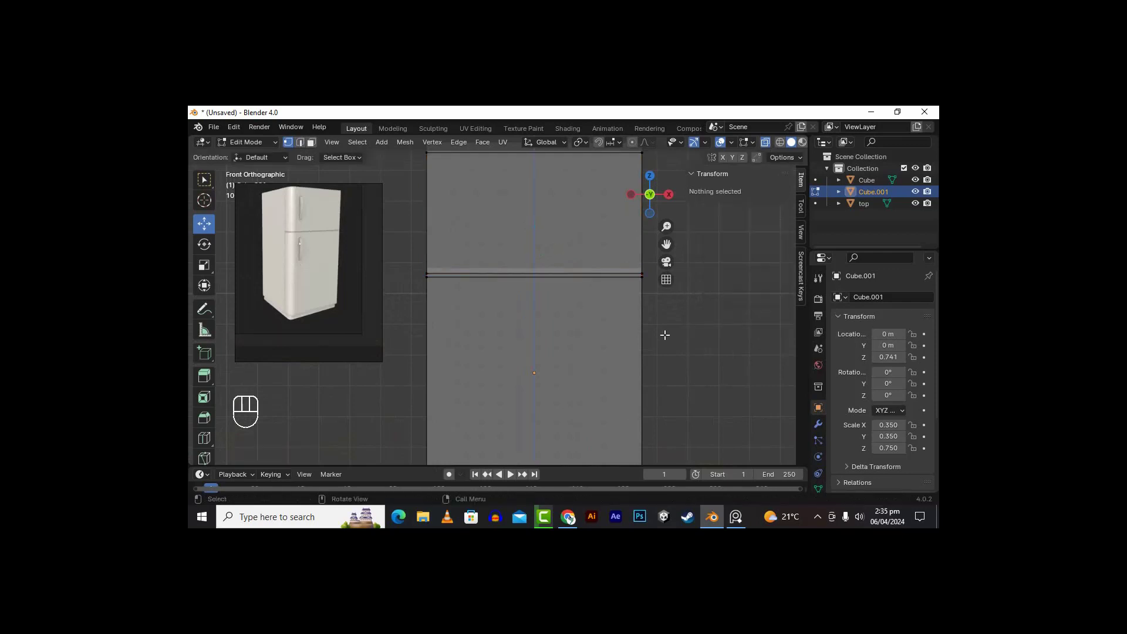
Step: Return to Object Mode, deselect the door object and turn off X-ray display
key("Tab")
middle_click_drag(626, 358, 458, 337)
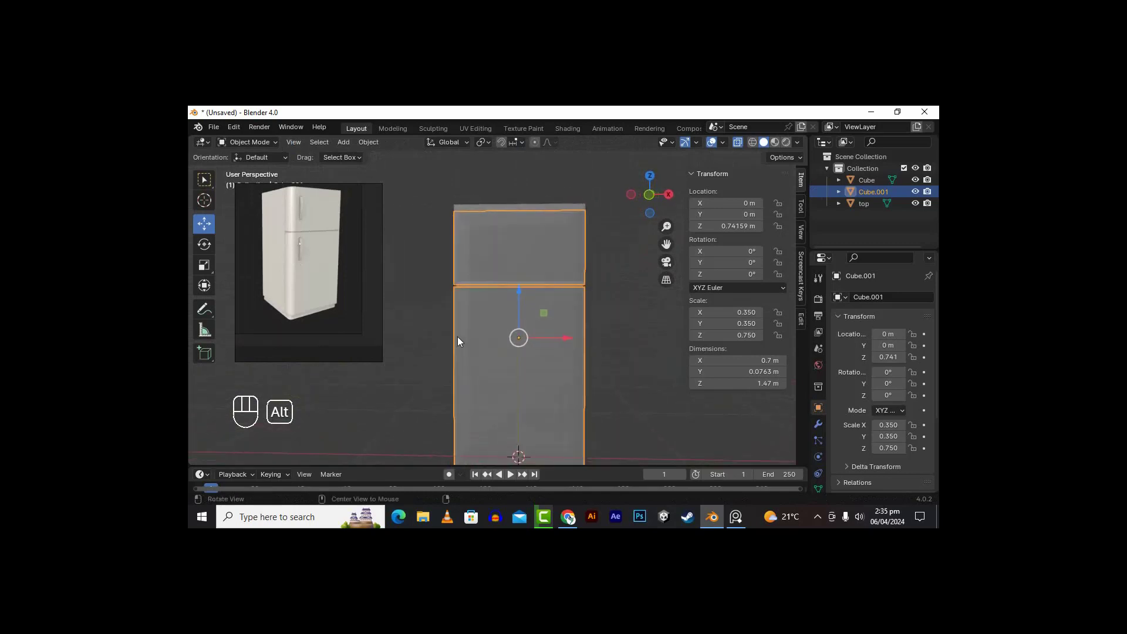
left_click(421, 337)
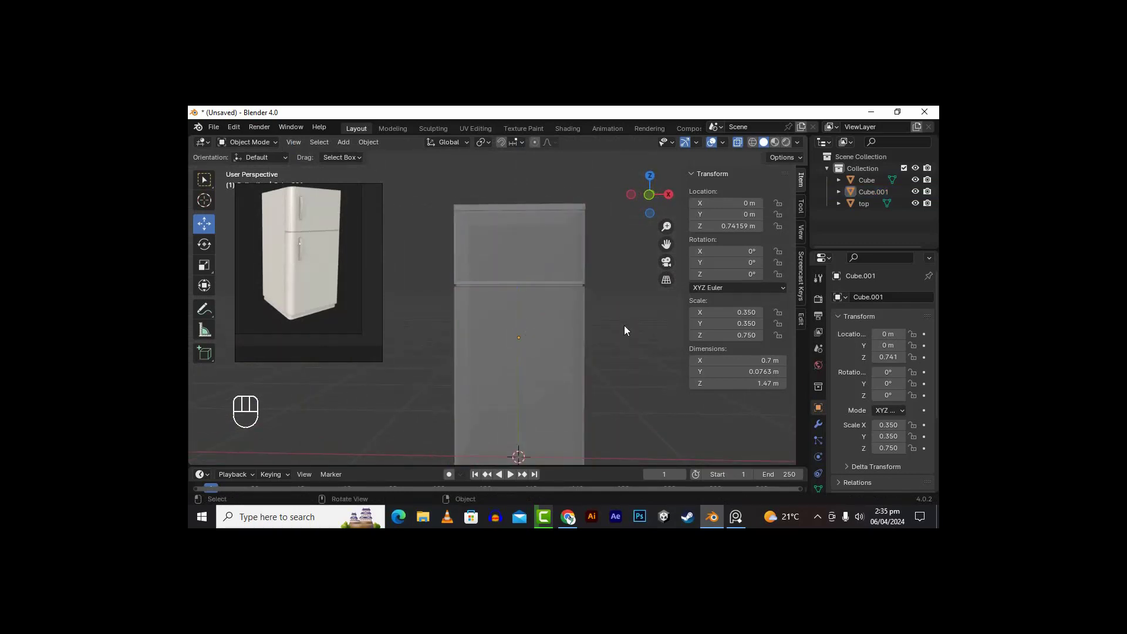
middle_click_drag(624, 327, 596, 336, "alt")
left_click_drag(666, 244, 681, 245)
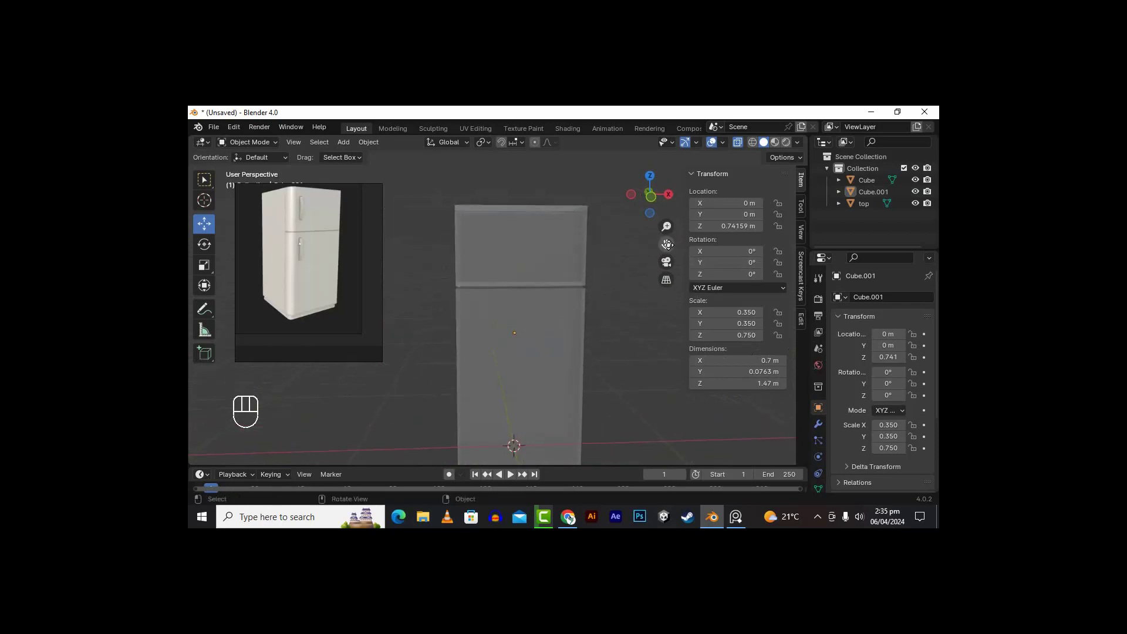
left_click(737, 141)
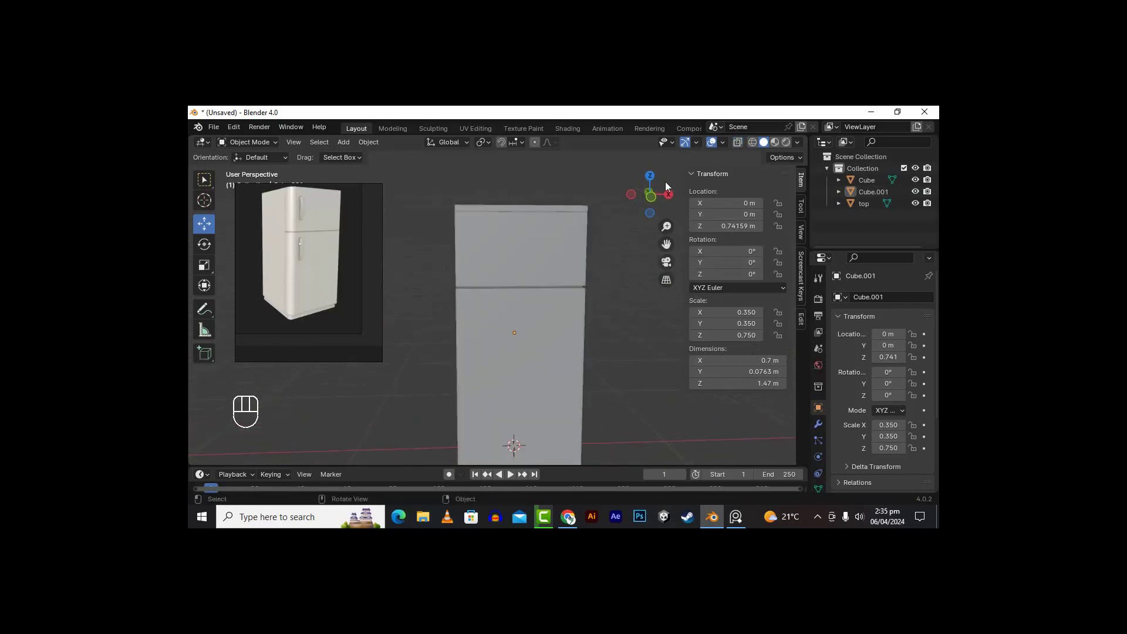
middle_click_drag(597, 327, 552, 357, "alt")
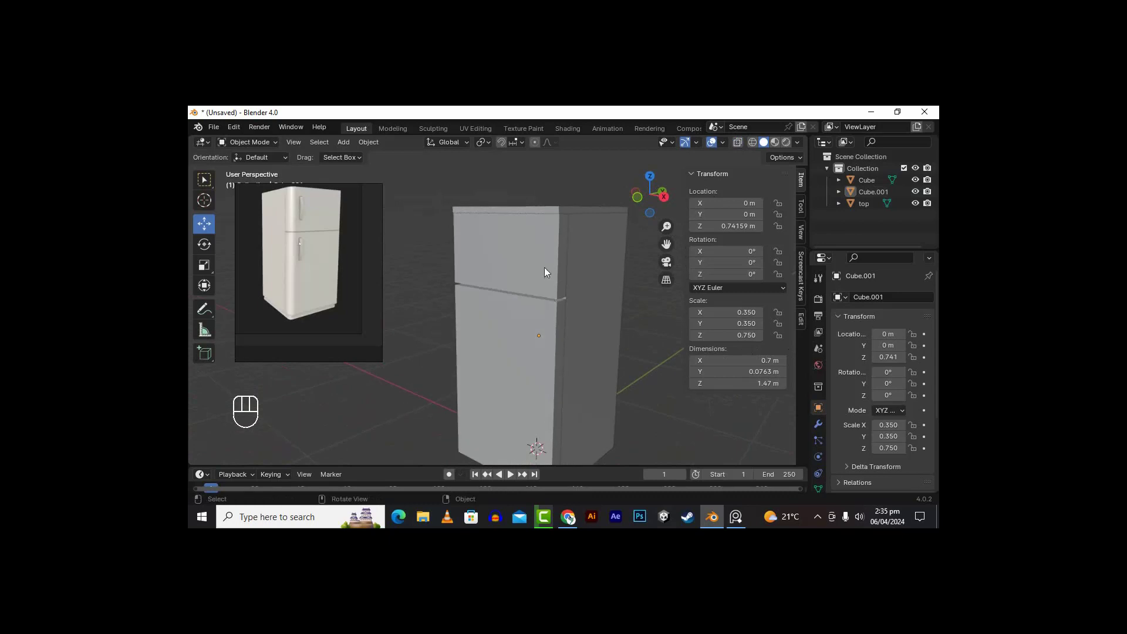
Step: In the door object's Edit Mode, bevel both doors' front vertical edges on the +X side with 2 segments, about 0.061 m wide
key("Tab")
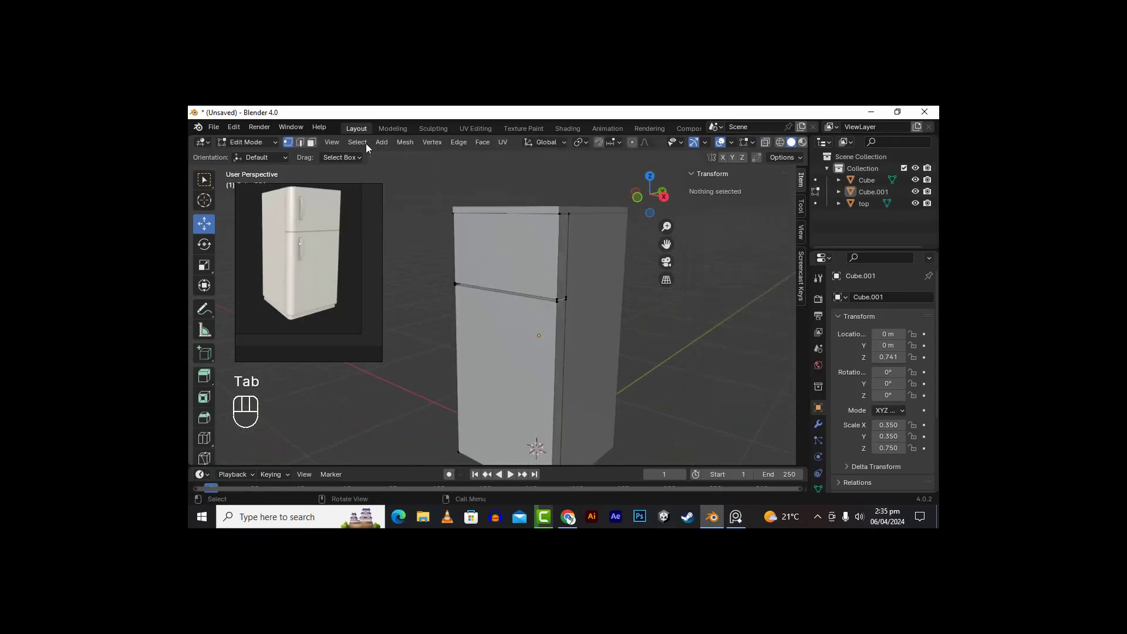
left_click(300, 143)
left_click(556, 255)
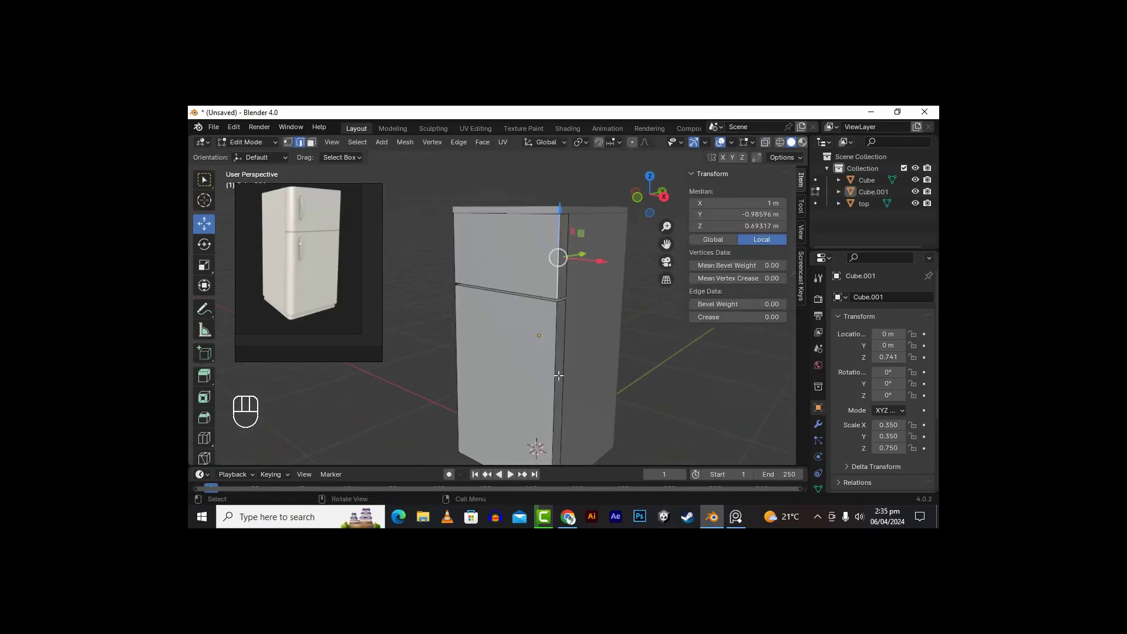
left_click(553, 334, "shift")
middle_click_drag(554, 335, 643, 364, "ctrl")
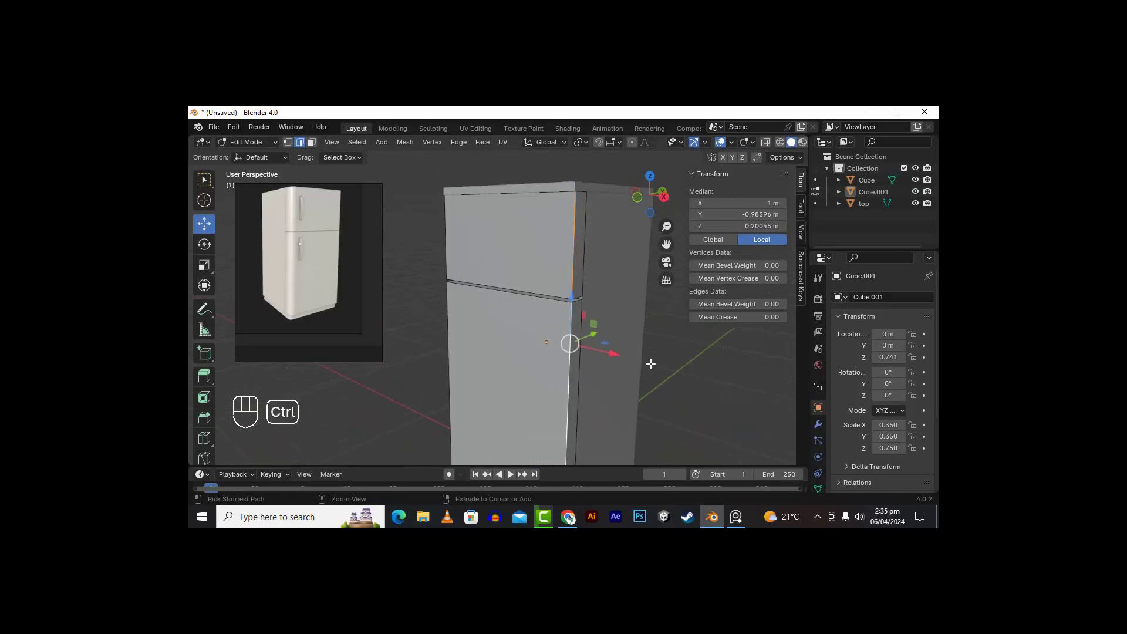
key("ctrl+b")
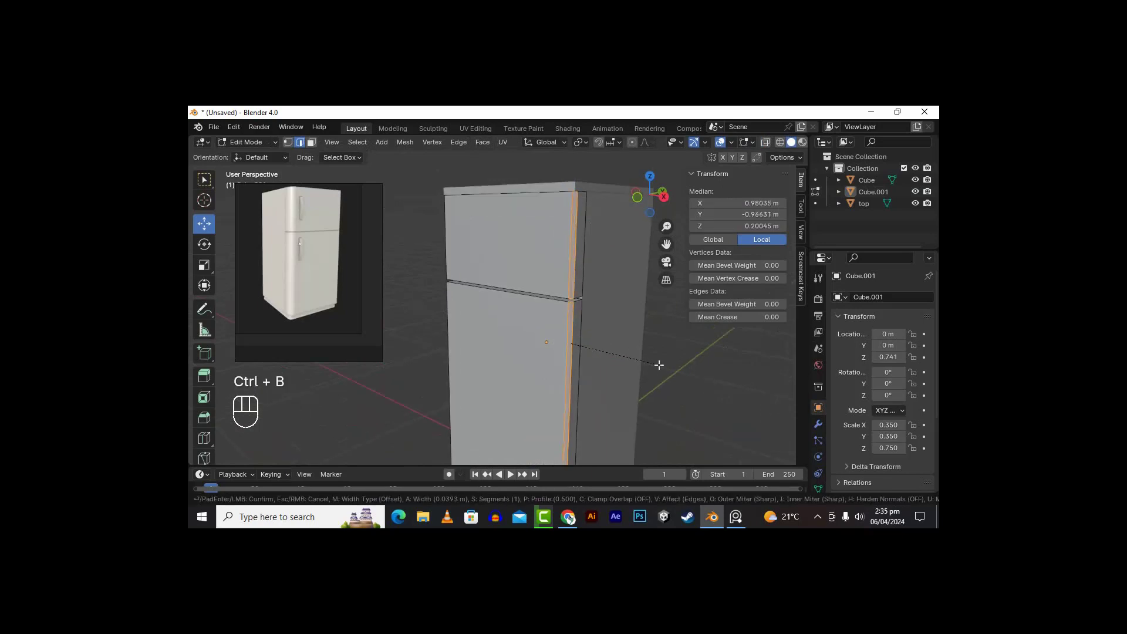
scroll(661, 365, "up", 1)
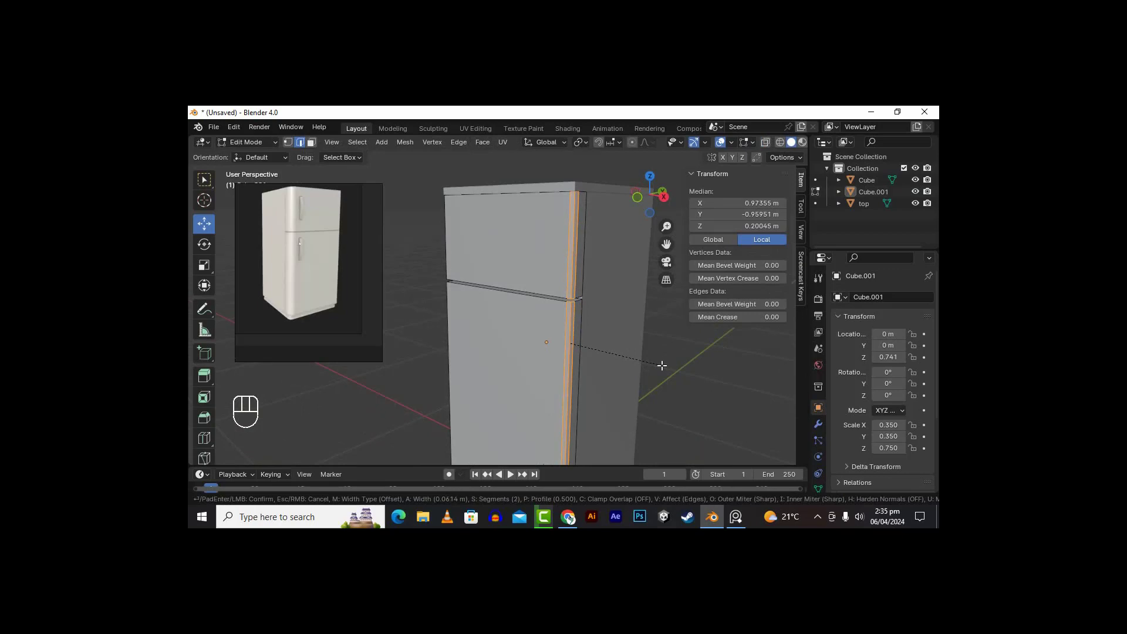
left_click(661, 365)
left_click(662, 365)
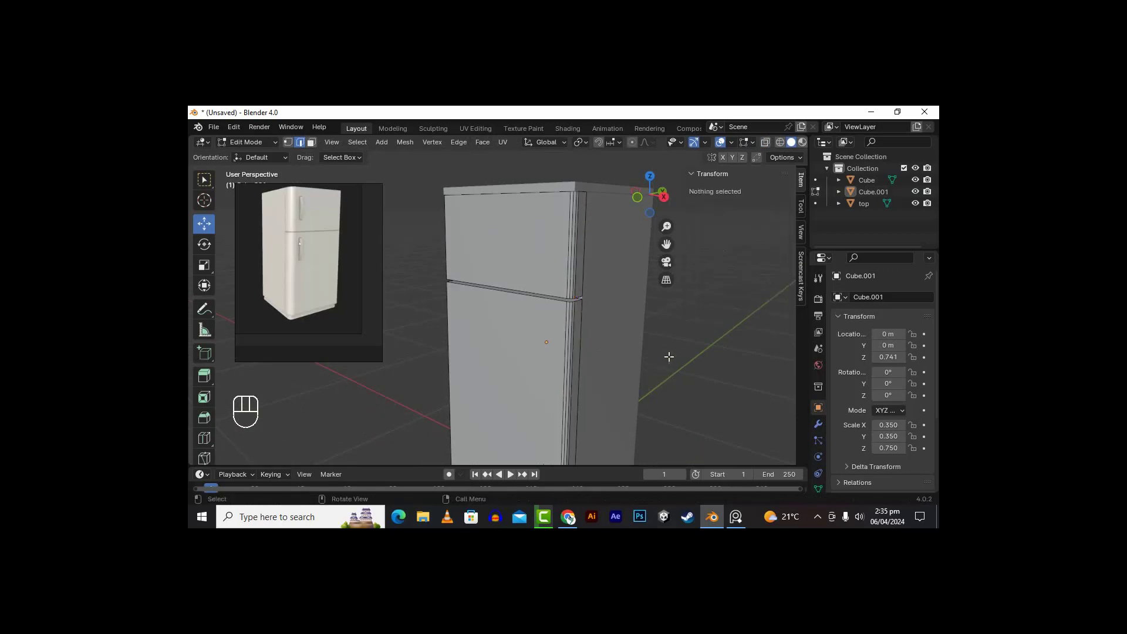
Step: Examine the door edges and gap from the side, and compare them with the rounded upper corner in the reference image
middle_click_drag(668, 356, 673, 334, "alt")
scroll(490, 244, "up", 2)
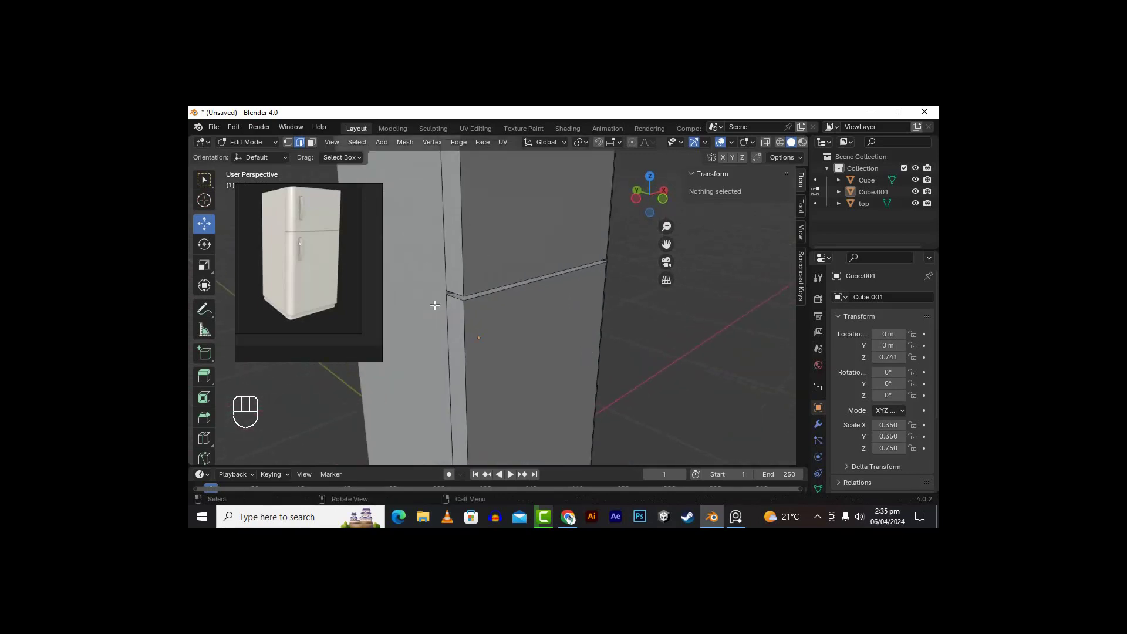
scroll(302, 219, "up", 4)
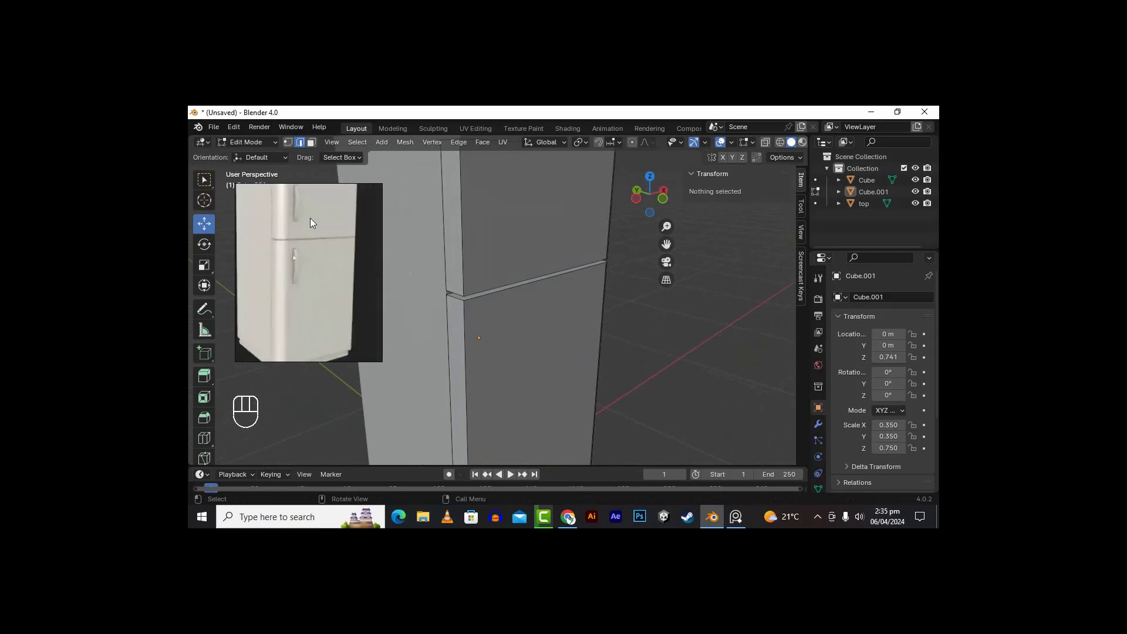
scroll(310, 217, "down", 2)
scroll(315, 227, "up", 3)
left_click_drag(315, 227, 318, 304)
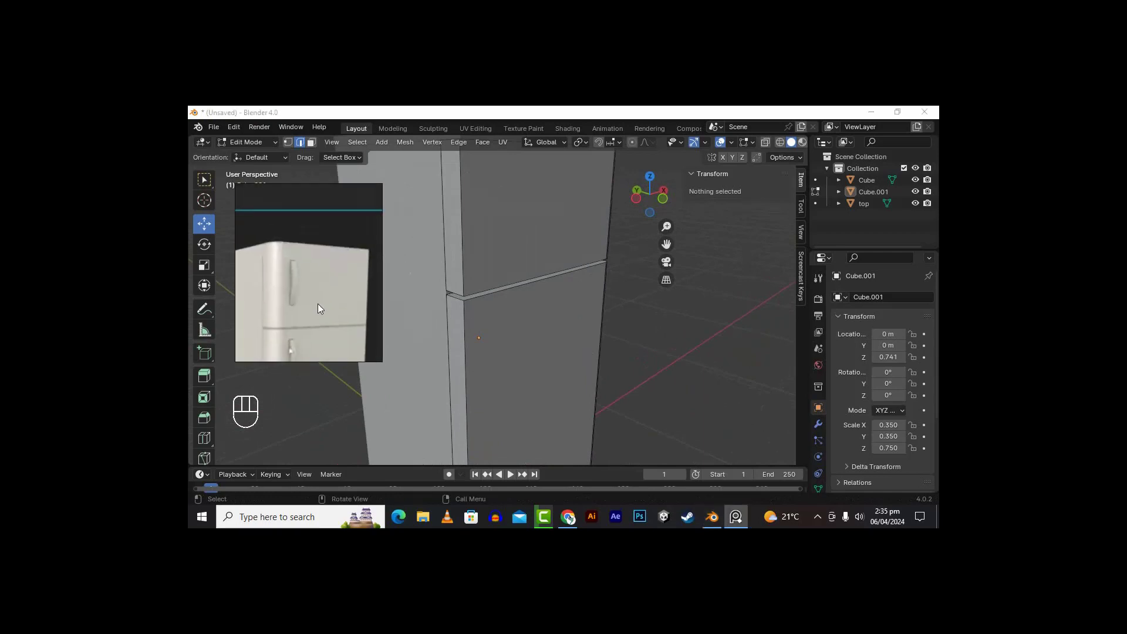
scroll(341, 287, "up", 4)
left_click_drag(236, 288, 402, 315)
left_click_drag(337, 290, 410, 305)
scroll(358, 276, "down", 3)
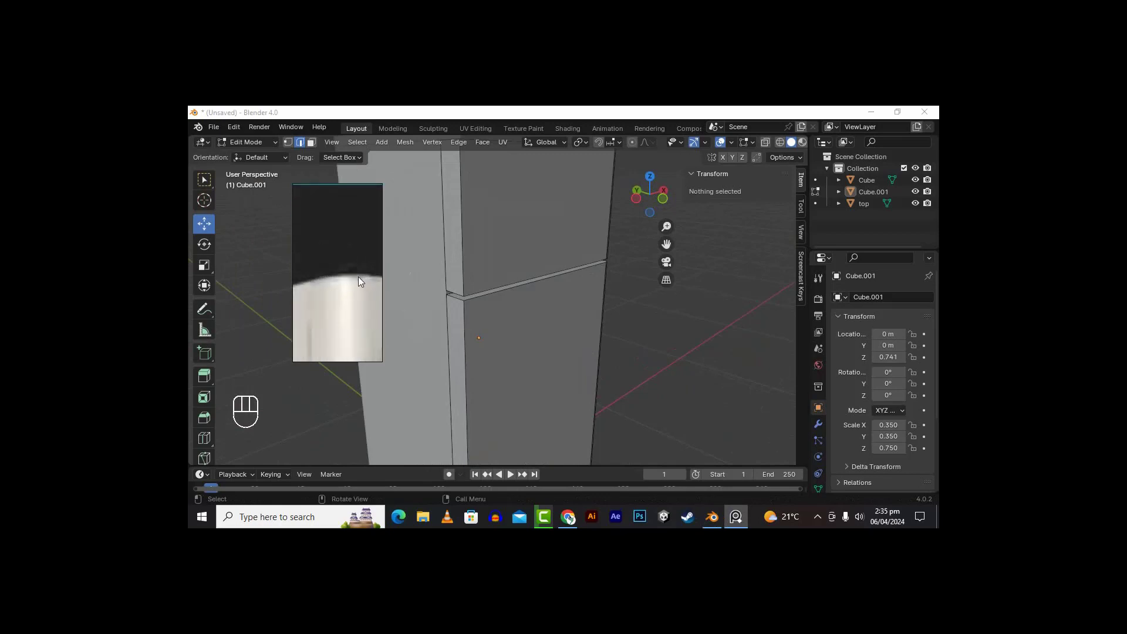
scroll(677, 314, "down", 6)
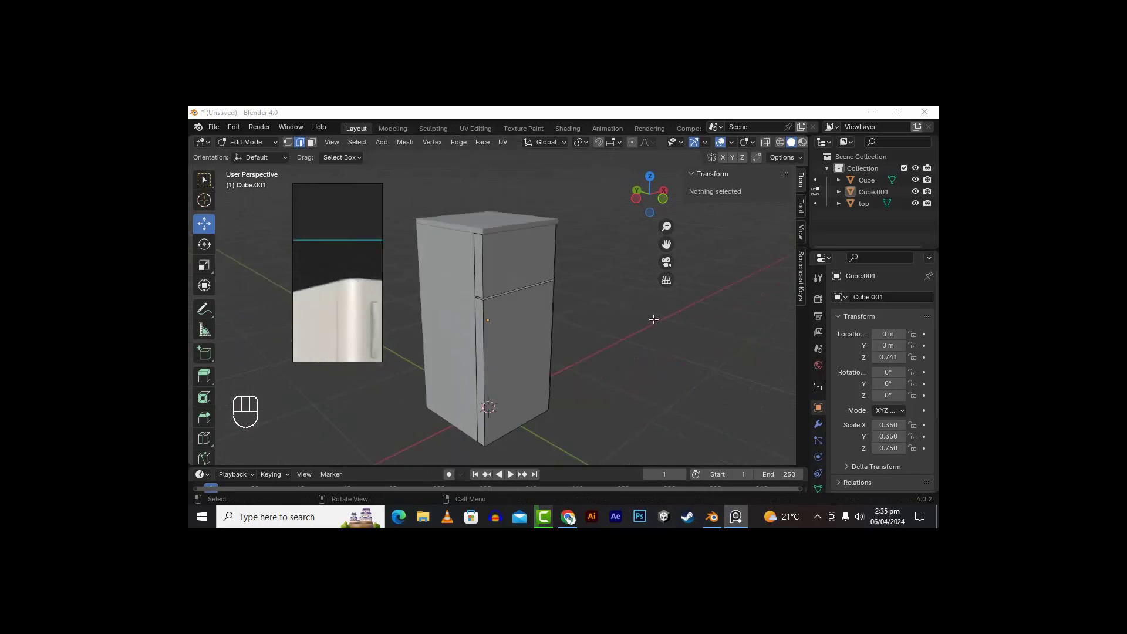
Step: Undo the bevel on both doors' front vertical edges on the +X side
left_click_drag(653, 319, 515, 315, "alt")
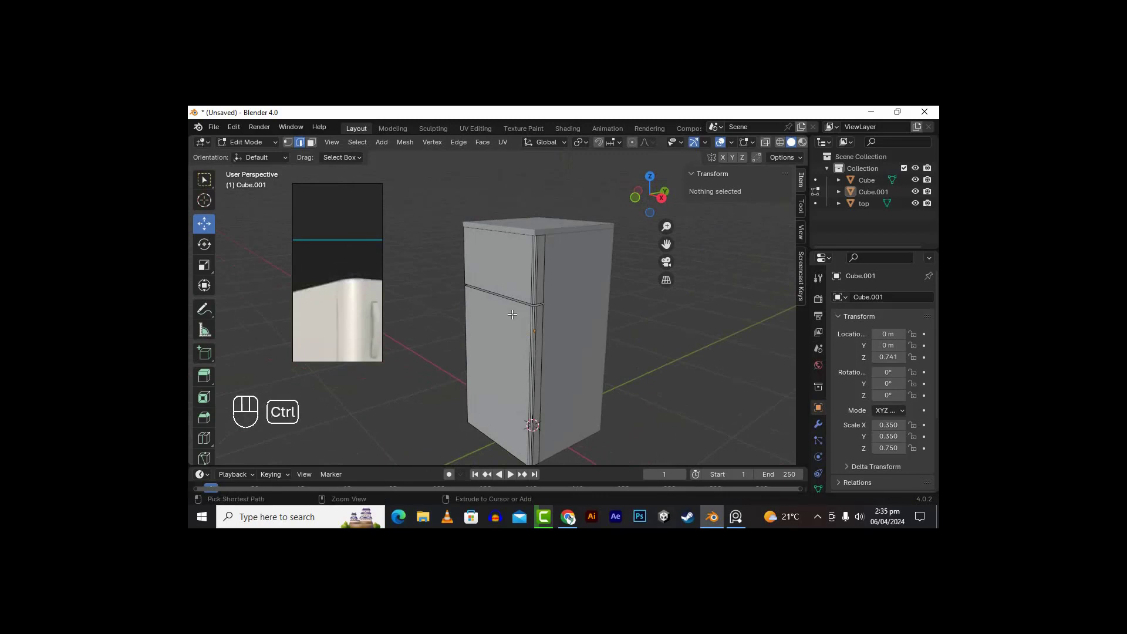
key("ctrl+z")
key("ctrl+z")
key("ctrl+z")
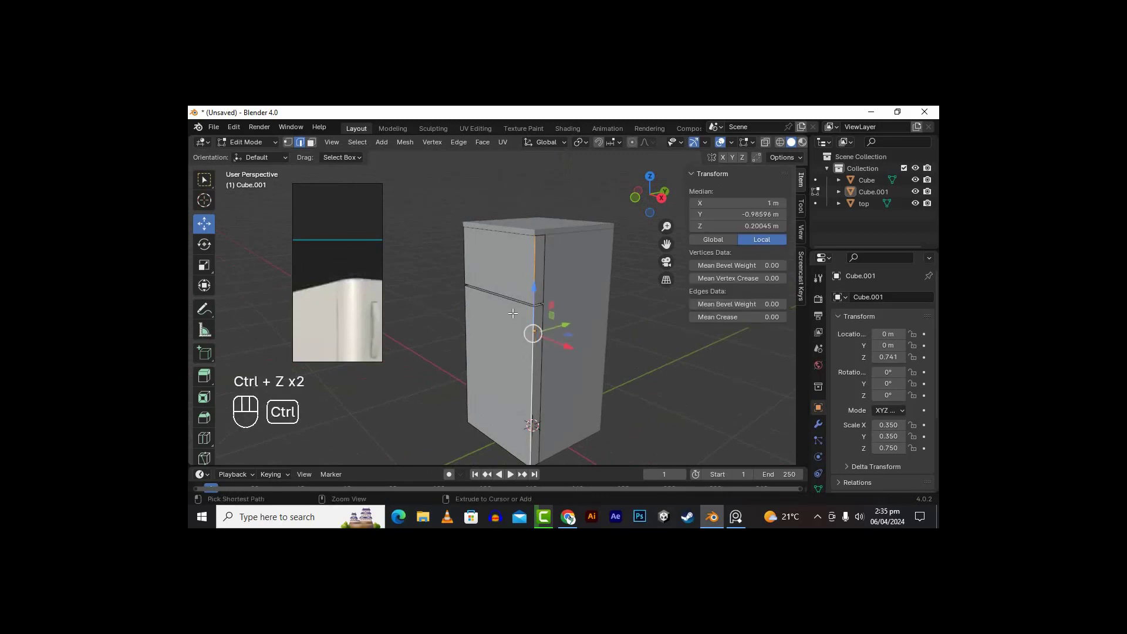
scroll(590, 313, "up", 3)
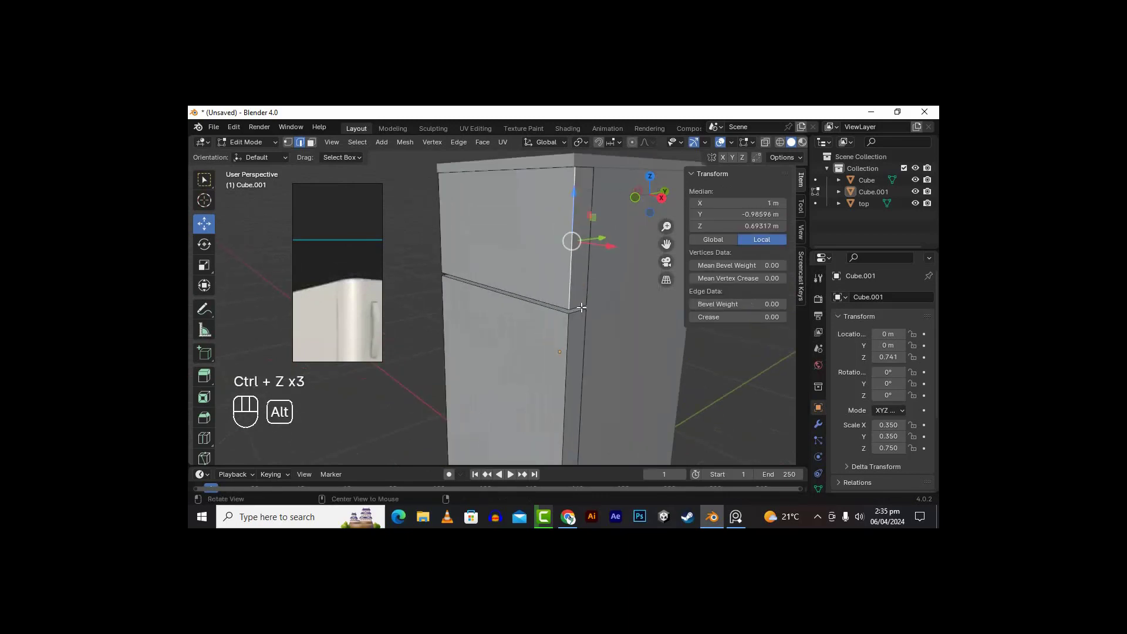
left_click_drag(590, 311, 604, 324, "alt")
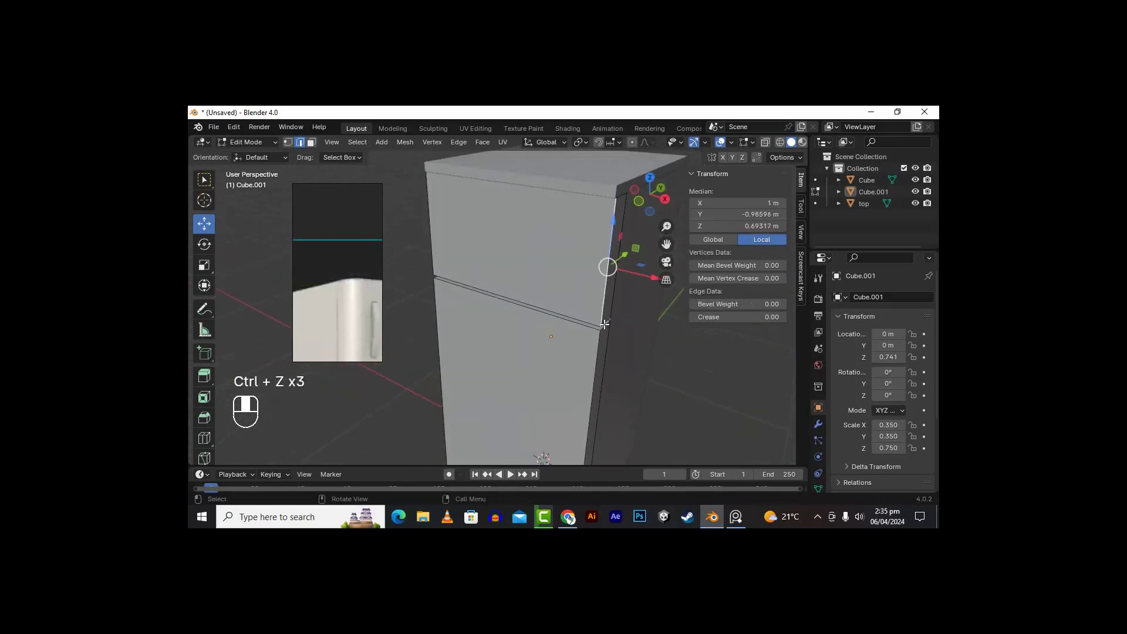
Step: Return to Object Mode, select the top slab together with the door object, and enter Edit Mode on both
key("Tab")
left_click(573, 176)
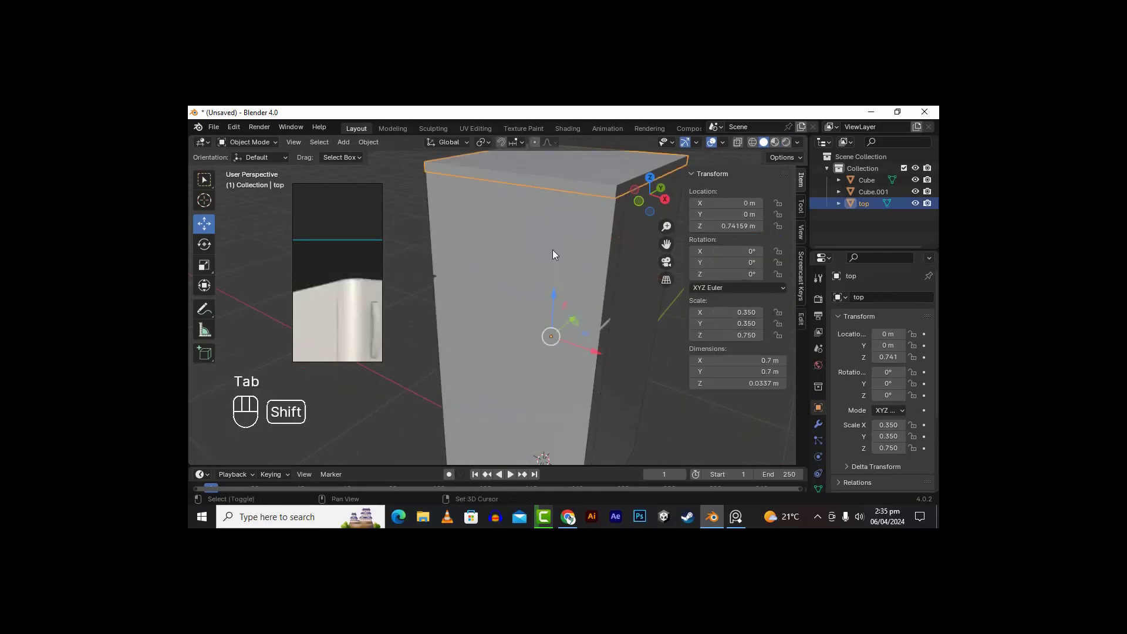
left_click(551, 333, "shift")
middle_click_drag(549, 335, 554, 307)
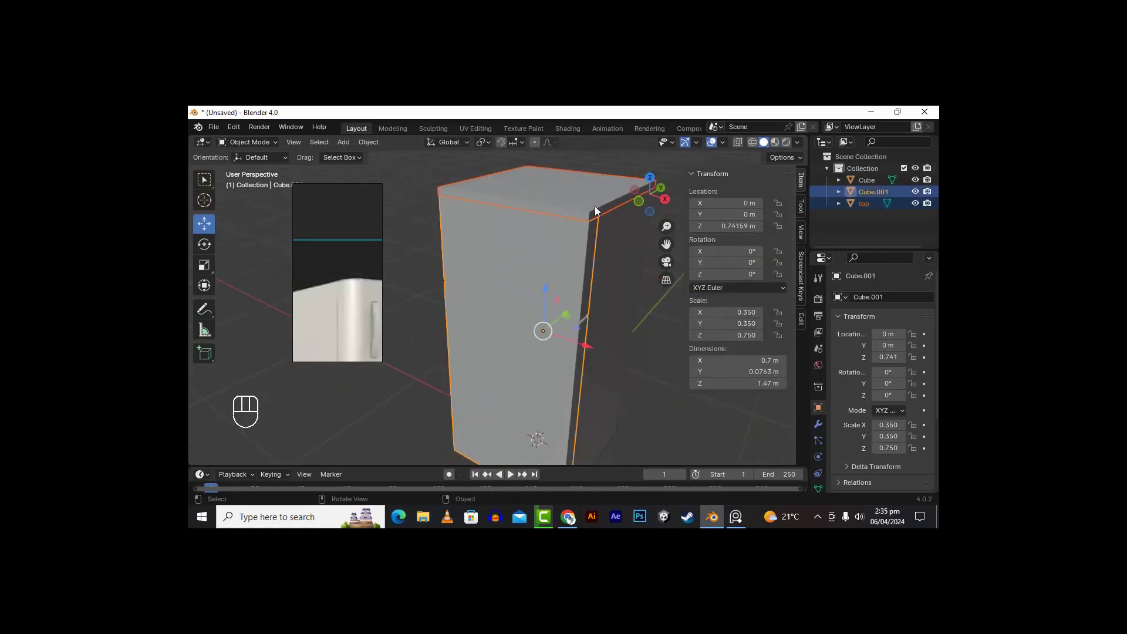
key("Tab")
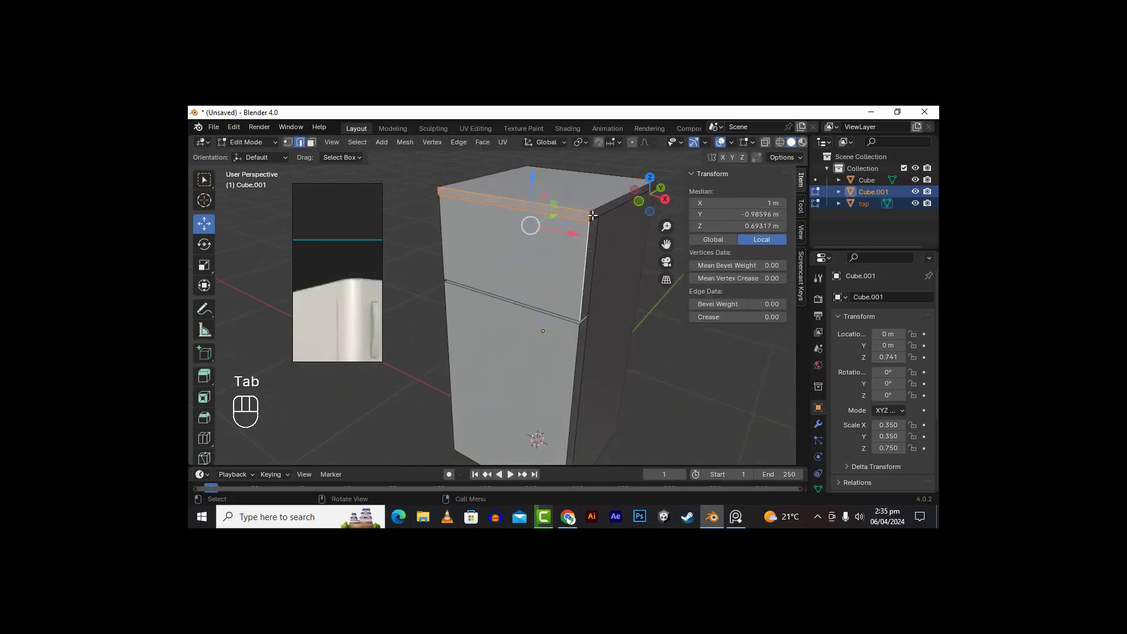
Step: Try to bevel the +X front vertical edges of the top slab and both doors together with 3 segments, and undo it
left_click(589, 215)
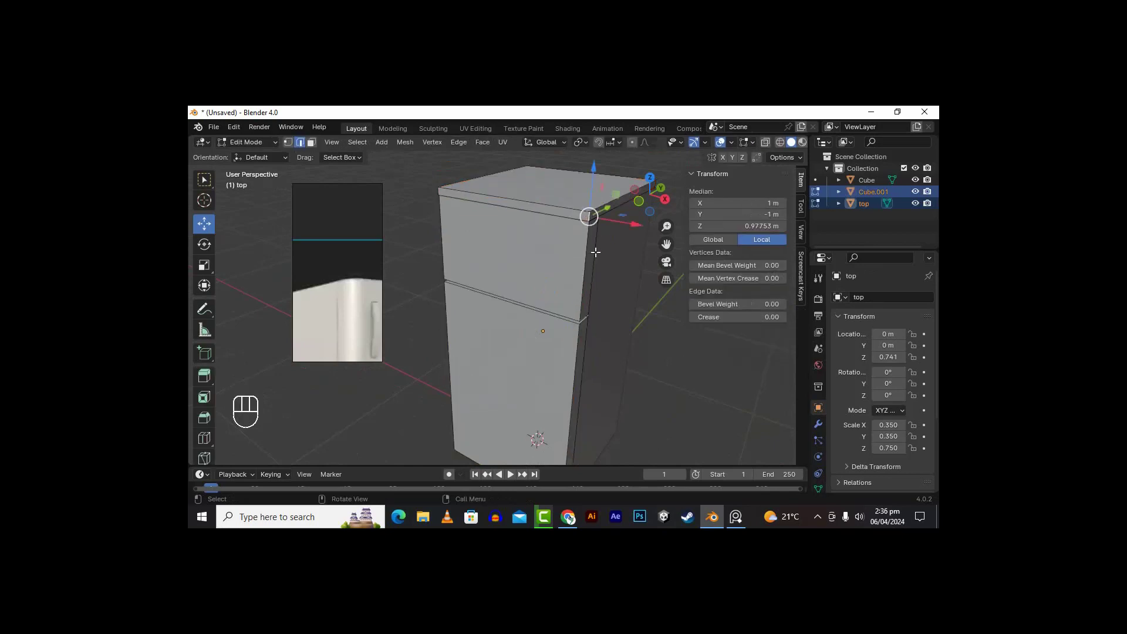
left_click(589, 254, "shift")
left_click(577, 357, "shift")
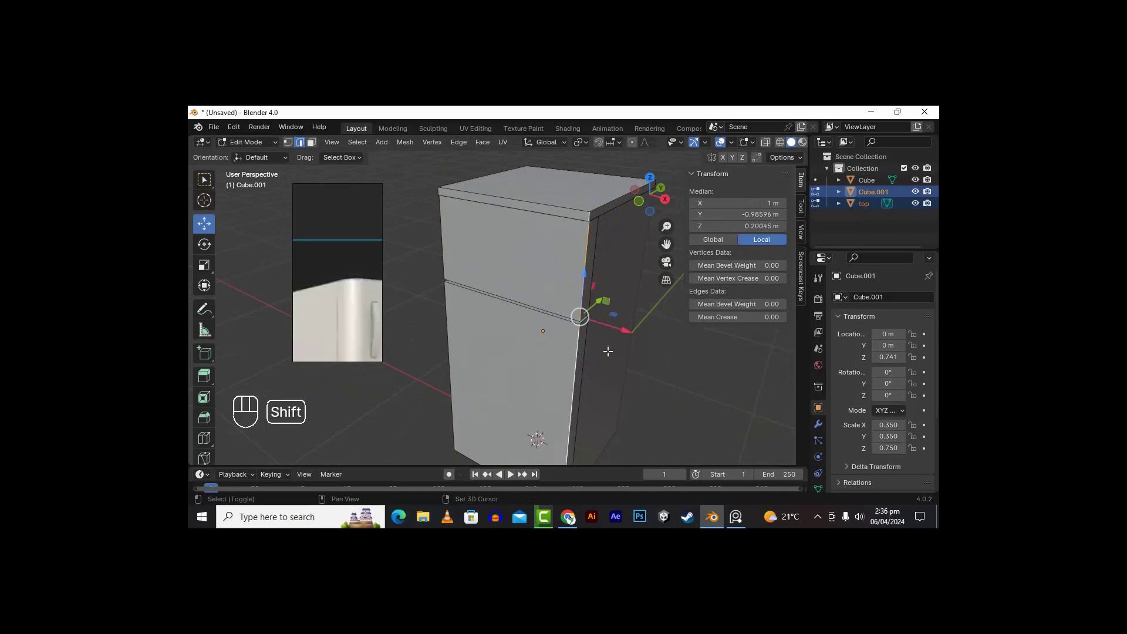
scroll(593, 320, "up", 2)
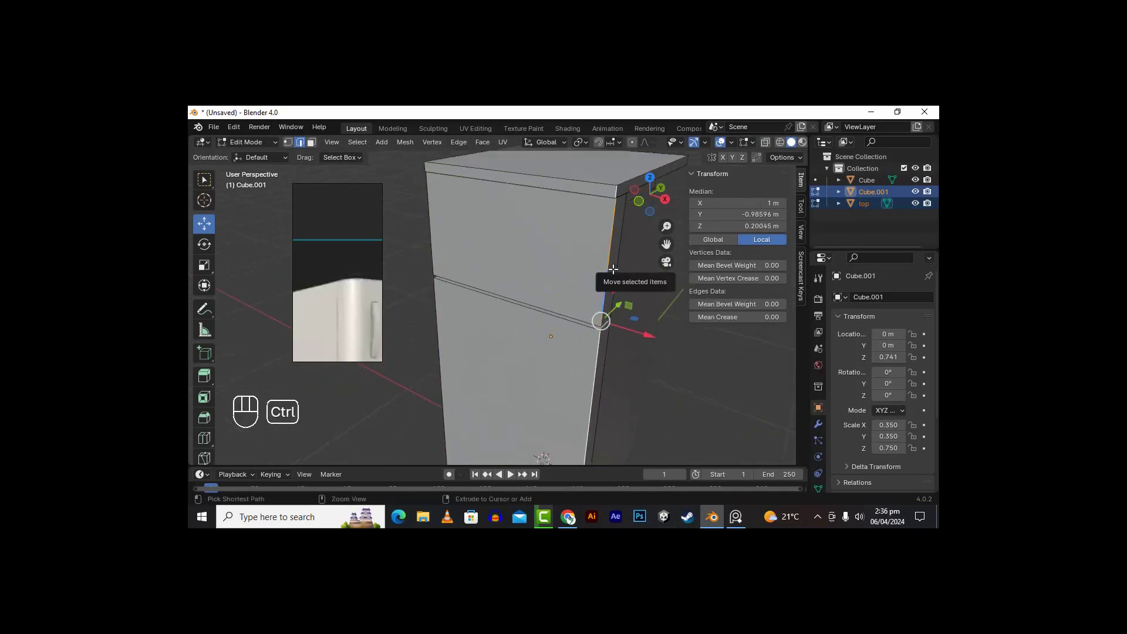
key("ctrl+b")
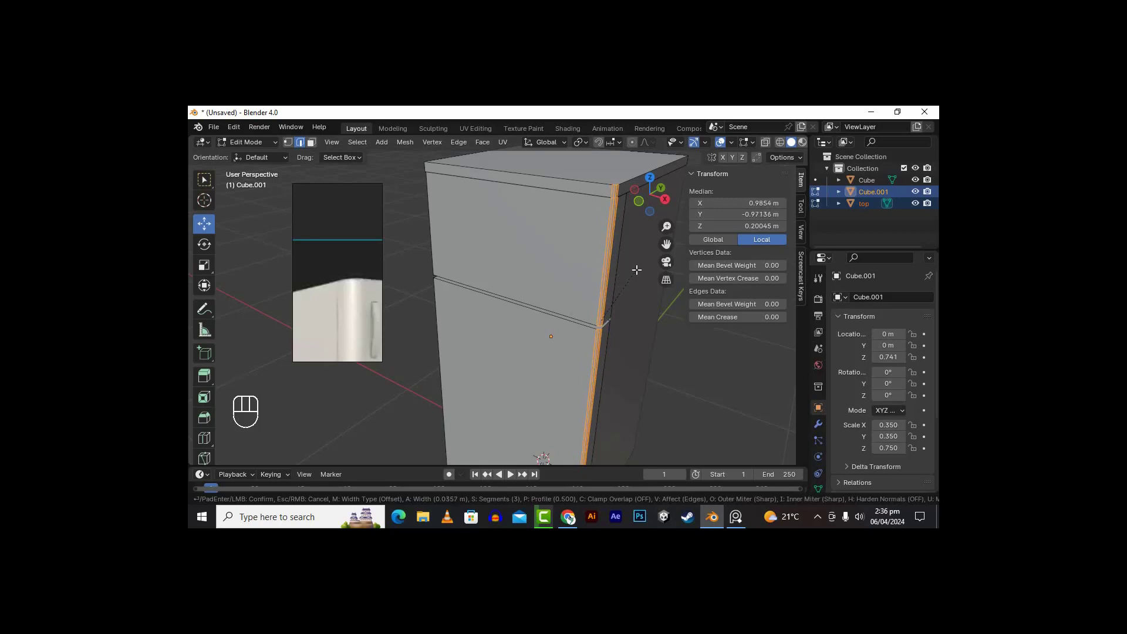
left_click(627, 275)
middle_click_drag(605, 271, 749, 221)
left_click_drag(667, 244, 648, 298)
scroll(491, 276, "up", 3)
middle_click_drag(500, 268, 470, 232, "alt")
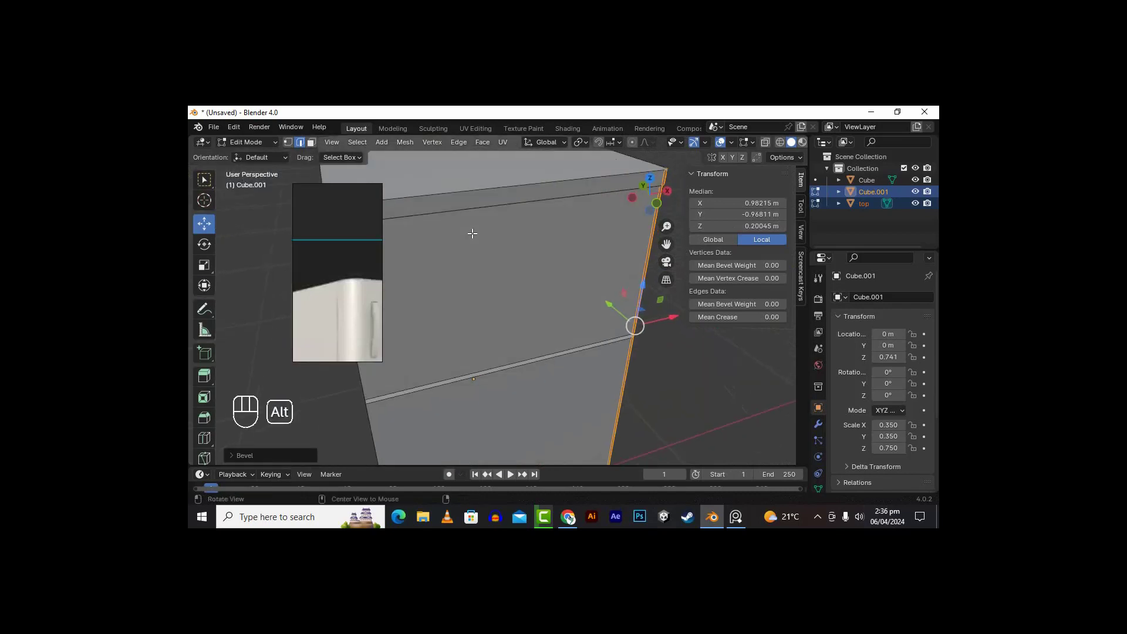
key("ctrl+z")
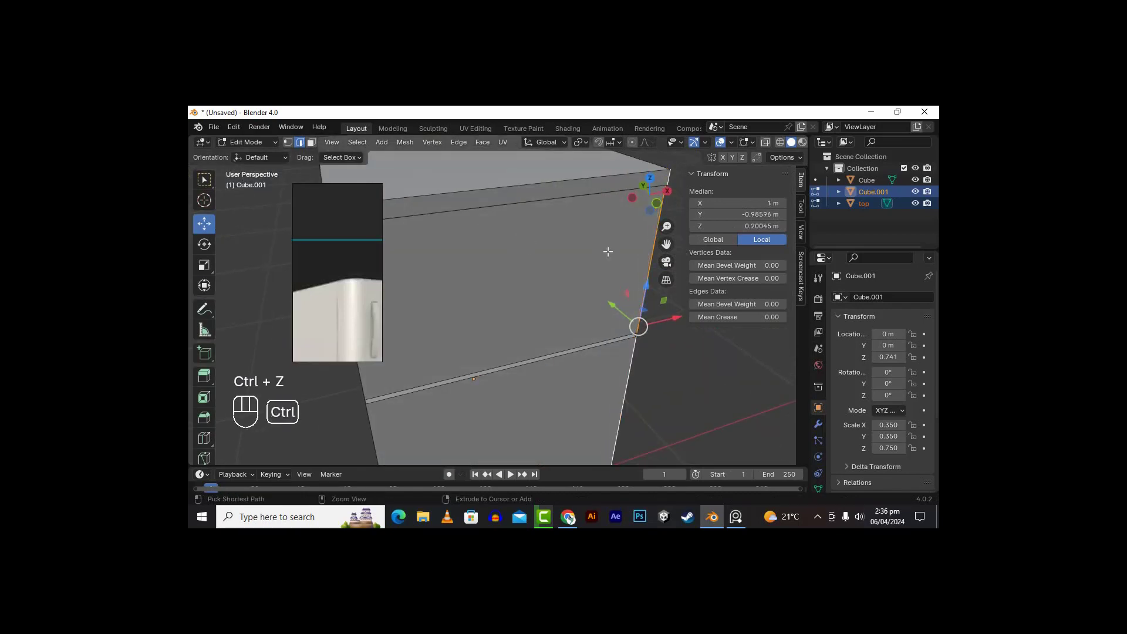
Step: Select both doors' front faces and, in right view, move them outward along Y about 0.0046 m to align with the top slab's front
scroll(608, 252, "down", 4)
left_click_drag(608, 252, 668, 243, "alt")
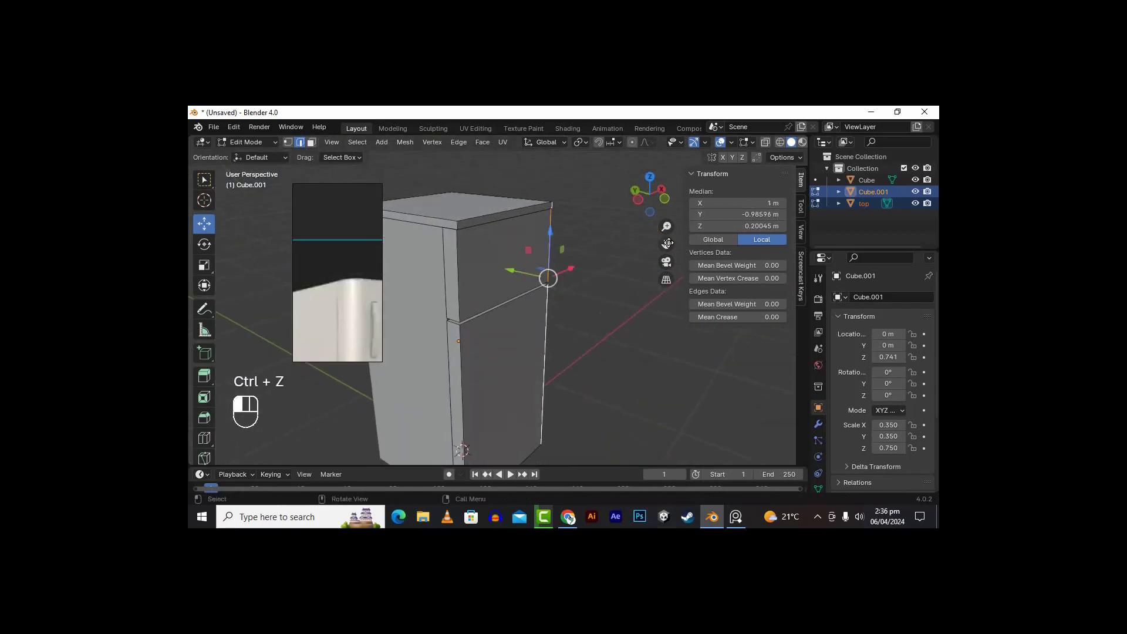
left_click(498, 260)
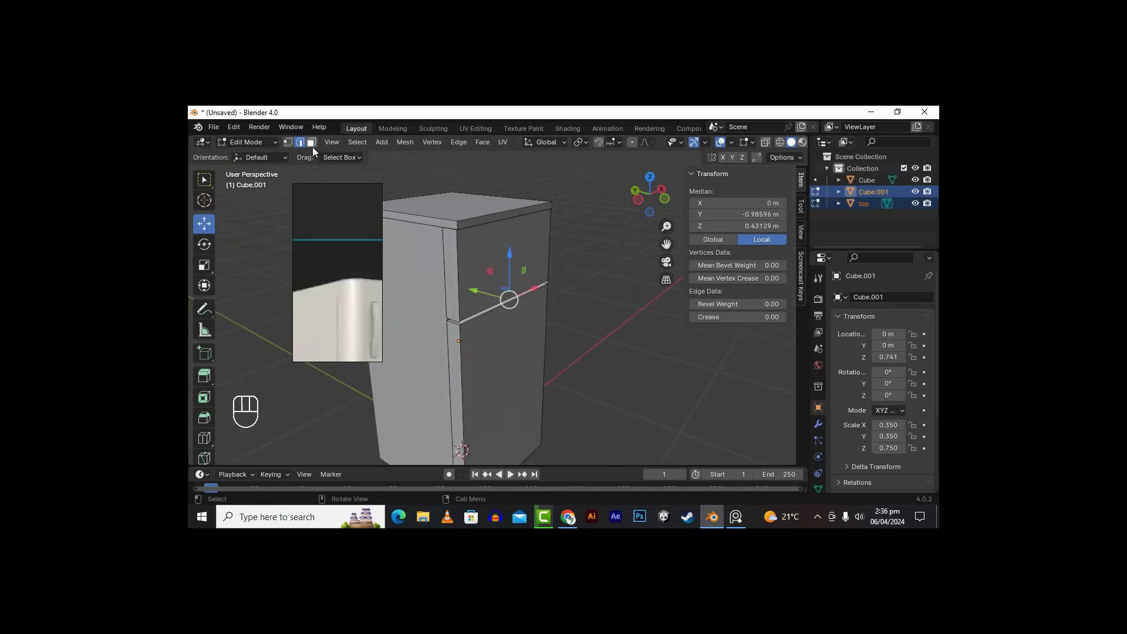
left_click(312, 145)
left_click(495, 274)
left_click(520, 358, "shift")
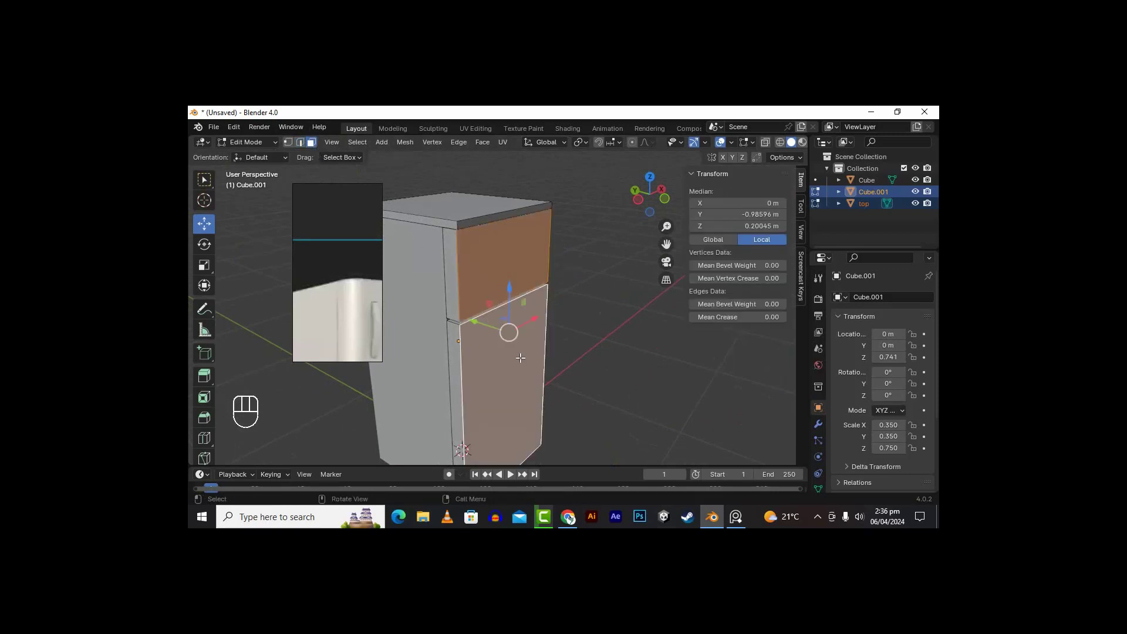
scroll(512, 324, "up", 3)
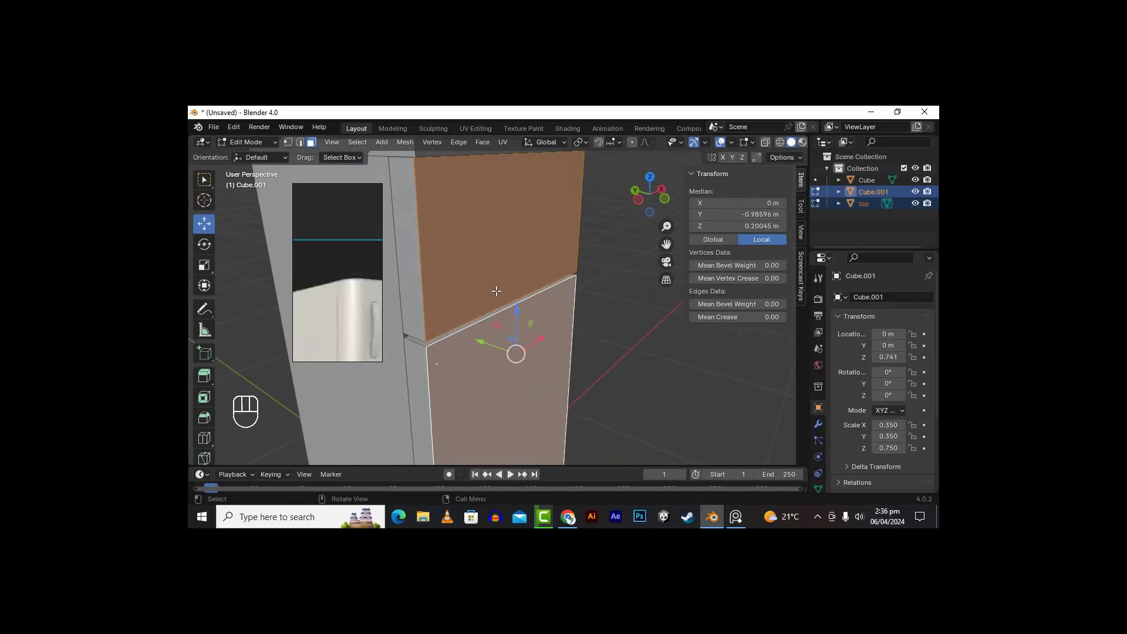
key("KP_3")
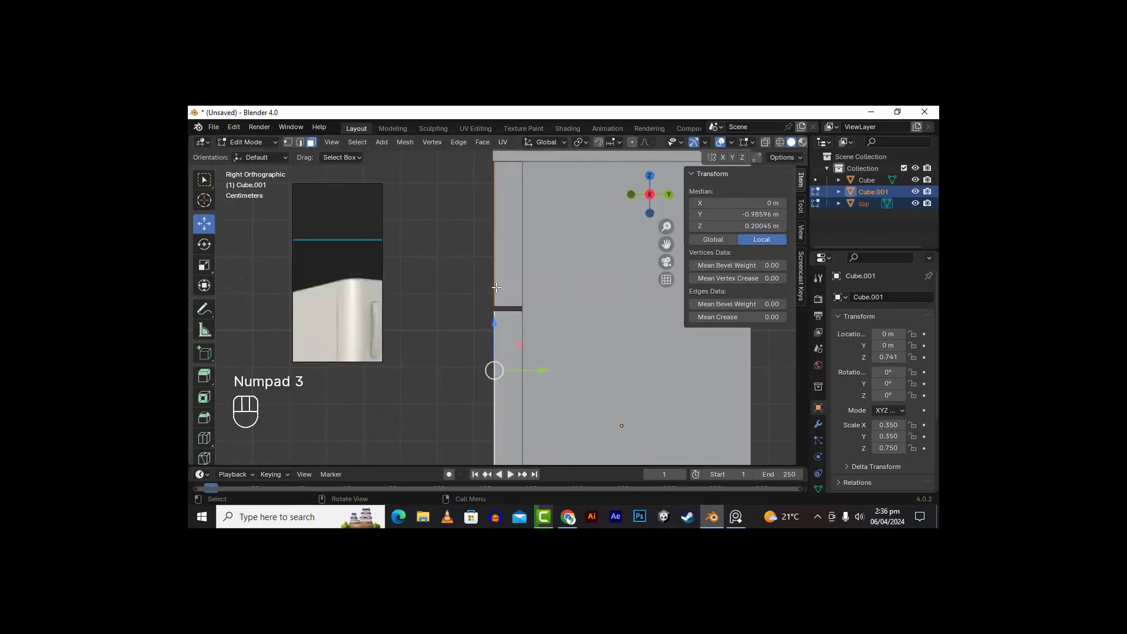
left_click_drag(671, 244, 700, 357)
scroll(588, 226, "up", 5)
scroll(589, 225, "up", 4)
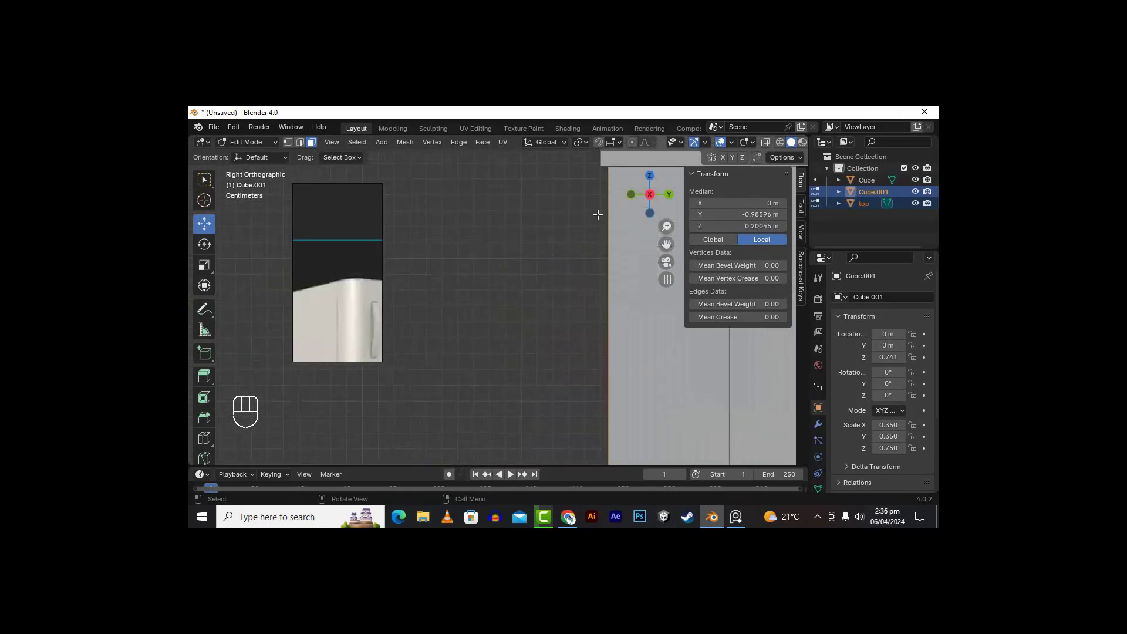
left_click_drag(667, 247, 577, 428)
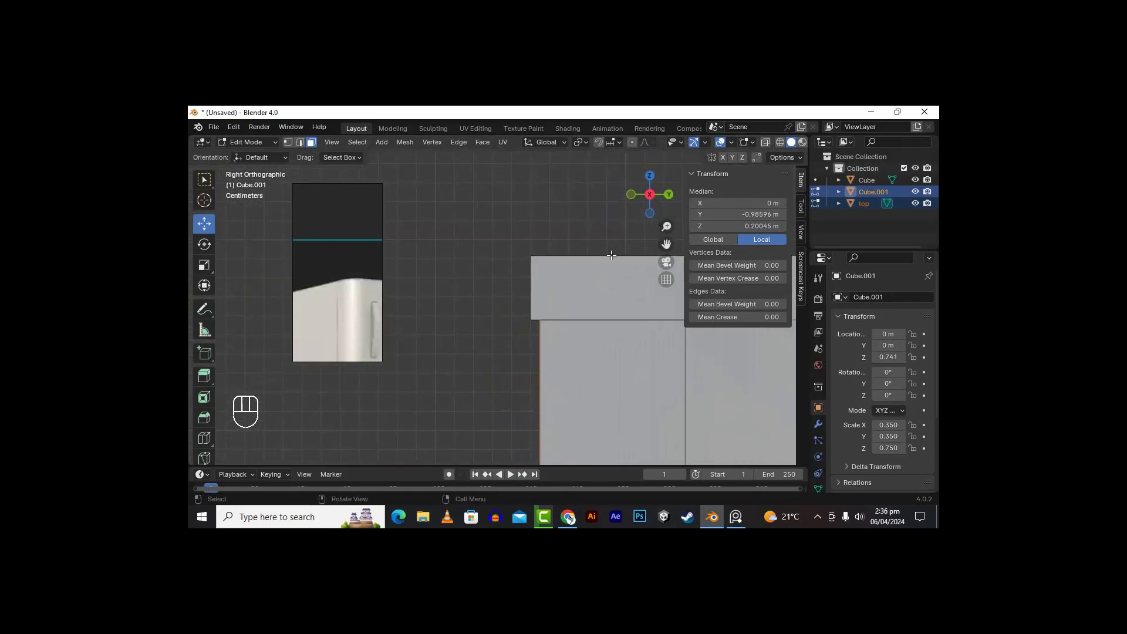
scroll(611, 255, "up", 5)
left_click_drag(667, 245, 535, 315)
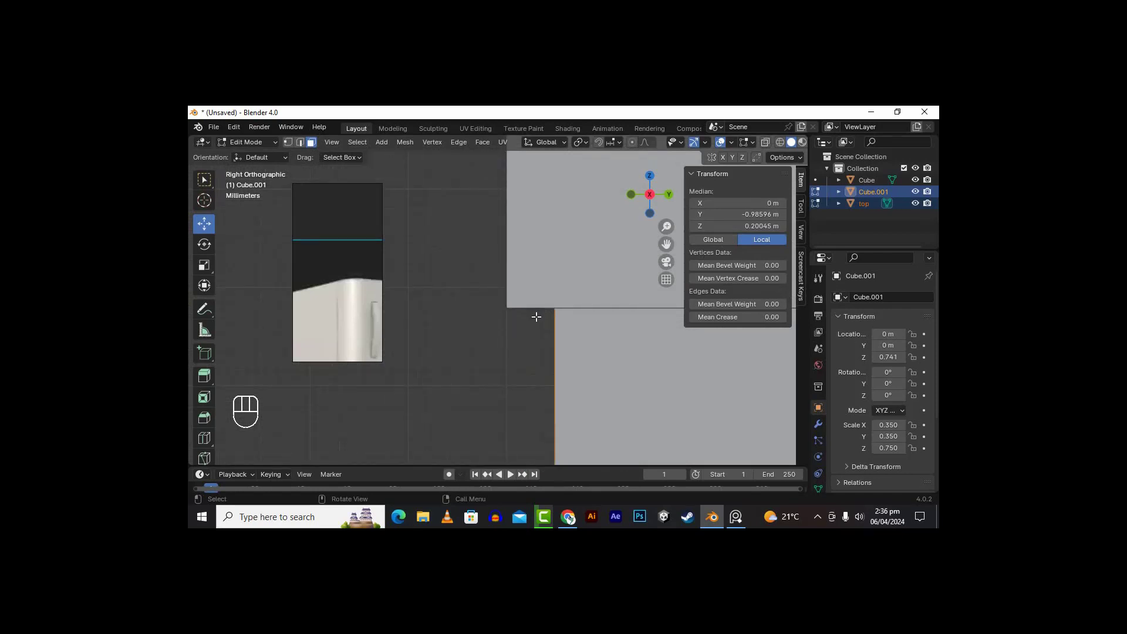
key("g")
key("y")
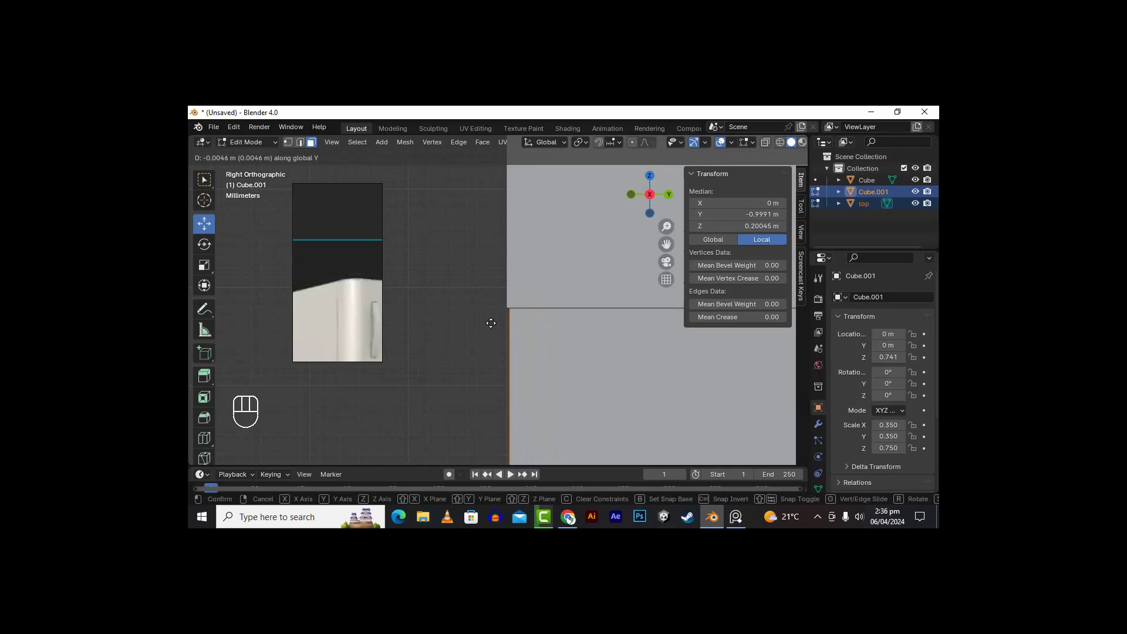
left_click(491, 322)
scroll(515, 346, "down", 3)
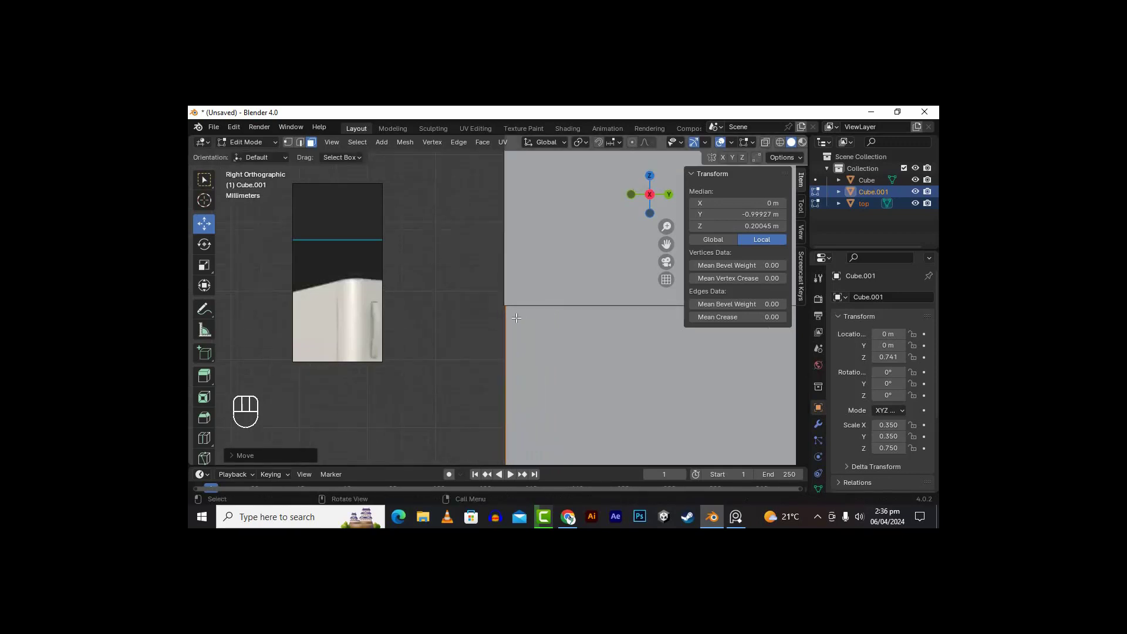
Step: Return to Object Mode and select the top slab and the door object together, with the door object active
middle_click_drag(515, 329, 633, 353, "alt")
left_click_drag(665, 244, 612, 245)
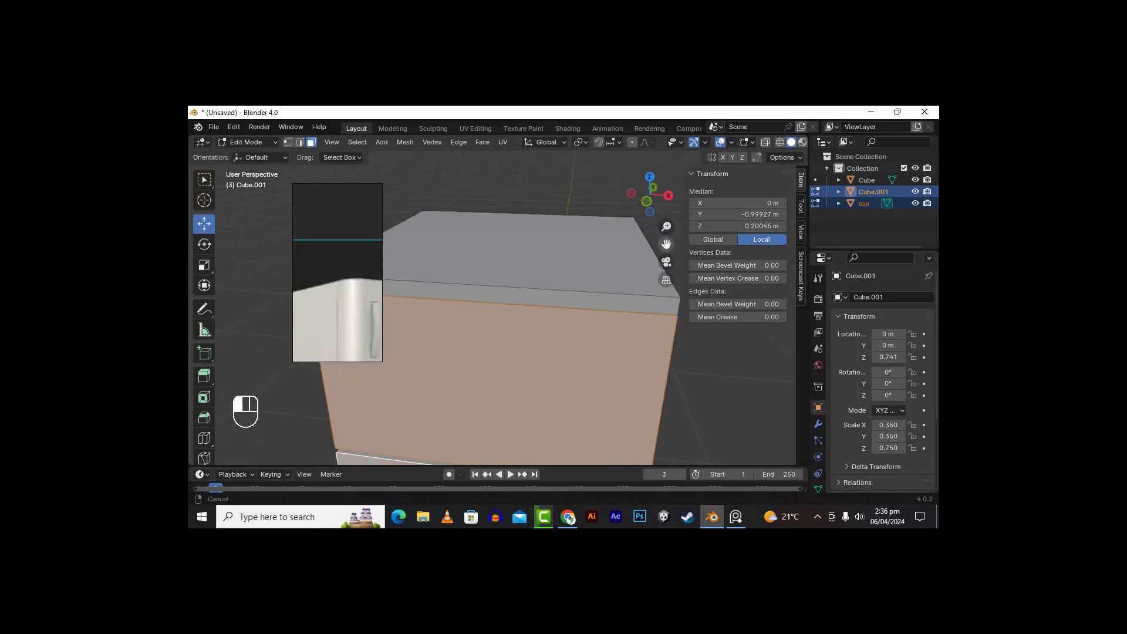
key("Tab")
scroll(626, 330, "down", 4)
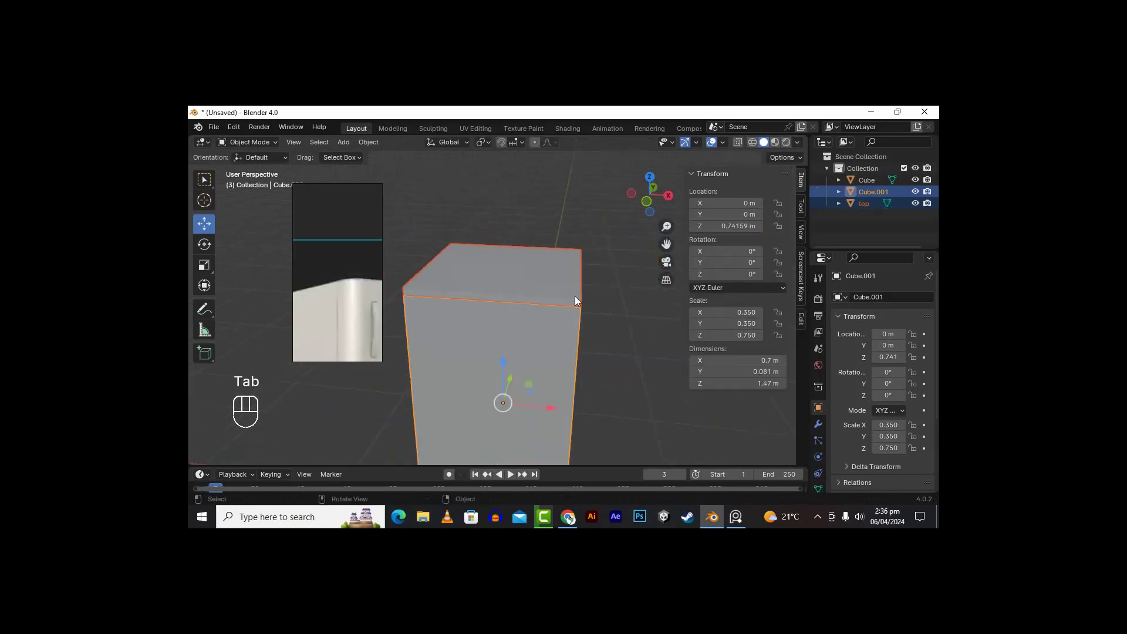
left_click(575, 295)
left_click_drag(666, 244, 667, 205)
left_click(520, 315, "shift")
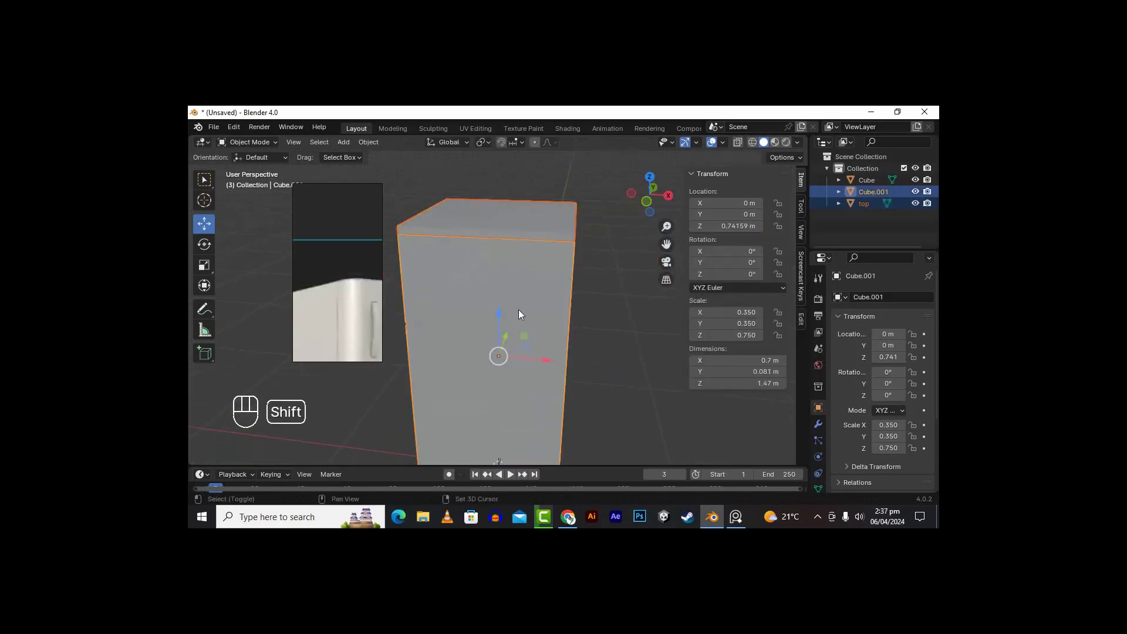
left_click(520, 392, "shift")
left_click(529, 321, "shift")
middle_click_drag(604, 350, 497, 317)
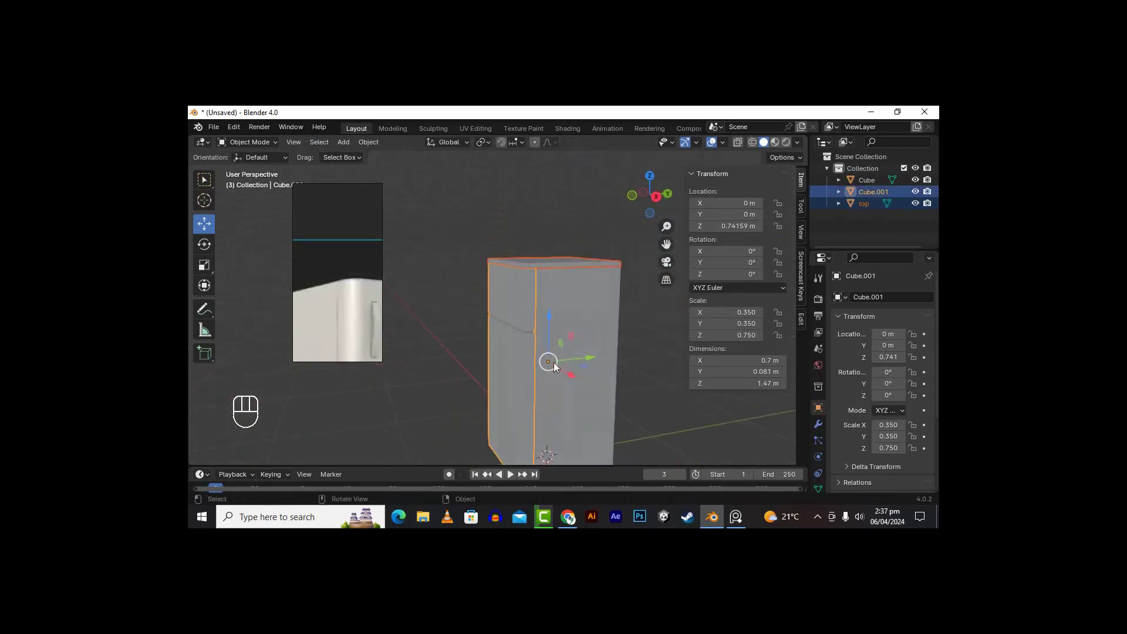
left_click_drag(583, 304, 576, 322, "alt")
left_click_drag(654, 274, 646, 305, "alt")
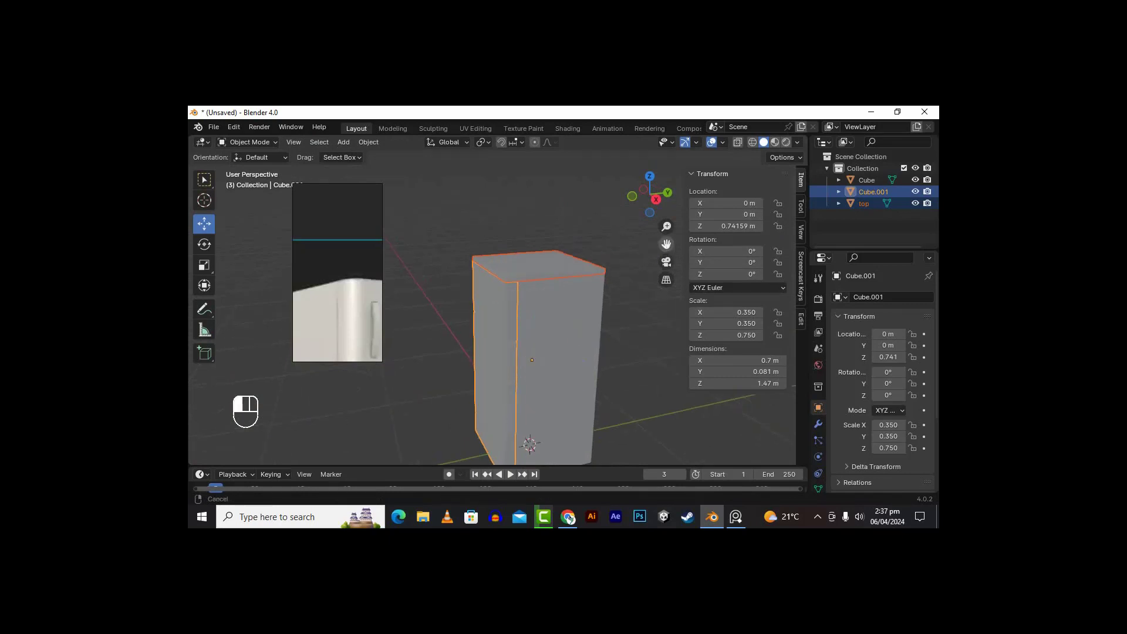
mouse_move(563, 320)
left_mouse_down("alt")
mouse_move(537, 323)
mouse_move(549, 332)
left_mouse_up("alt")
scroll(535, 323, "up", 3)
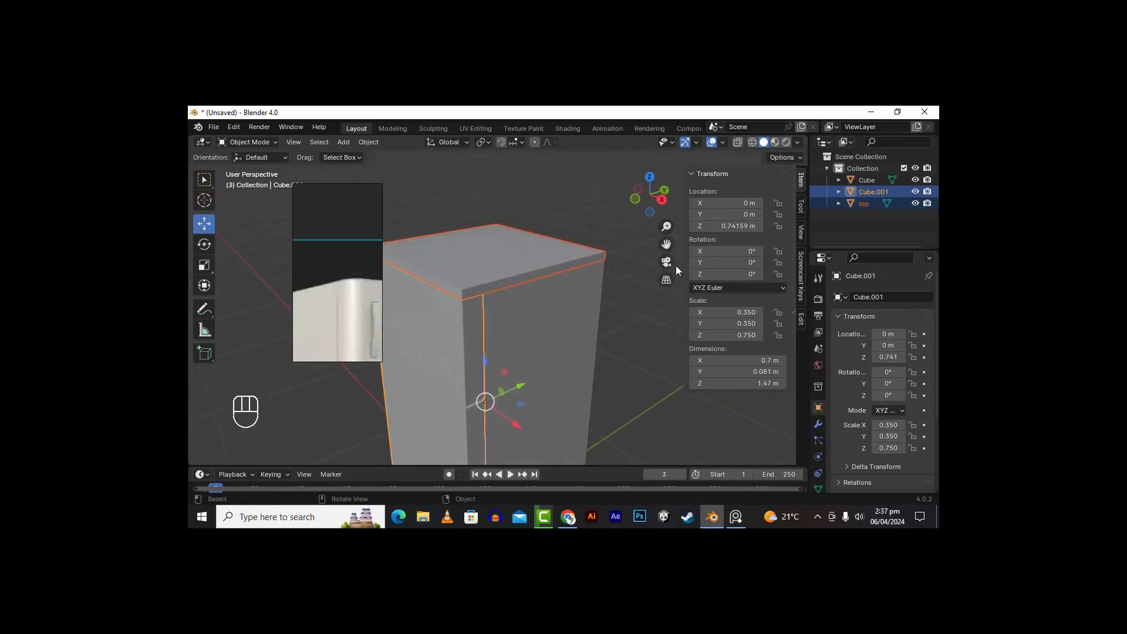
left_click_drag(676, 269, 591, 293, "alt")
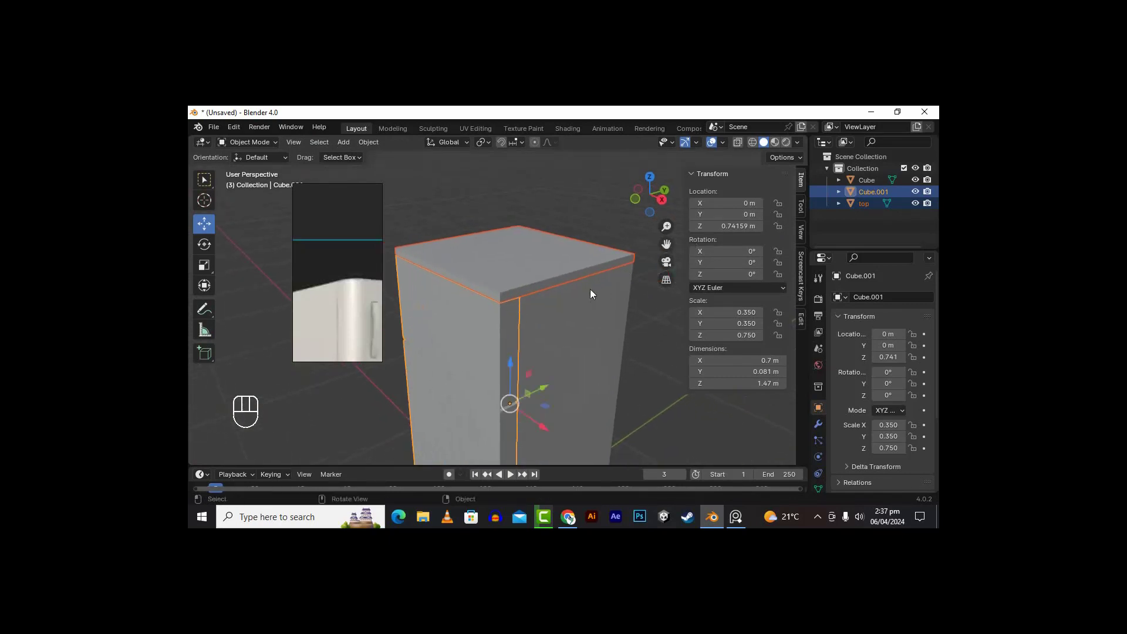
Step: In Edit Mode, bevel the +X front vertical edges of both doors about 0.06 m with 3 segments
left_click_drag(519, 364, 530, 333, "alt")
key("Tab")
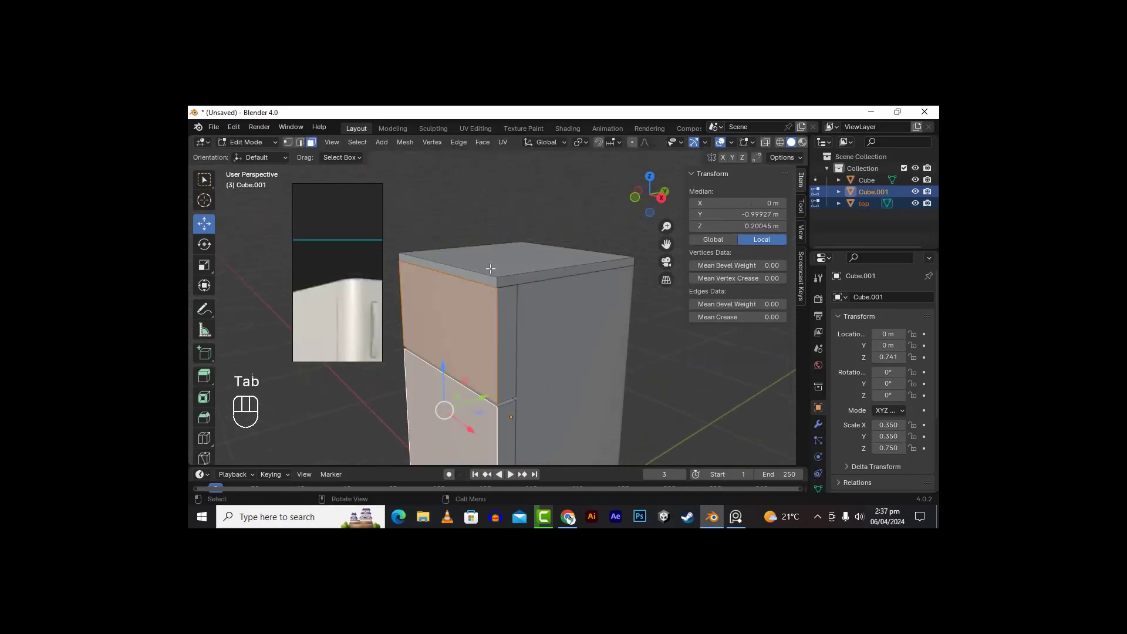
middle_click_drag(491, 271, 433, 428)
scroll(432, 427, "up", 2)
left_click(300, 142)
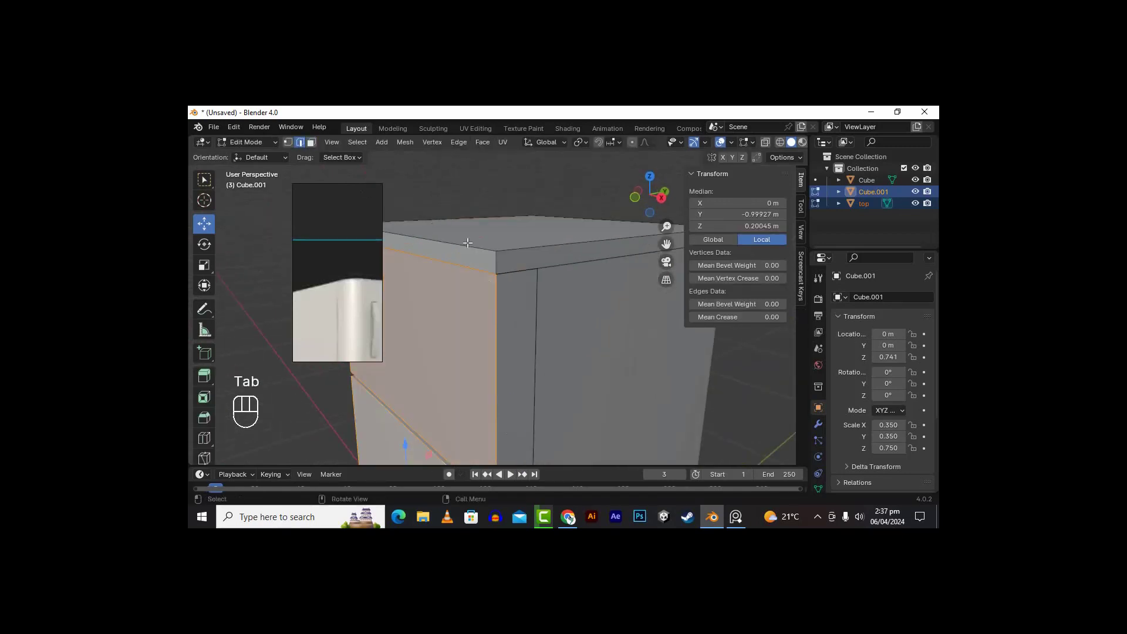
left_click(495, 259)
scroll(506, 413, "down", 3)
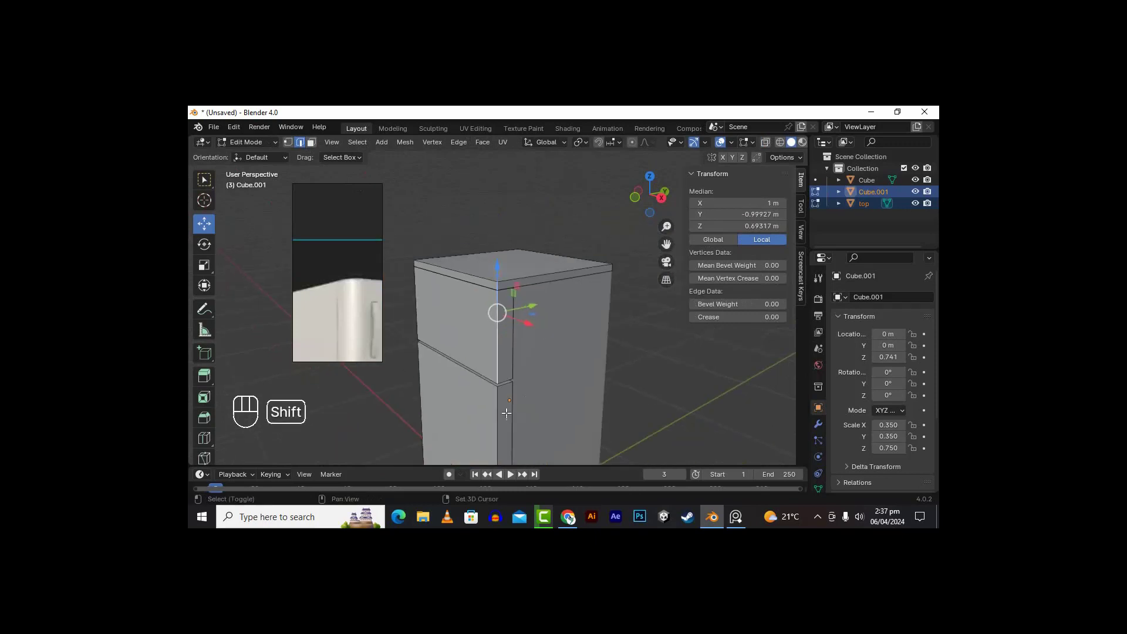
left_click(496, 418, "shift")
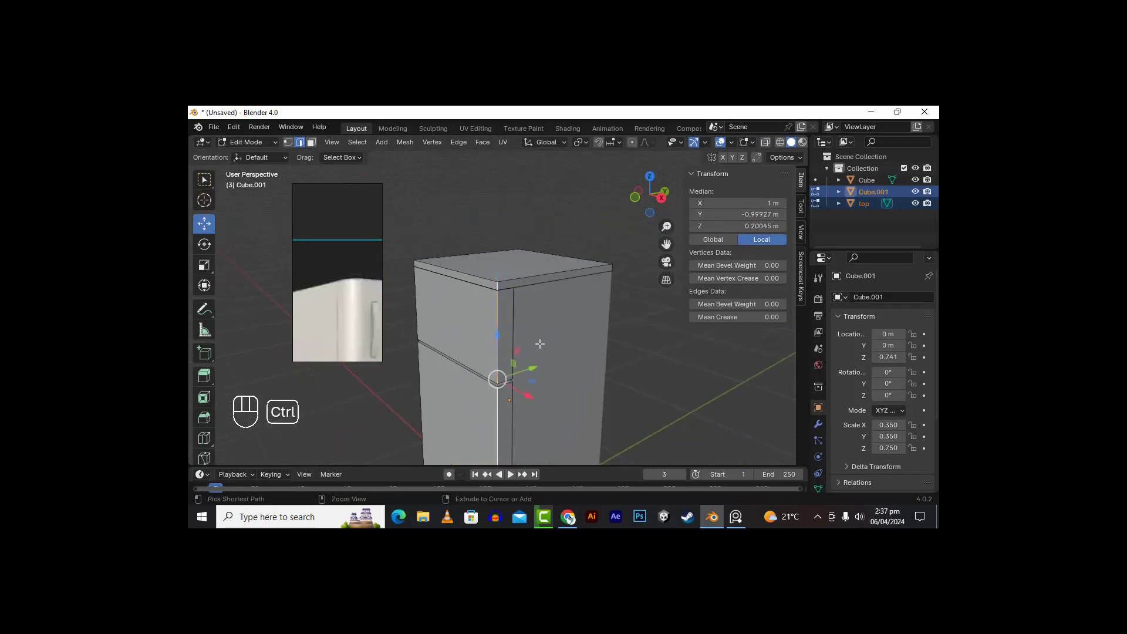
key("ctrl+b")
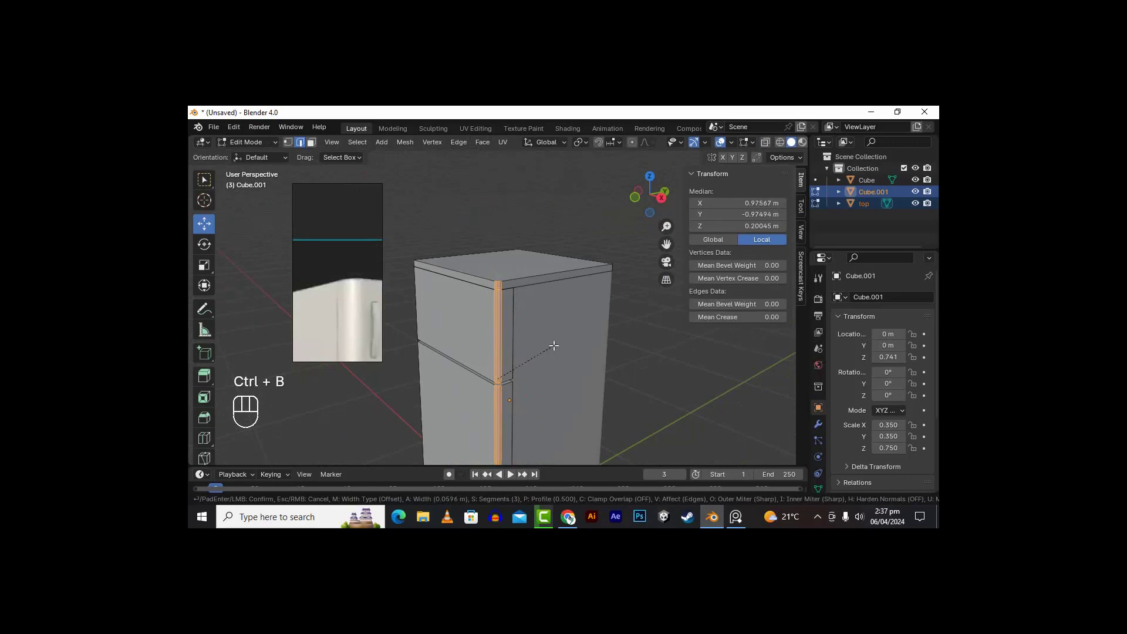
left_click(555, 346)
Step: Bevel the −X front vertical edges of both doors about 0.169 m with 3 segments
scroll(649, 364, "down", 2)
left_click_drag(543, 351, 692, 345, "alt")
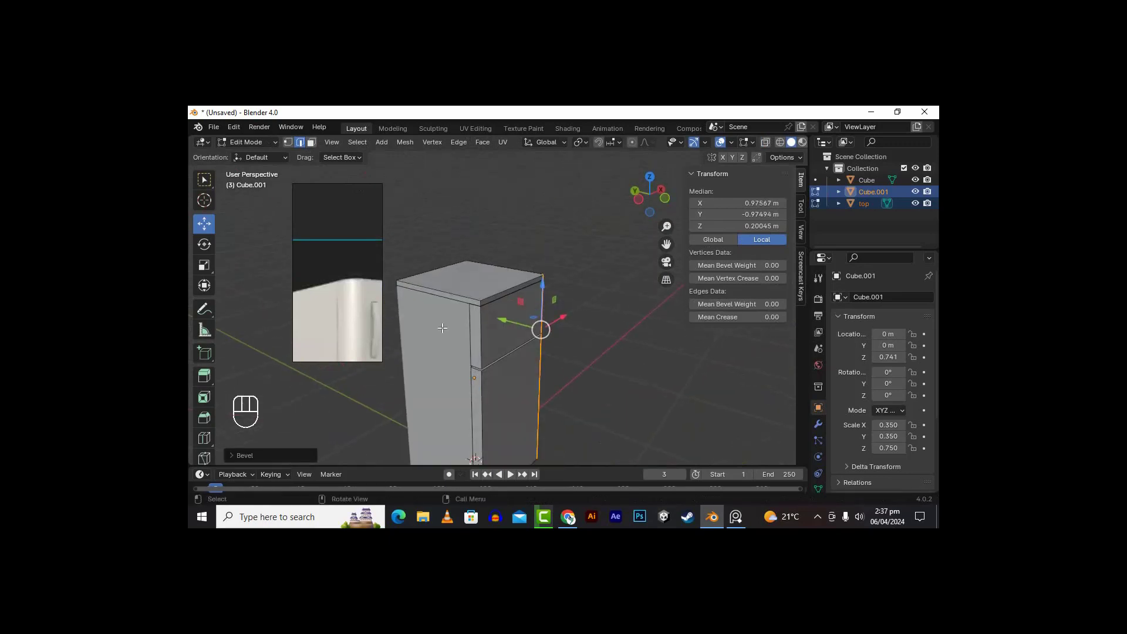
scroll(446, 323, "up", 2)
left_click(461, 305)
left_click(462, 354, "shift")
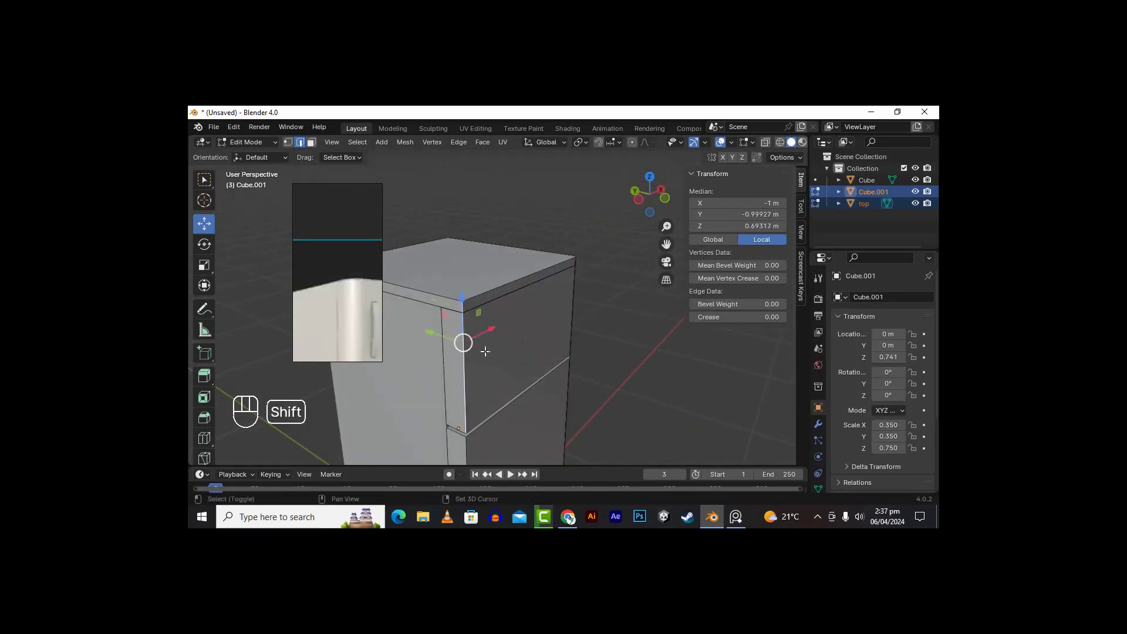
scroll(507, 358, "down", 2)
left_click(479, 413, "shift")
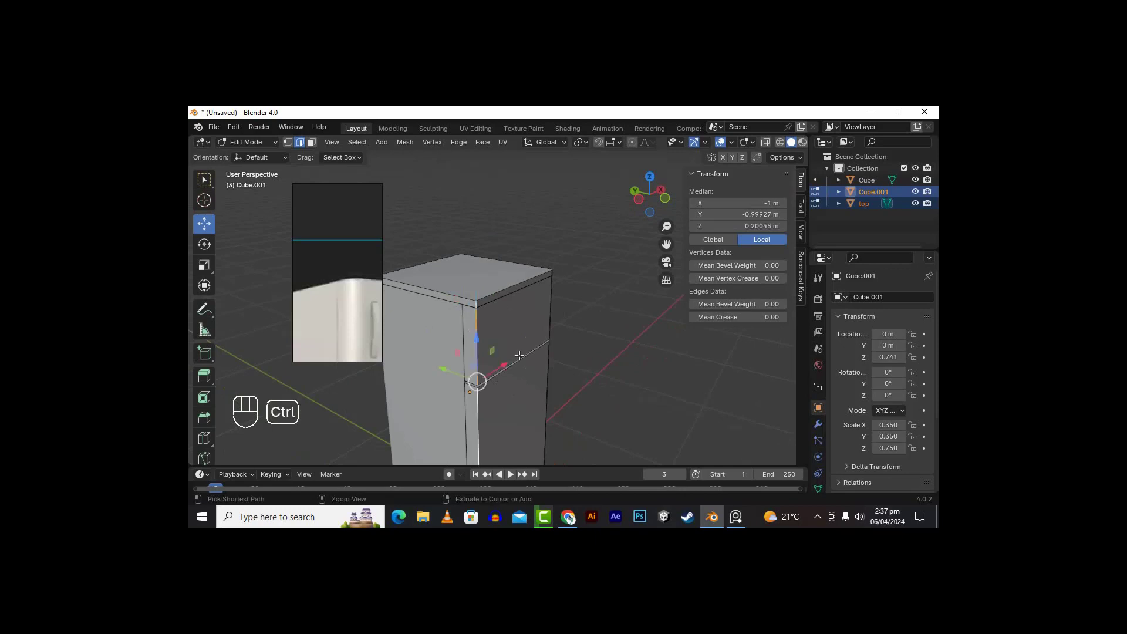
key("ctrl+b")
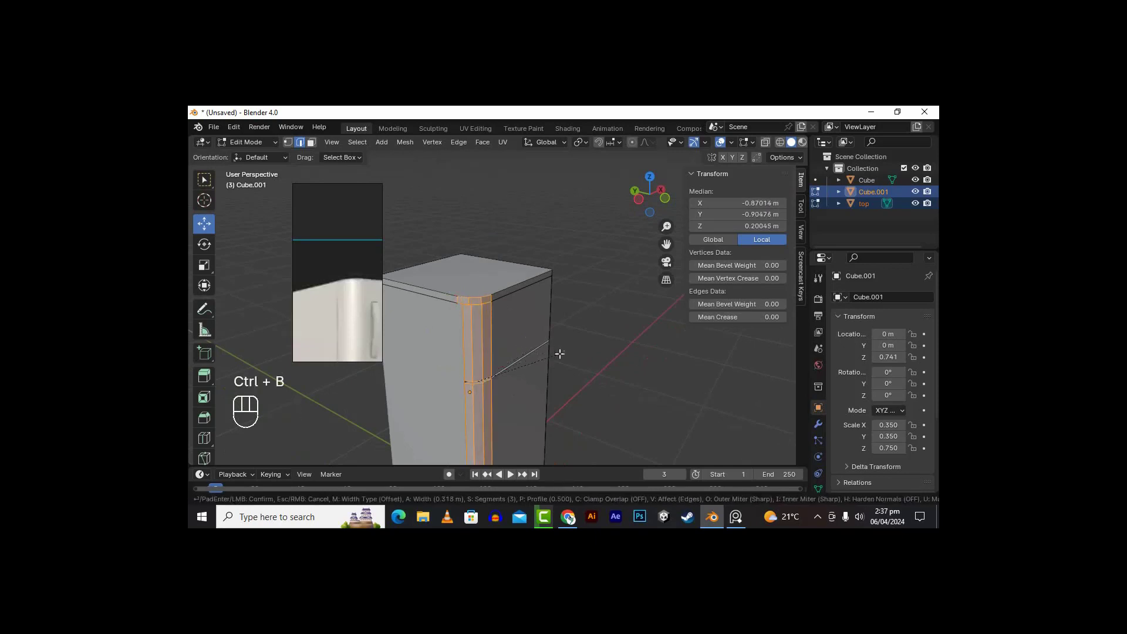
left_click(545, 359)
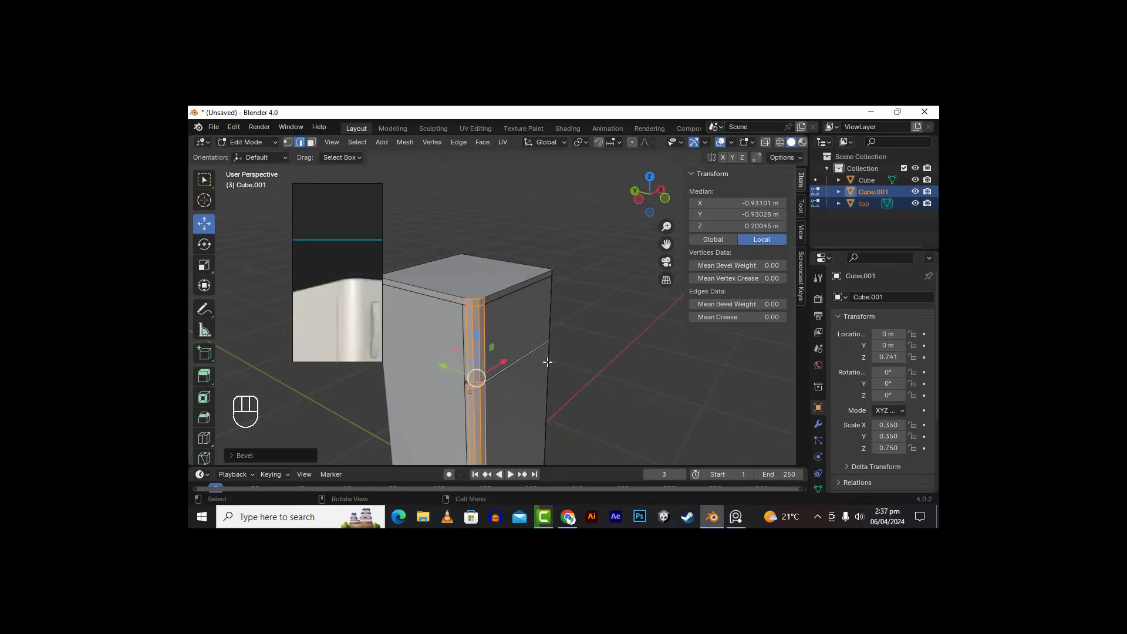
Step: Set the −X door-edge bevel to 5 segments and return to Object Mode
middle_click_drag(480, 362, 472, 357)
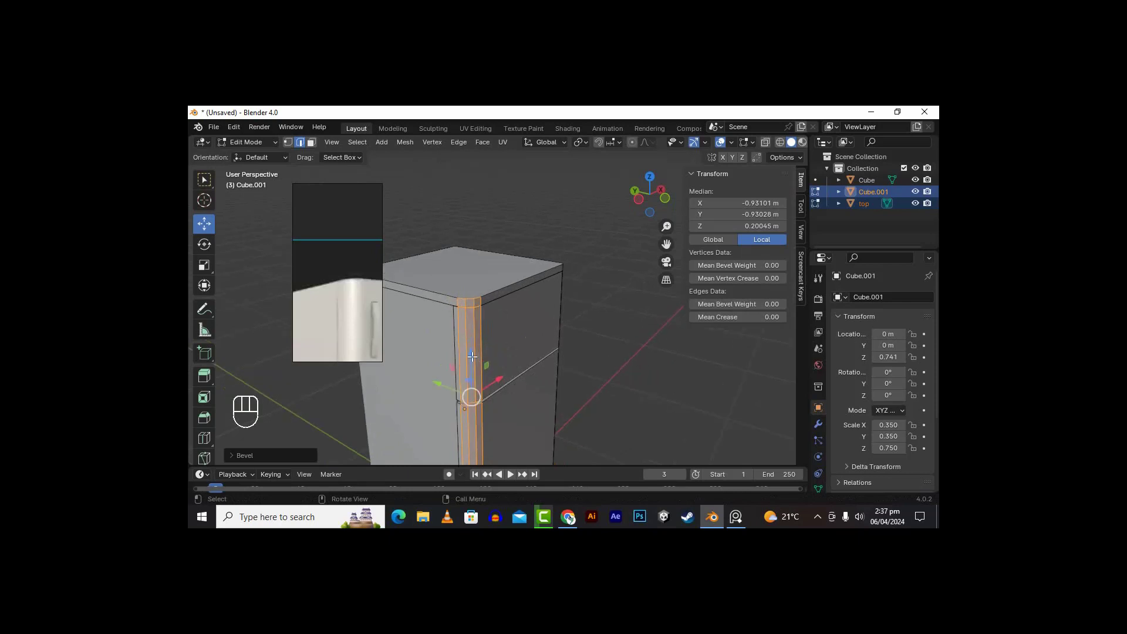
left_click(232, 456)
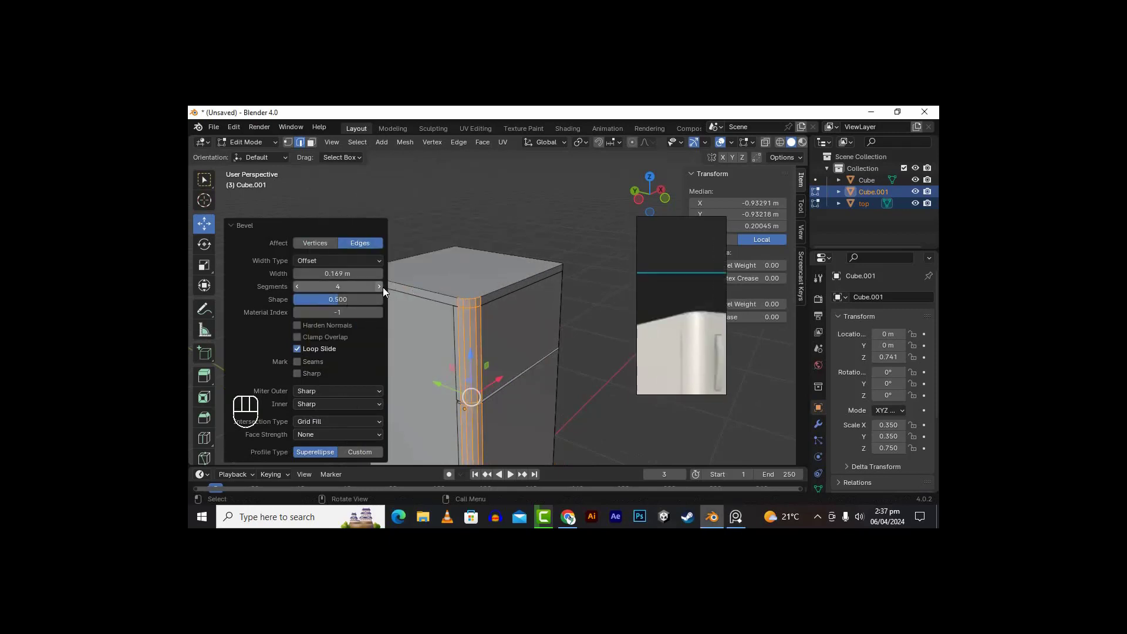
left_click(380, 286)
left_click(382, 287)
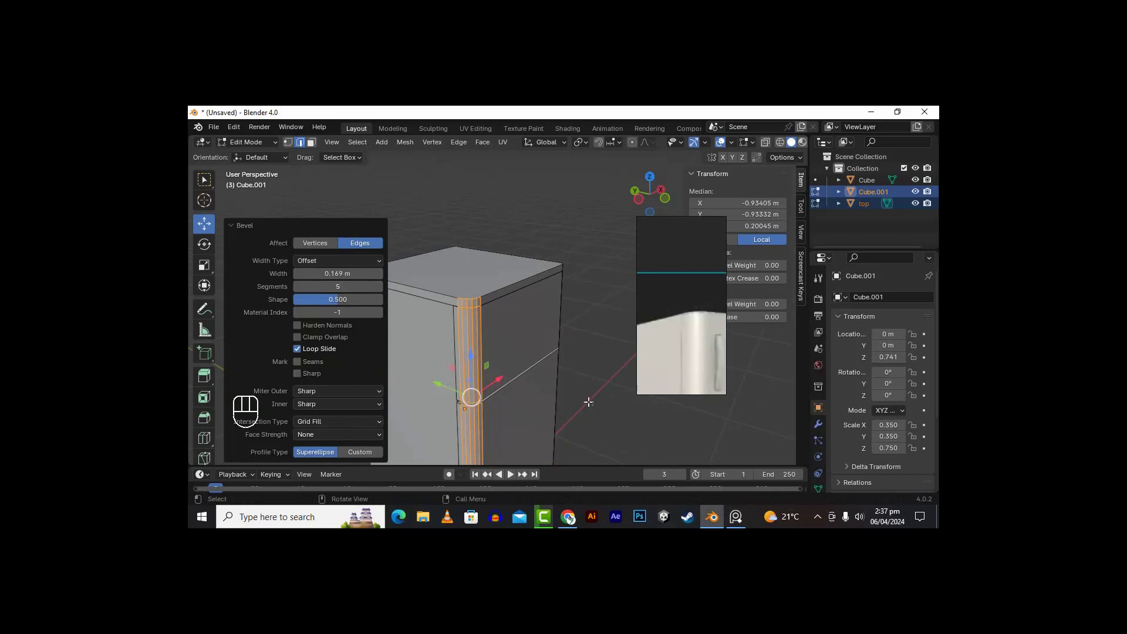
key("Tab")
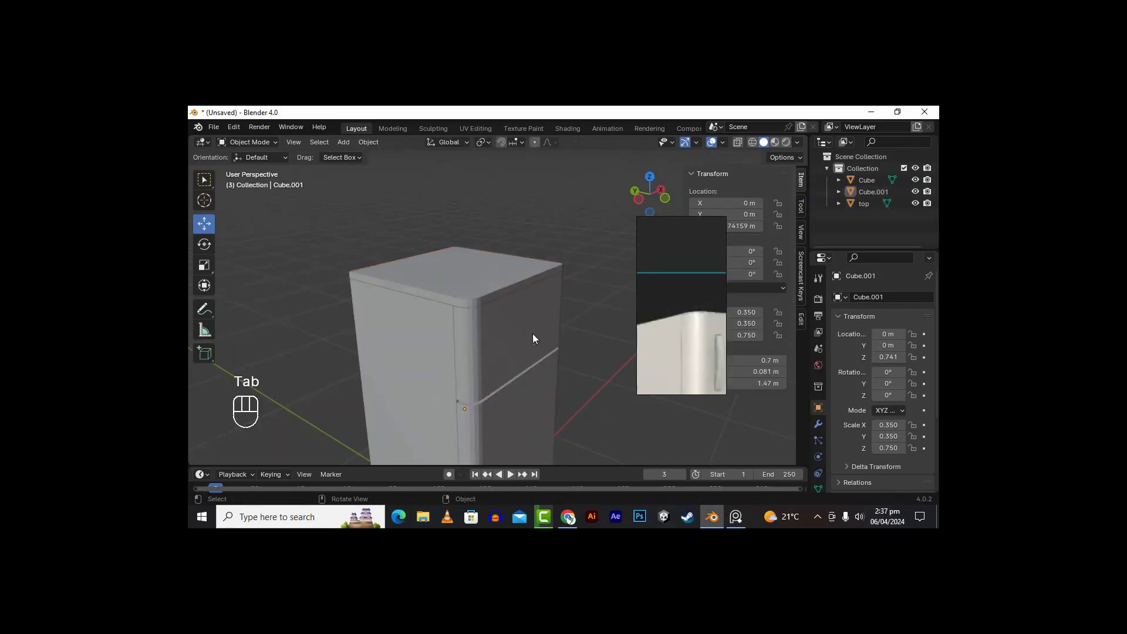
scroll(548, 341, "down", 2)
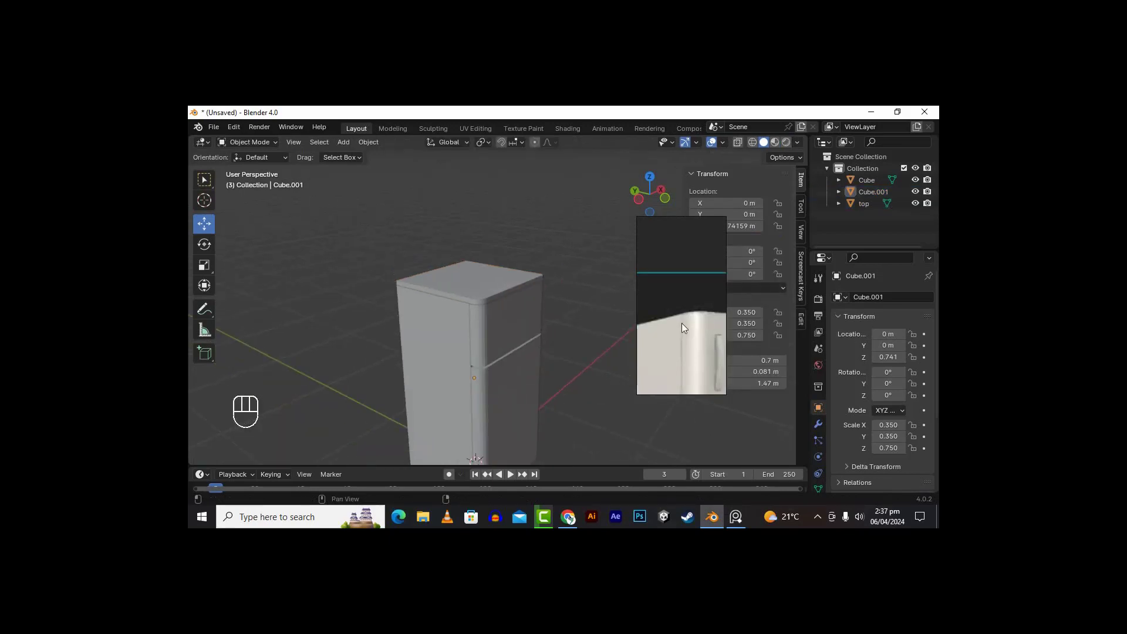
Step: Examine the handle in the floating reference image and close the reference window
left_click_drag(681, 323, 632, 291)
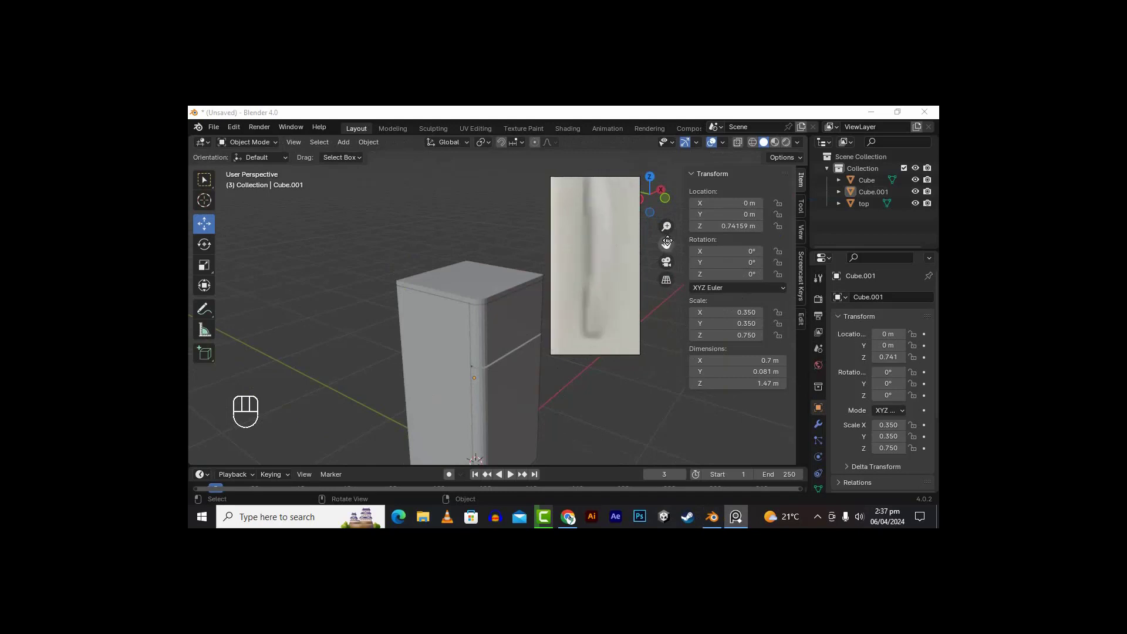
mouse_move(667, 243)
left_mouse_down()
mouse_move(651, 269)
mouse_move(651, 251)
mouse_move(669, 242)
left_mouse_up()
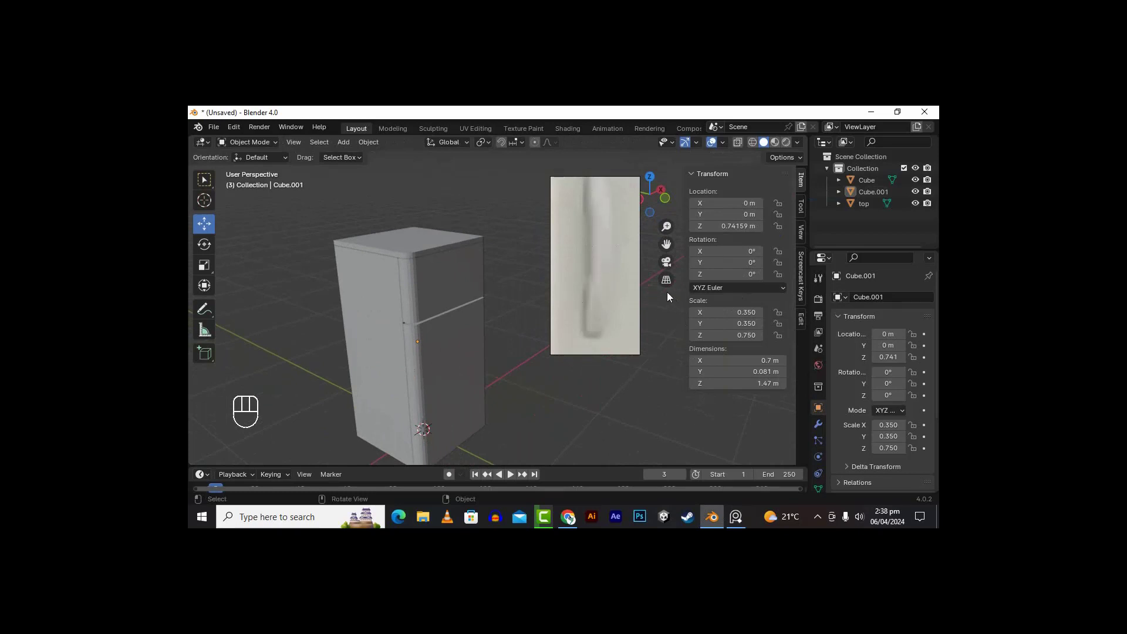
scroll(530, 265, "down", 2)
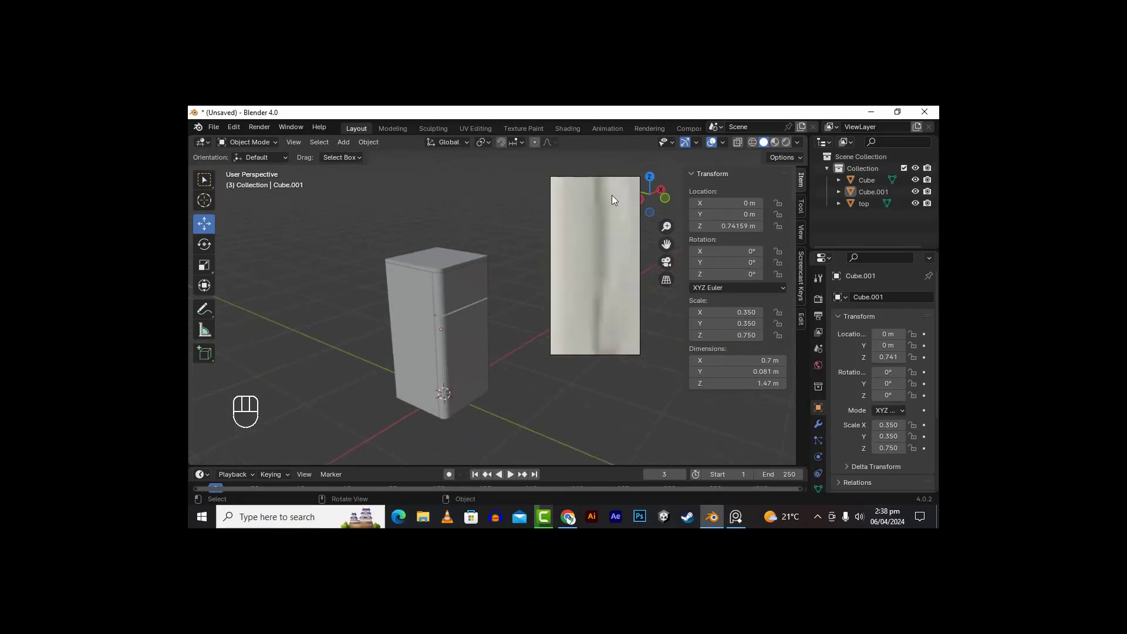
left_click_drag(666, 244, 563, 259)
scroll(501, 288, "up", 3)
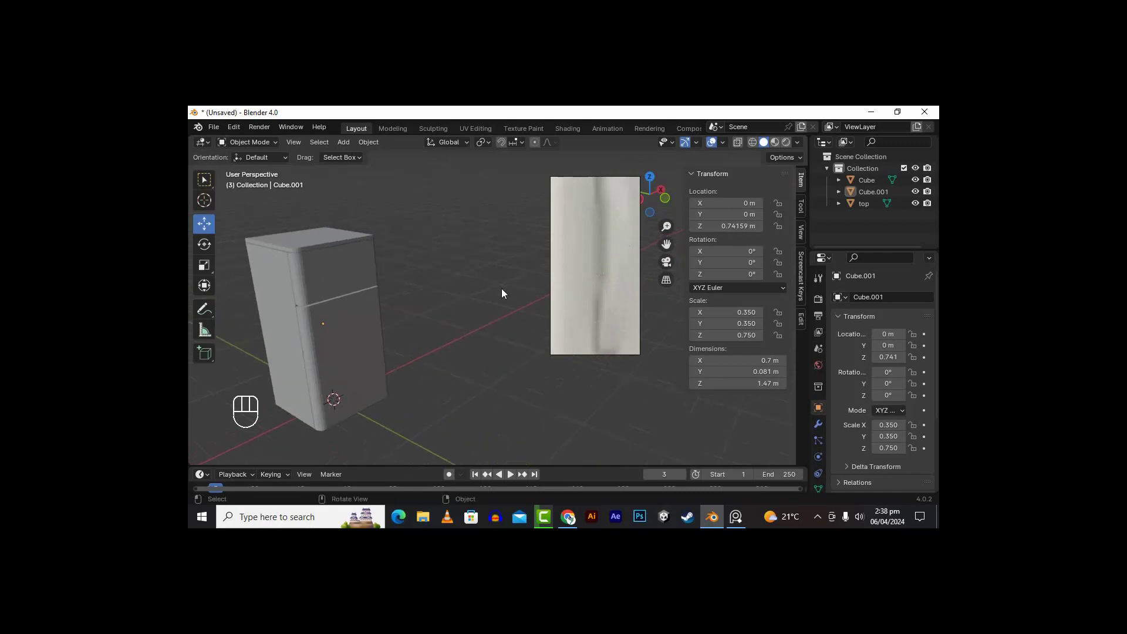
right_click(611, 262)
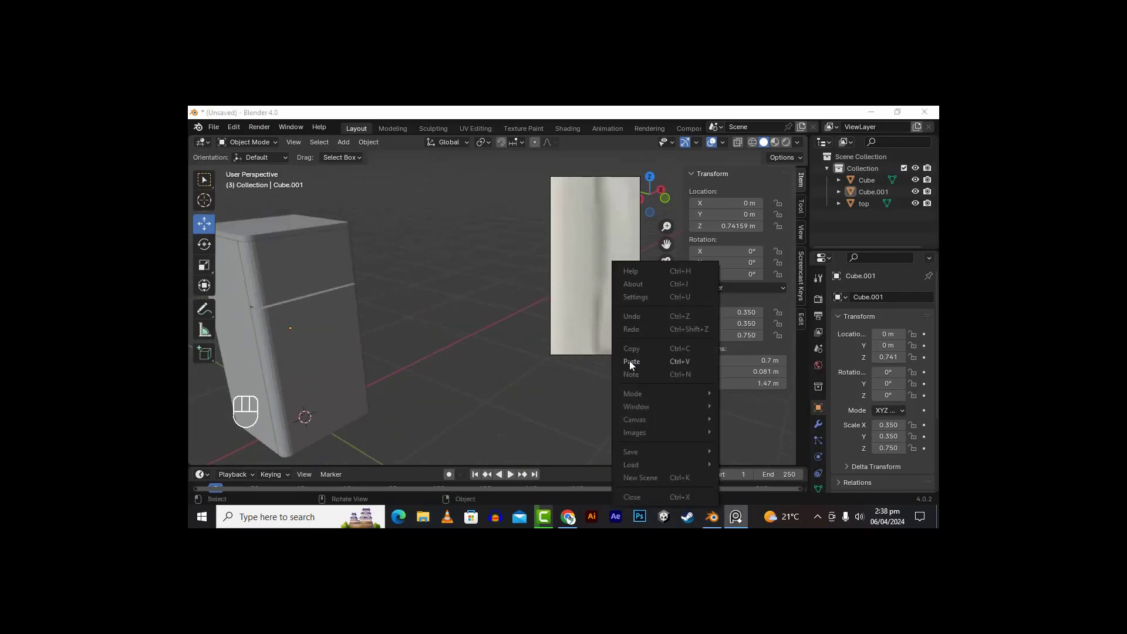
left_click(632, 497)
left_click(590, 274)
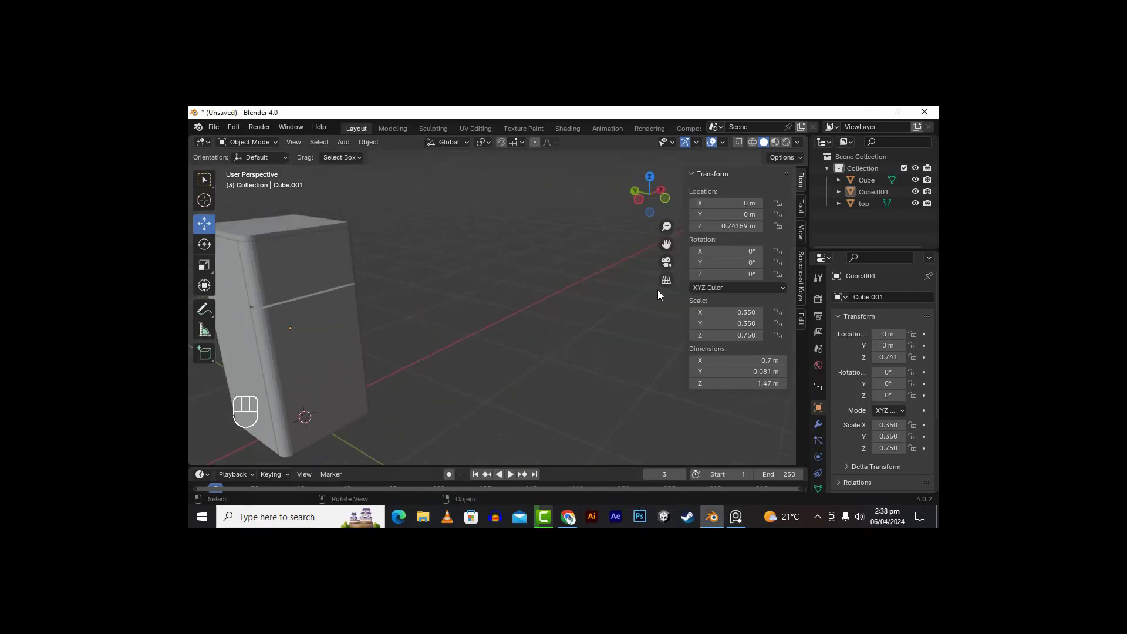
Step: Add a cube for the door handle and scale it uniformly to about 0.56 m per side
left_click_drag(670, 244, 791, 235)
scroll(404, 329, "up", 3)
scroll(403, 329, "down", 3)
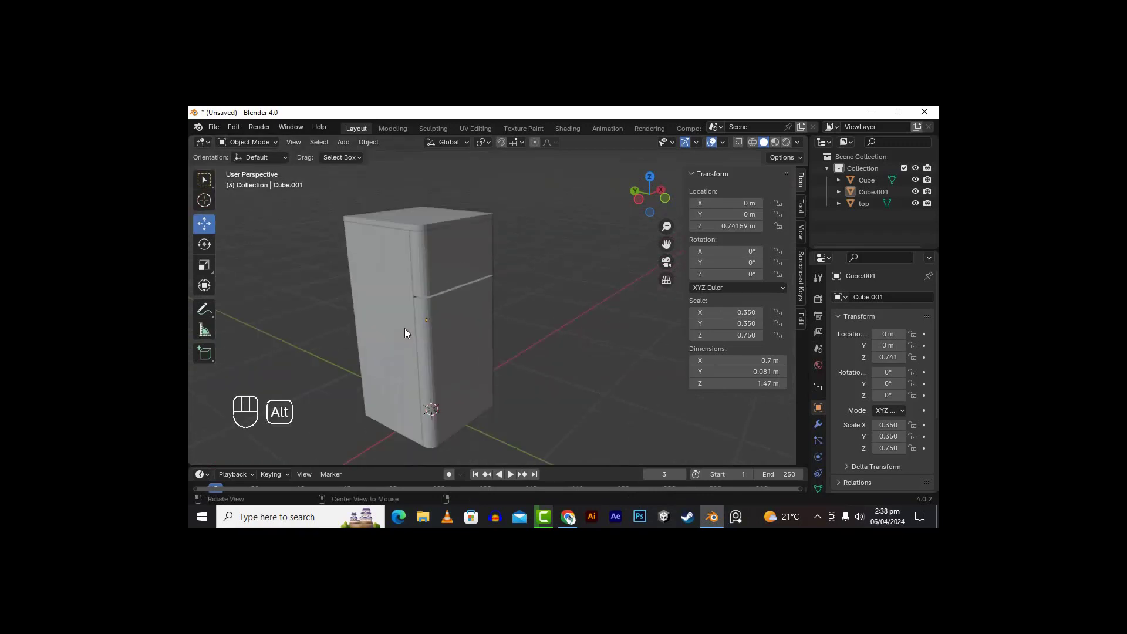
middle_click_drag(403, 329, 470, 324, "alt")
scroll(472, 326, "up", 3)
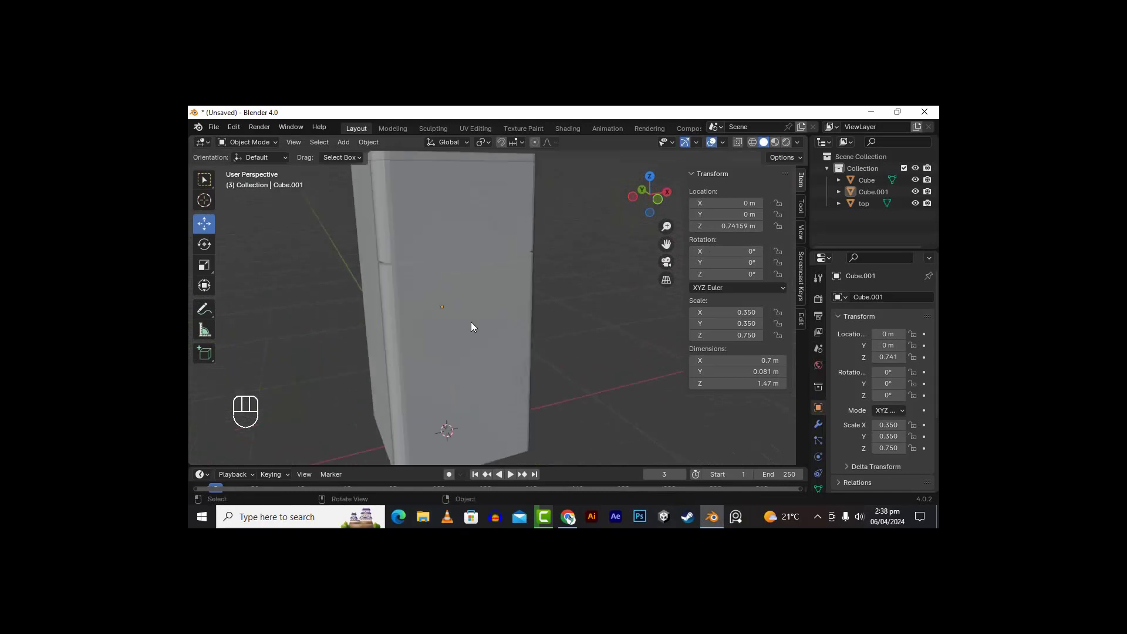
key("shift+a")
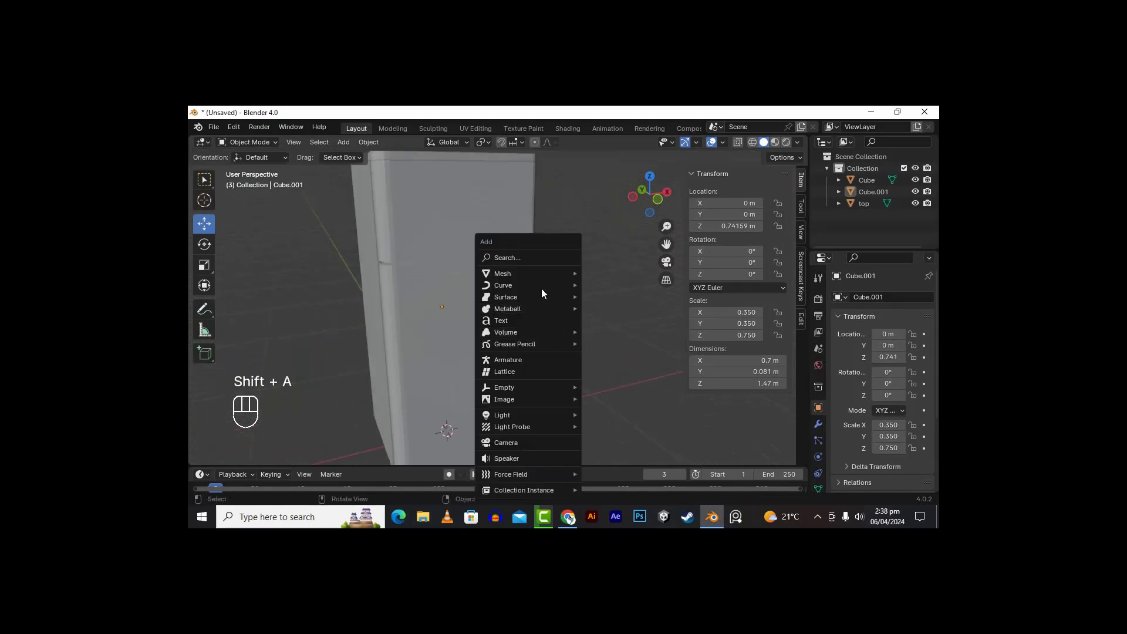
mouse_move(536, 273)
left_click(613, 285)
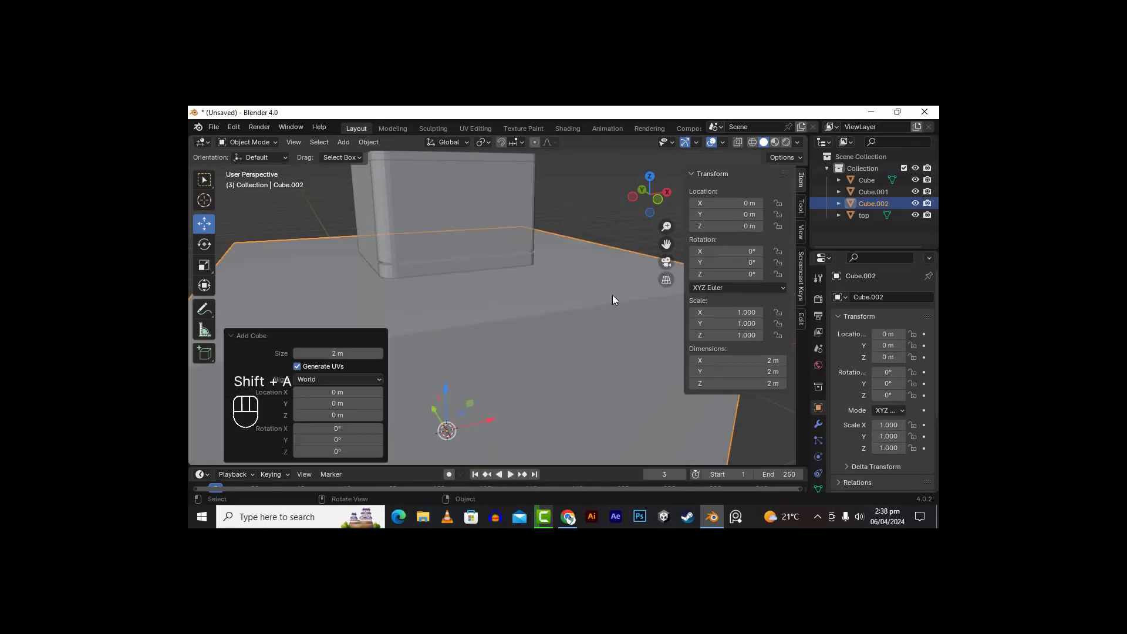
middle_click_drag(525, 342, 593, 345)
key("s")
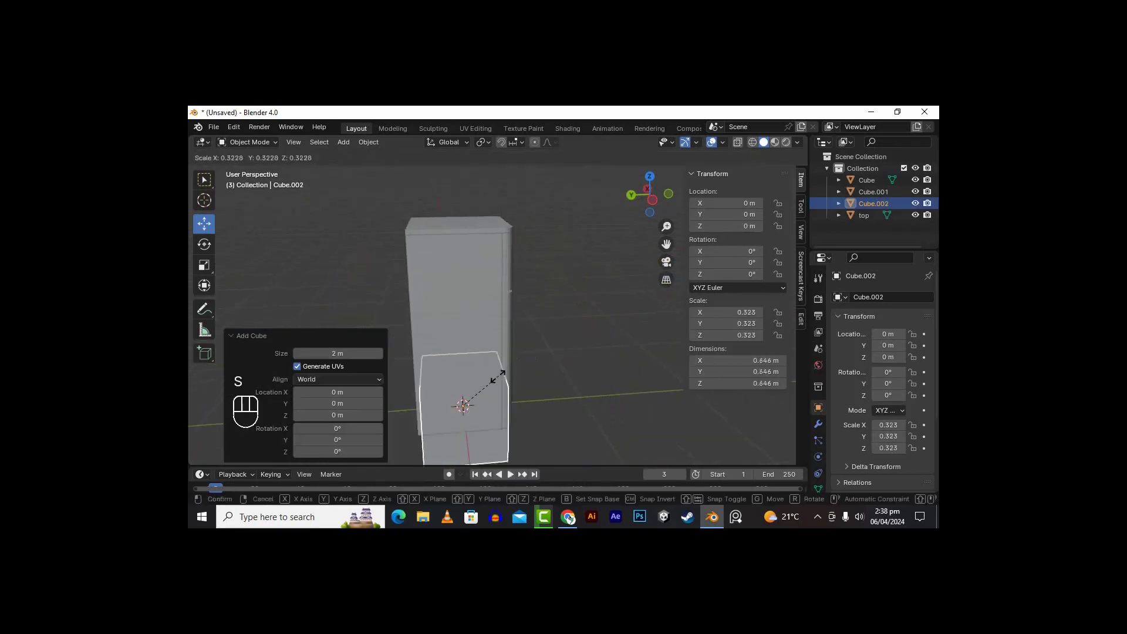
left_click(493, 386)
Step: Move the handle cube about 1.01 m in front of the fridge along −Y and raise it about 0.84 m along Z
left_click_drag(430, 402, 551, 410)
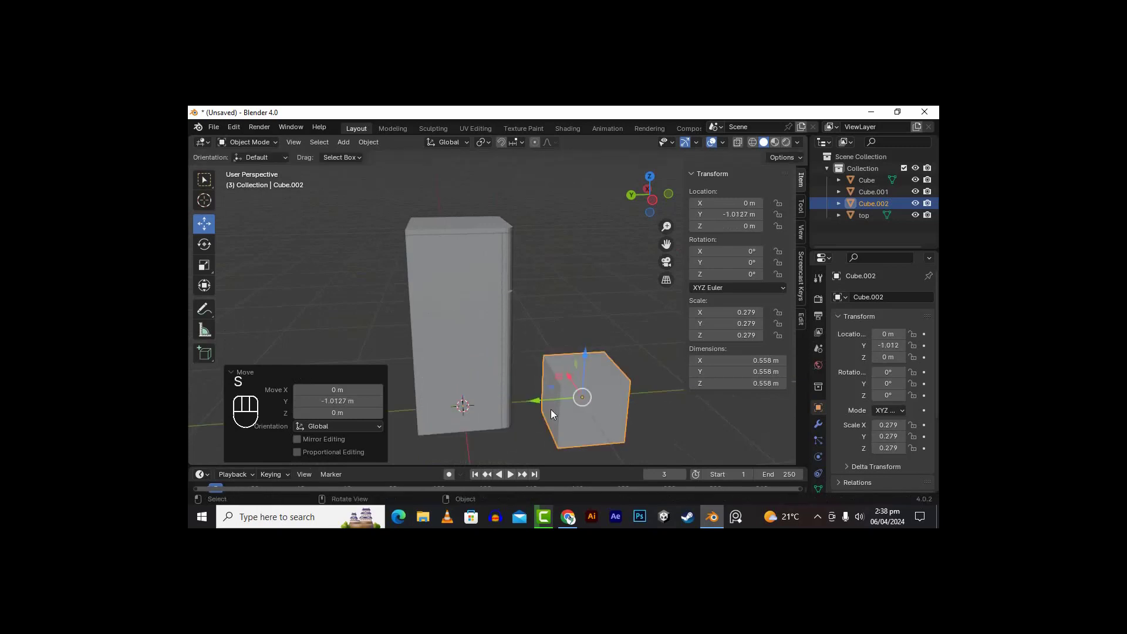
middle_click_drag(550, 409, 464, 354, "alt")
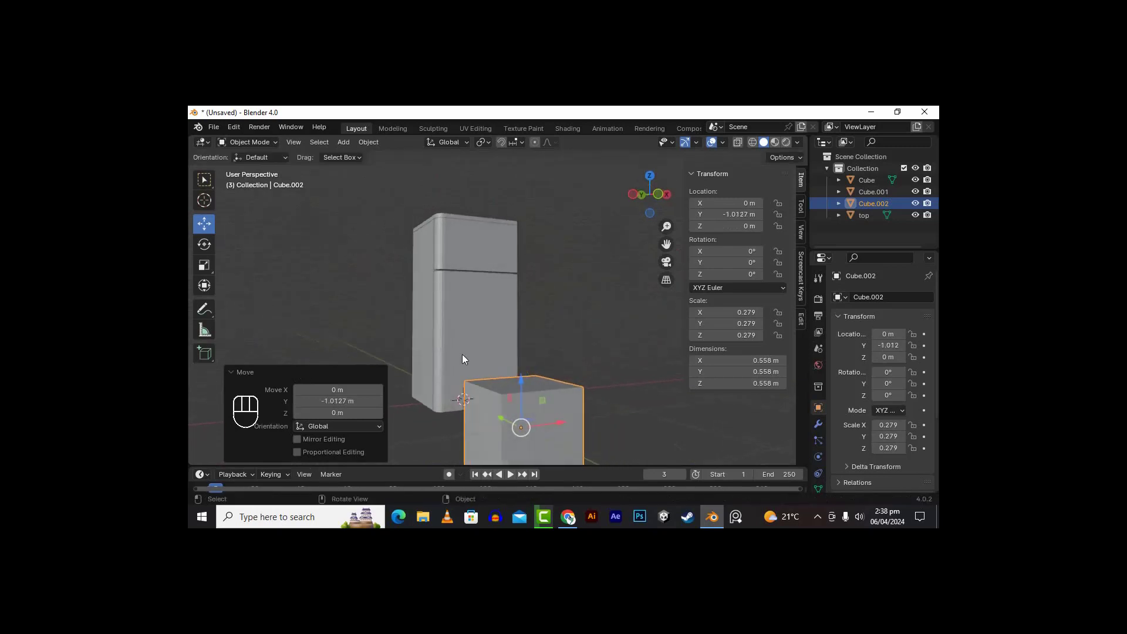
key("KP_1")
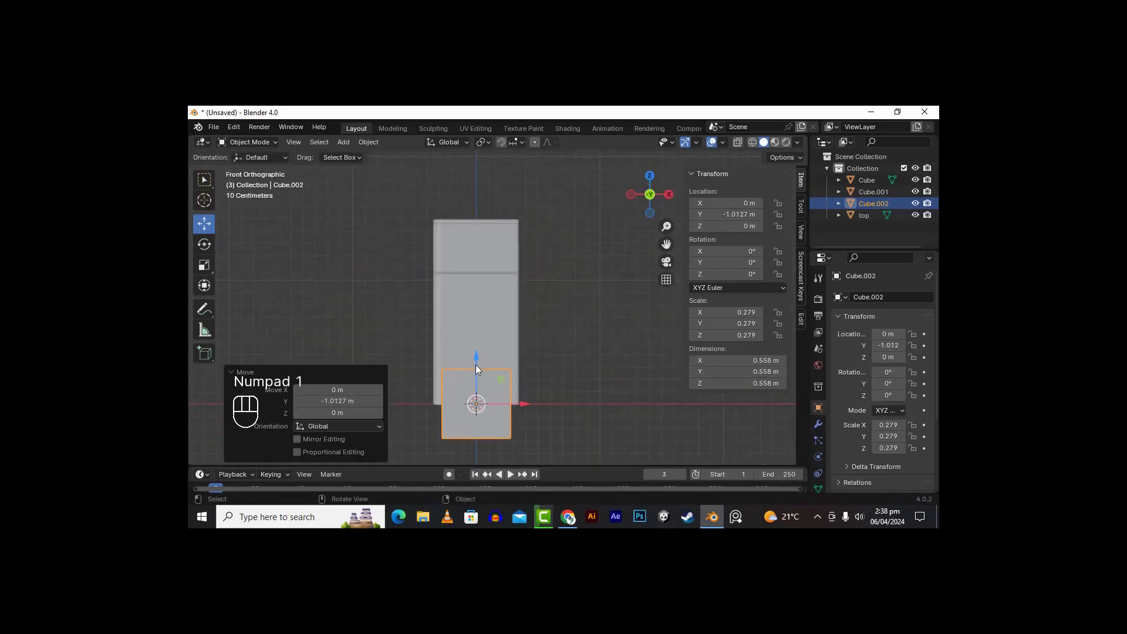
left_click_drag(475, 365, 476, 263)
Step: In front view, scale the handle cube uniformly down to about 0.18 m per side
left_click_drag(666, 243, 749, 245)
scroll(625, 280, "up", 3)
left_click_drag(670, 238, 618, 287)
middle_click_drag(617, 287, 591, 336, "alt")
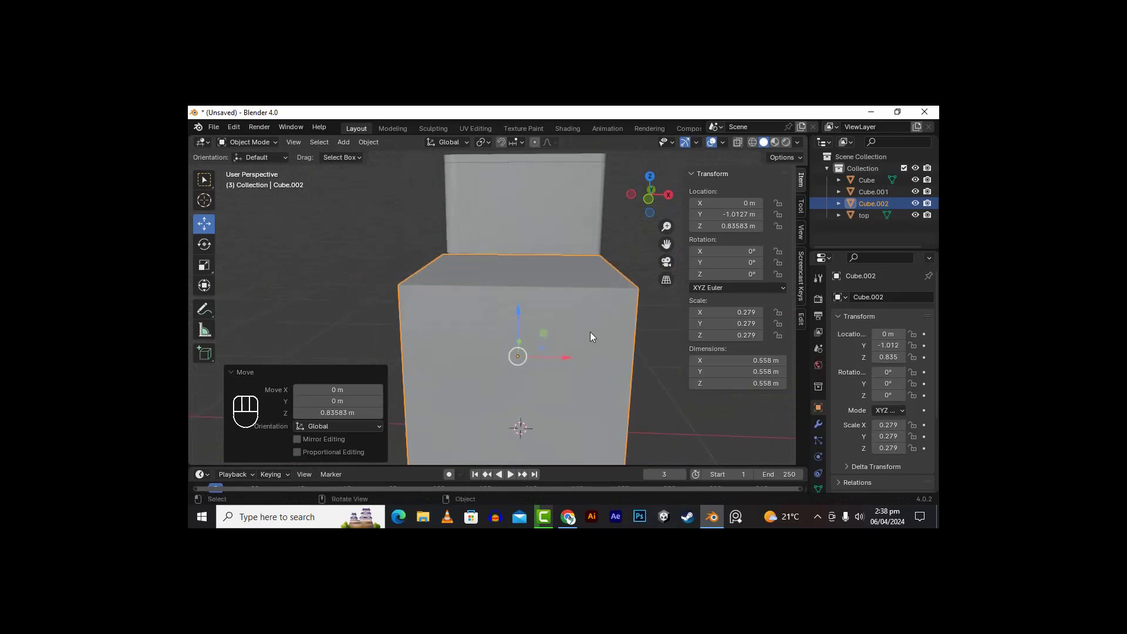
key("KP_1")
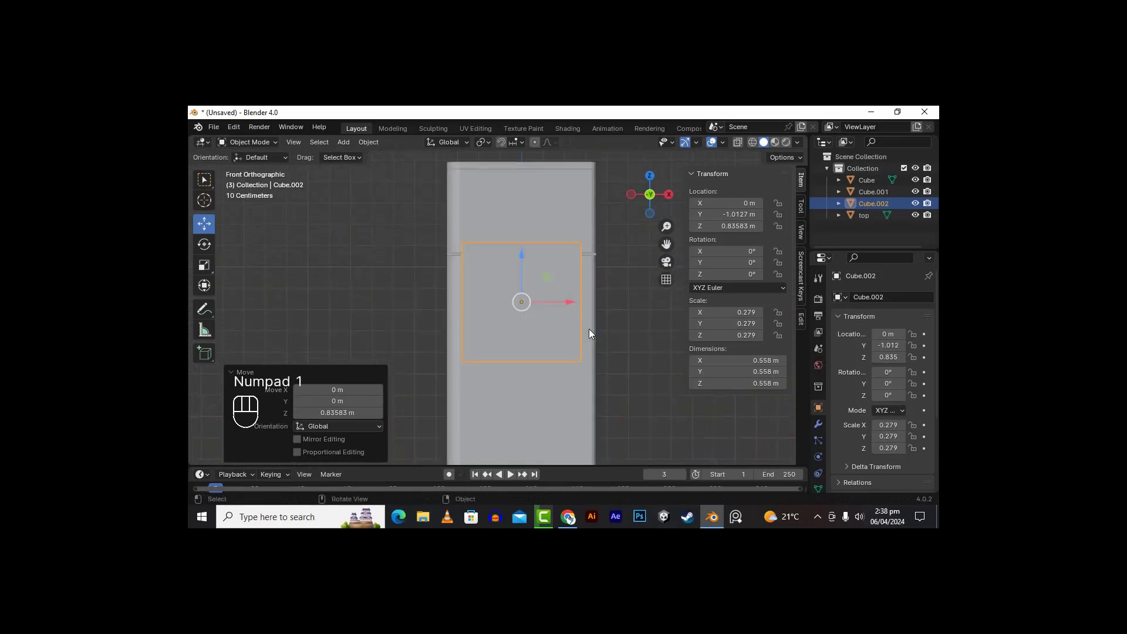
key("s")
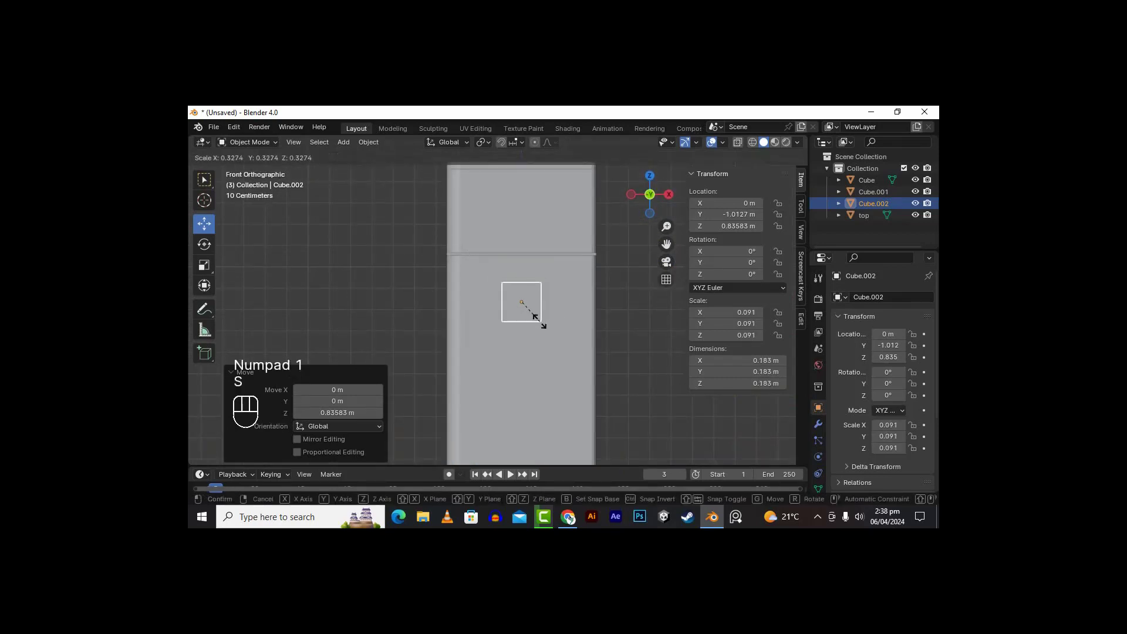
left_click(546, 327)
Step: Narrow the handle cube along X to about 0.046 m and move it about 0.23 m along −X over the lower door
key("s")
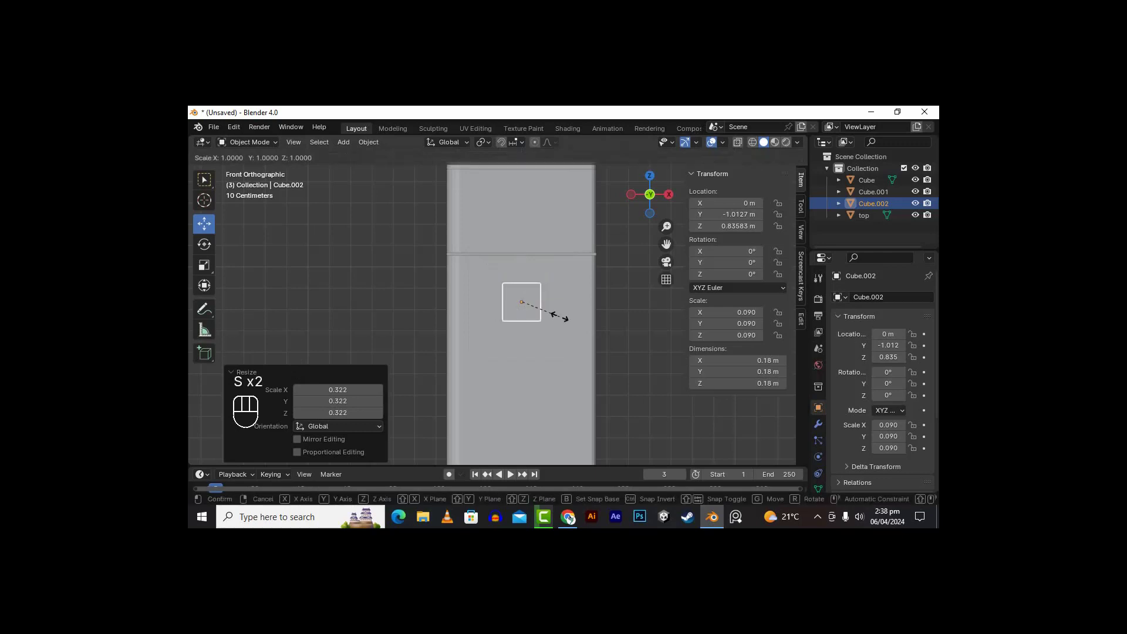
key("x")
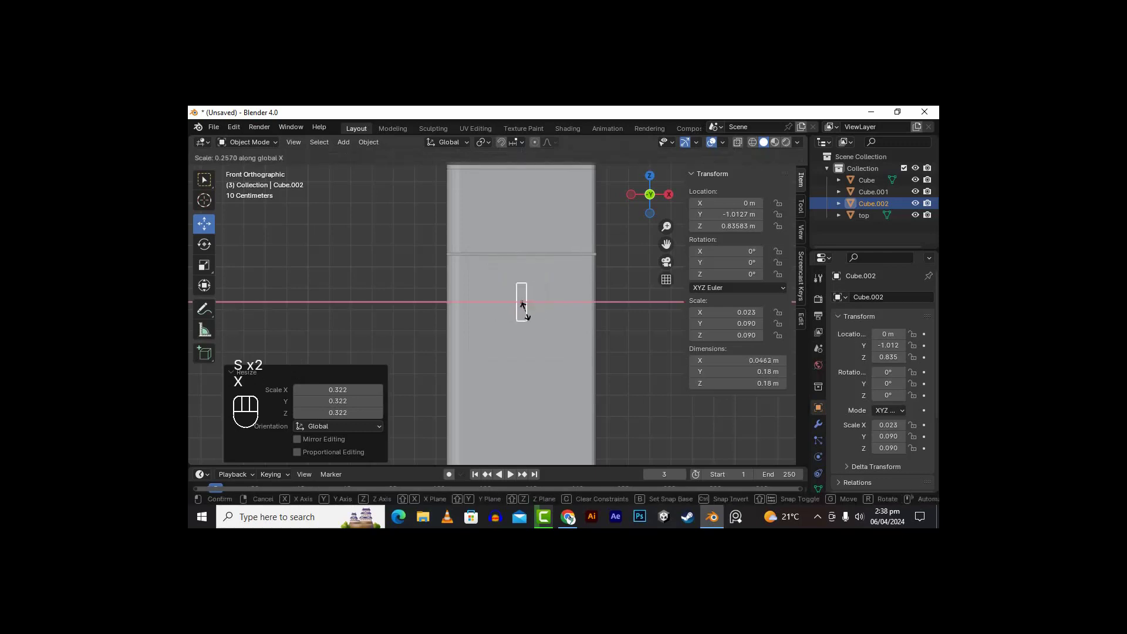
left_click(526, 314)
left_click_drag(556, 303, 500, 304)
scroll(460, 261, "up", 3)
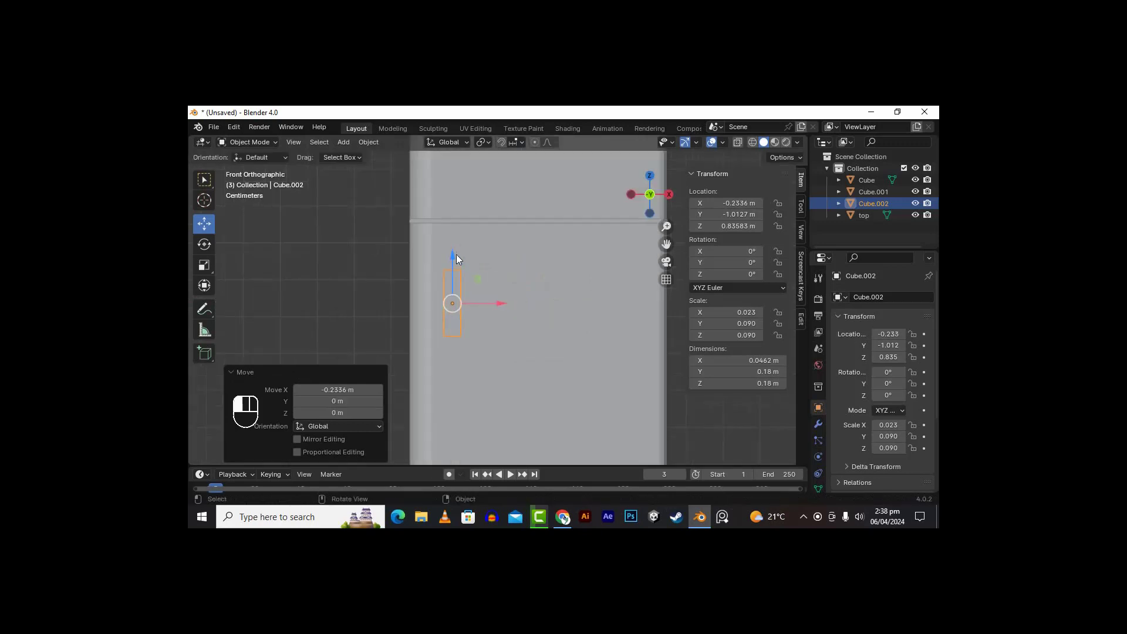
Step: Raise the handle cube about 0.1 m along Z and shift it about 0.008 m along −X, placing it just below the door gap
left_click_drag(456, 254, 456, 220)
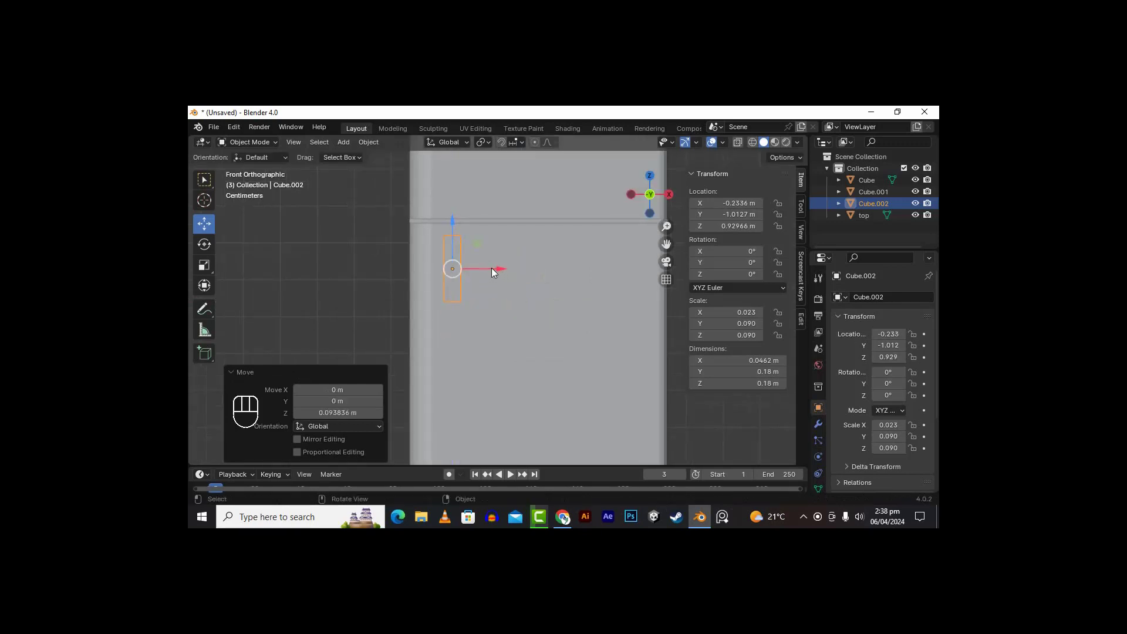
left_click_drag(491, 268, 489, 267)
scroll(463, 259, "up", 1)
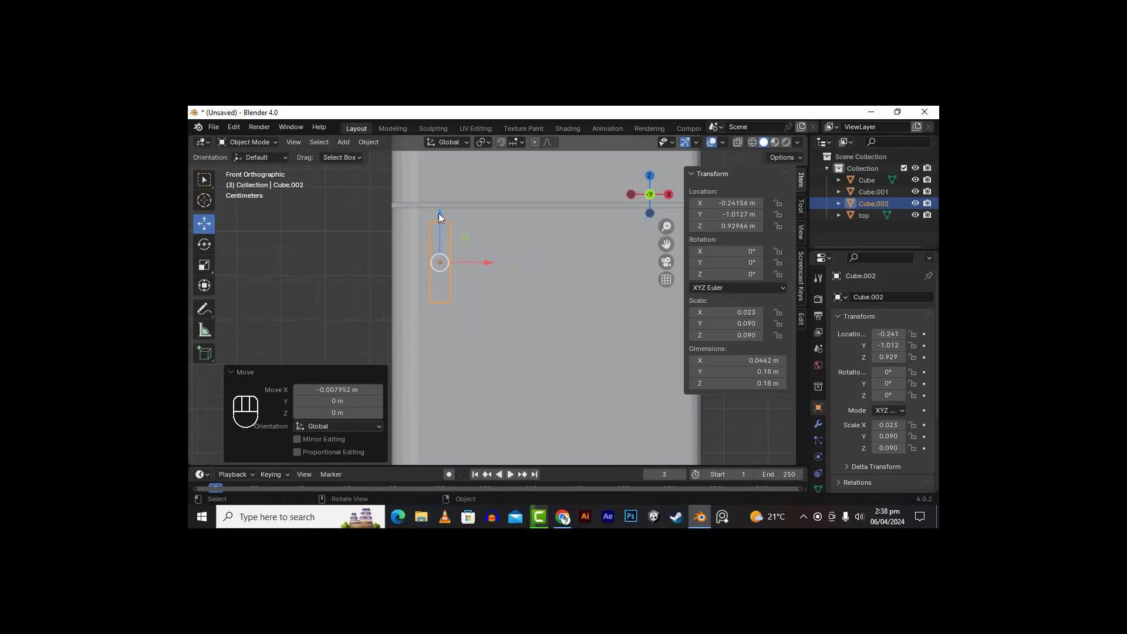
left_click_drag(439, 214, 439, 211)
Step: Thin the handle cube along Y to about 0.024 m and move it about 0.52 m along +Y towards the fridge door
middle_click_drag(456, 263, 576, 344, "alt")
scroll(539, 288, "down", 7)
scroll(583, 324, "up", 3)
scroll(584, 325, "up", 2)
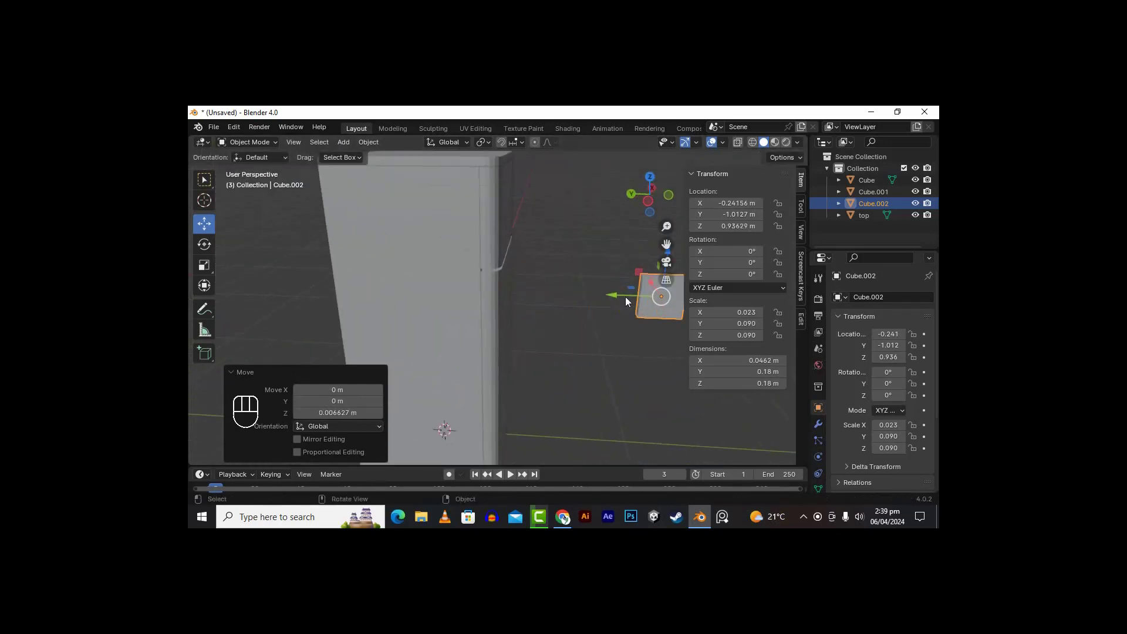
left_click_drag(668, 246, 496, 244)
scroll(512, 293, "up", 3)
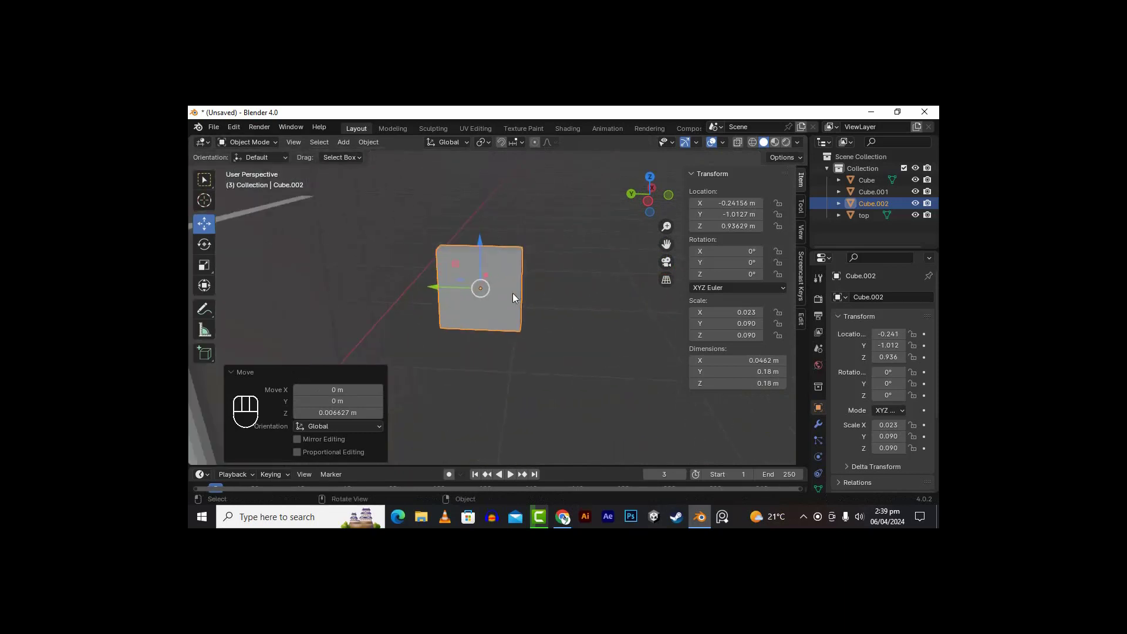
key("s")
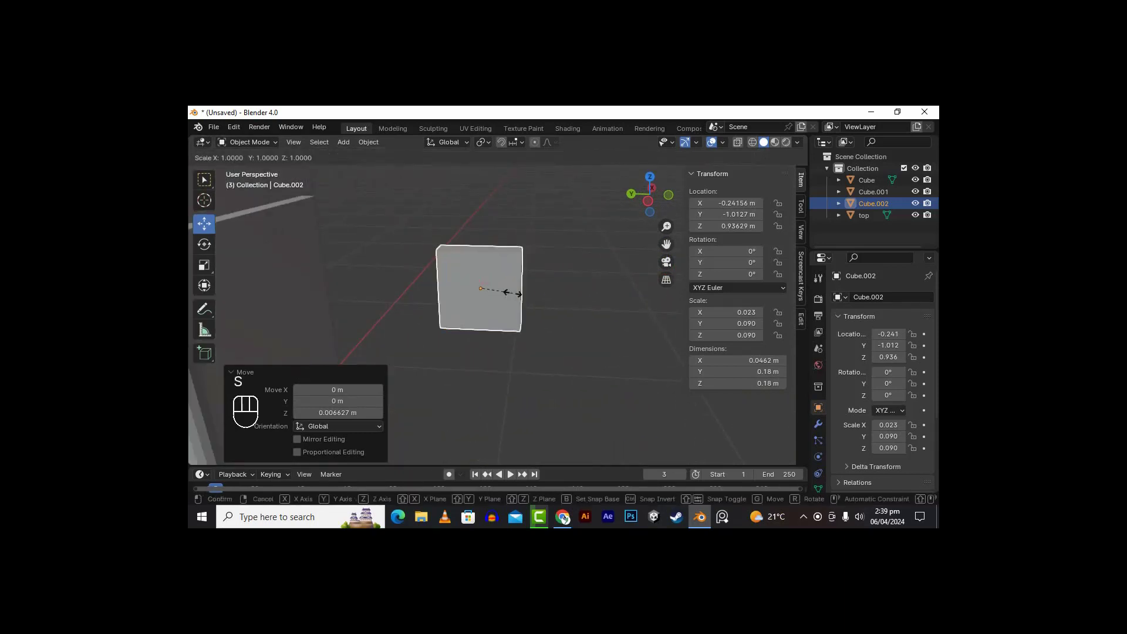
key("y")
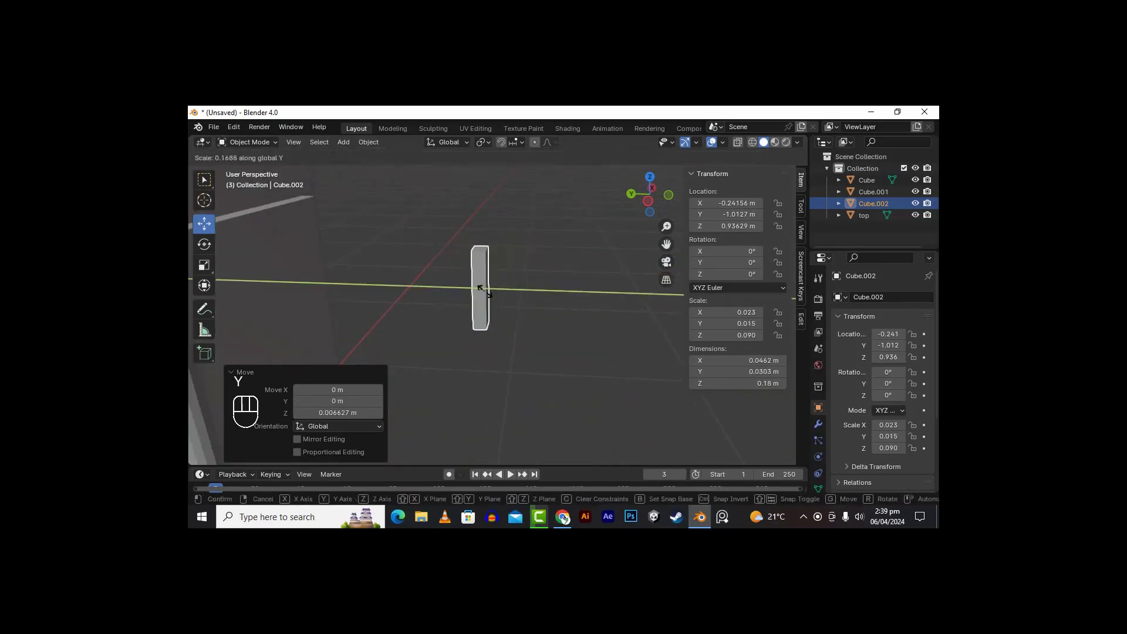
left_click(484, 290)
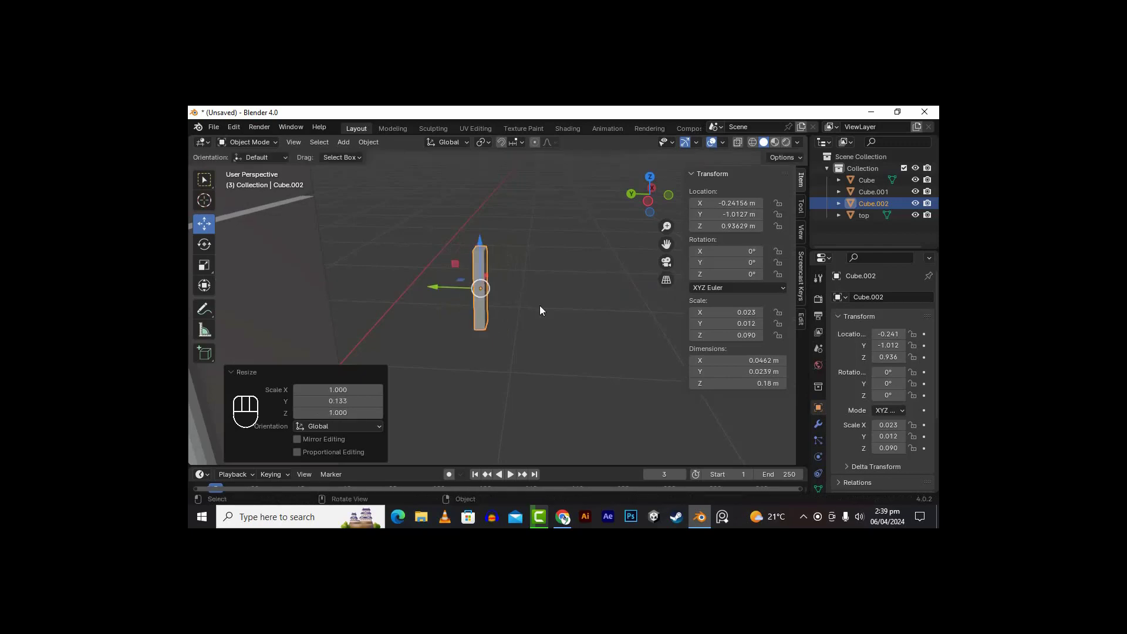
left_click_drag(440, 286, 218, 283)
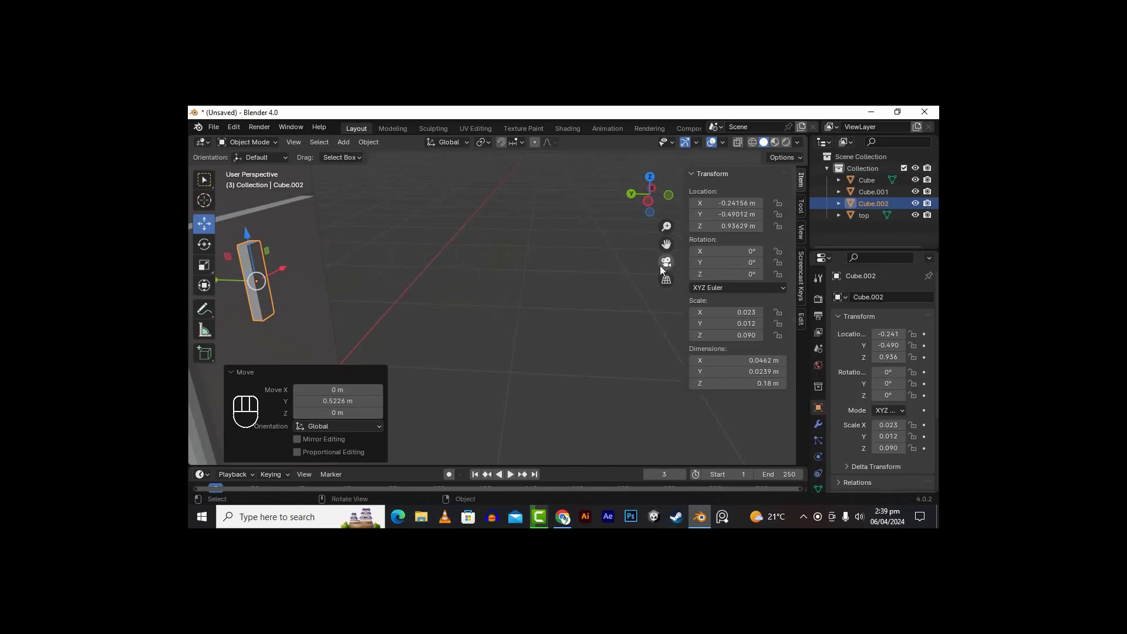
Step: In front view, narrow the handle along X to about 0.037 m
key("KP_1")
scroll(552, 312, "up", 4)
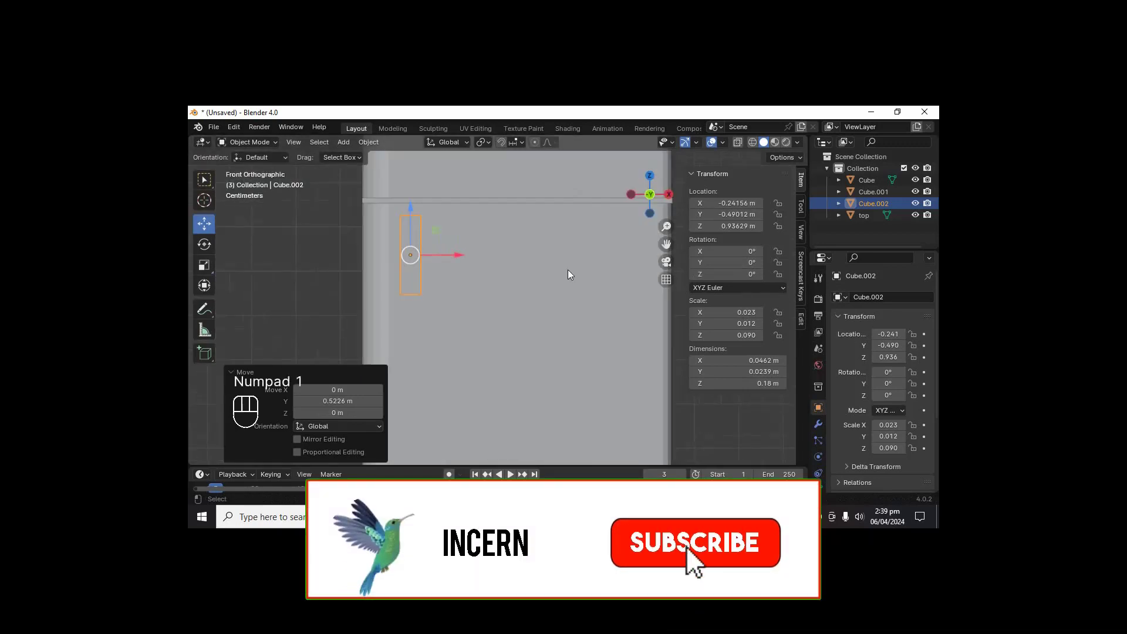
left_click_drag(667, 244, 699, 267)
scroll(501, 293, "up", 1)
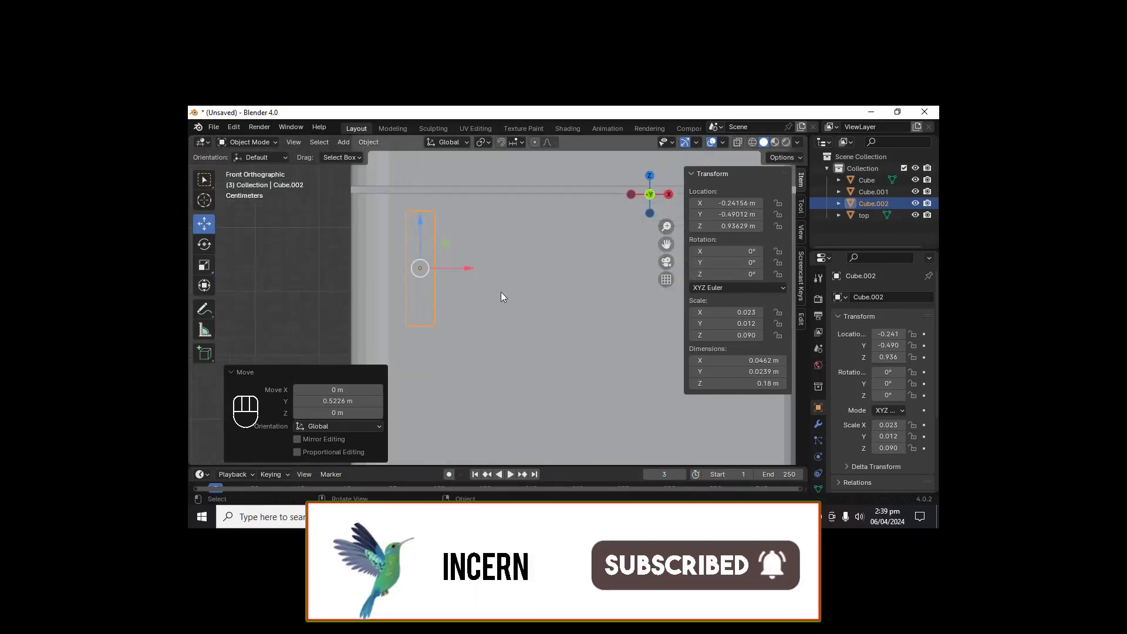
key("s")
key("x")
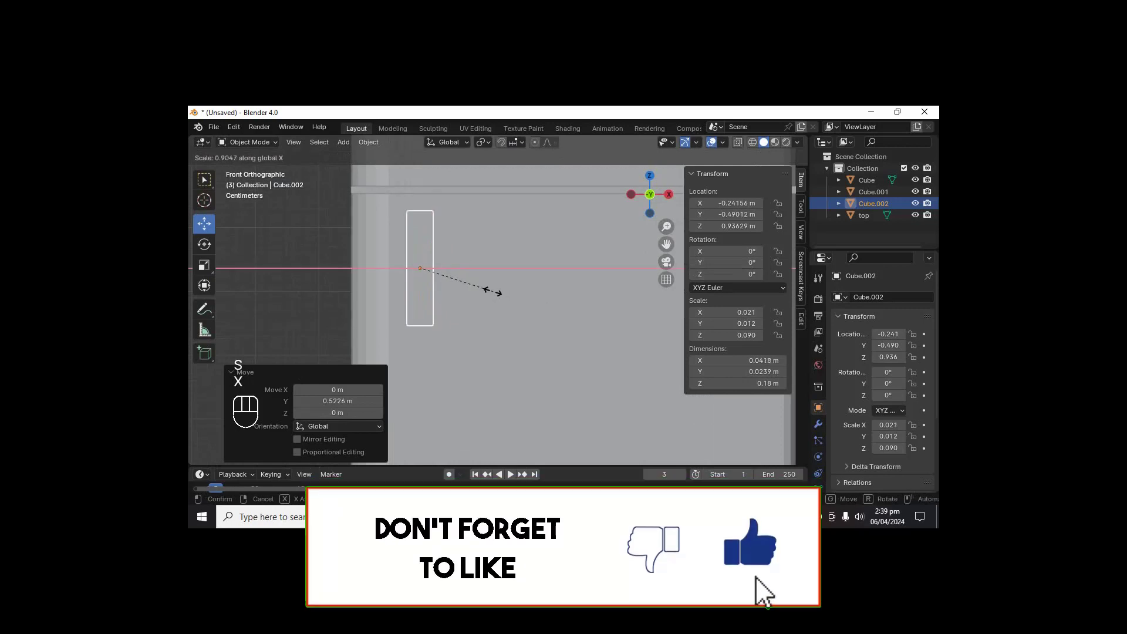
left_click(485, 292)
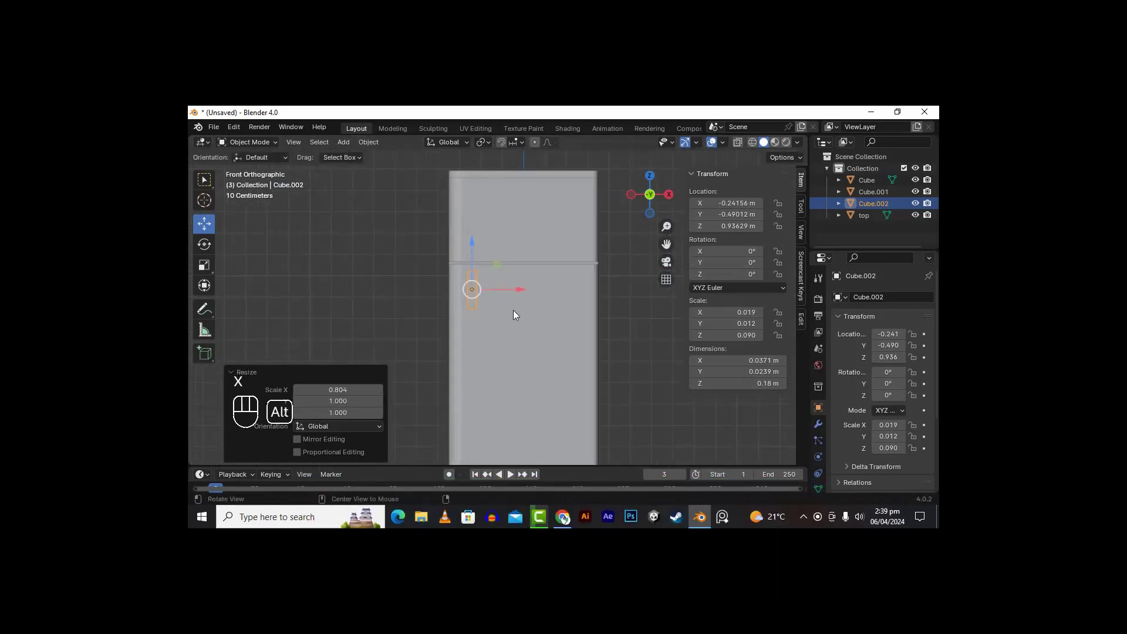
Step: Stretch the handle along Z to about 0.259 m and lower it about 0.068 m on the lower door
left_click_drag(513, 310, 533, 335, "alt")
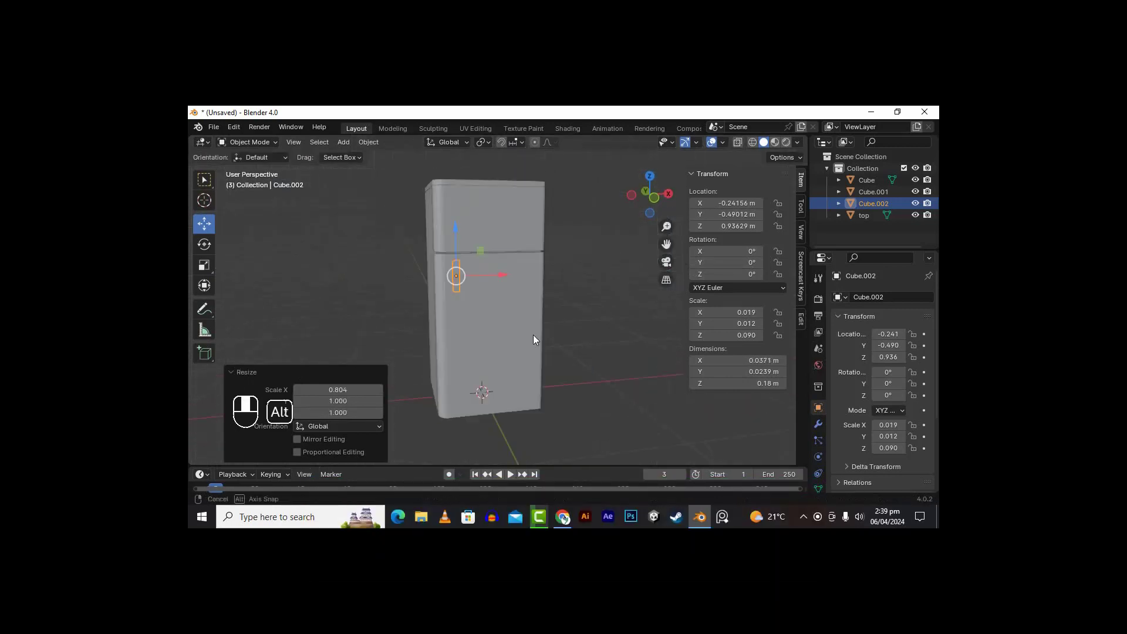
scroll(462, 283, "up", 4)
left_click_drag(667, 245, 709, 263)
scroll(429, 284, "up", 1)
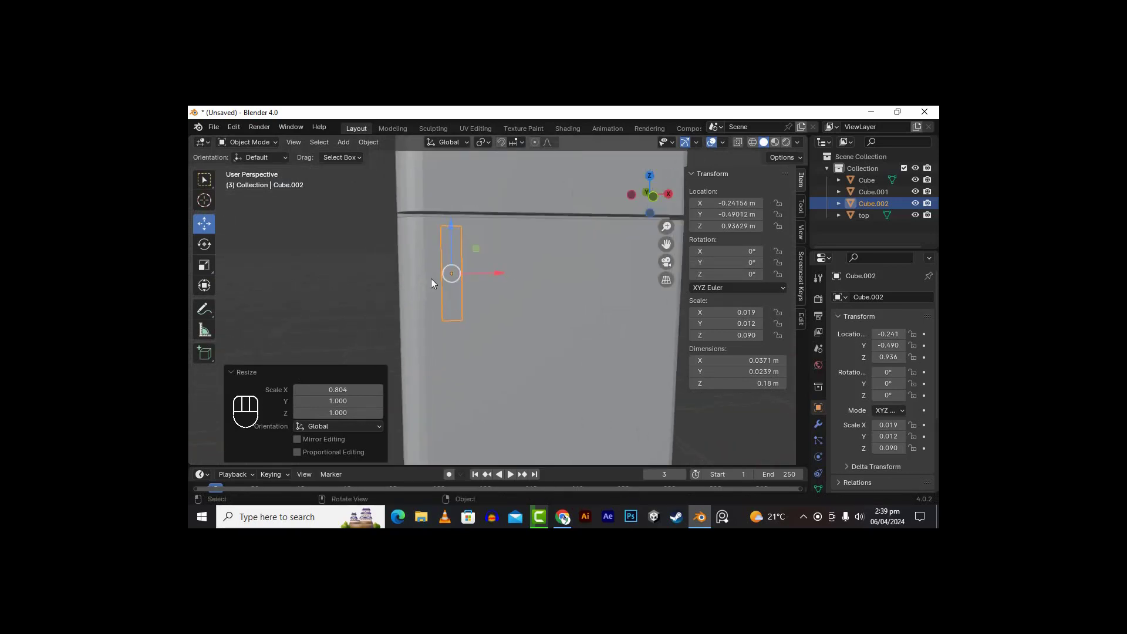
key("s")
key("z")
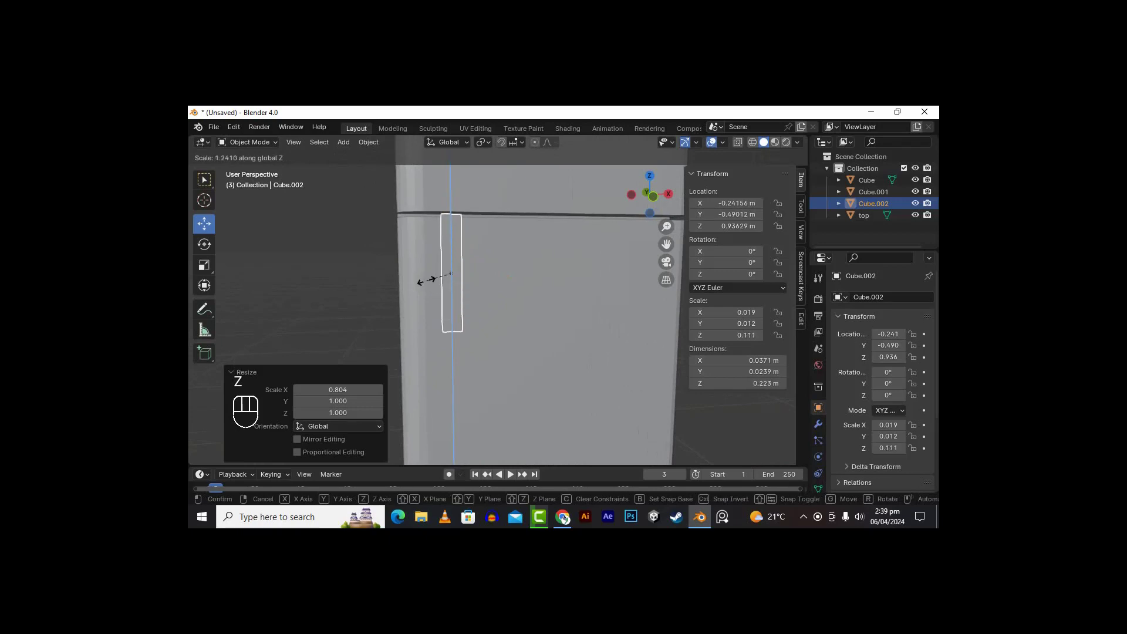
left_click(421, 282)
key("g")
key("z")
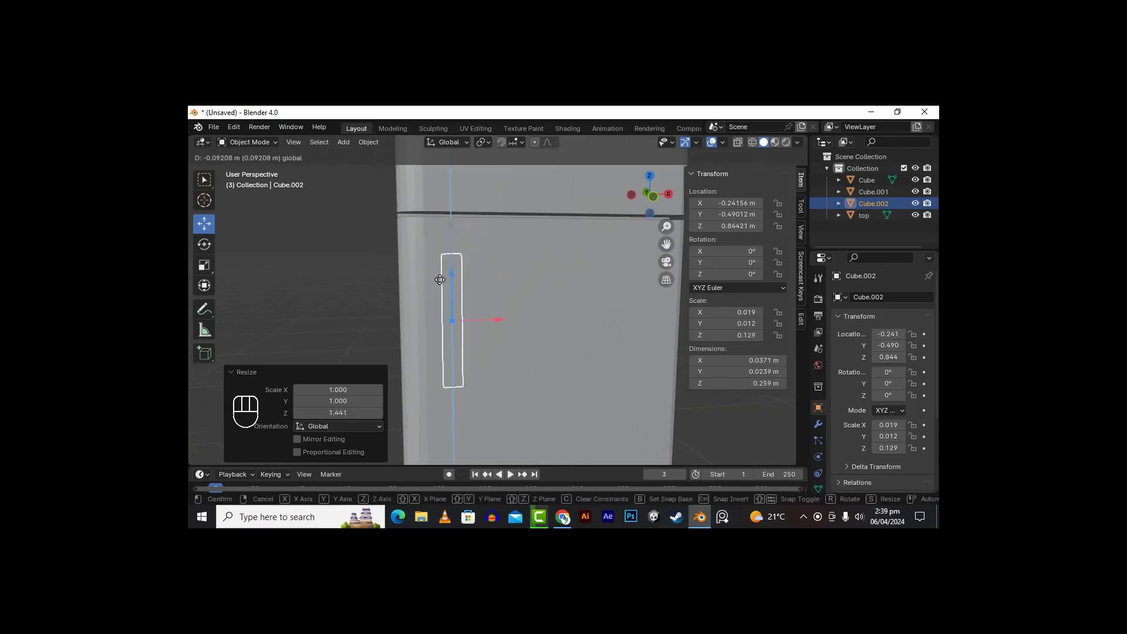
left_click(441, 267)
Step: Shorten the handle along Z to about 0.223 m and raise it about 0.028 m
scroll(442, 270, "down", 1)
scroll(460, 284, "down", 3)
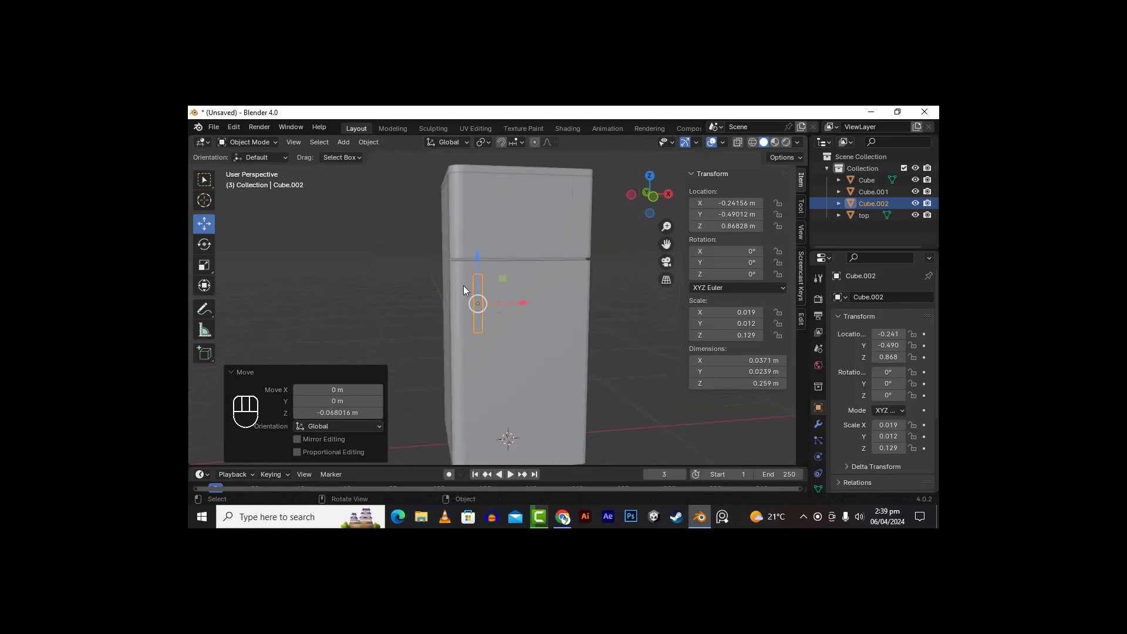
scroll(474, 287, "up", 2)
scroll(478, 280, "up", 1)
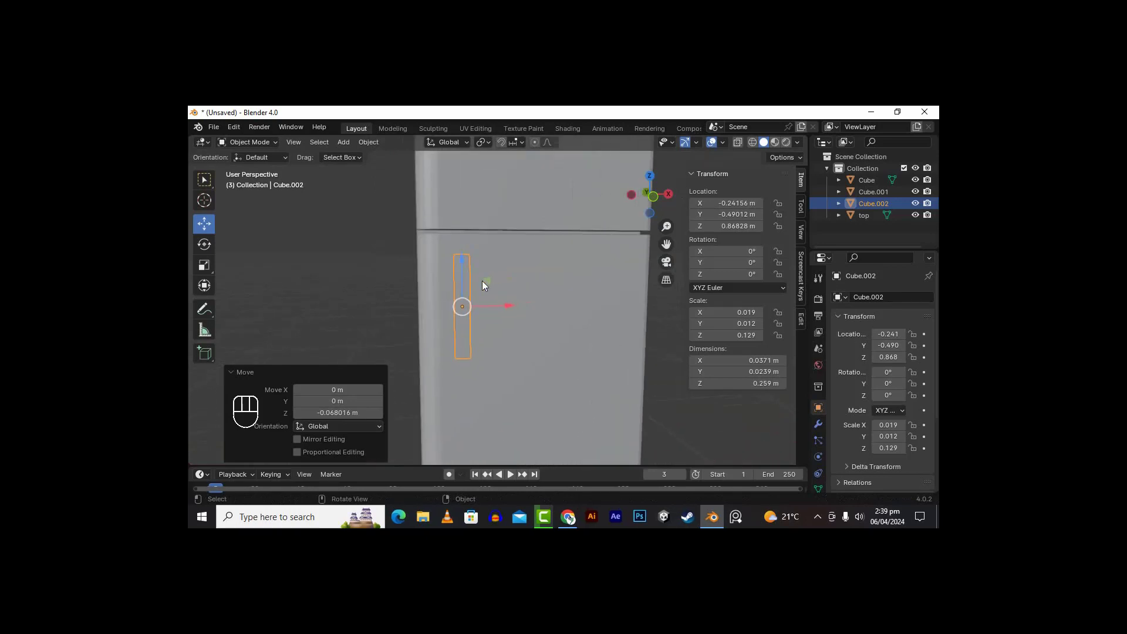
key("s")
key("z")
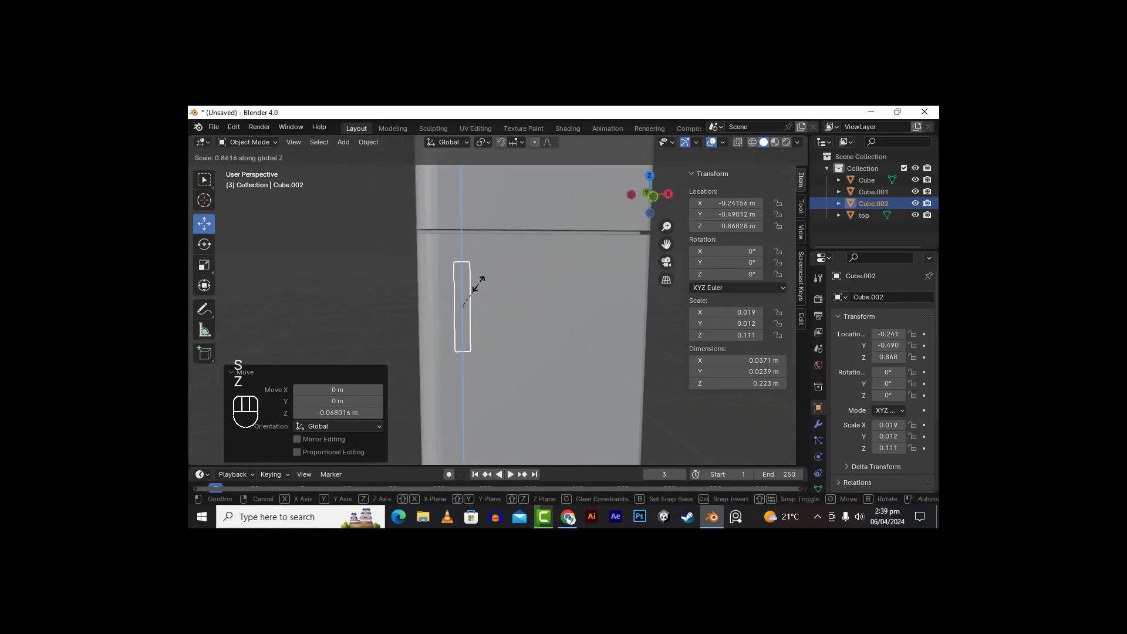
left_click(479, 280)
left_click_drag(462, 262, 465, 245)
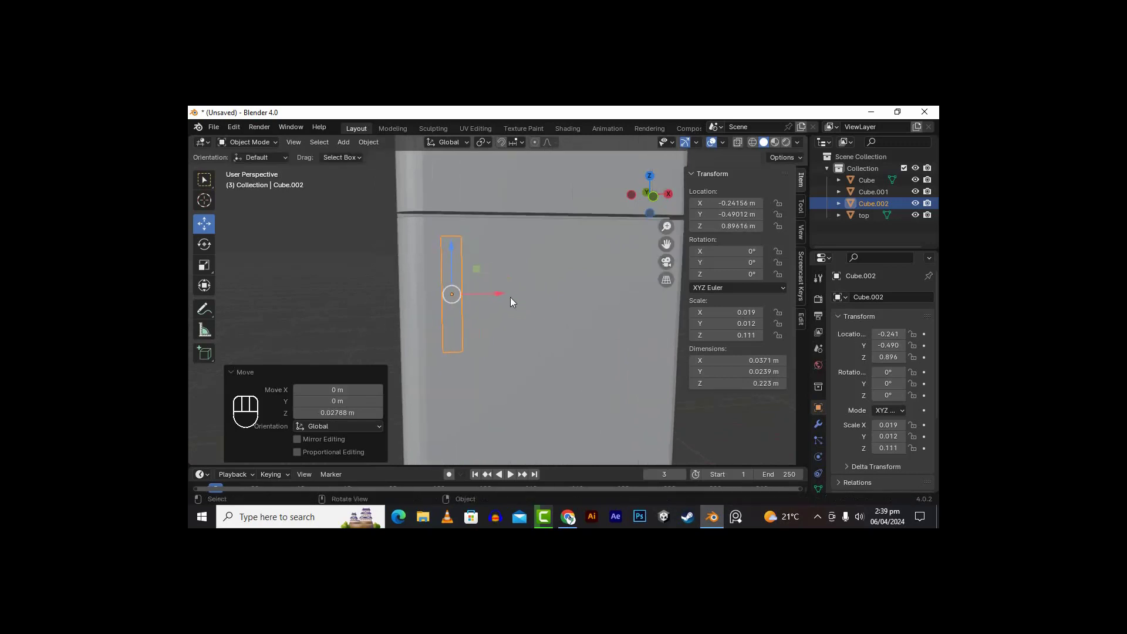
Step: In Edit Mode, add two evenly spaced horizontal loop cuts across the handle without sliding them
middle_click_drag(508, 297, 696, 325, "alt")
left_click_drag(666, 243, 718, 260)
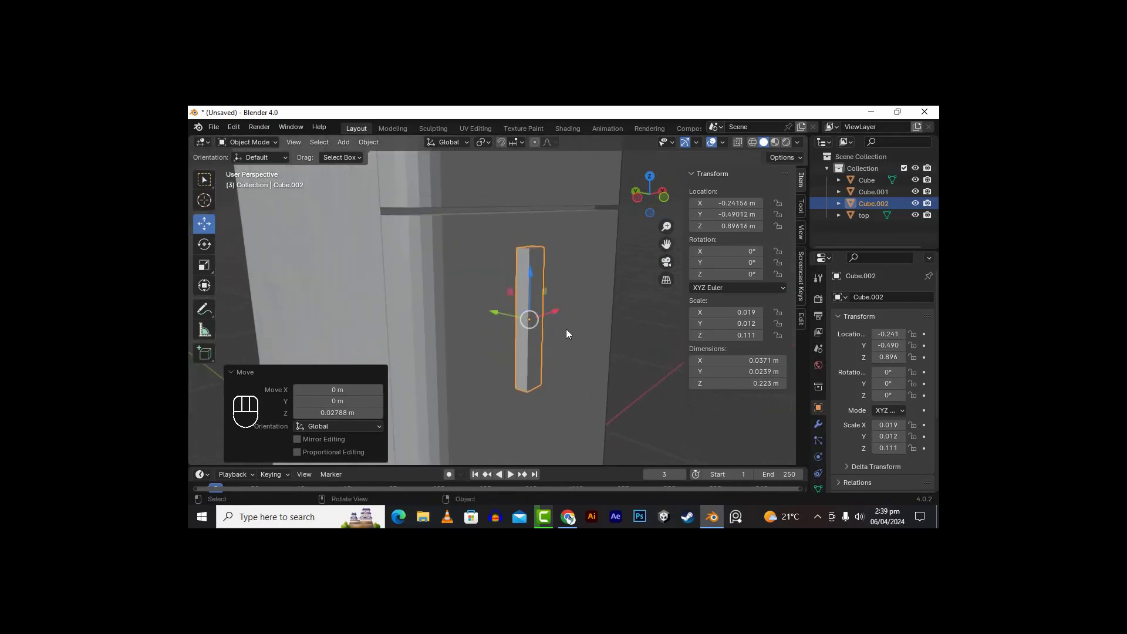
scroll(569, 328, "down", 1)
middle_click_drag(673, 245, 608, 265, "alt")
scroll(564, 271, "up", 2)
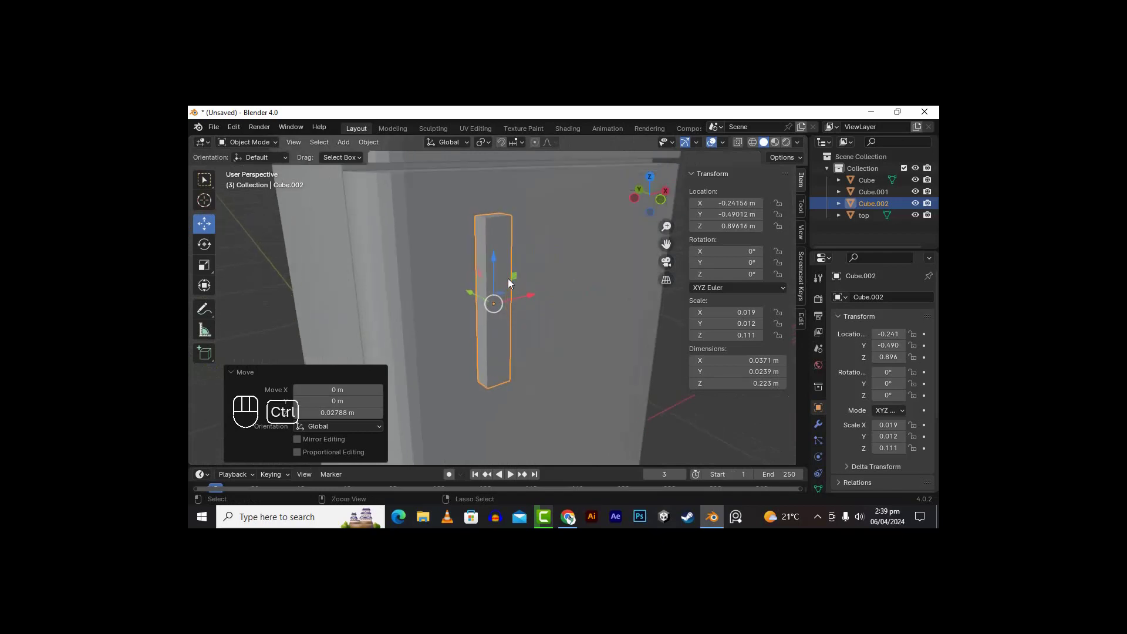
key("ctrl+r")
key("Tab")
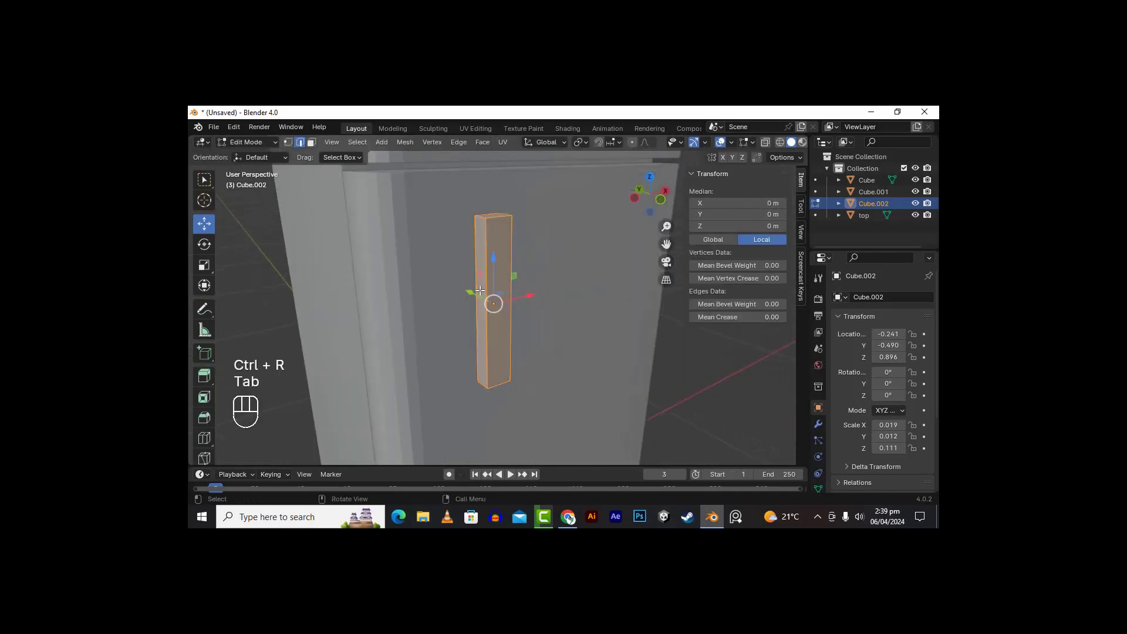
key("ctrl+r")
scroll(489, 284, "up", 1)
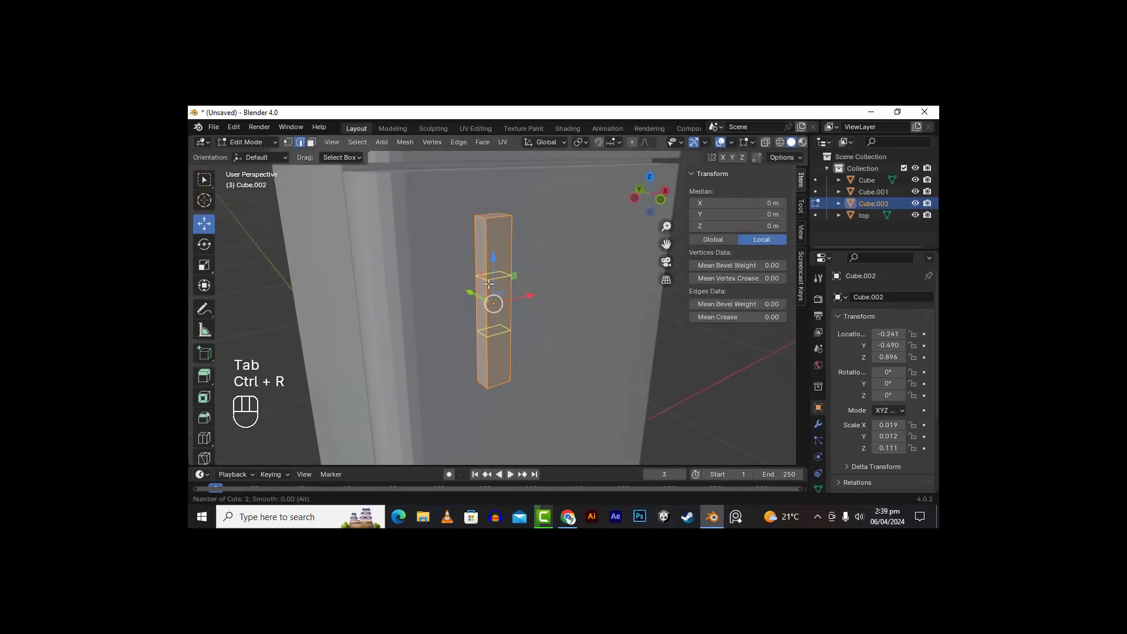
left_click(488, 284)
right_click(488, 285)
Step: Scale the two loop cuts apart along Z by about 2.469 so they sit near the handle's ends
key("s")
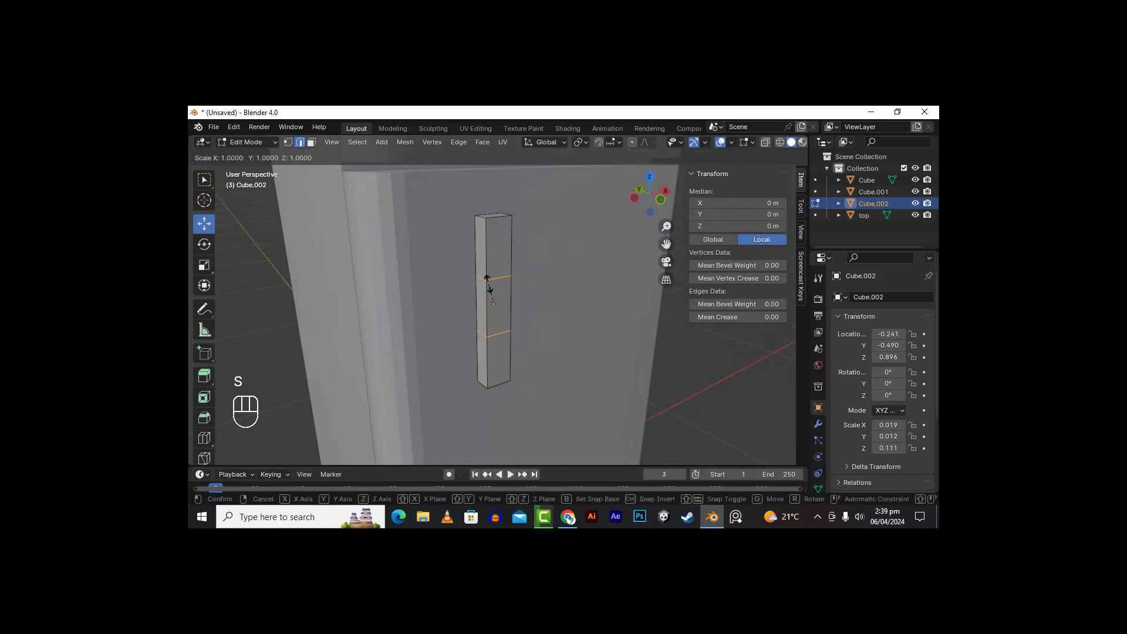
key("z")
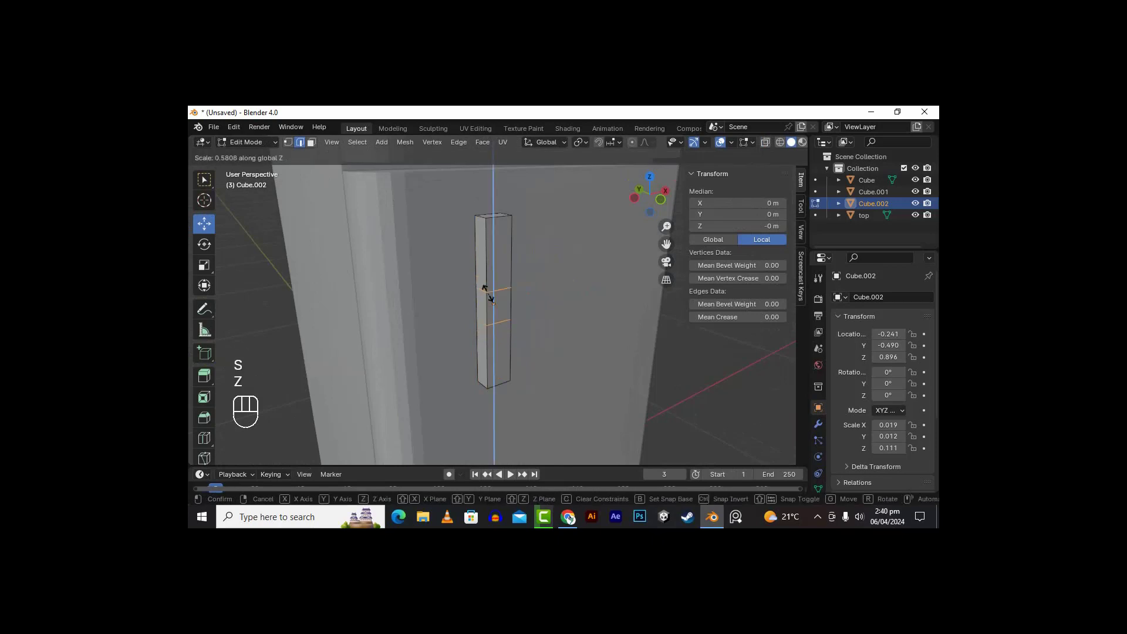
left_click(493, 260)
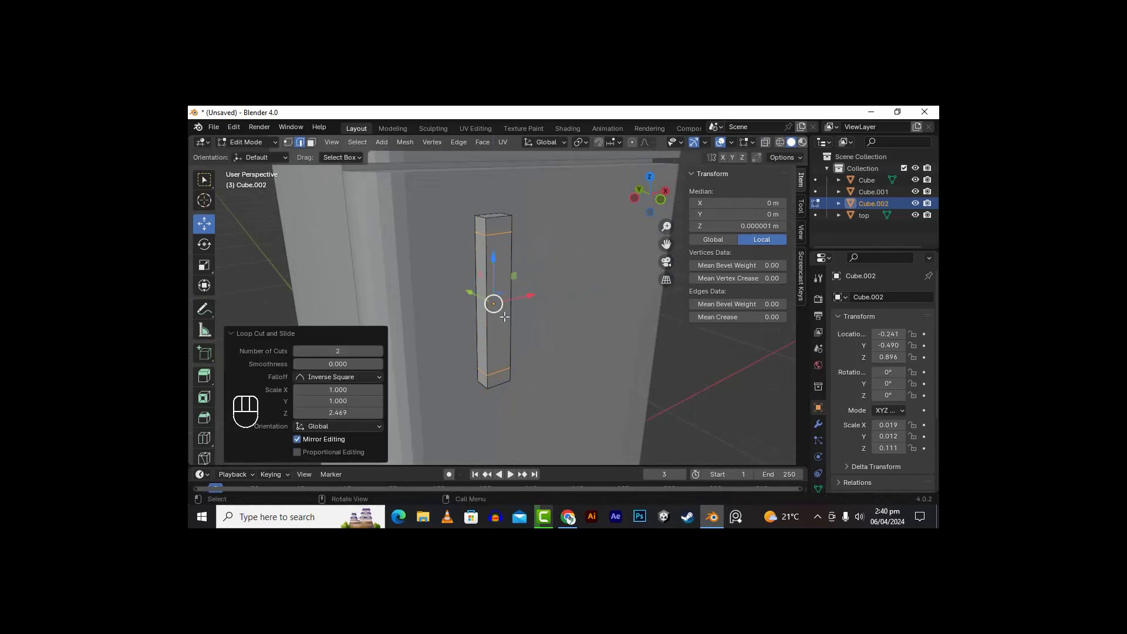
left_click_drag(504, 317, 547, 322, "alt")
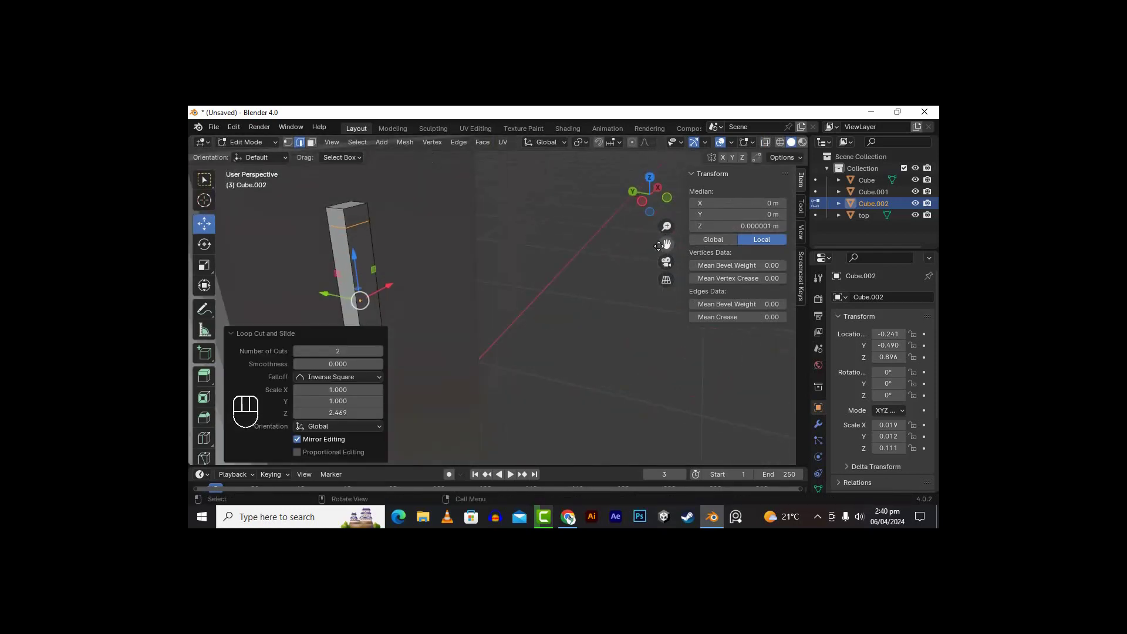
left_click_drag(659, 247, 785, 288)
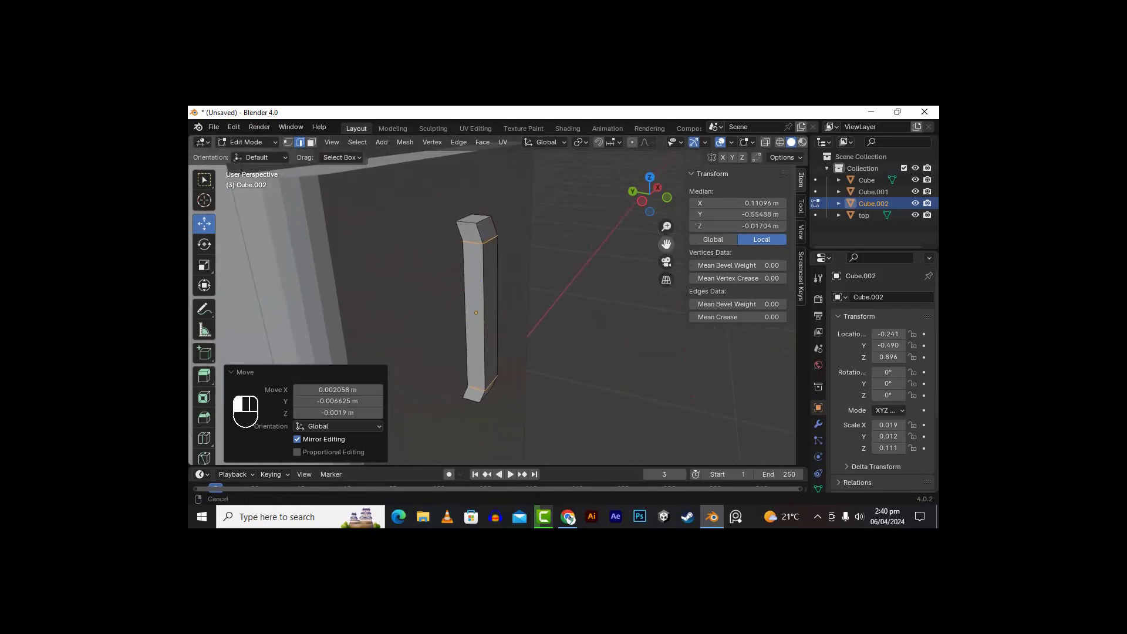
key("ctrl+z")
key("ctrl+z")
key("ctrl+z")
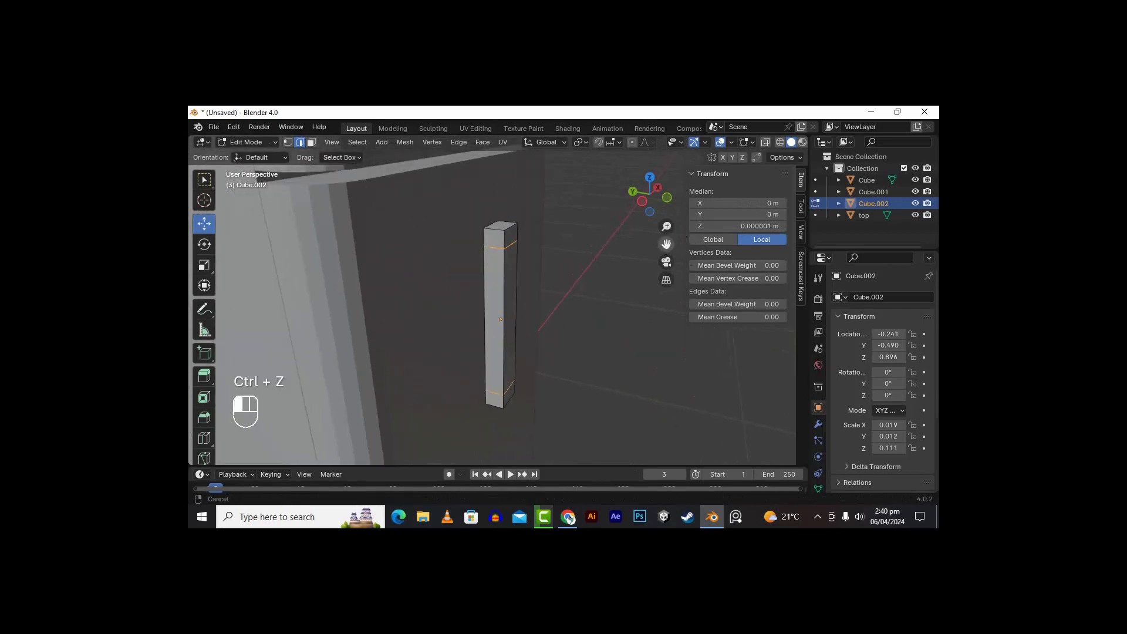
Step: Add three evenly spaced horizontal loop cuts between the handle's two end loops without sliding them
left_click_drag(610, 332, 654, 293, "alt")
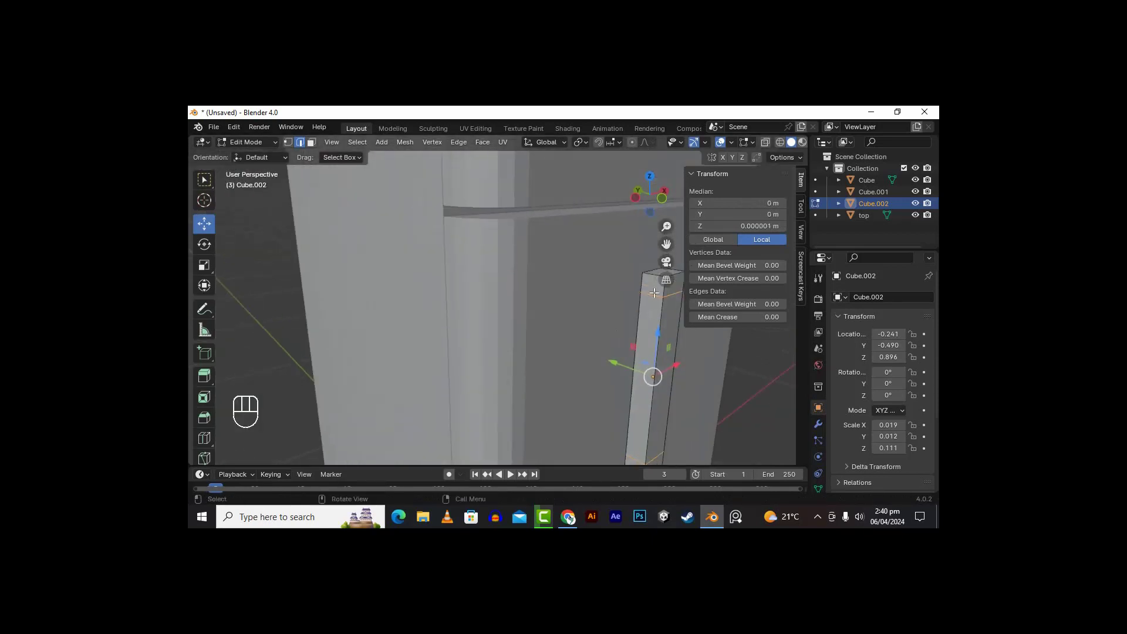
left_click_drag(666, 245, 639, 318)
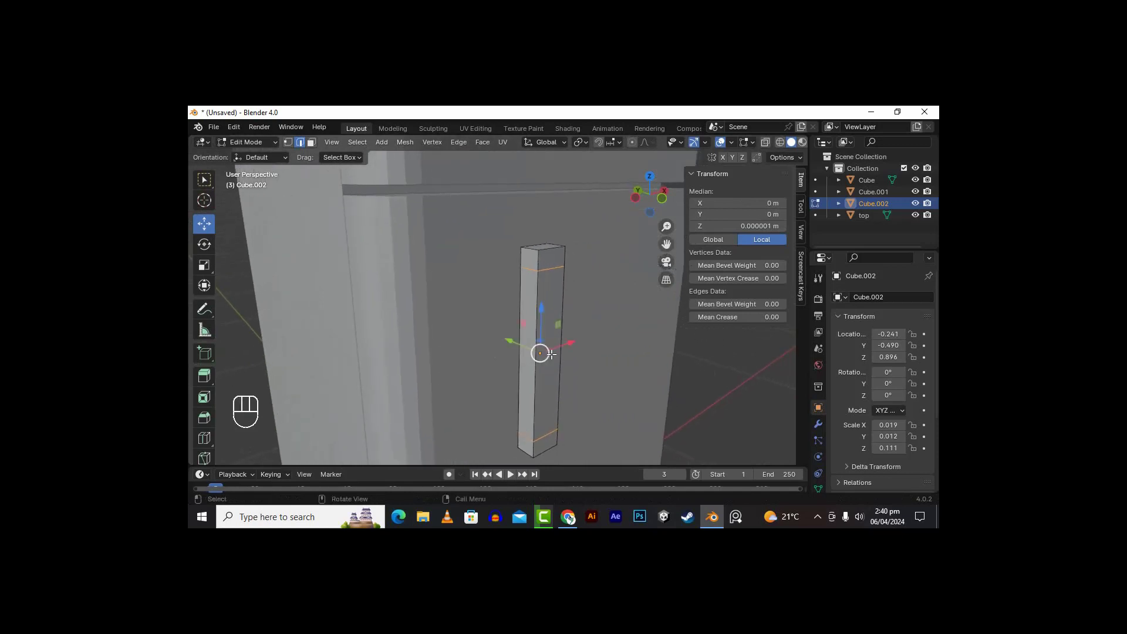
key("ctrl")
key("ctrl+r")
scroll(550, 354, "up", 1)
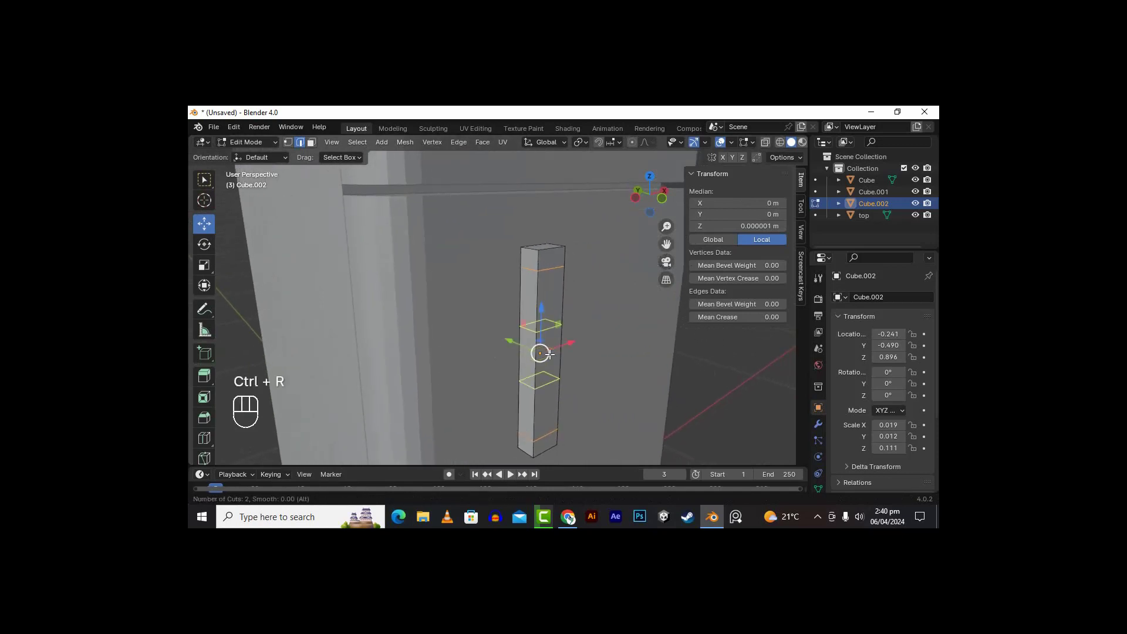
left_click(550, 353)
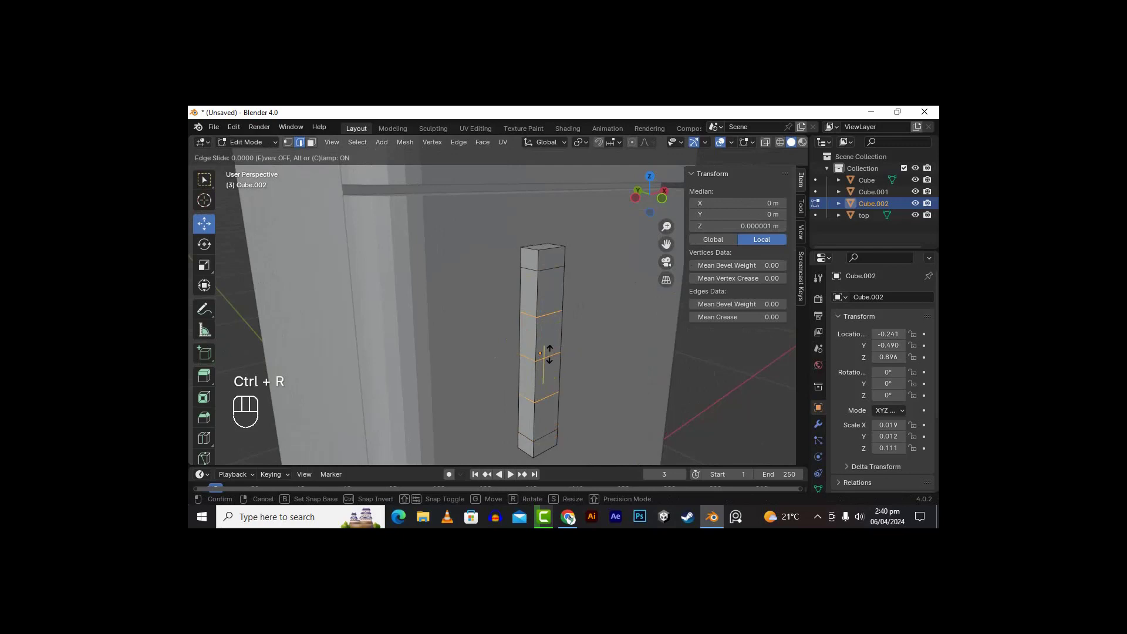
right_click(549, 353)
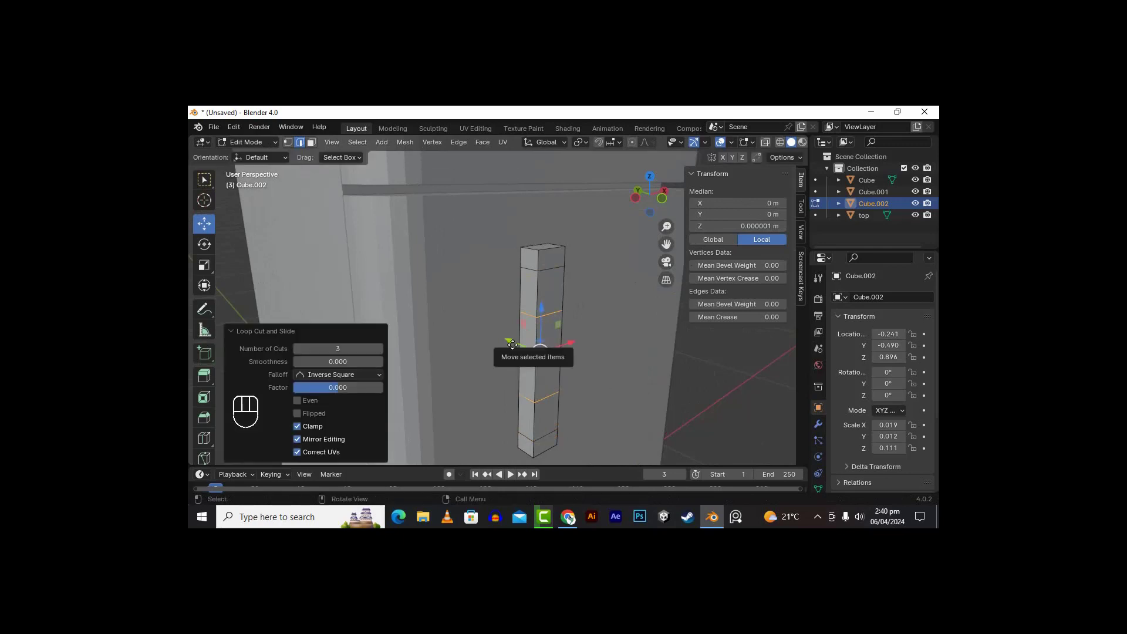
Step: Move the three middle loop cuts along Y by about -0.0127 m to bow the handle outward
key("g")
key("y")
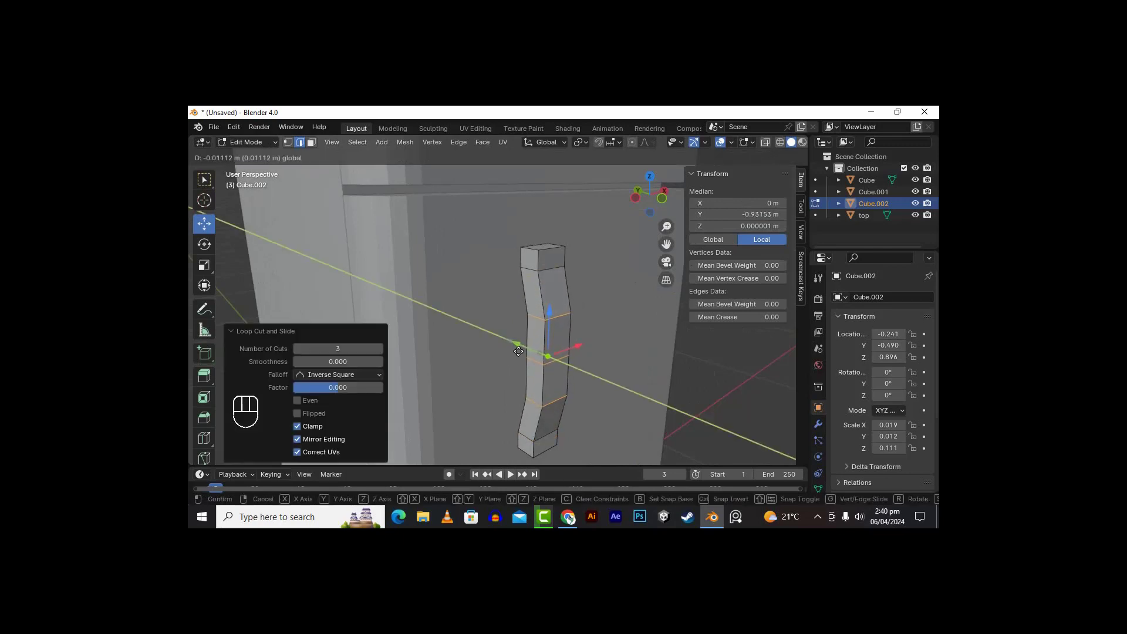
left_click(519, 351)
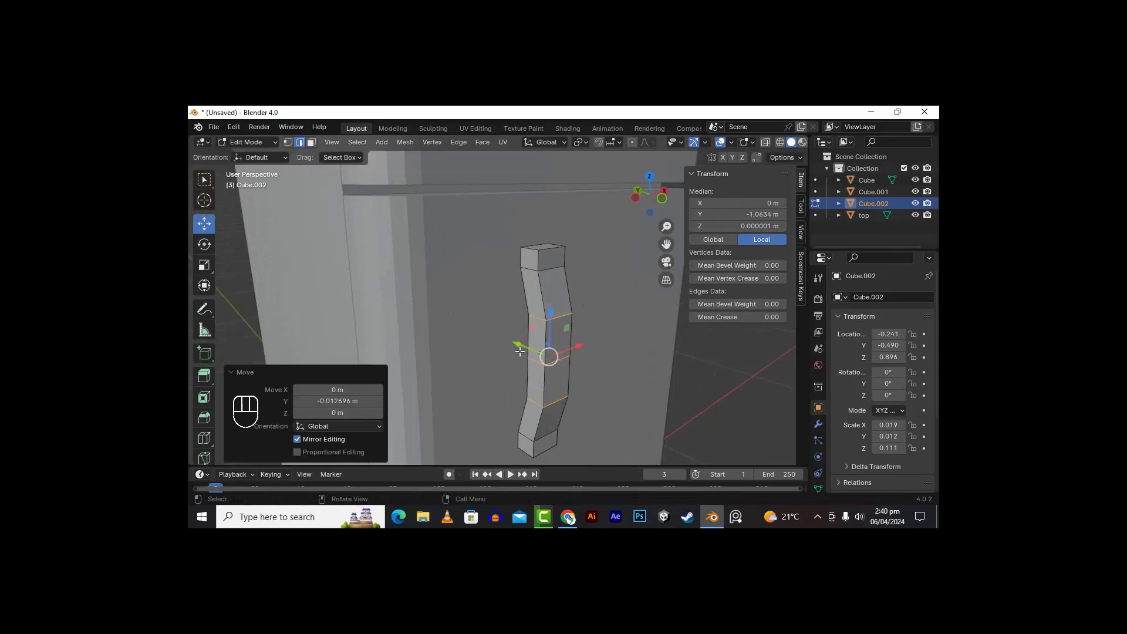
Step: With X-ray on for the selection, move only the handle's central edge loop along Y by about -0.0086 m
left_click(765, 142)
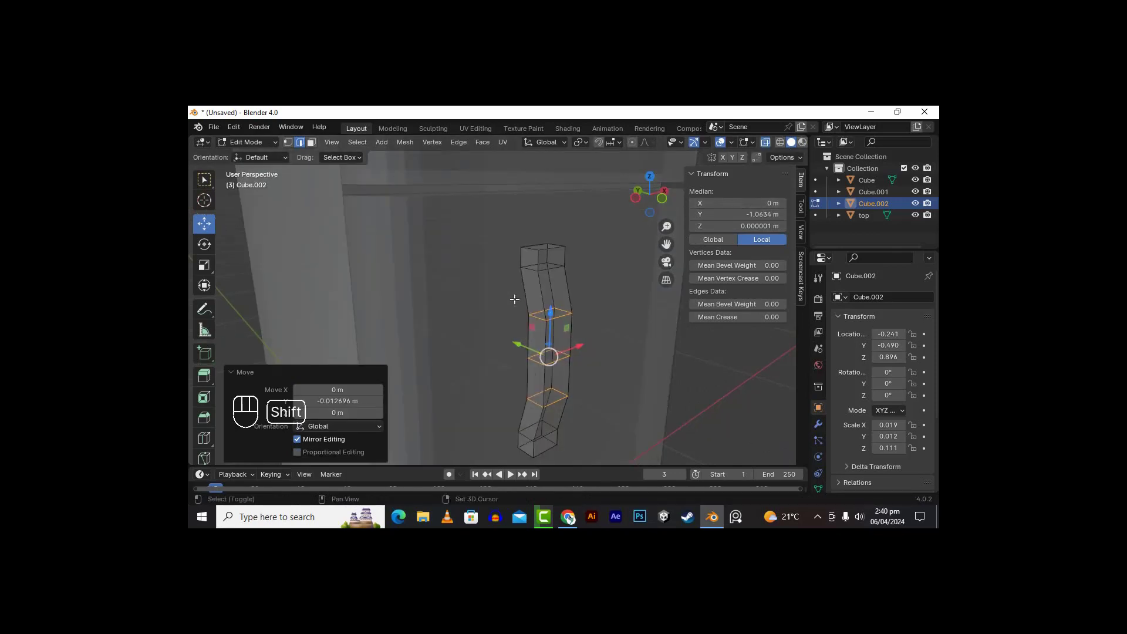
left_click(593, 324, "shift")
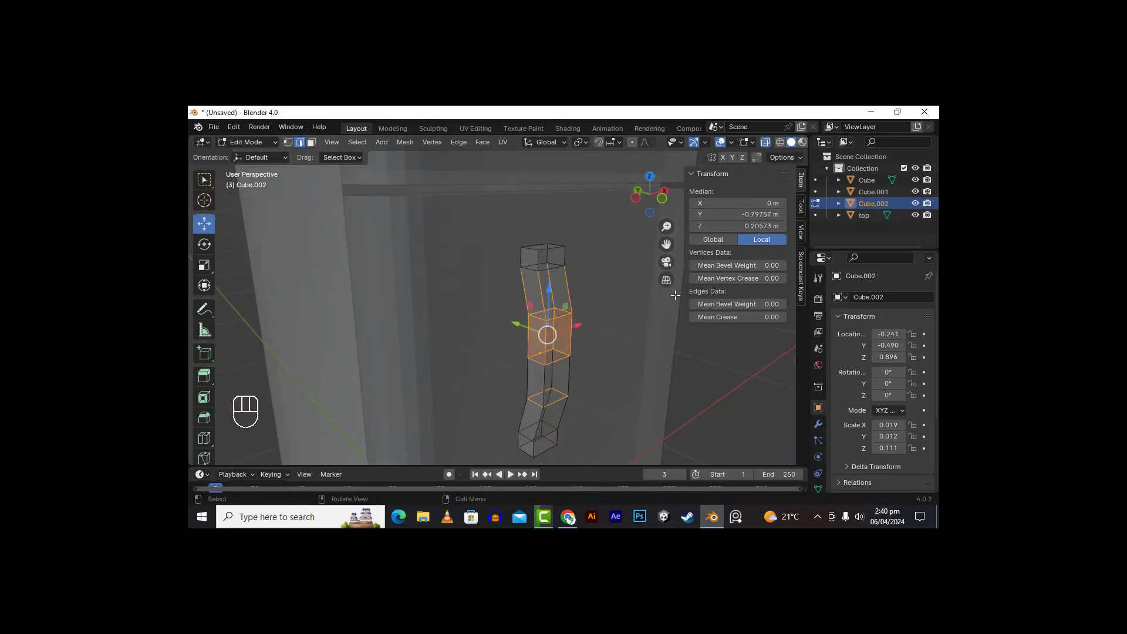
left_click(530, 363, "alt")
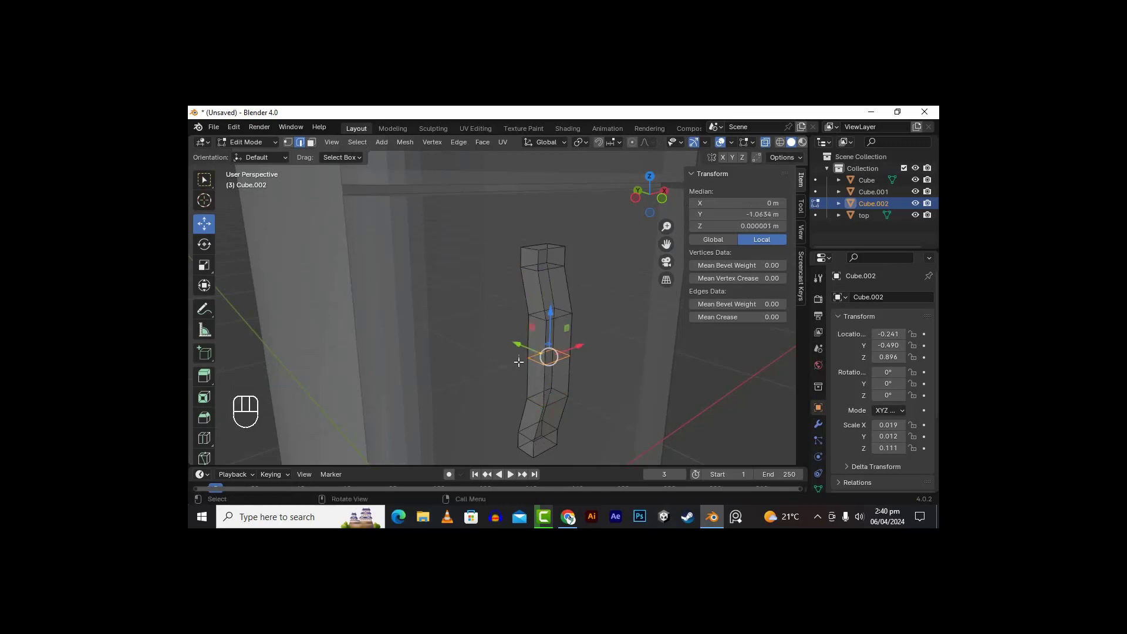
left_click_drag(520, 347, 527, 360)
left_click_drag(667, 244, 671, 247)
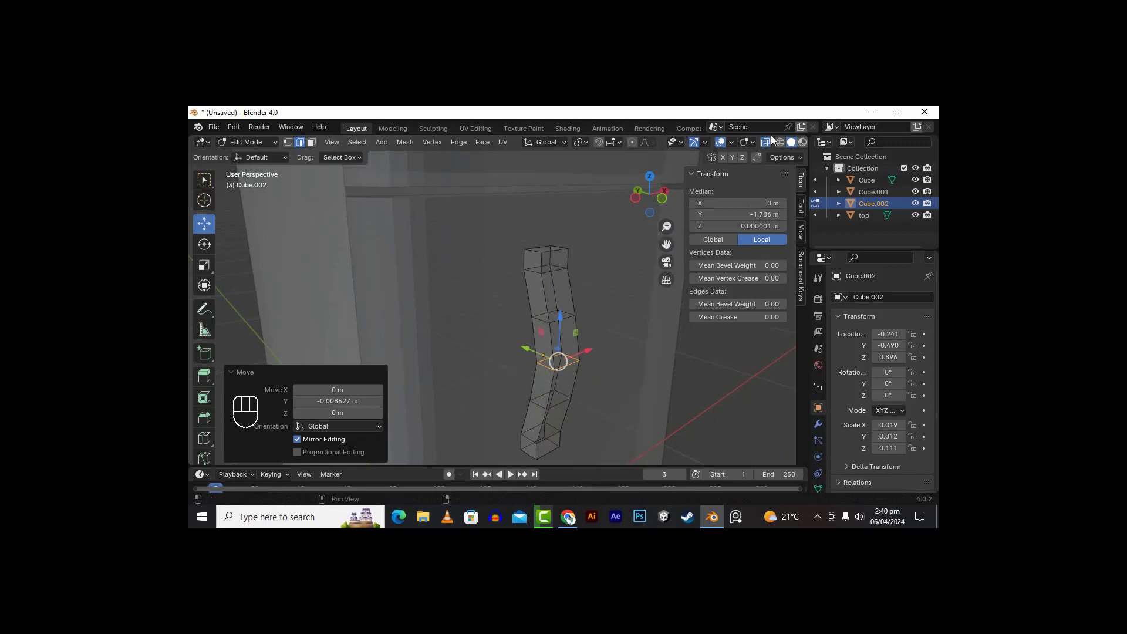
left_click(768, 142)
Step: Select the door-facing faces at both handle ends and extrude them along Y by about 0.0157 m
mouse_move(564, 422)
middle_mouse_down()
mouse_move(601, 395)
mouse_move(676, 281)
mouse_move(422, 364)
mouse_move(401, 304)
middle_mouse_up()
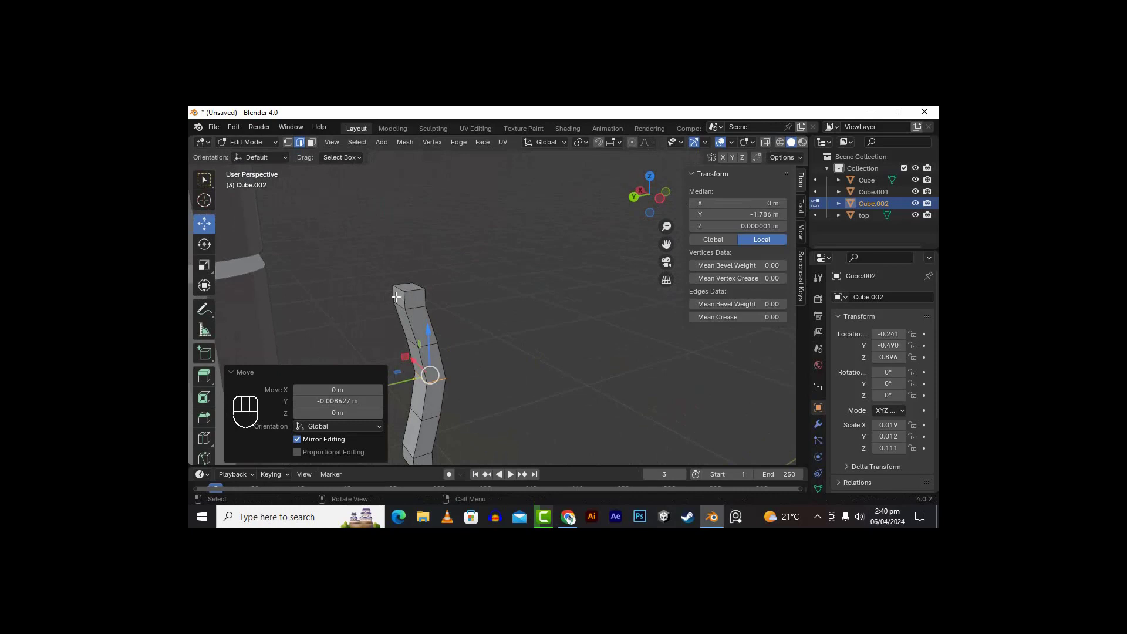
left_click(396, 297)
left_click(311, 142)
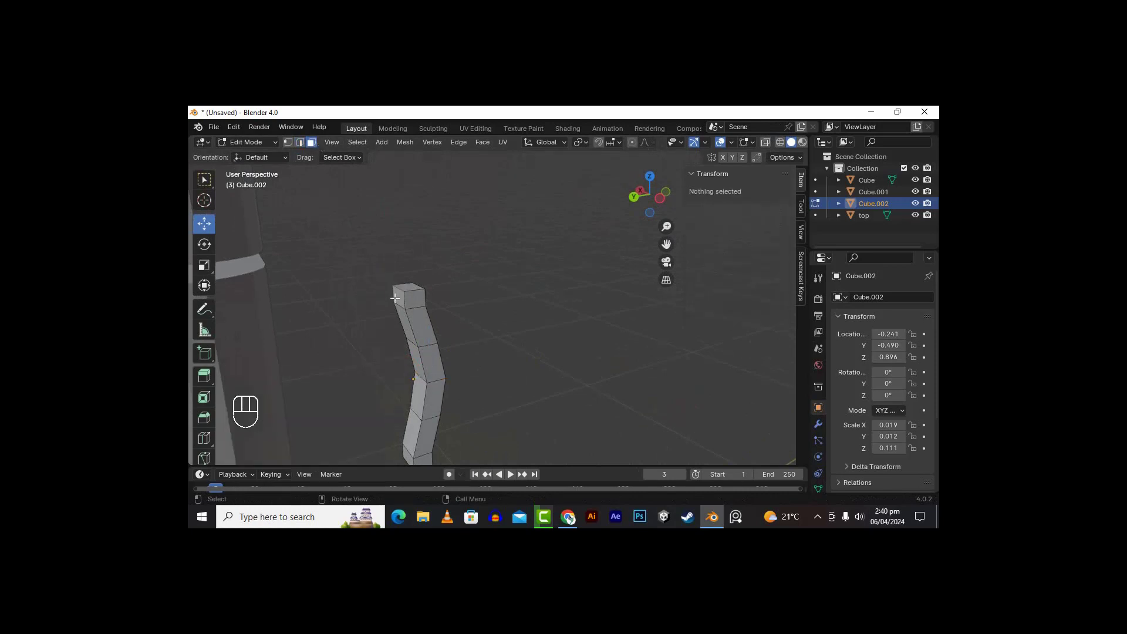
left_click(395, 298)
middle_click_drag(395, 298, 395, 436)
left_click(438, 409, "shift")
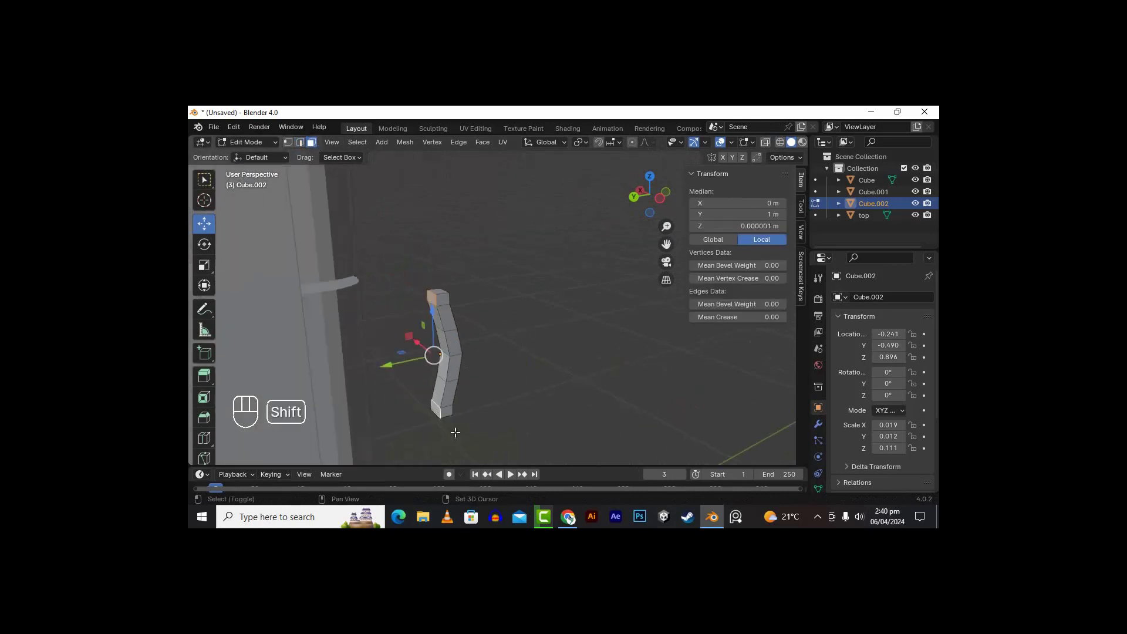
key("e")
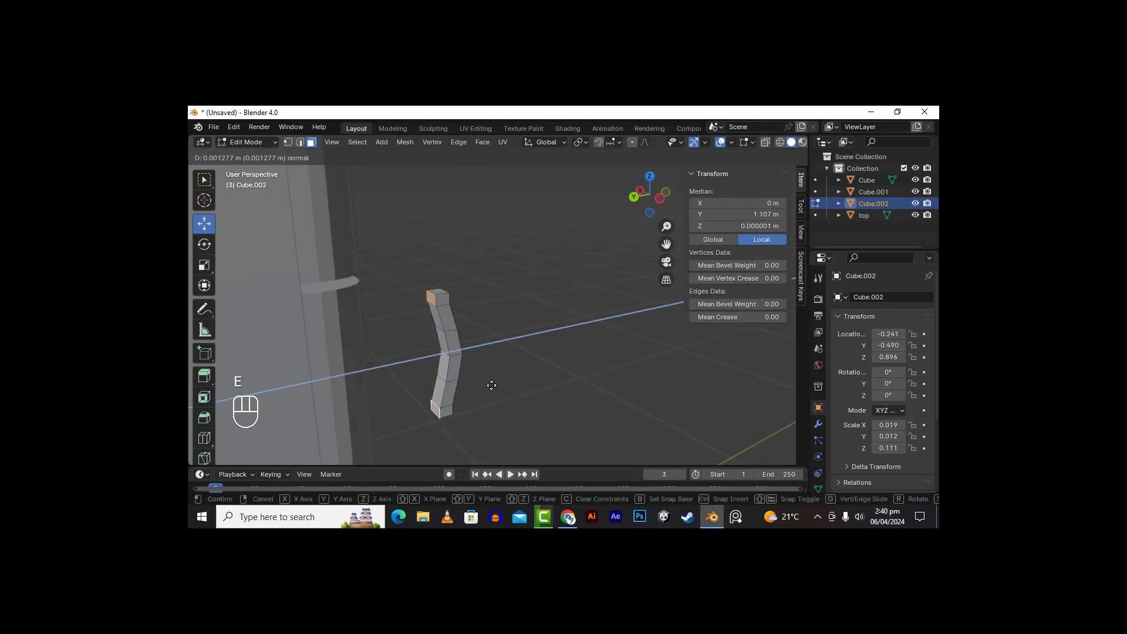
key("y")
left_click(484, 388)
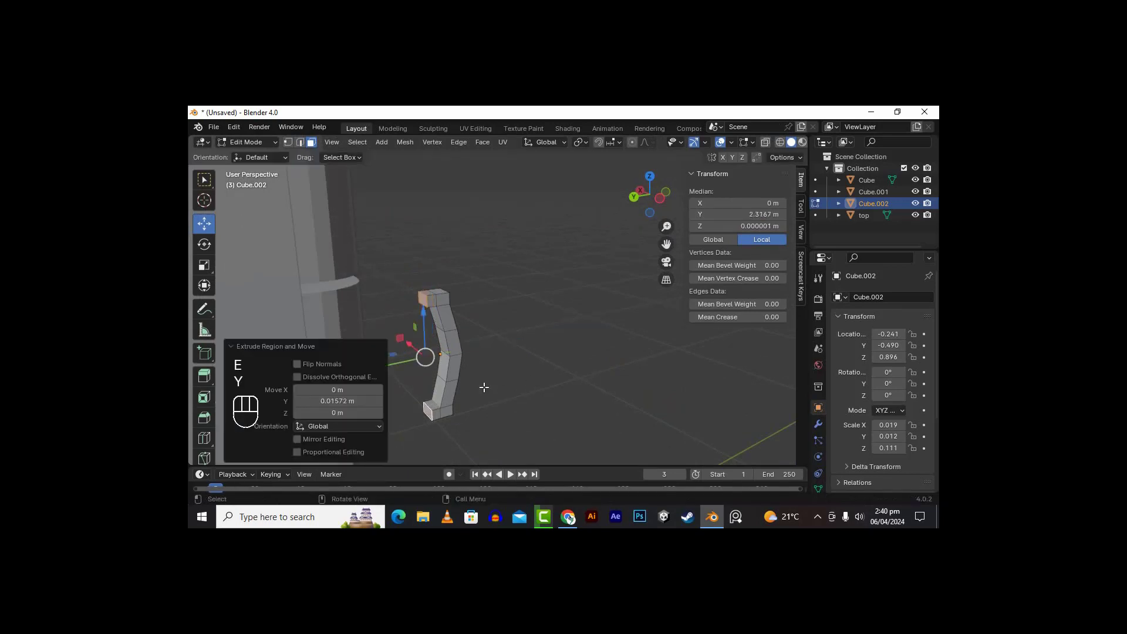
Step: Extrude the two end faces again along Y by about 0.0247 m to lengthen the handle's mounting legs
key("e")
key("y")
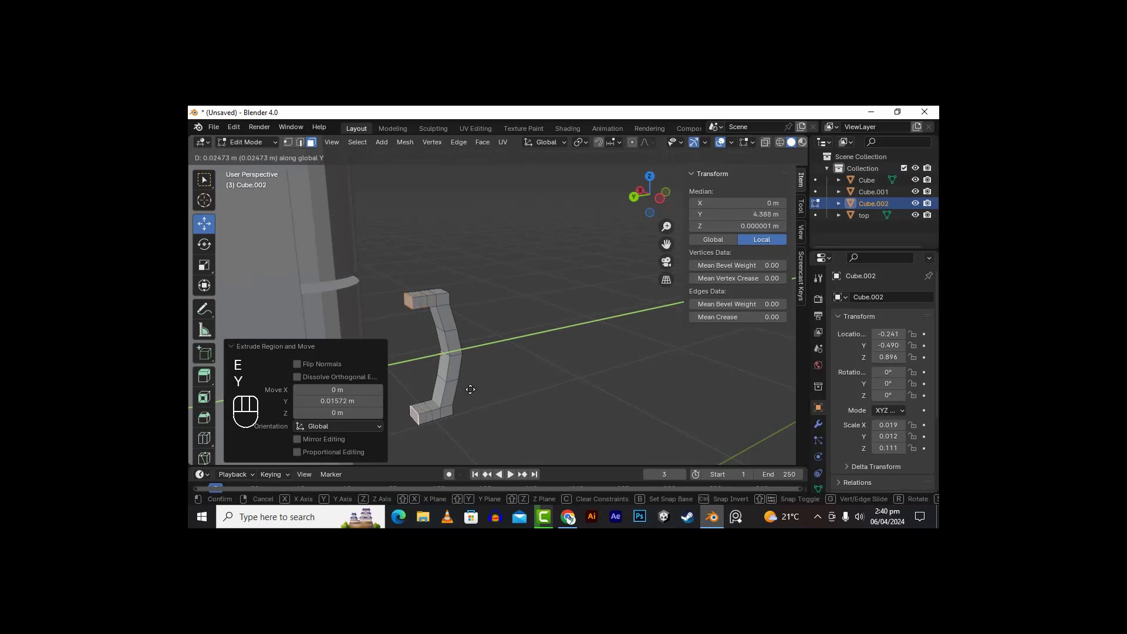
left_click(471, 389)
mouse_move(553, 335)
left_mouse_down("alt")
mouse_move(510, 335)
mouse_move(558, 315)
left_mouse_up("alt")
left_click_drag(666, 245, 657, 236)
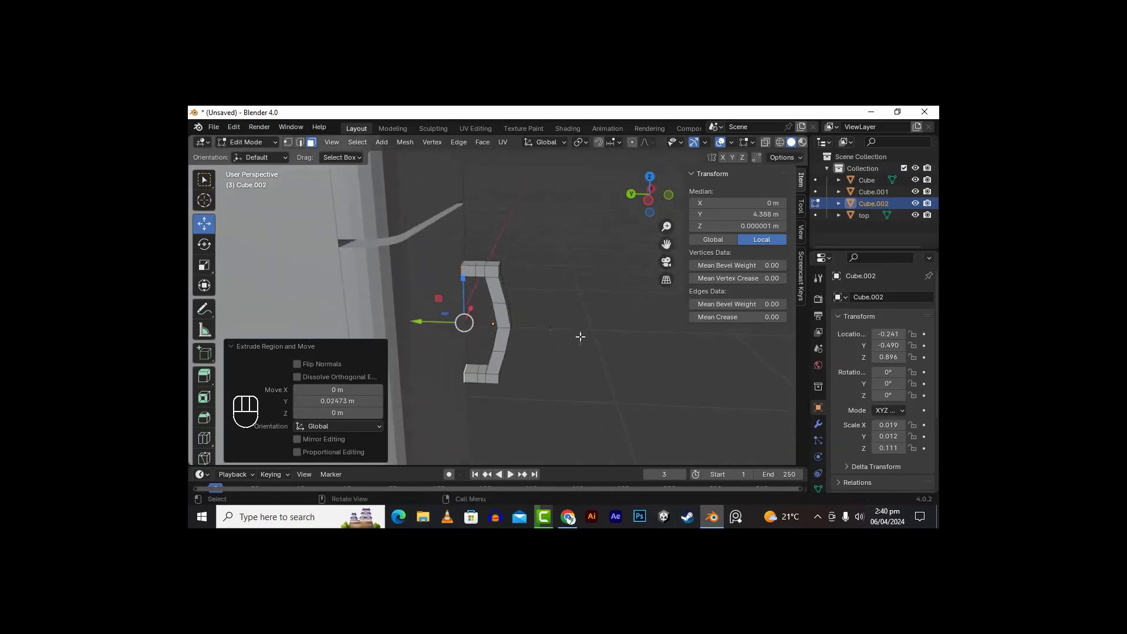
left_click_drag(579, 335, 617, 320, "alt")
left_click_drag(666, 243, 598, 281)
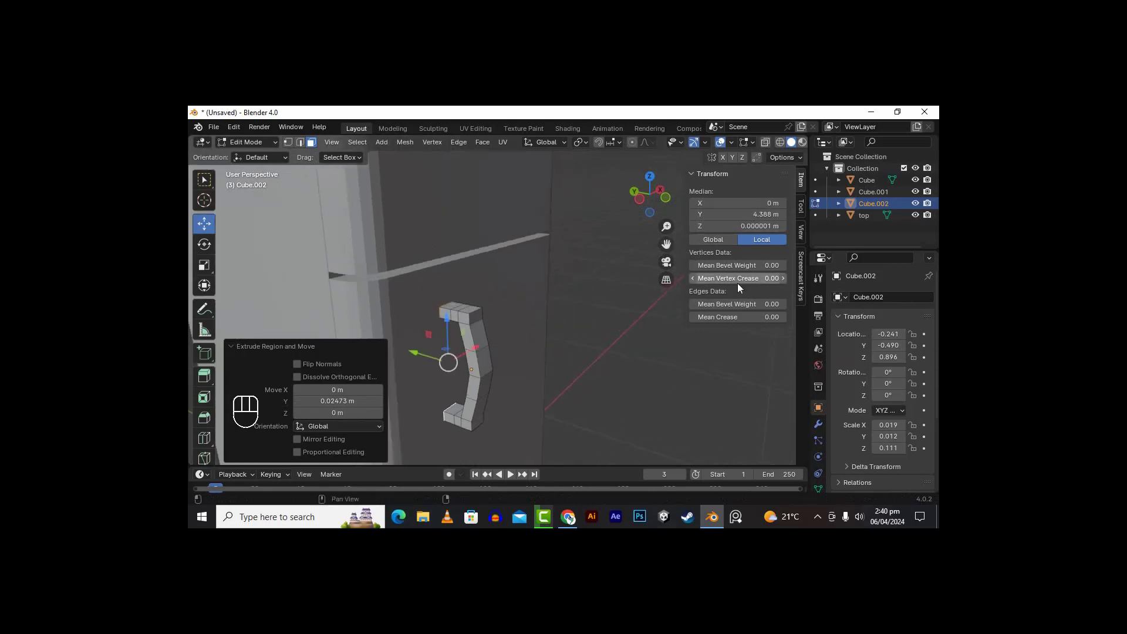
Step: Return the handle to Object Mode and add a Bevel modifier to it
left_click(819, 424)
key("Tab")
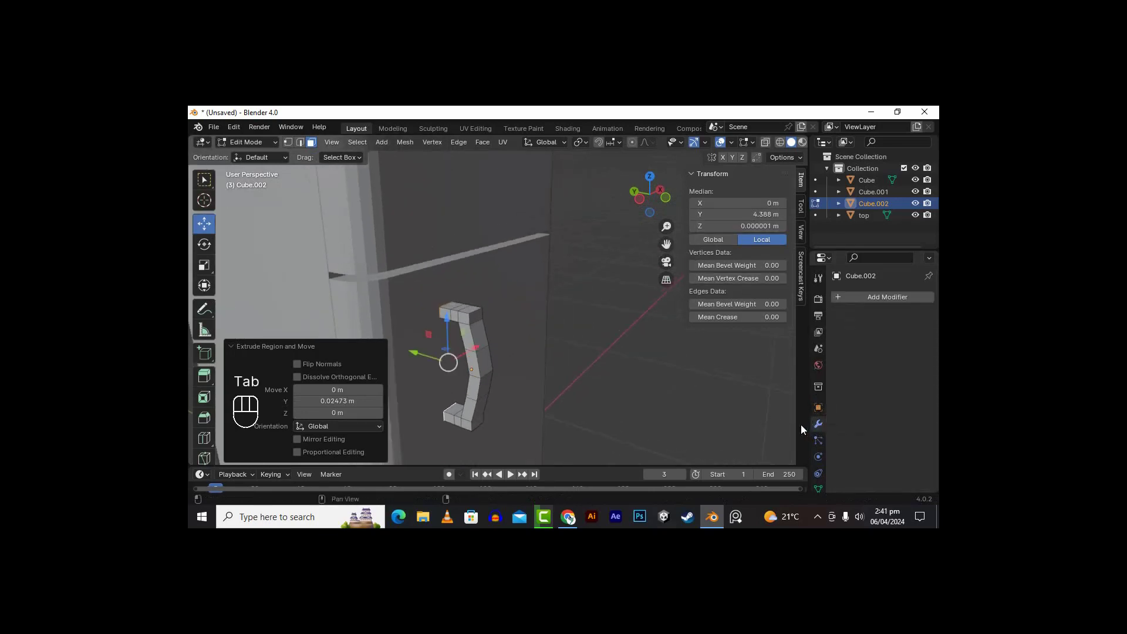
key("Tab")
left_click(881, 296)
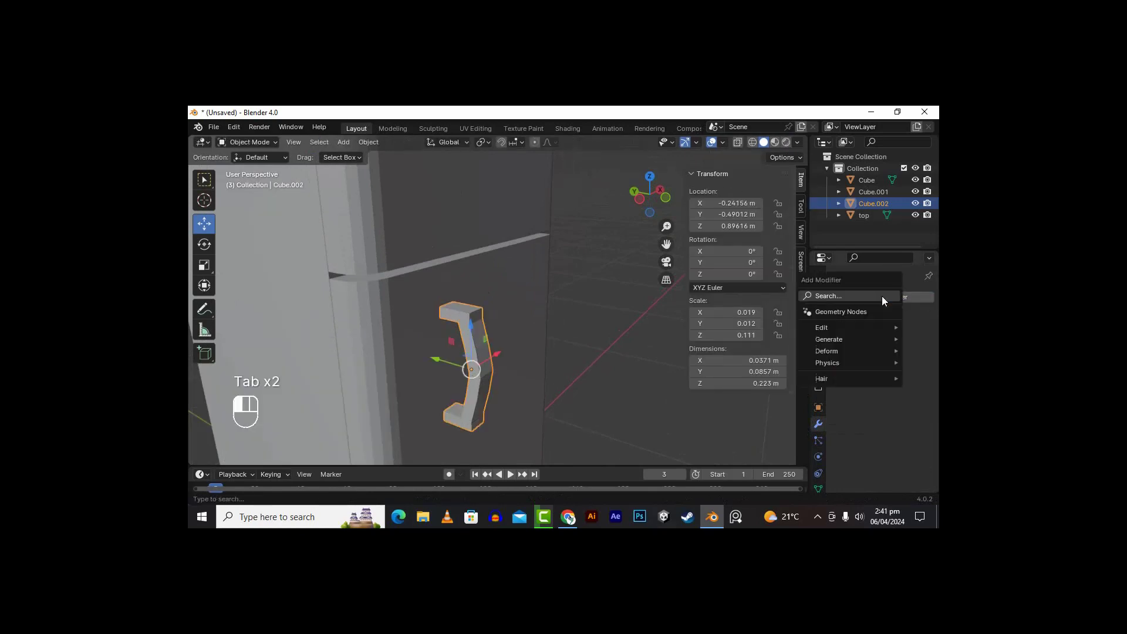
type("BE")
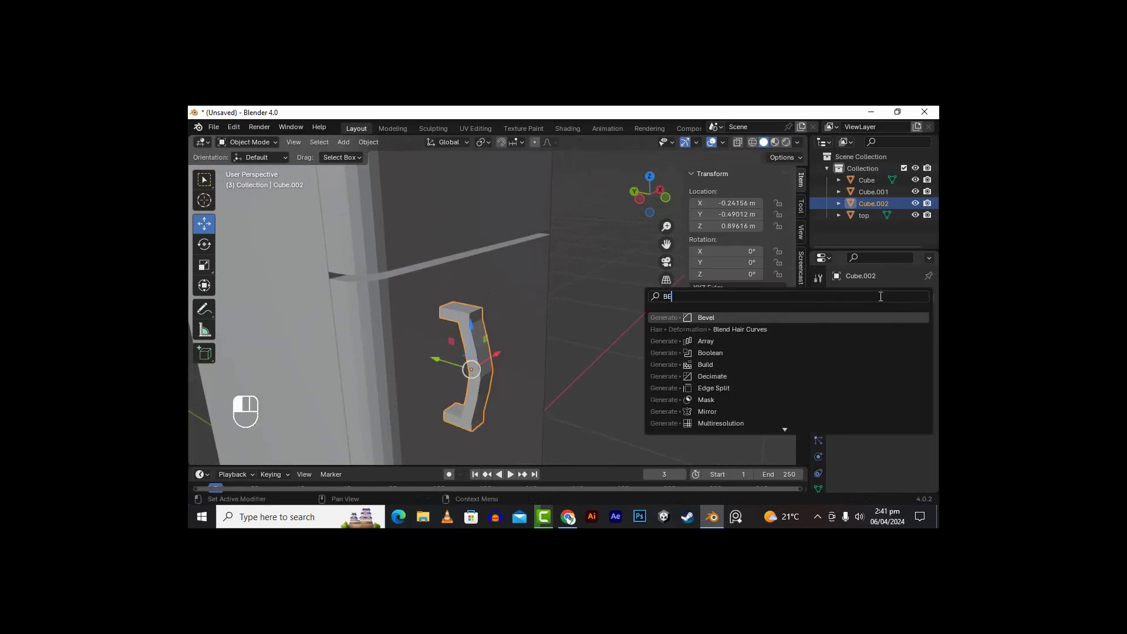
left_click(804, 320)
Step: Set the handle's Bevel amount to 0.01 m and its segments to 5
middle_click_drag(586, 352, 487, 365)
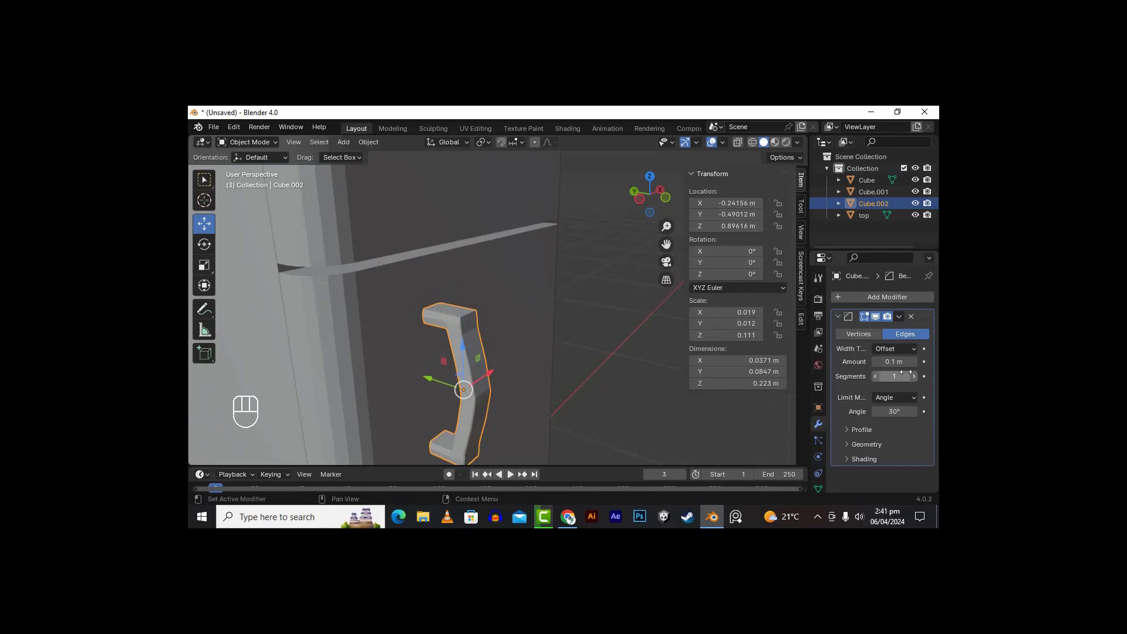
left_click(873, 362)
left_click(873, 362)
left_click(874, 363)
left_click(873, 363)
left_click(873, 362)
left_click(873, 362)
left_click(873, 362)
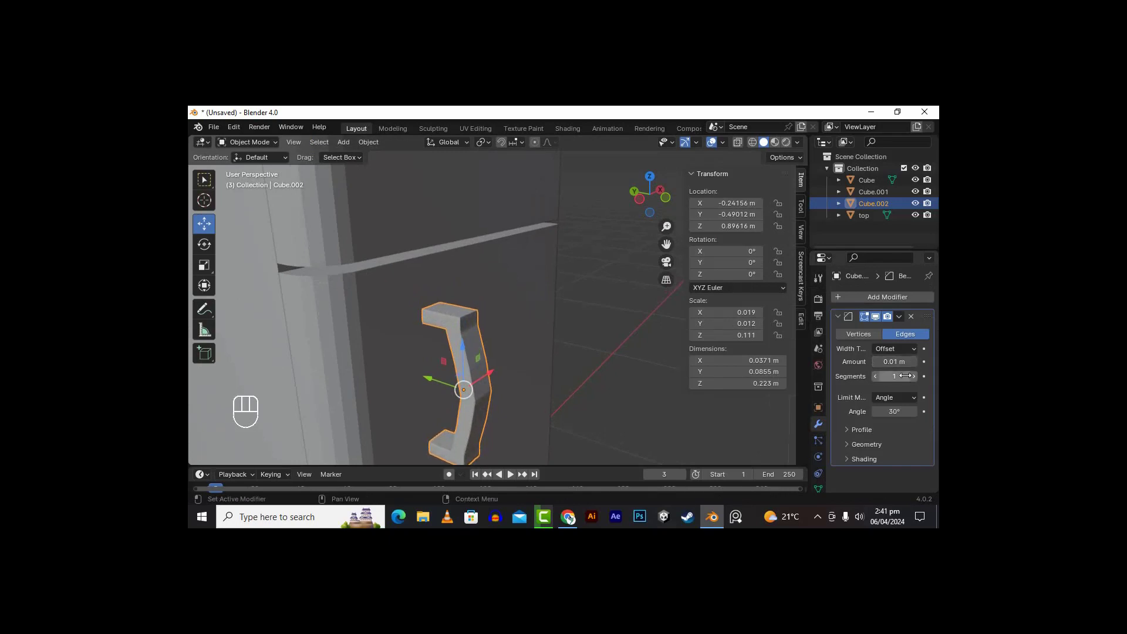
left_click(914, 377)
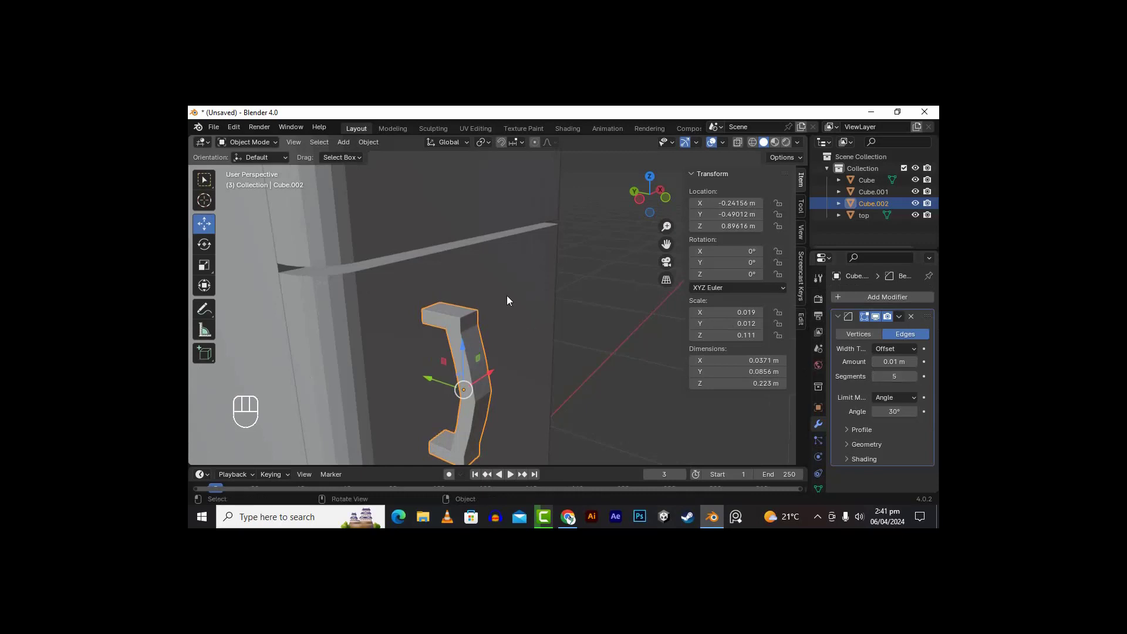
Step: Apply Shade Auto Smooth to the handle with a 30° angle
middle_click_drag(506, 294, 516, 276)
left_click_drag(666, 244, 666, 234)
scroll(525, 336, "up", 1)
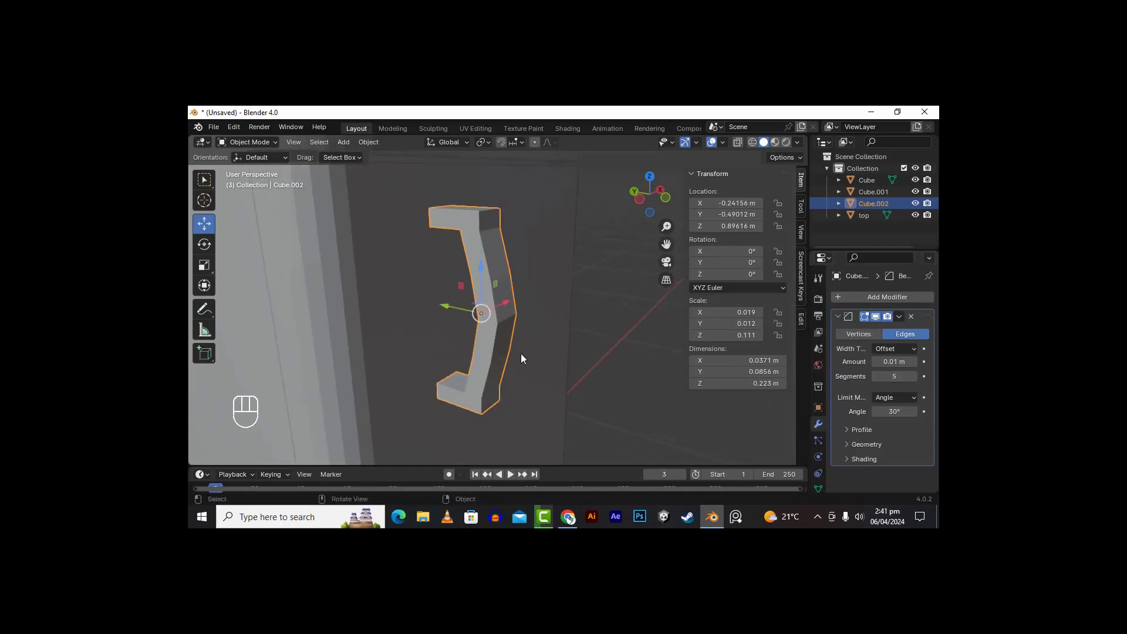
middle_click_drag(543, 384, 530, 375, "alt")
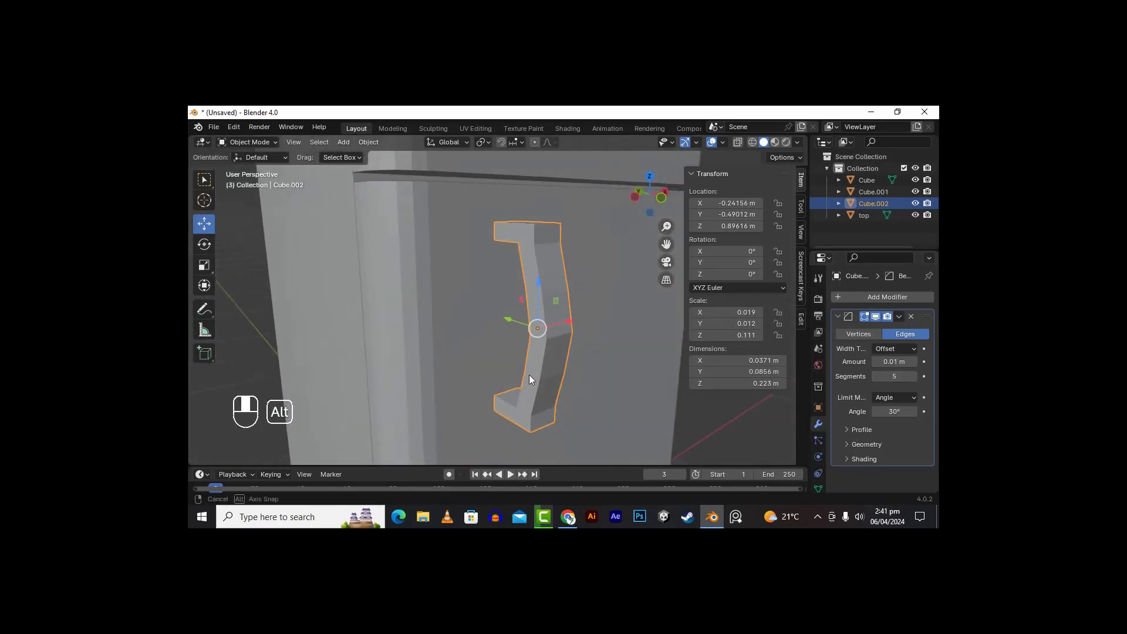
right_click(534, 366)
left_click(506, 297)
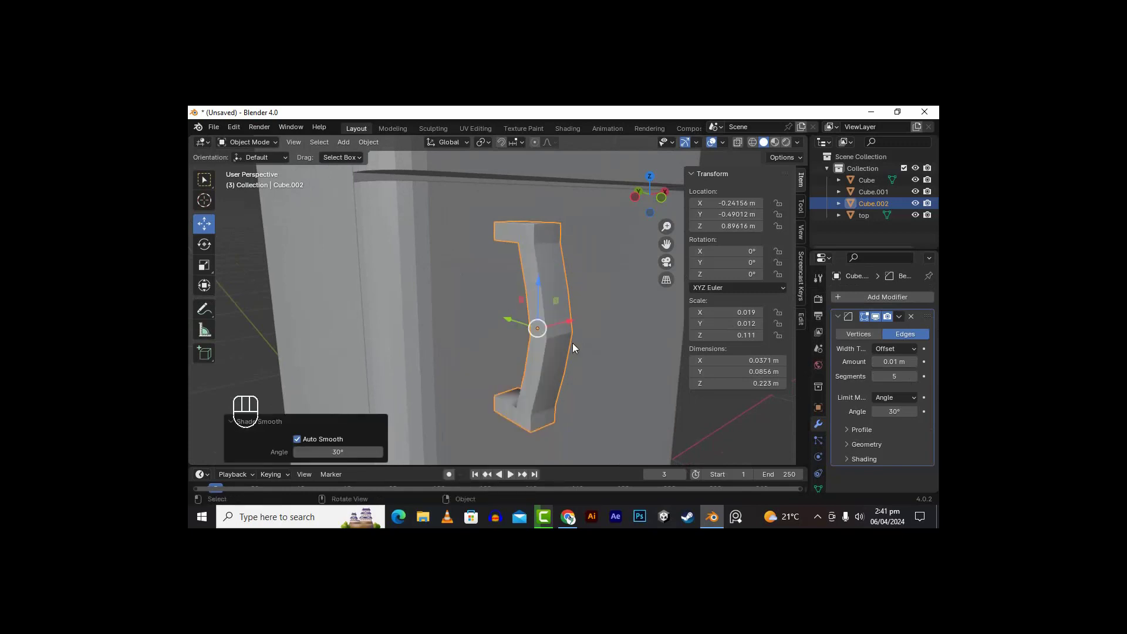
middle_click_drag(573, 343, 534, 336, "alt")
scroll(534, 336, "up", 4)
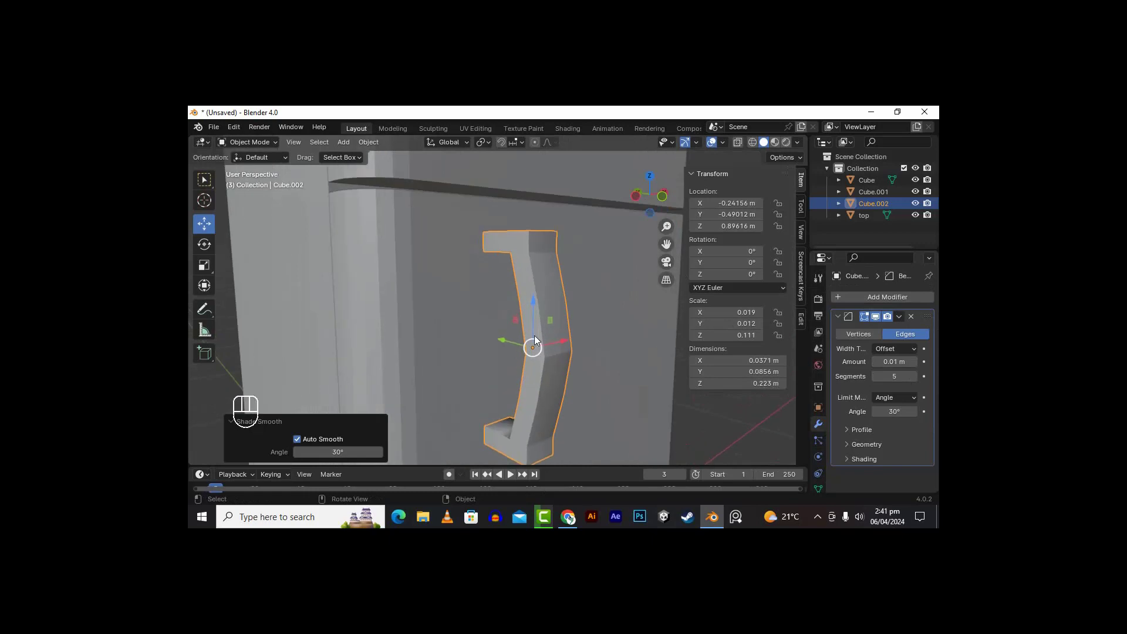
Step: In Edit Mode, select the handle's entire mesh and subdivide it with one cut
key("Tab")
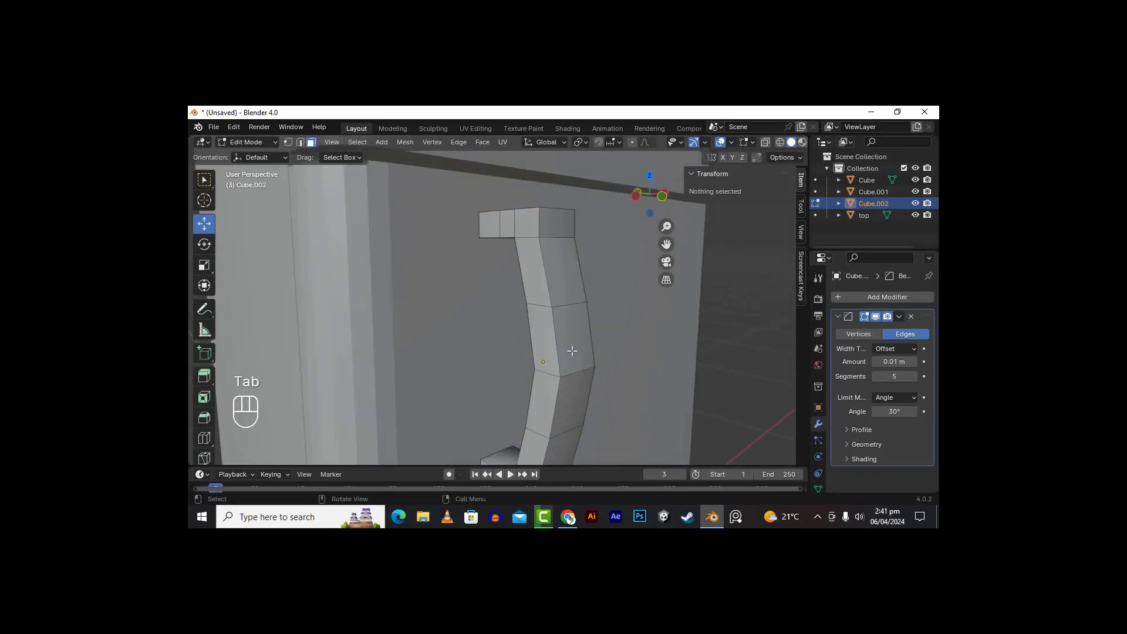
key("Tab")
key("Tab")
key("a")
right_click(572, 351)
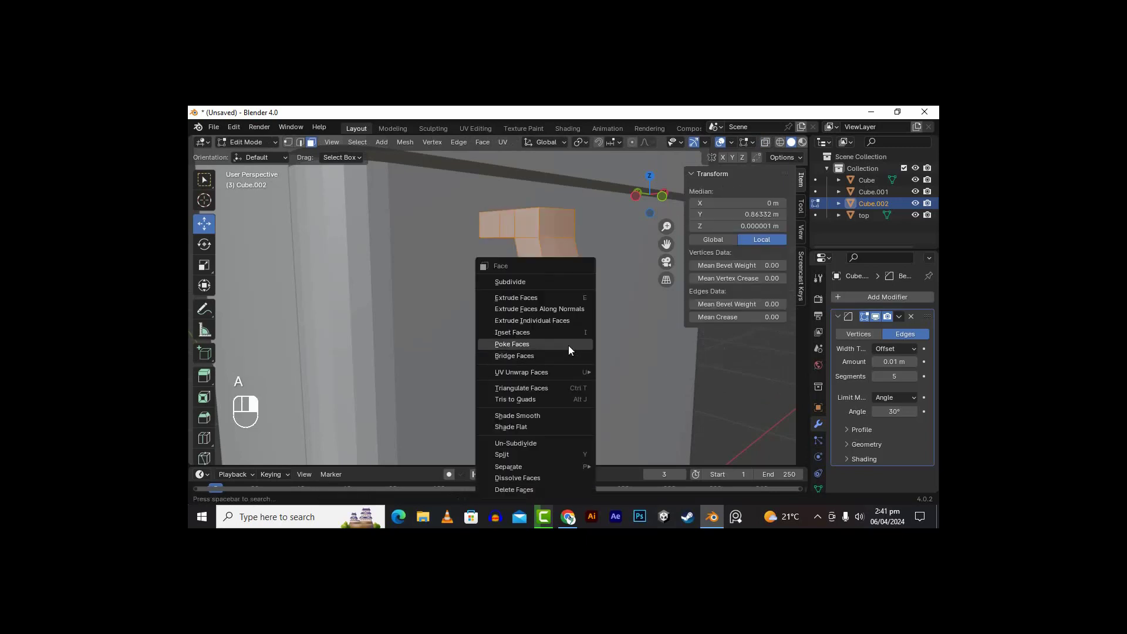
left_click(552, 282)
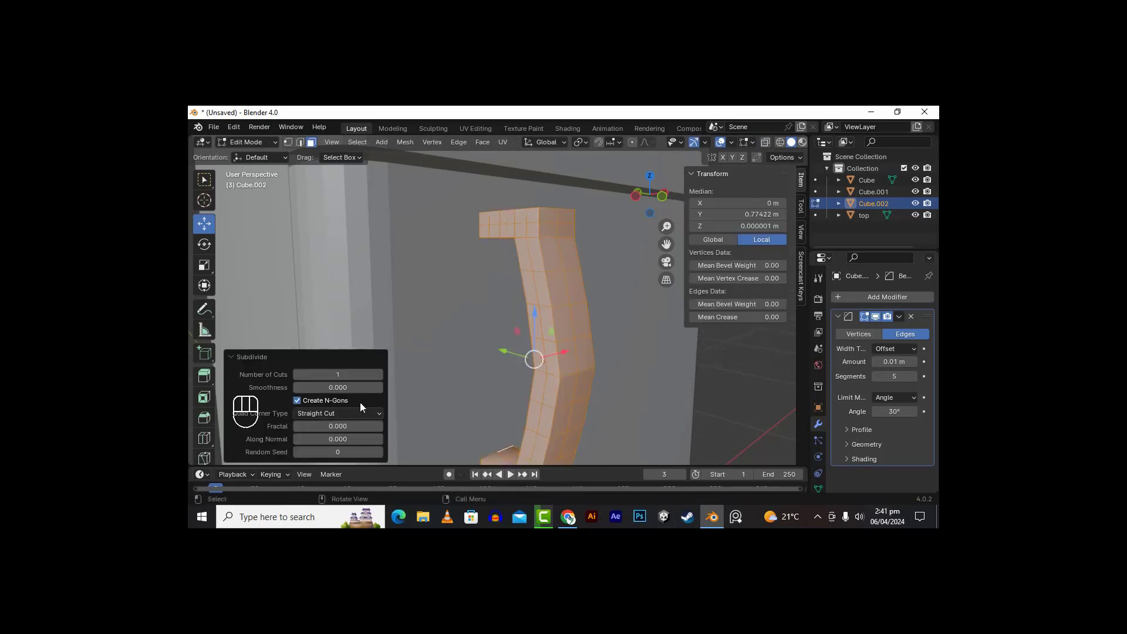
left_click(377, 375)
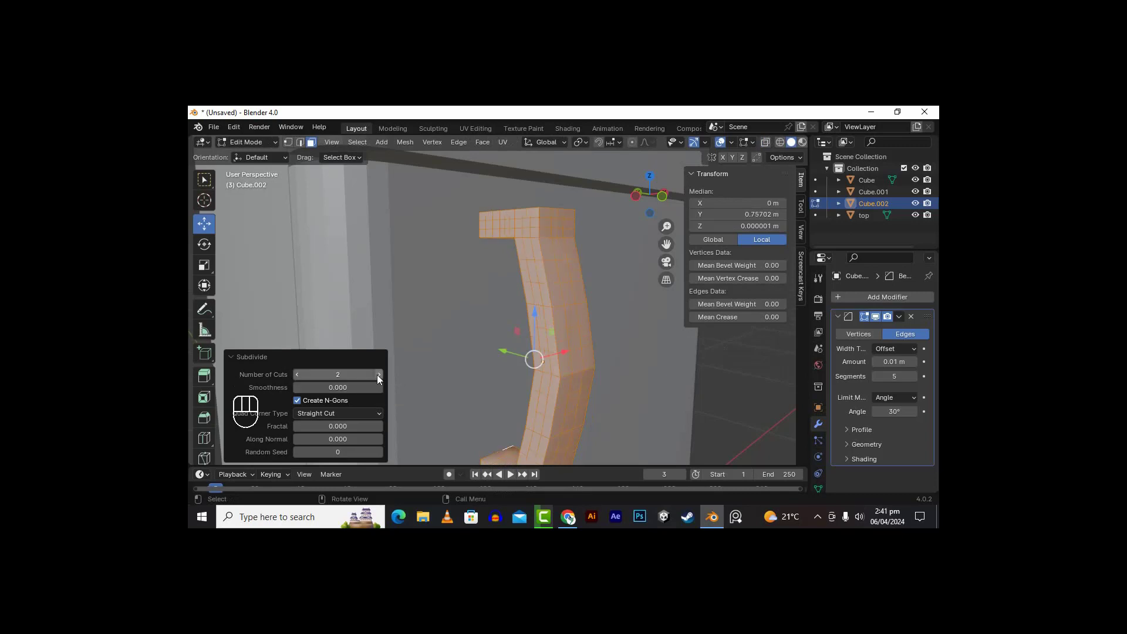
left_click(298, 378)
Step: Back in Object Mode, reapply Shade Auto Smooth to the subdivided handle
key("Tab")
right_click(570, 364)
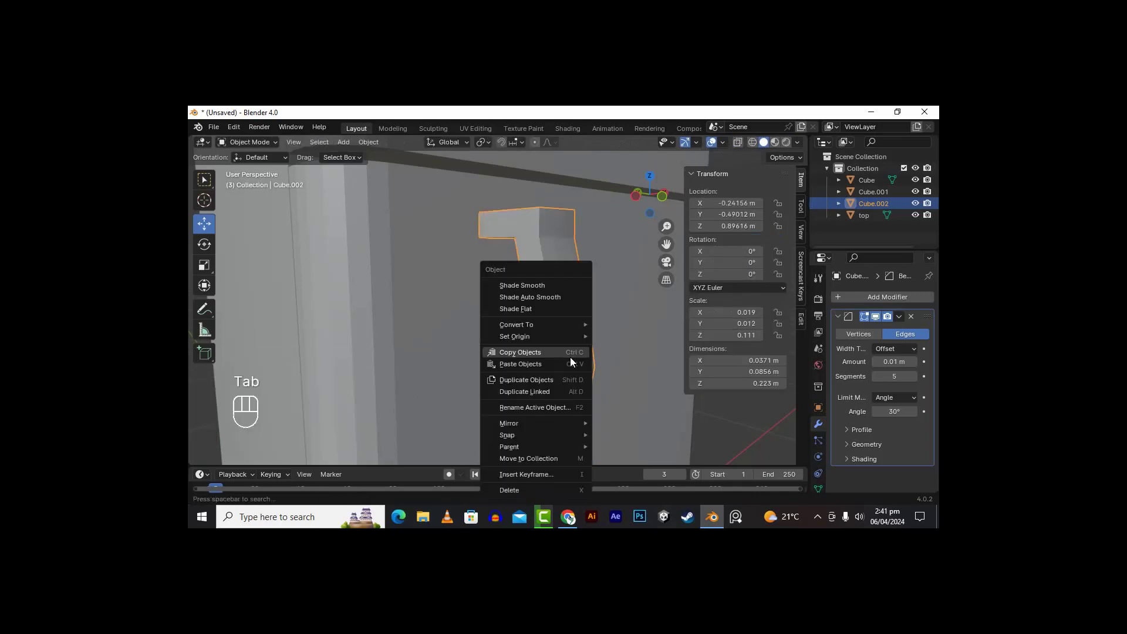
left_click(545, 301)
Step: Apply the handle's Bevel modifier permanently to its mesh
middle_click_drag(635, 336, 681, 368)
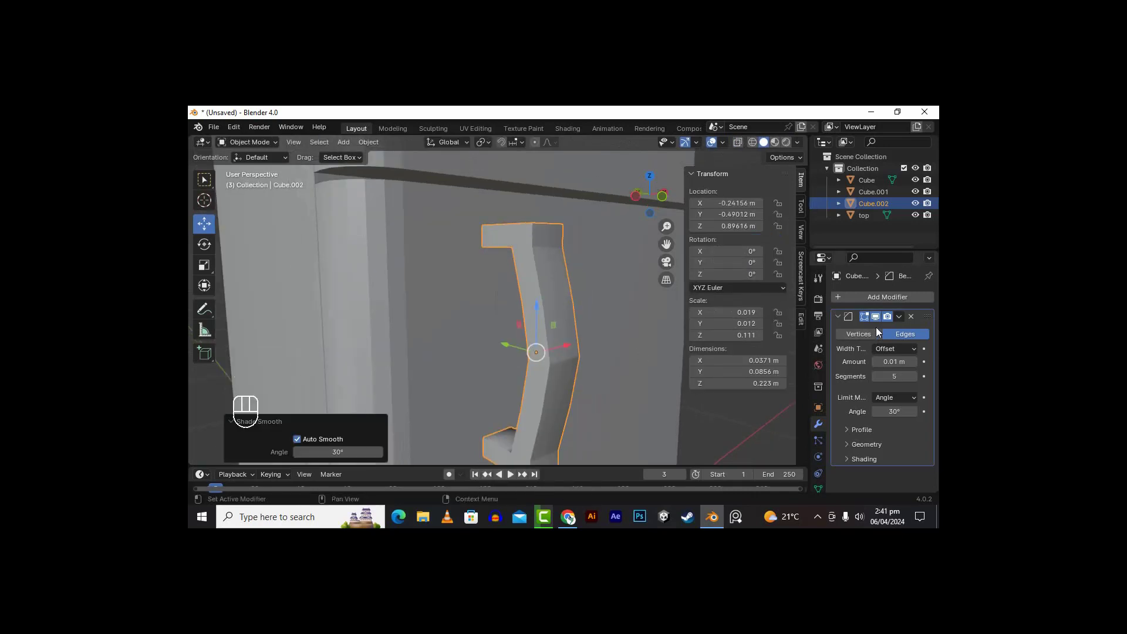
left_click(898, 316)
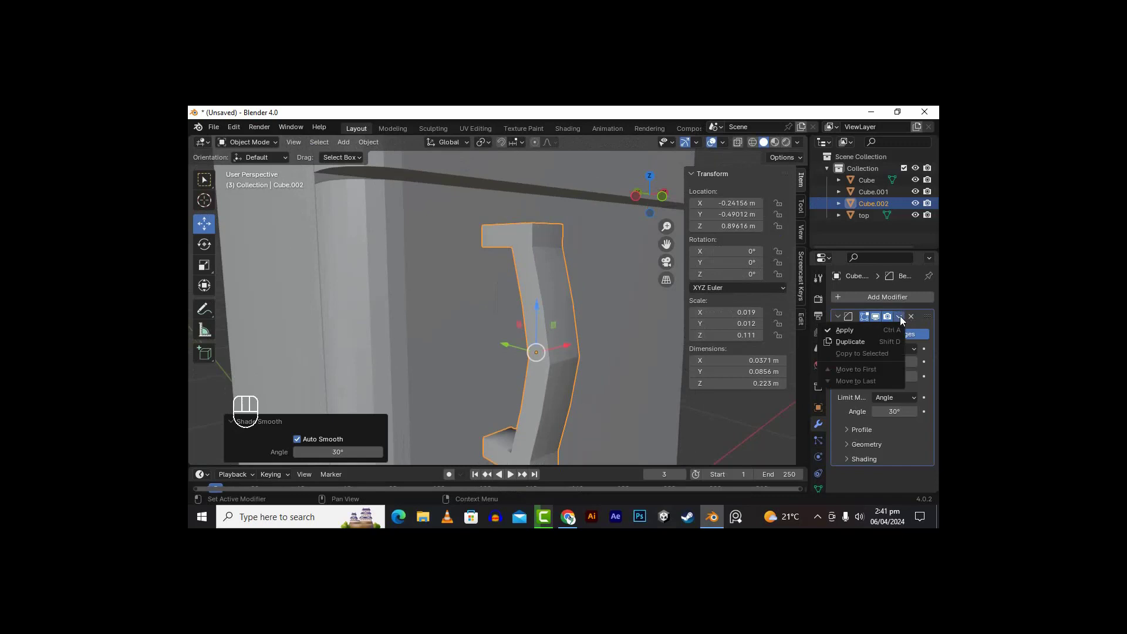
left_click(844, 331)
Step: Move the handle along Y by about 0.099 m so its legs meet the lower door
middle_click_drag(698, 346, 409, 301)
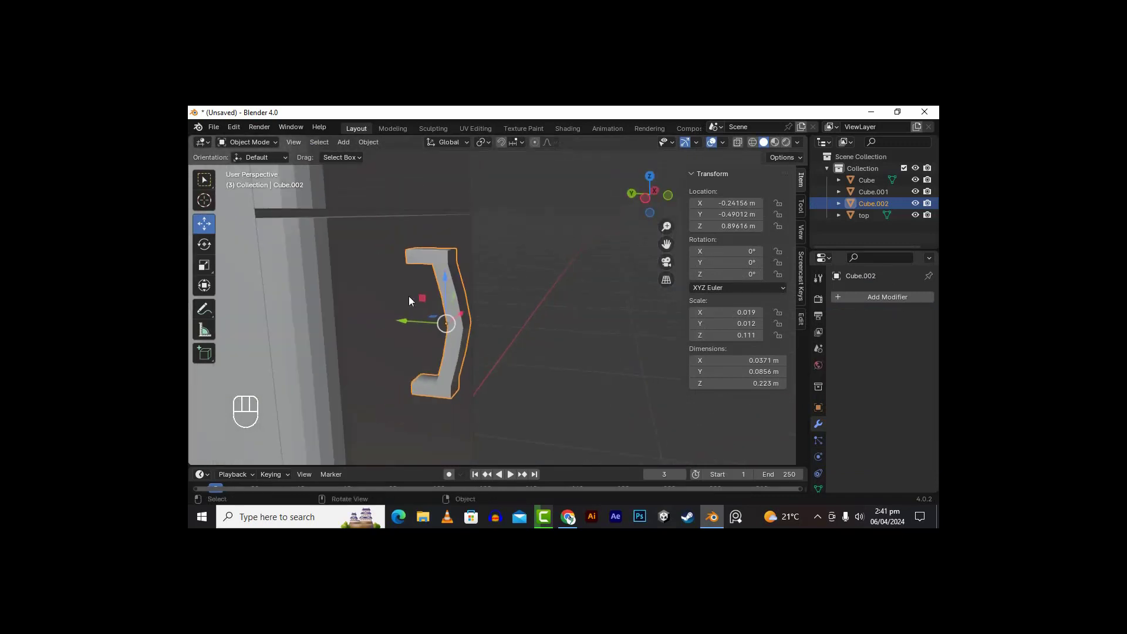
left_click_drag(399, 318, 334, 311)
middle_click_drag(334, 312, 463, 344)
left_click_drag(668, 244, 543, 261)
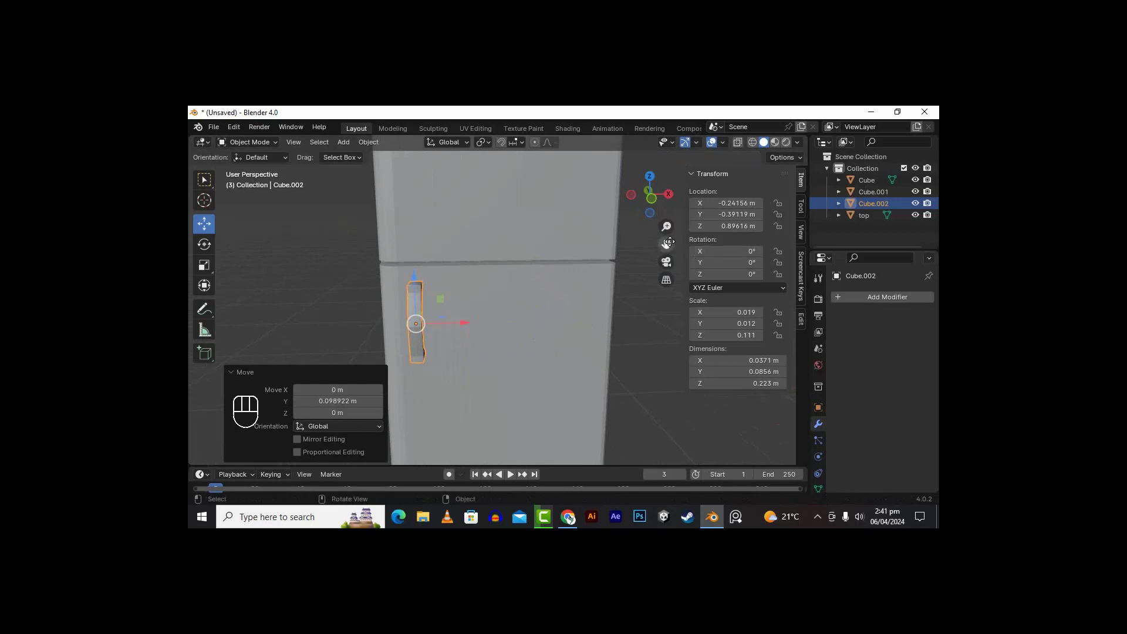
Step: Duplicate the lower door's handle and move the copy about 0.329 m up along Z onto the upper door
left_click_drag(667, 244, 710, 255)
key("shift+d")
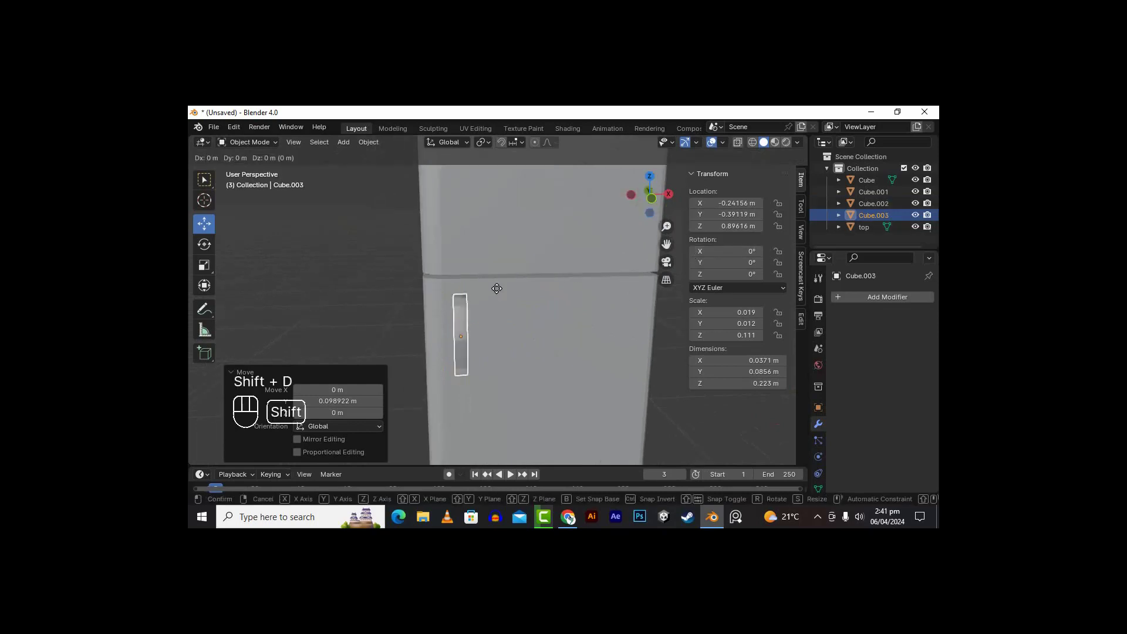
key("z")
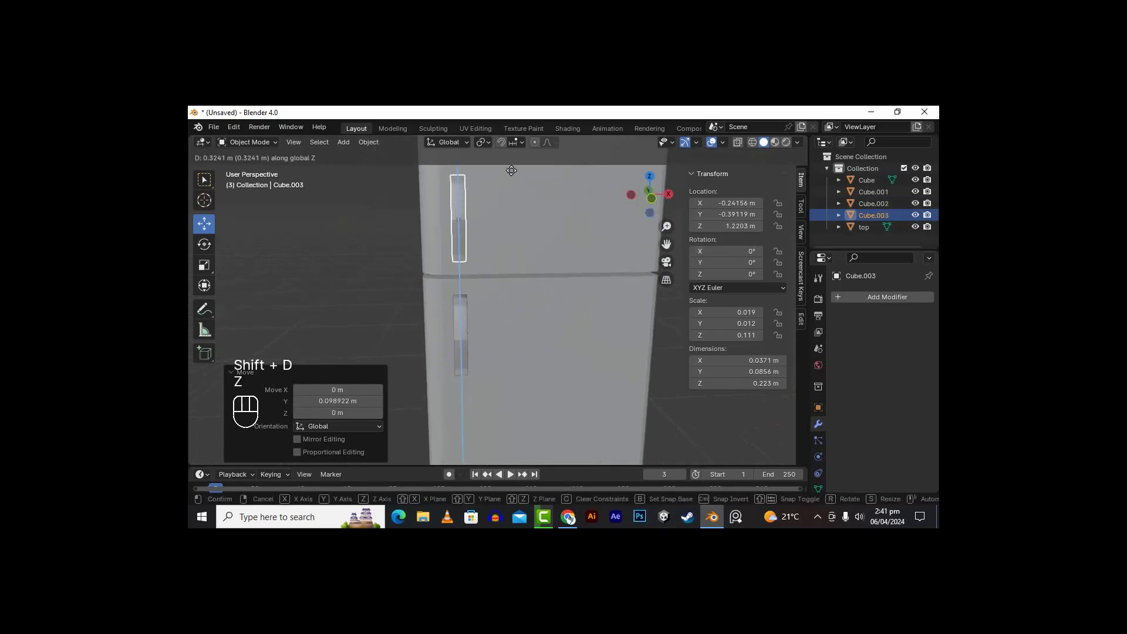
left_click(513, 169)
Step: Add a Bevel modifier to the fridge's door object
left_click_drag(512, 169, 628, 322, "alt")
scroll(627, 329, "down", 6)
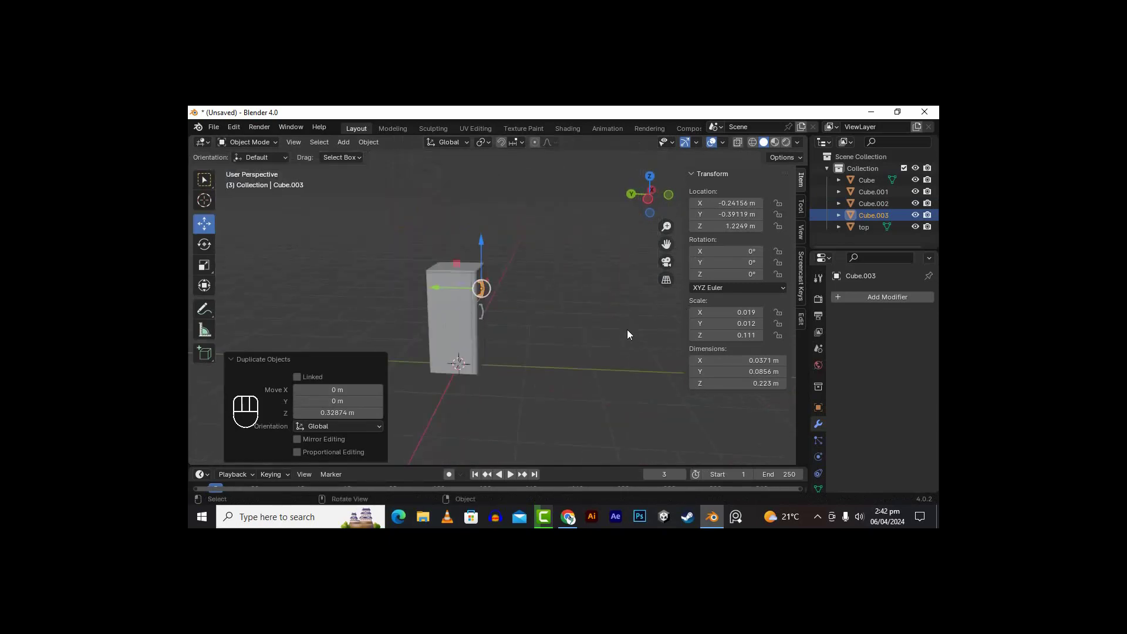
scroll(502, 362, "up", 5)
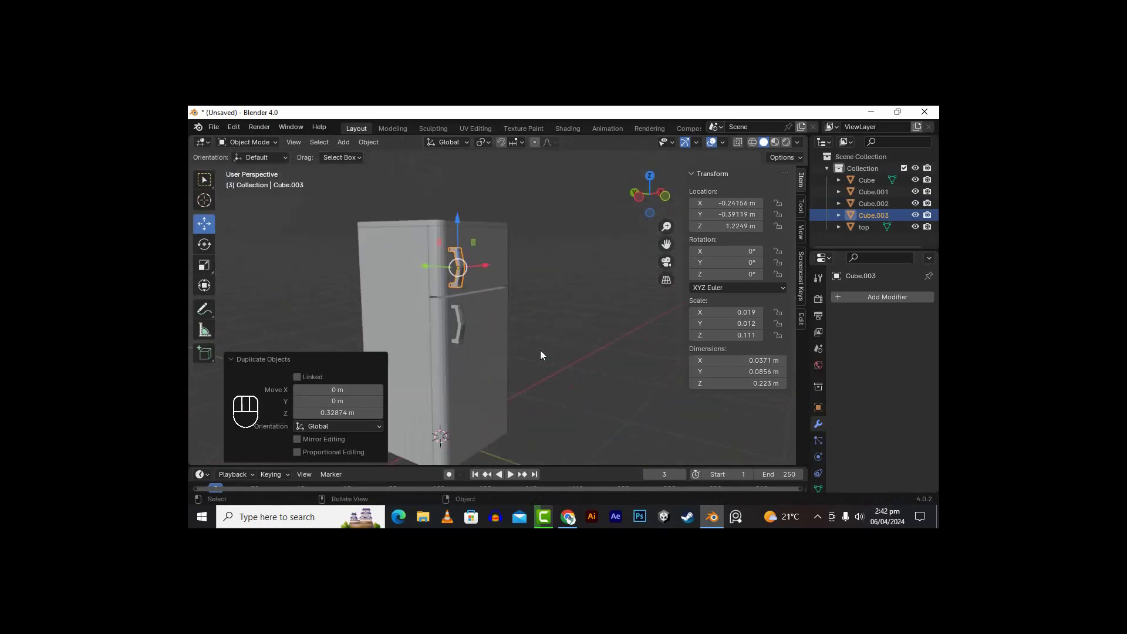
left_click_drag(540, 352, 491, 355, "alt")
left_click_drag(666, 244, 641, 263)
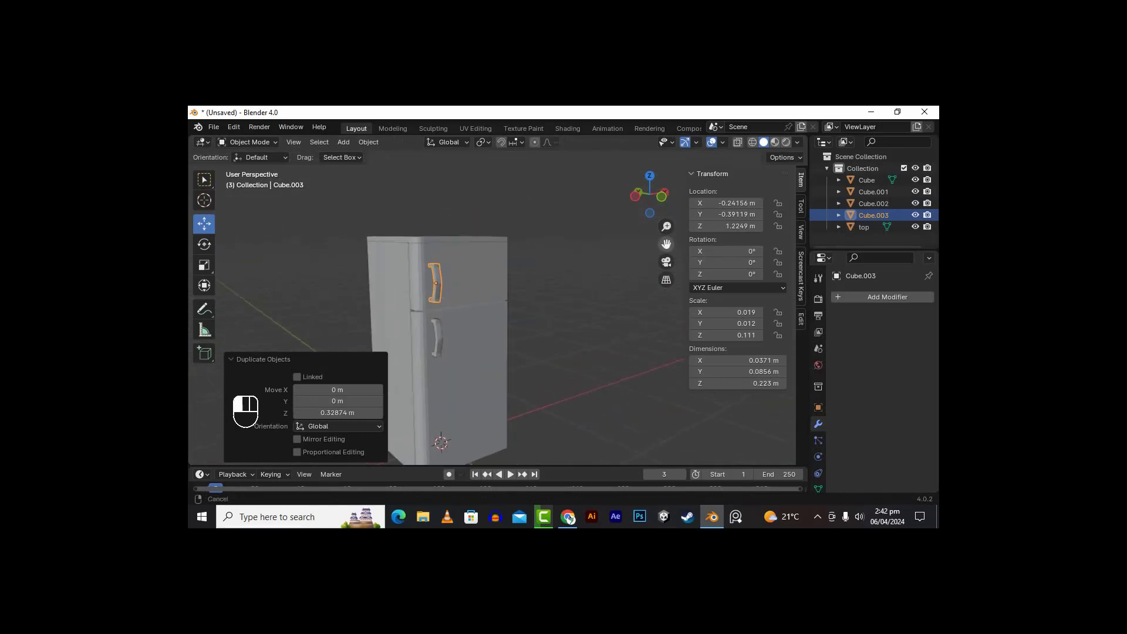
left_click(485, 277)
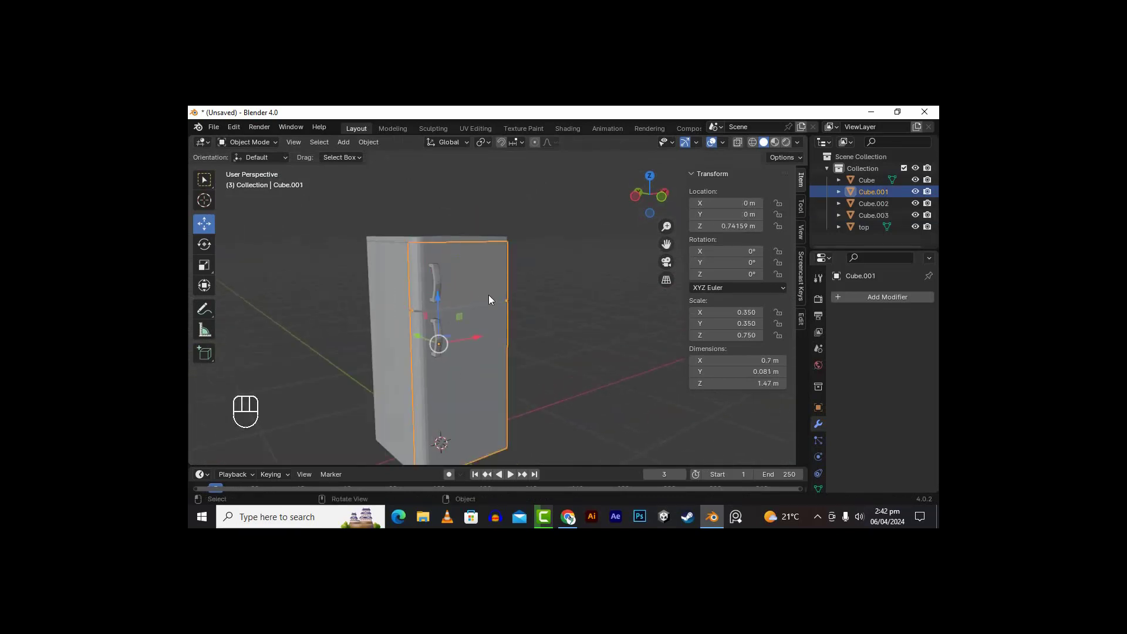
left_click(867, 298)
type("B")
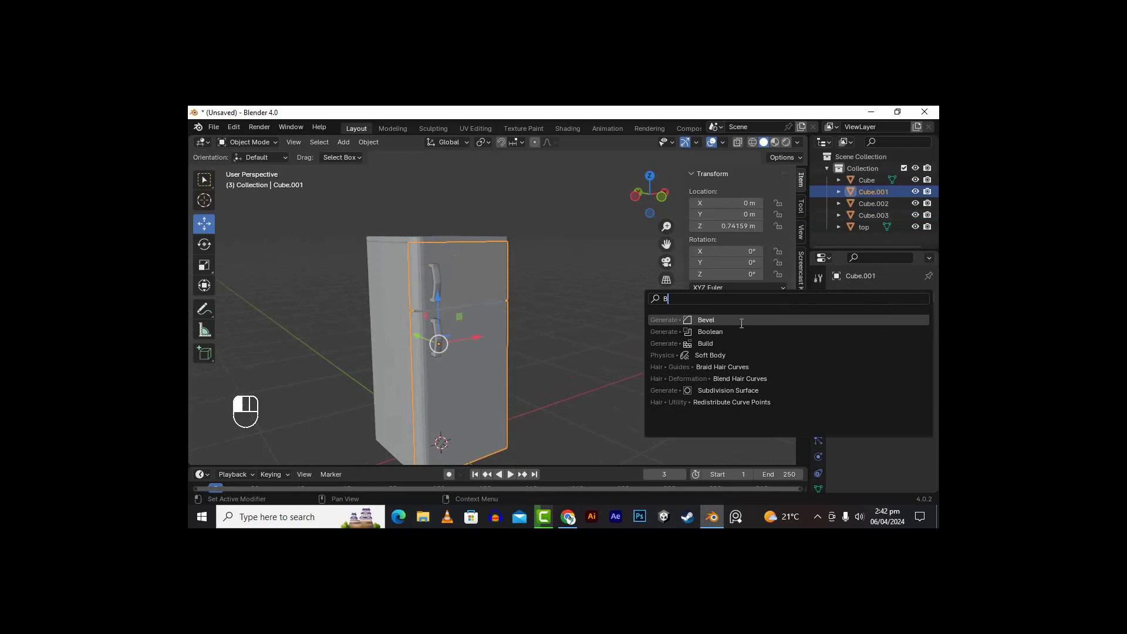
left_click(742, 321)
Step: Set the doors' Bevel amount to 0.01 m and its segments to 5
scroll(439, 318, "up", 4)
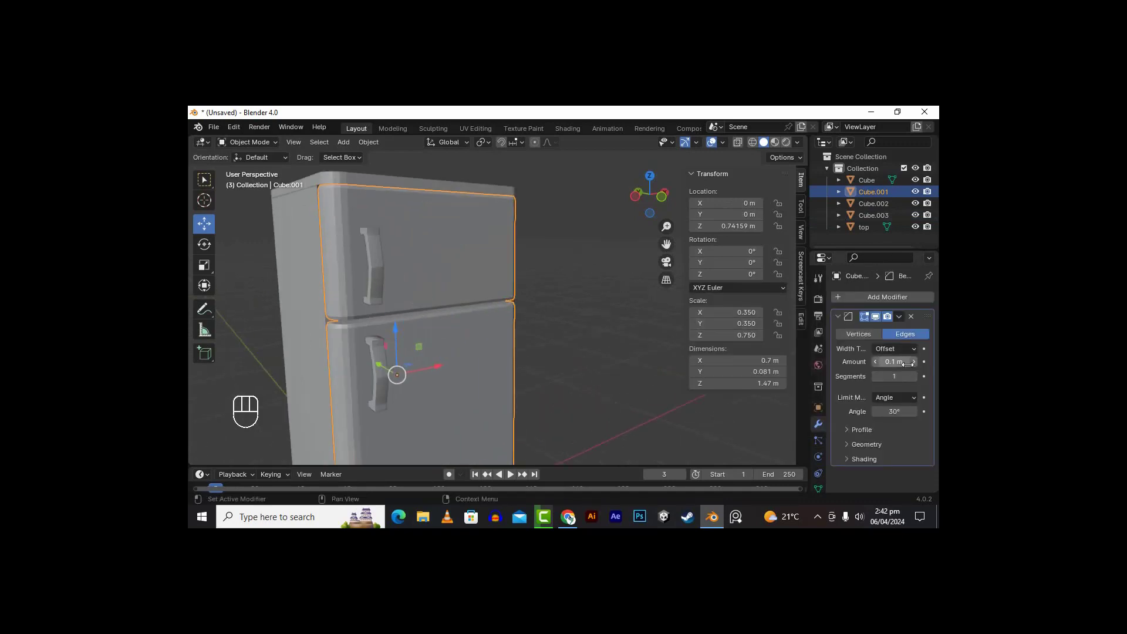
left_click(875, 362)
left_click(874, 361)
left_click(874, 362)
left_click(874, 361)
left_click(874, 361)
left_click(875, 362)
left_click(874, 361)
left_click(875, 361)
left_click(875, 362)
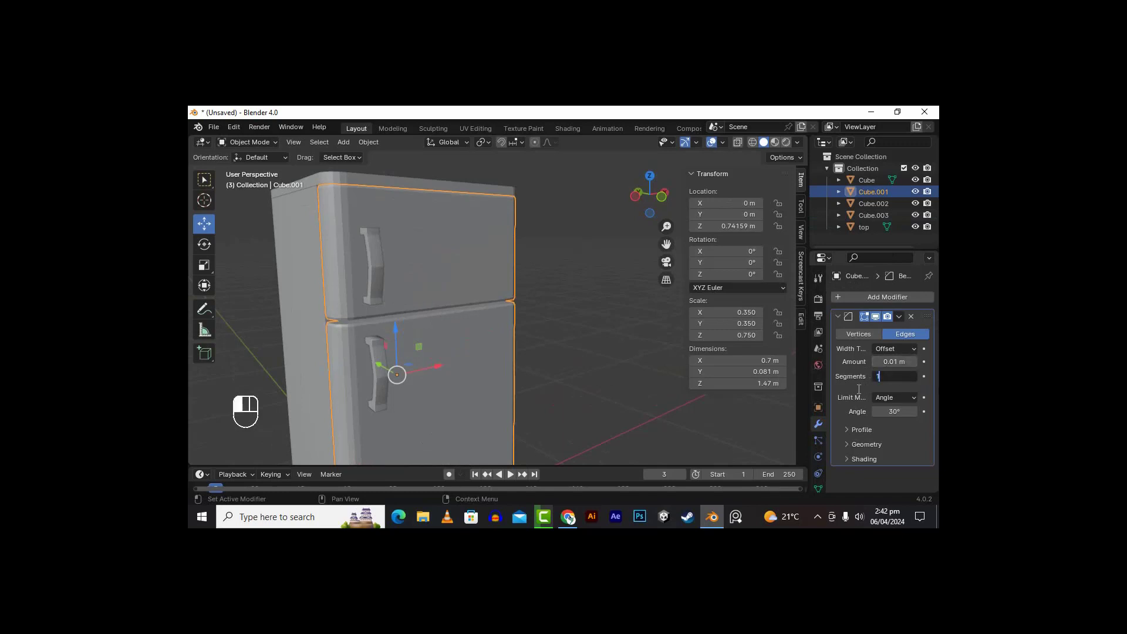
left_click(911, 378)
left_click(911, 378)
left_click(911, 378)
left_click(911, 378)
Step: Add a Bevel modifier to the fridge's top panel
scroll(548, 329, "down", 2)
left_click_drag(574, 326, 458, 340, "alt")
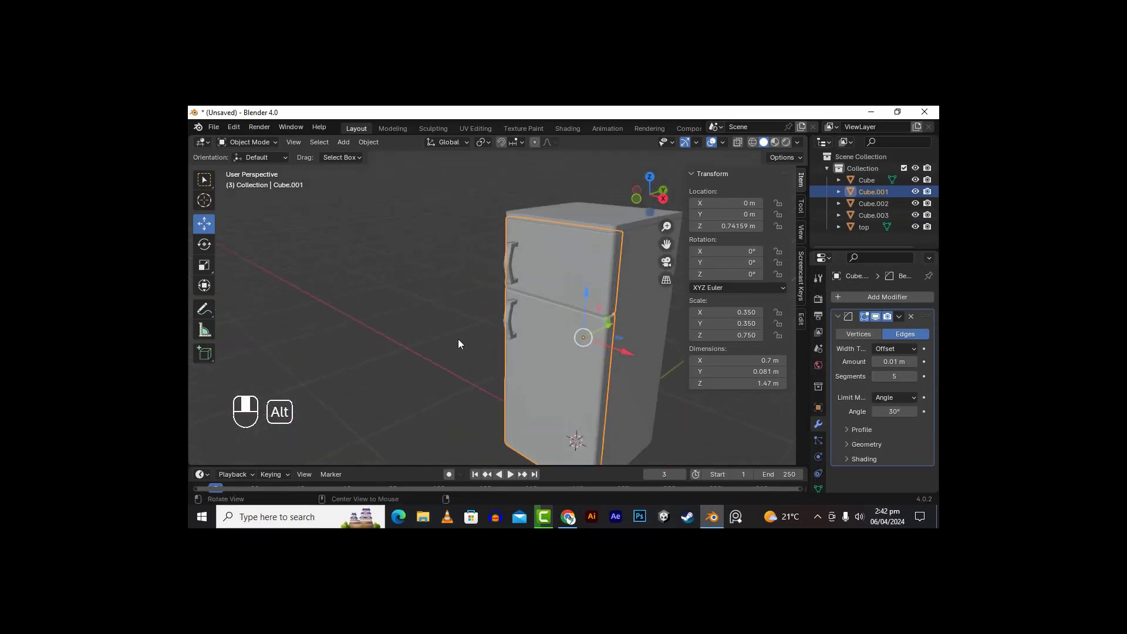
left_click(565, 203)
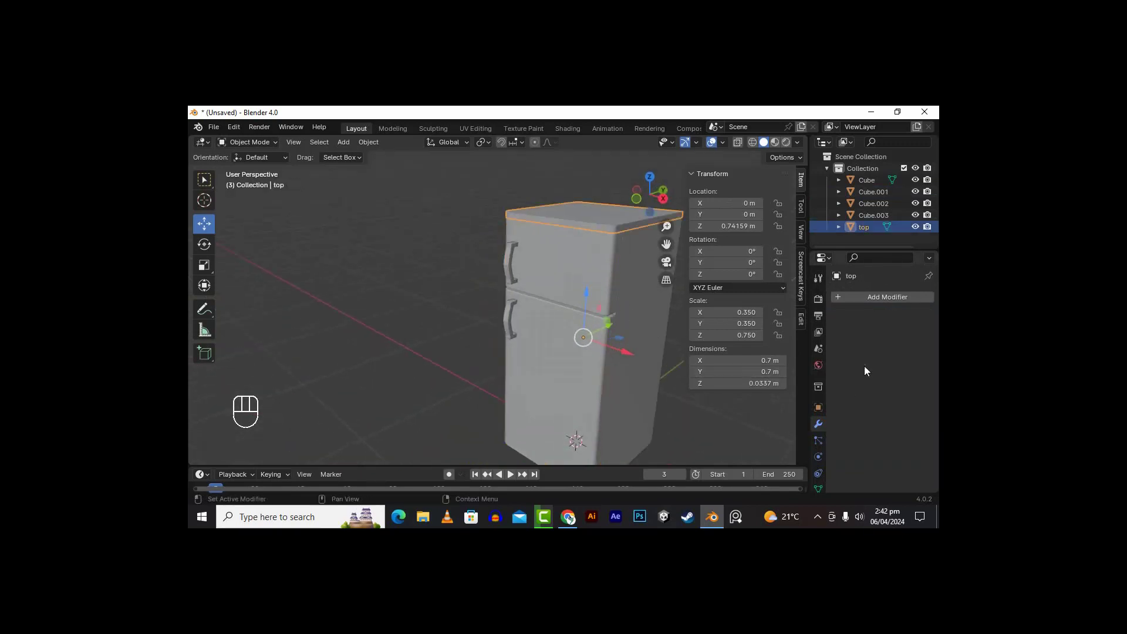
left_click(865, 297)
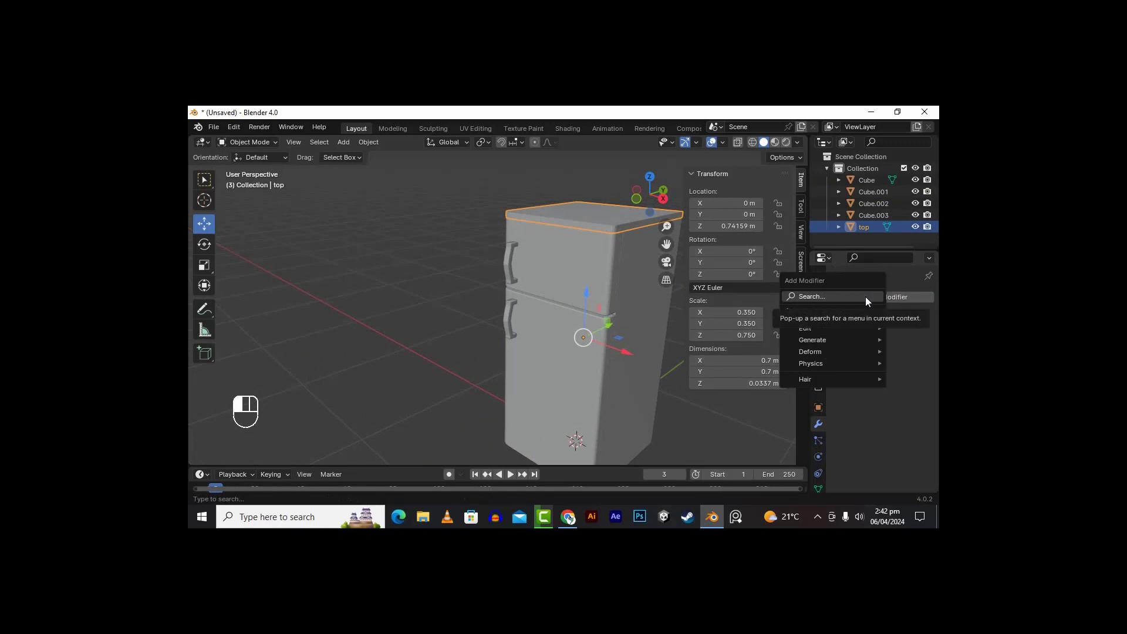
type("B")
left_click(760, 317)
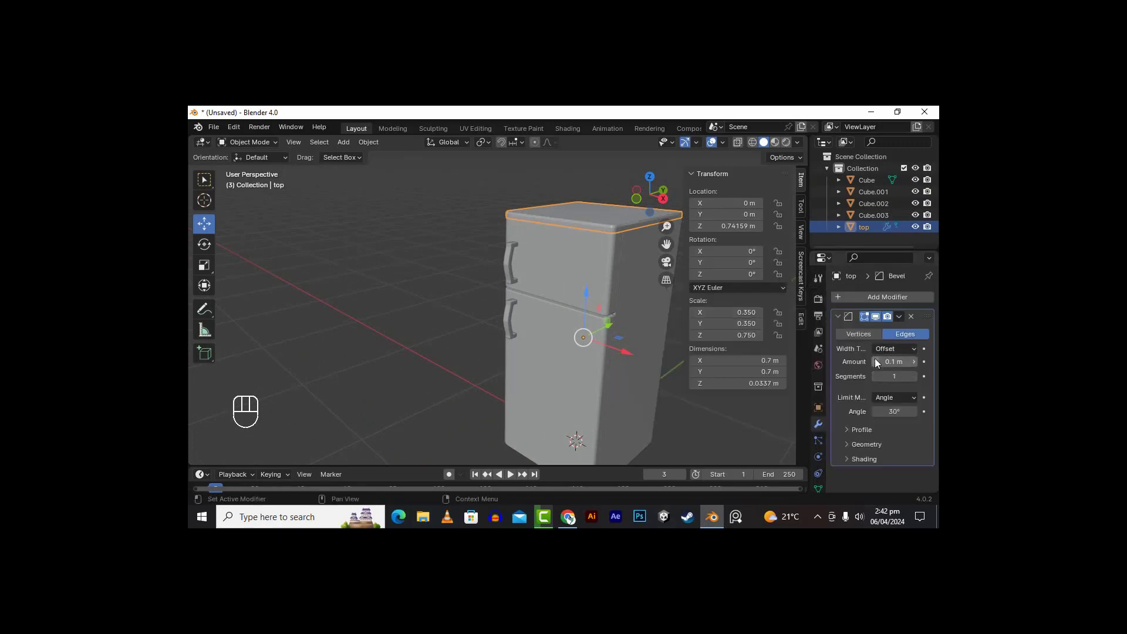
Step: Set the top panel's Bevel amount to 0.01 m with 5 segments
mouse_move(876, 362)
left_mouse_down()
mouse_move(886, 361)
mouse_move(851, 361)
mouse_move(875, 361)
left_mouse_up()
left_click(876, 362)
left_click(914, 376)
left_click(915, 376)
left_click(914, 375)
left_click(914, 376)
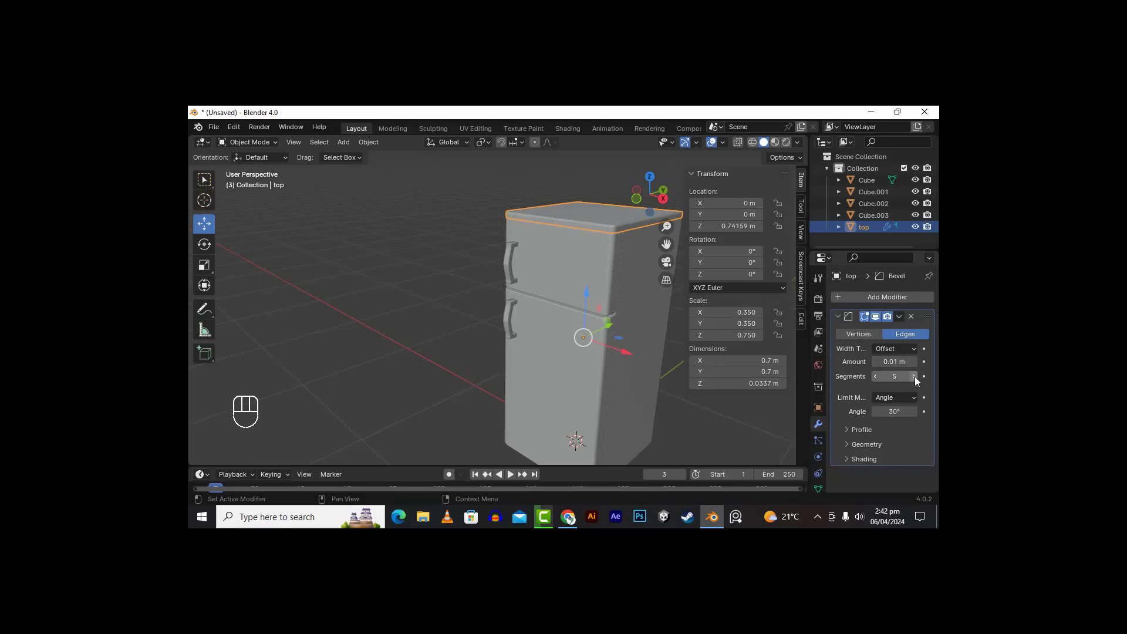
Step: Give the top panel Shade Auto Smooth and apply its Bevel modifier permanently
right_click(600, 223)
left_click(597, 223)
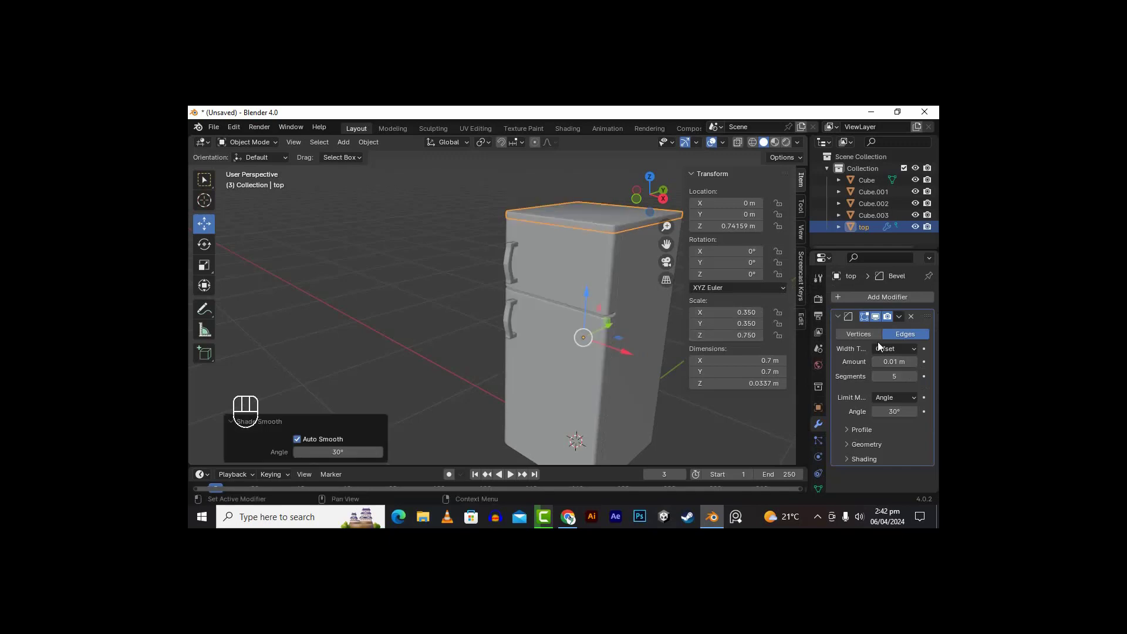
left_click(900, 316)
left_click(879, 326)
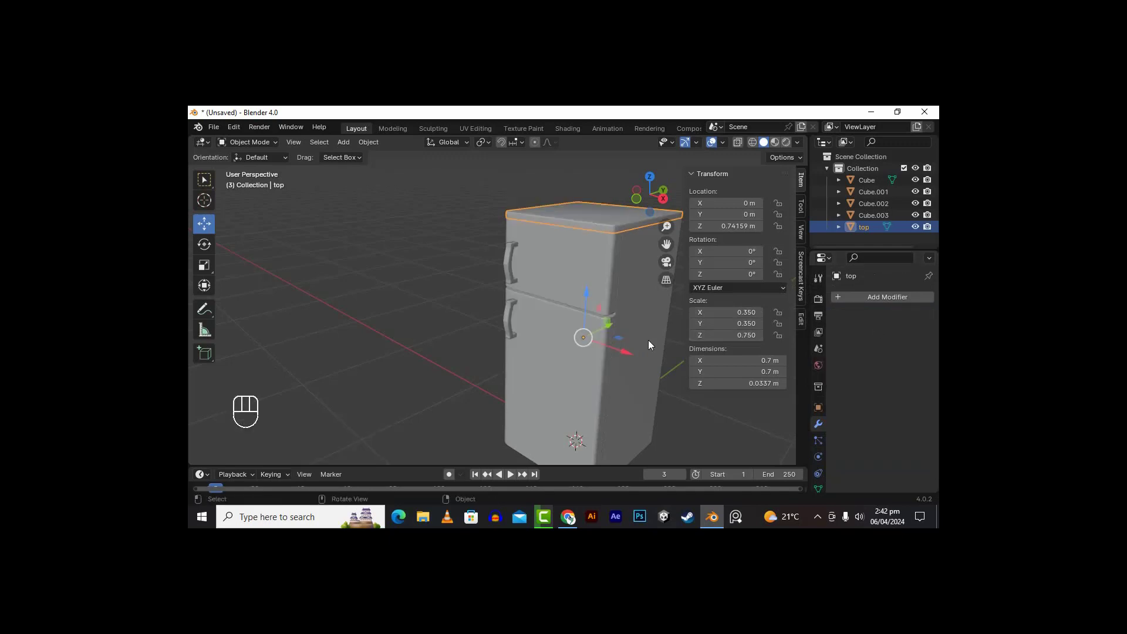
Step: Apply the door object's Bevel modifier permanently and give the doors Shade Auto Smooth
left_click(602, 307)
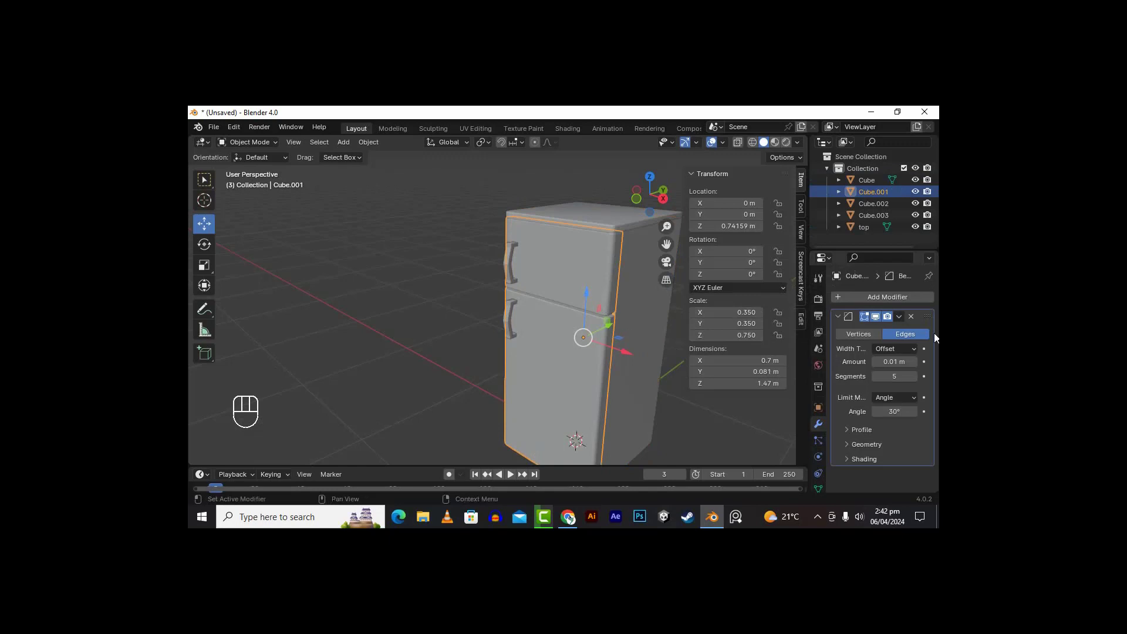
left_click(898, 316)
left_click(871, 328)
right_click(563, 256)
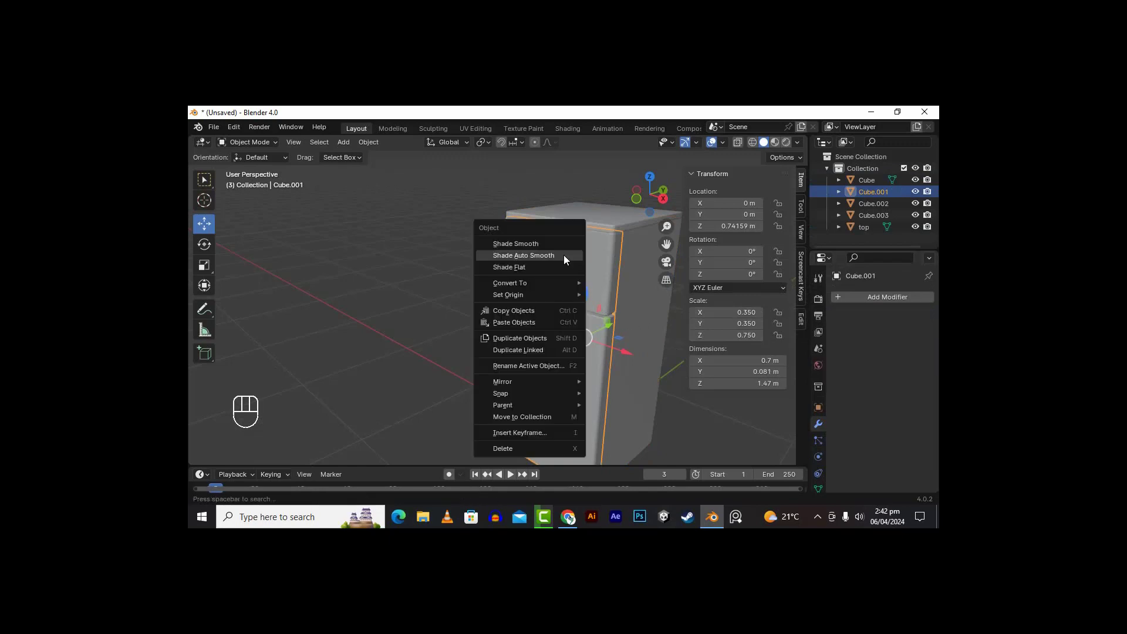
left_click(561, 257)
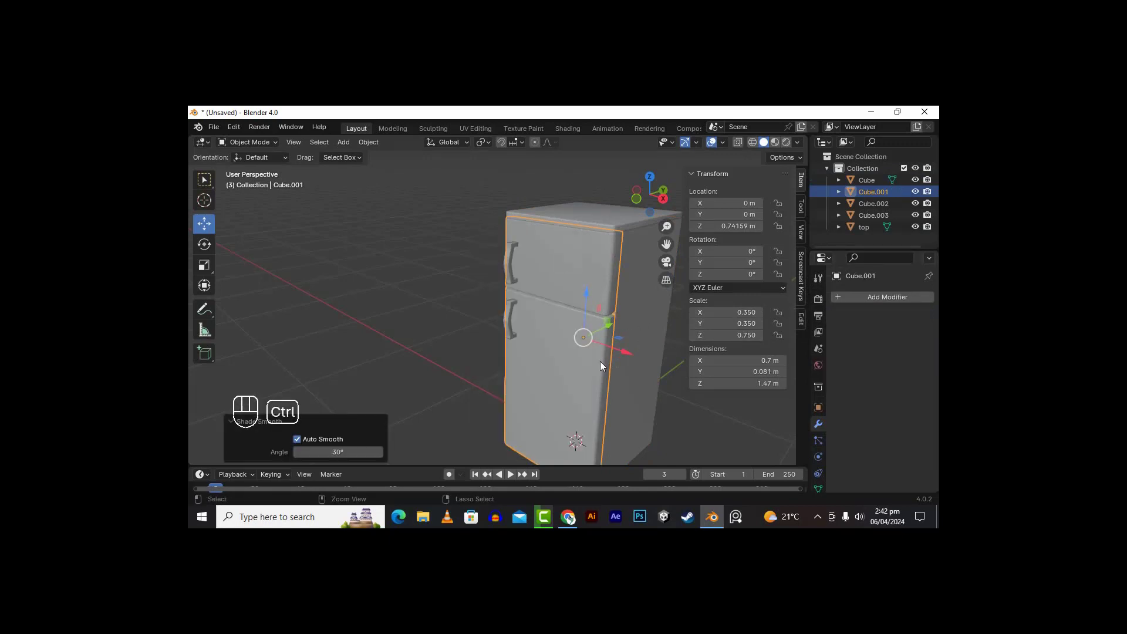
Step: Apply the scale transform of the door object and of the top panel
key("ctrl+a")
left_click(566, 353)
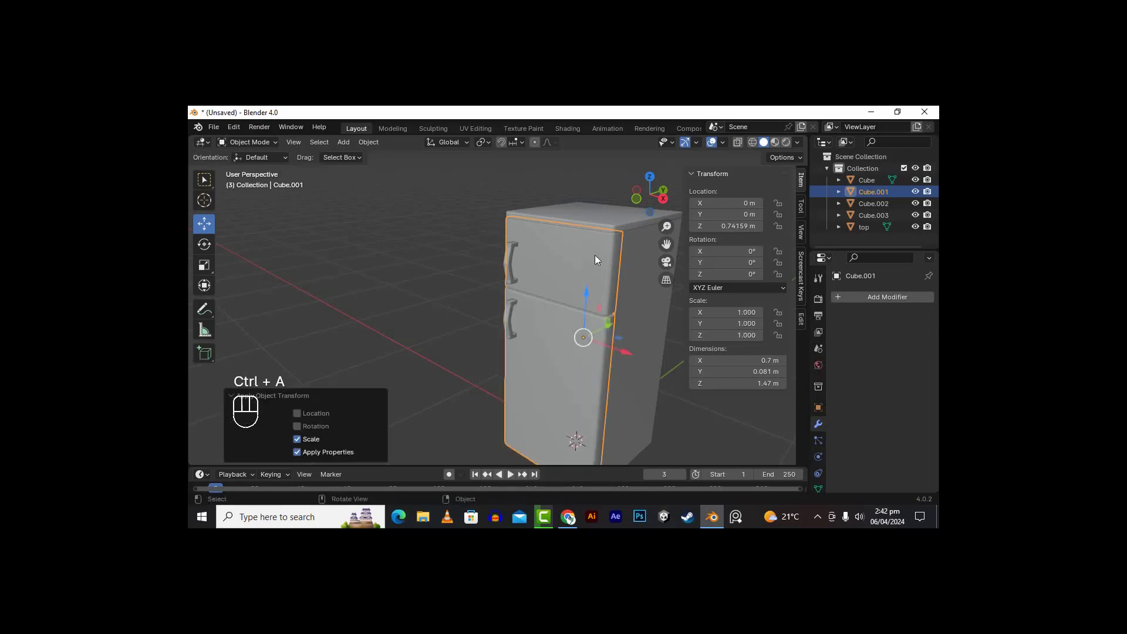
left_click(594, 213)
key("ctrl+a")
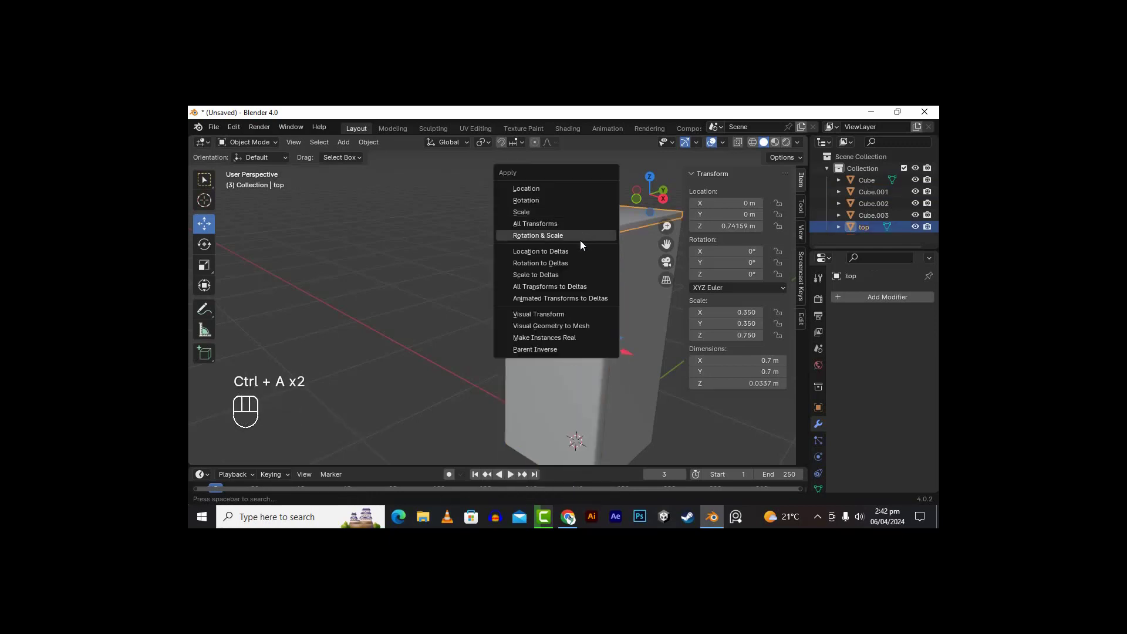
left_click(557, 213)
Step: Apply the scale transform of the fridge's main body
left_click(659, 332)
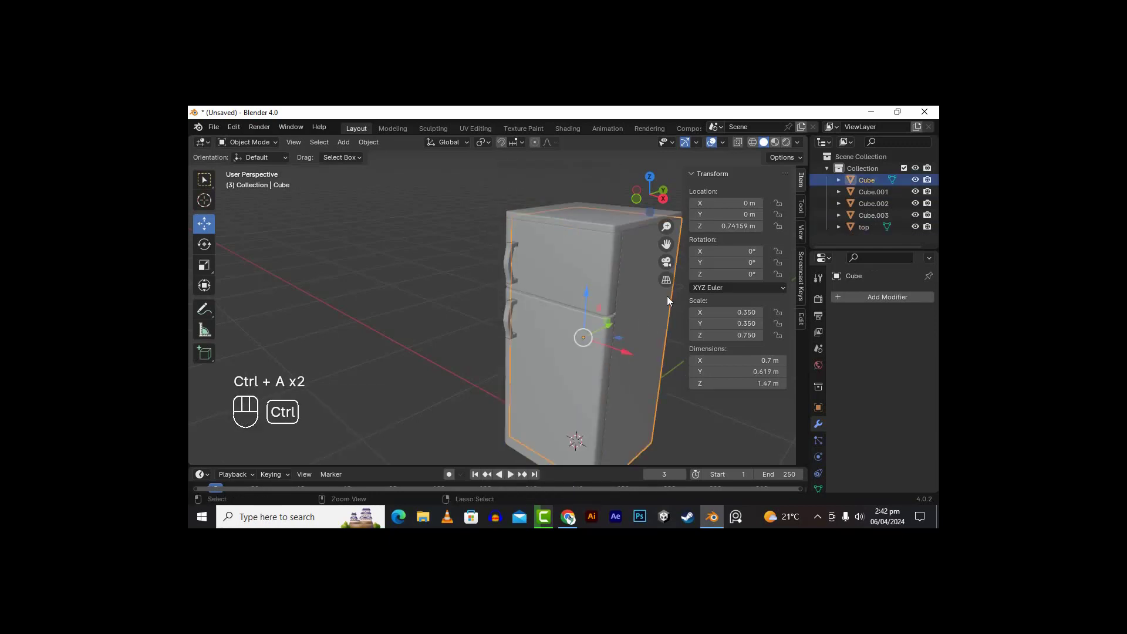
key("ctrl+a")
key("ctrl+a")
left_click(625, 320)
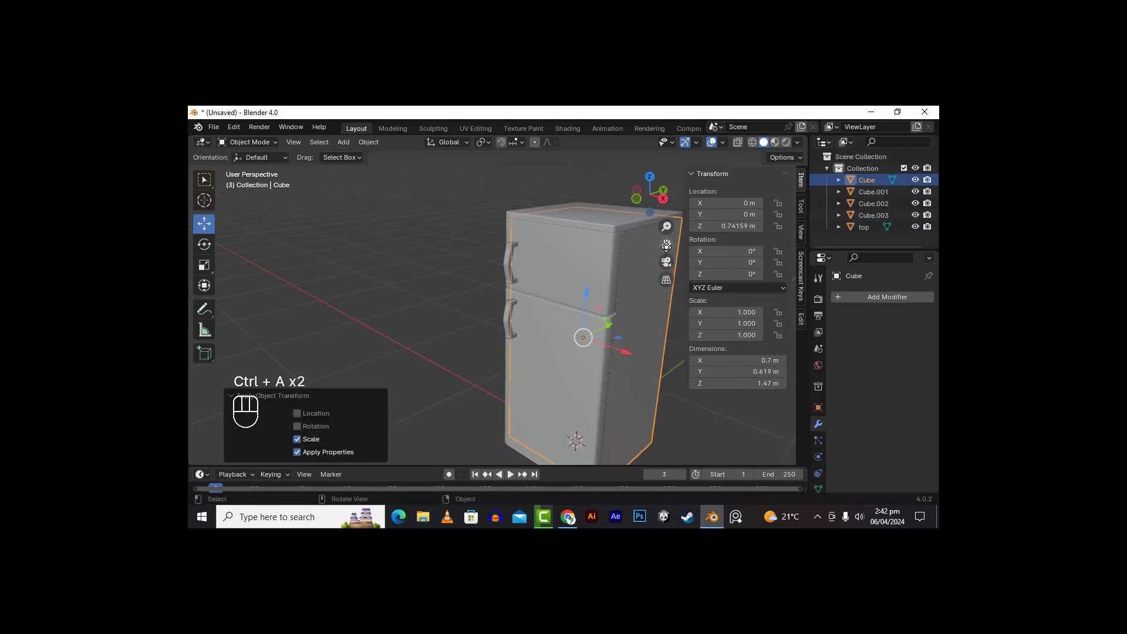
Step: Apply the scale transform of the upper door handle and of the lower one
left_click_drag(666, 244, 614, 247)
left_click(450, 263)
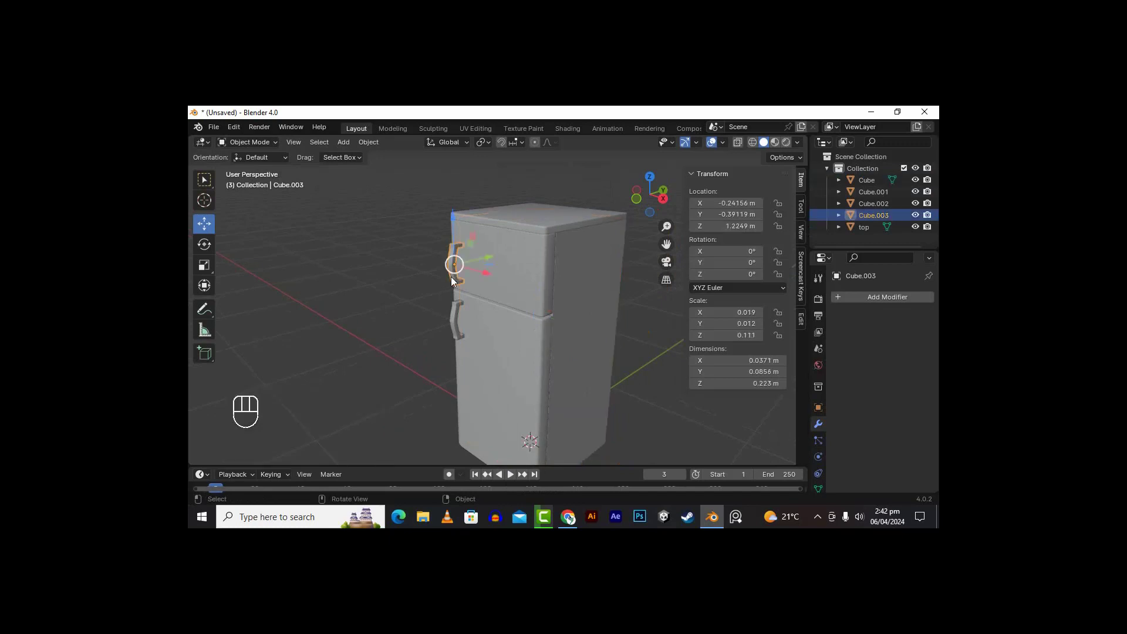
key("ctrl+a")
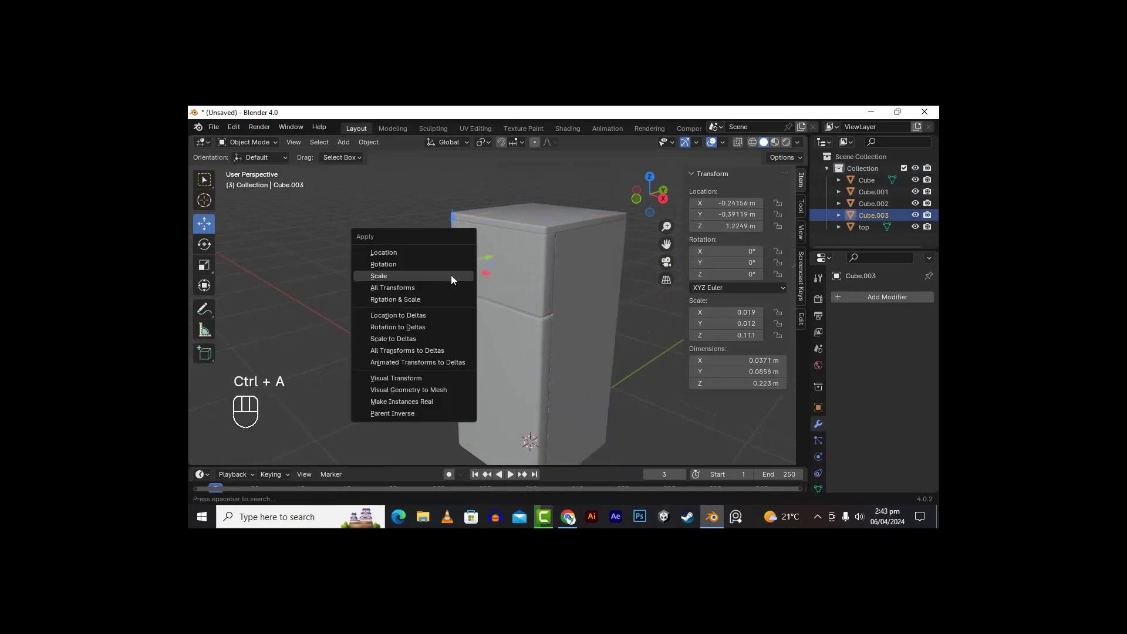
left_click(452, 276)
left_click(456, 318)
key("ctrl+a")
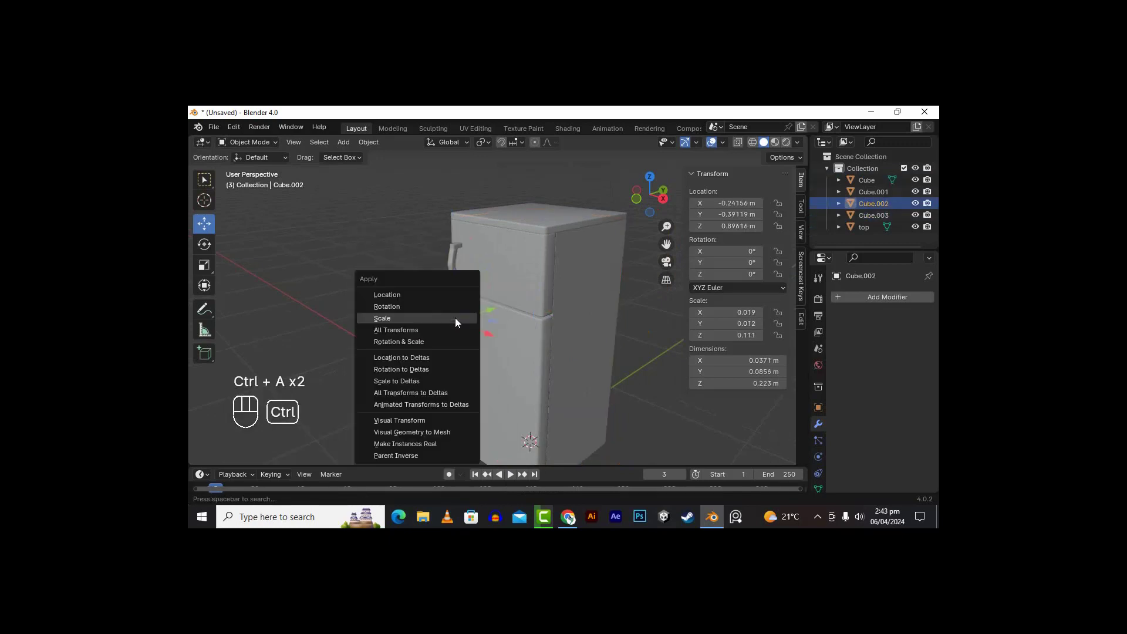
left_click(455, 318)
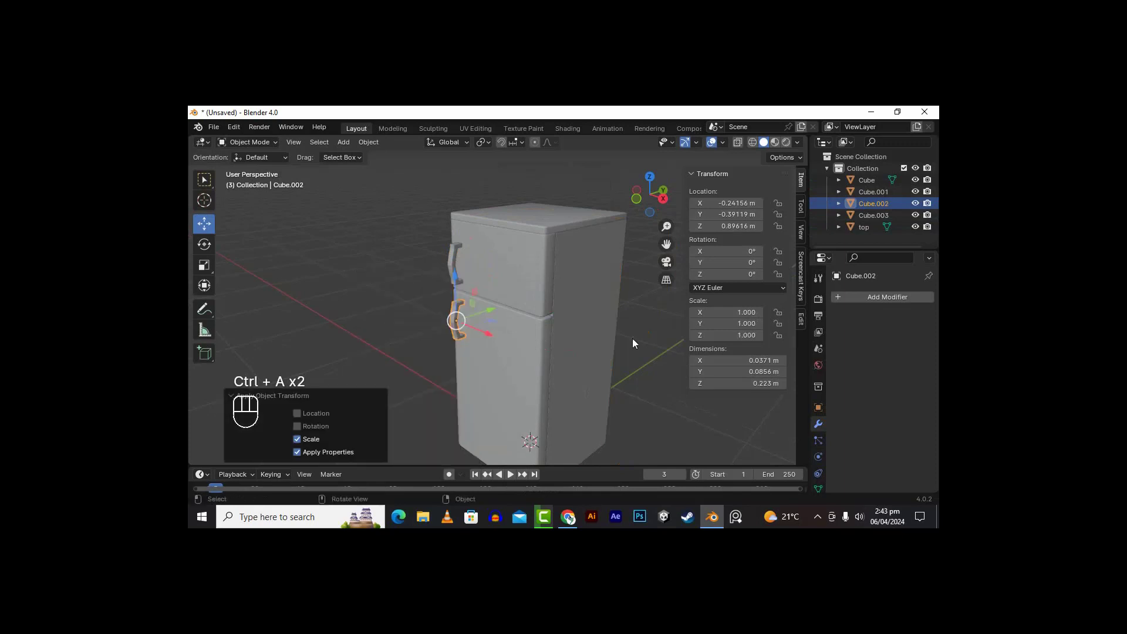
Step: Add a Bevel modifier to the fridge's main body with an amount of 0.01 m and 5 segments
left_click(597, 313)
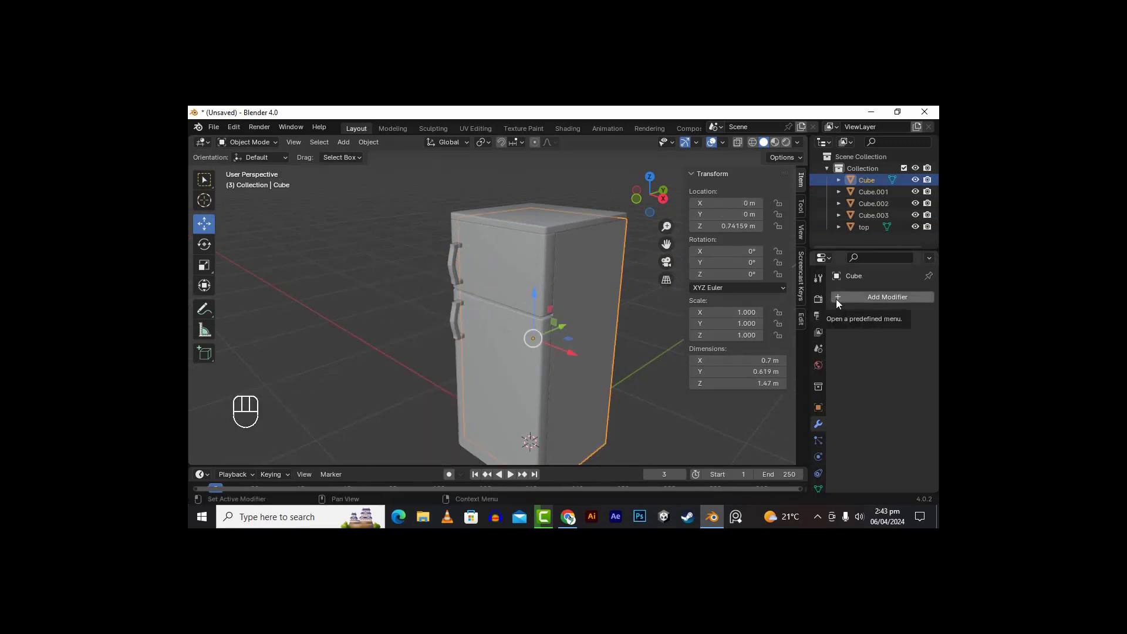
key("ctrl+a")
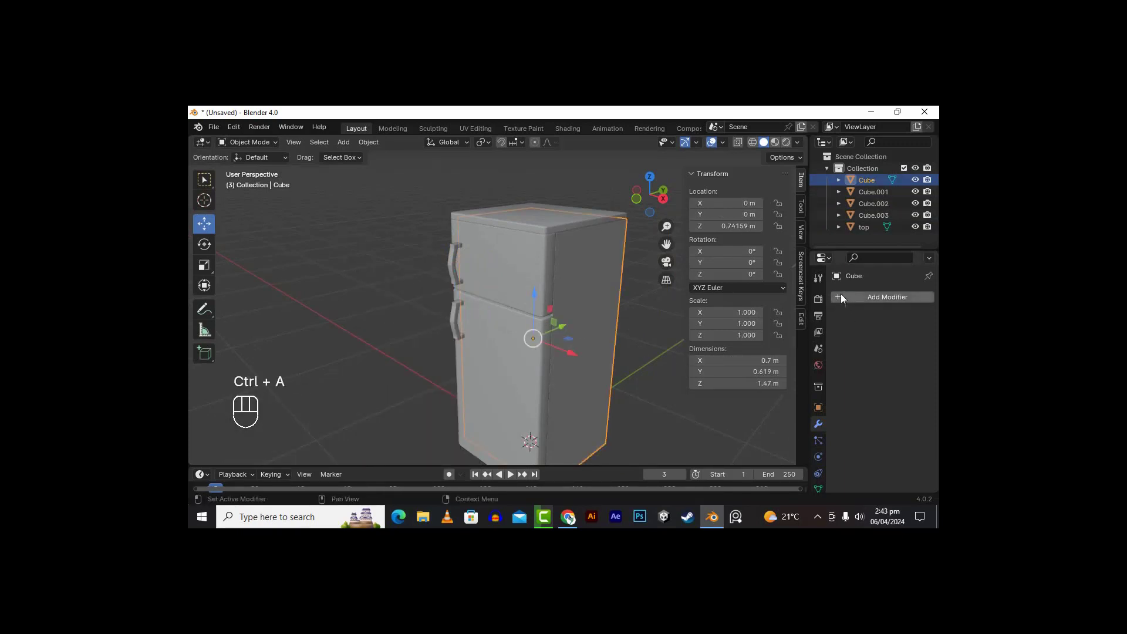
left_click(840, 297)
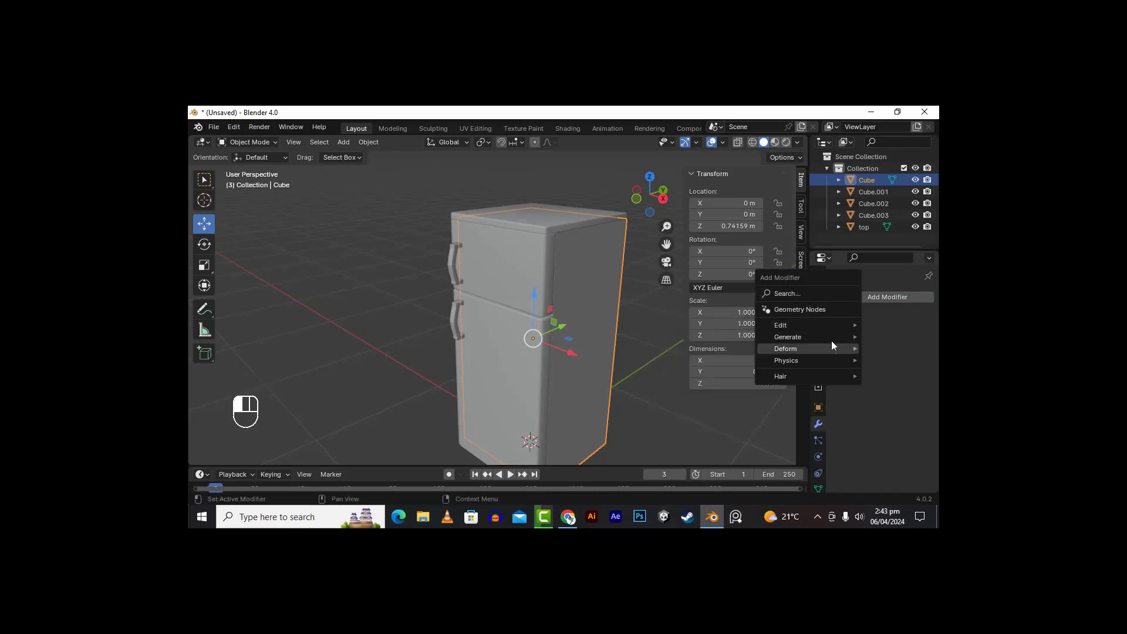
left_click(880, 299)
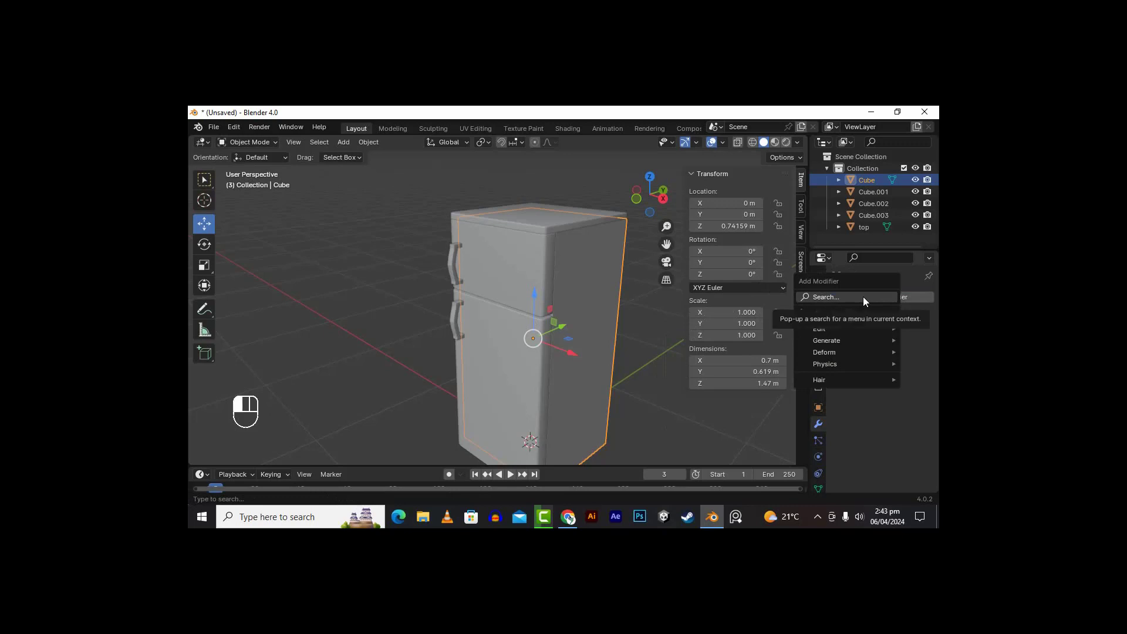
left_click(863, 297)
type("BE")
left_click(745, 320)
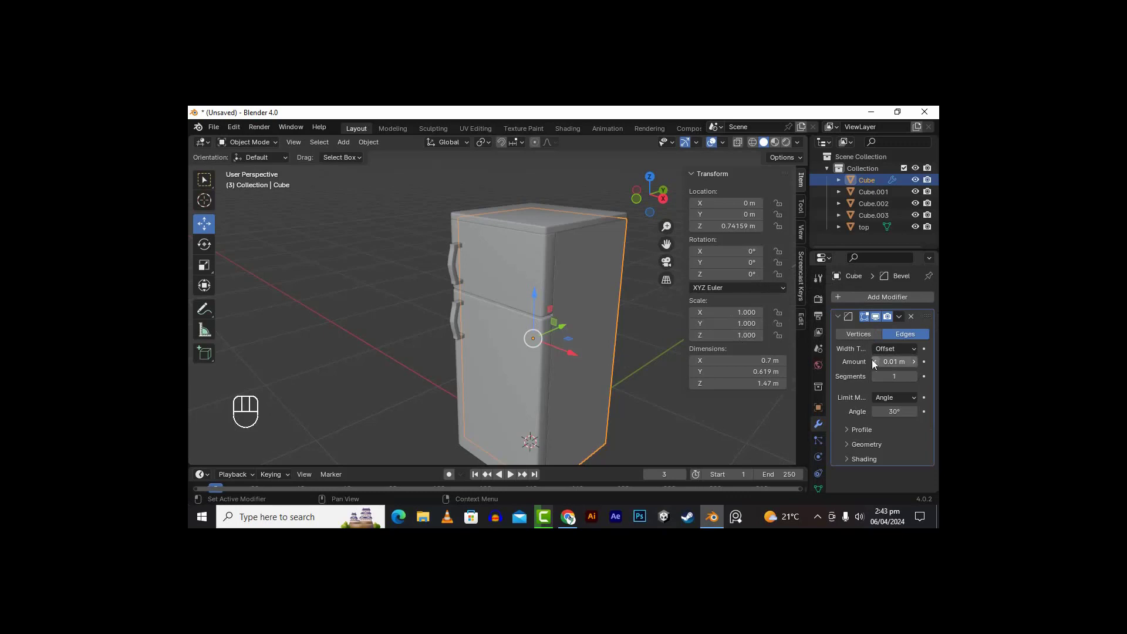
left_click(918, 376)
left_click(918, 375)
Step: Apply the Bevel modifier on the fridge's main body
left_click_drag(665, 245, 609, 242)
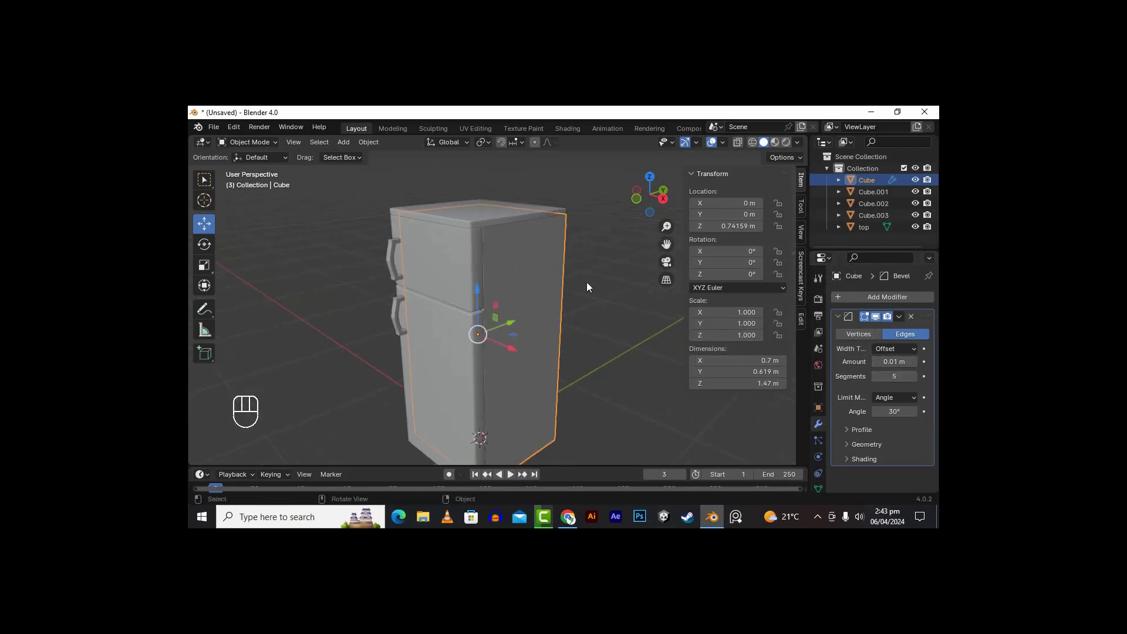
left_click_drag(571, 322, 618, 322, "alt")
scroll(618, 327, "down", 3)
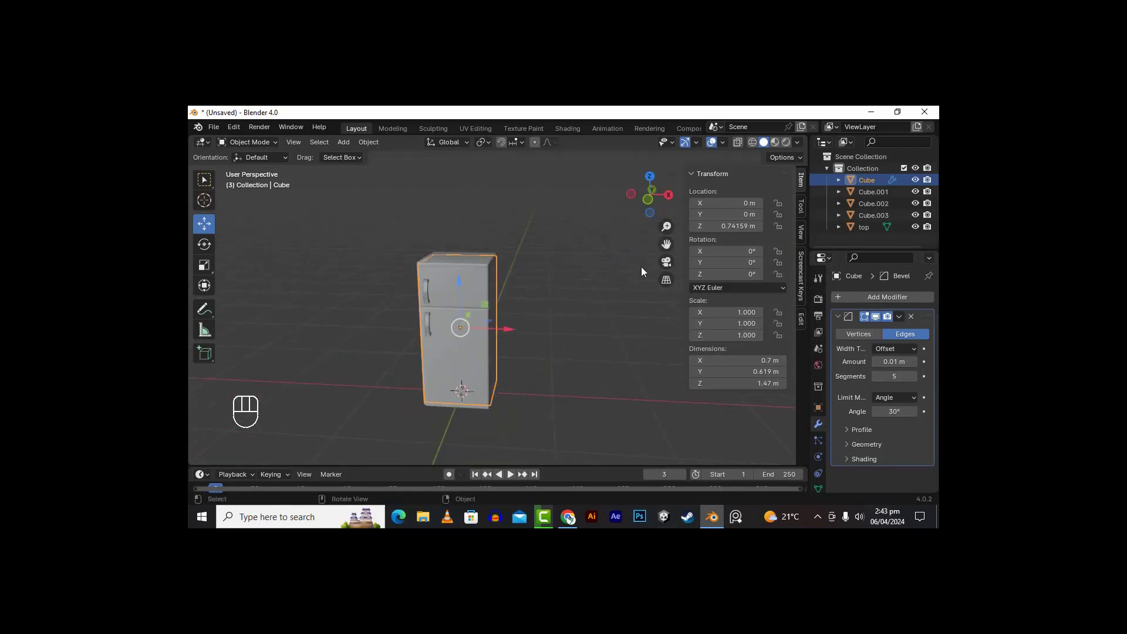
left_click_drag(671, 240, 698, 240)
left_click(899, 317)
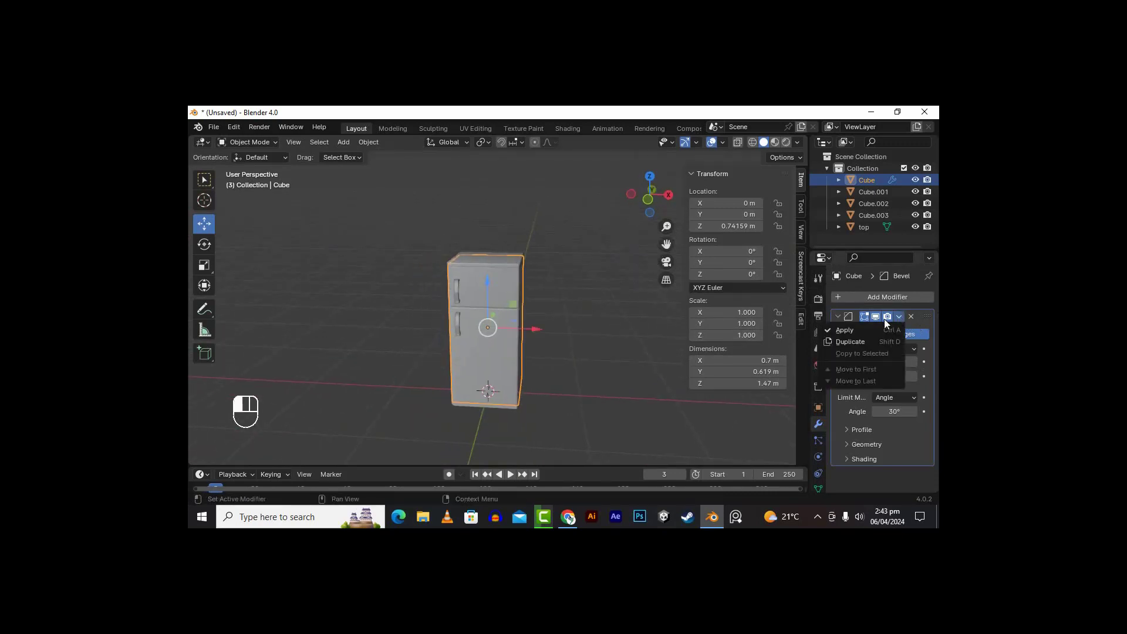
left_click(868, 330)
Step: Move the upper door handle freely, about 0.29 m upward and 0.06 m toward the front
left_click_drag(523, 326, 462, 318, "alt")
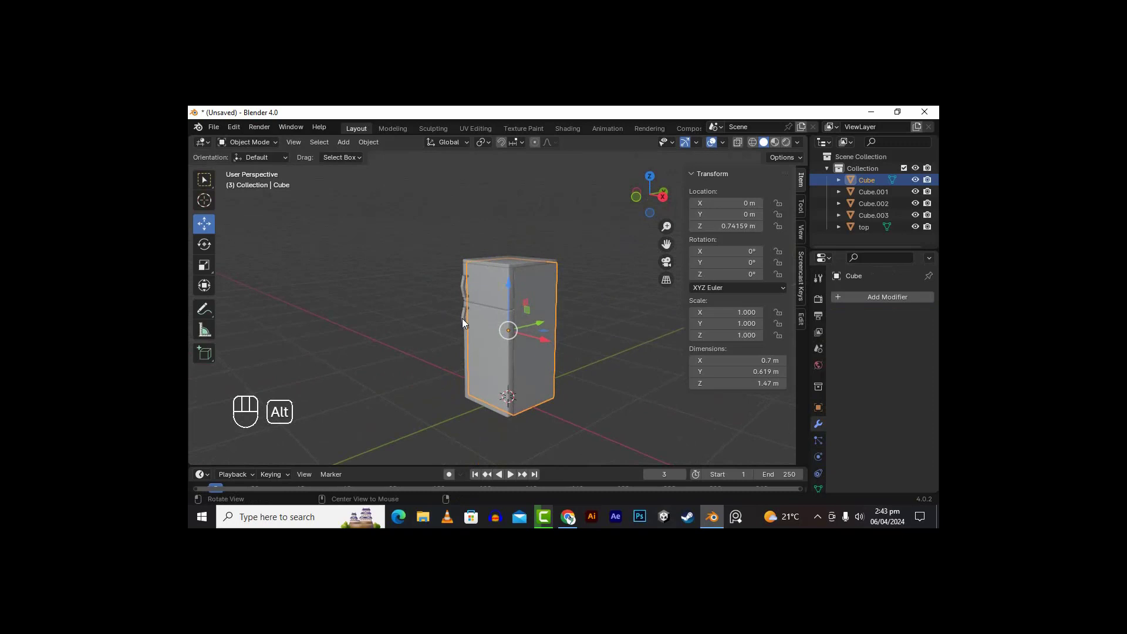
left_click(506, 262)
left_click(497, 281)
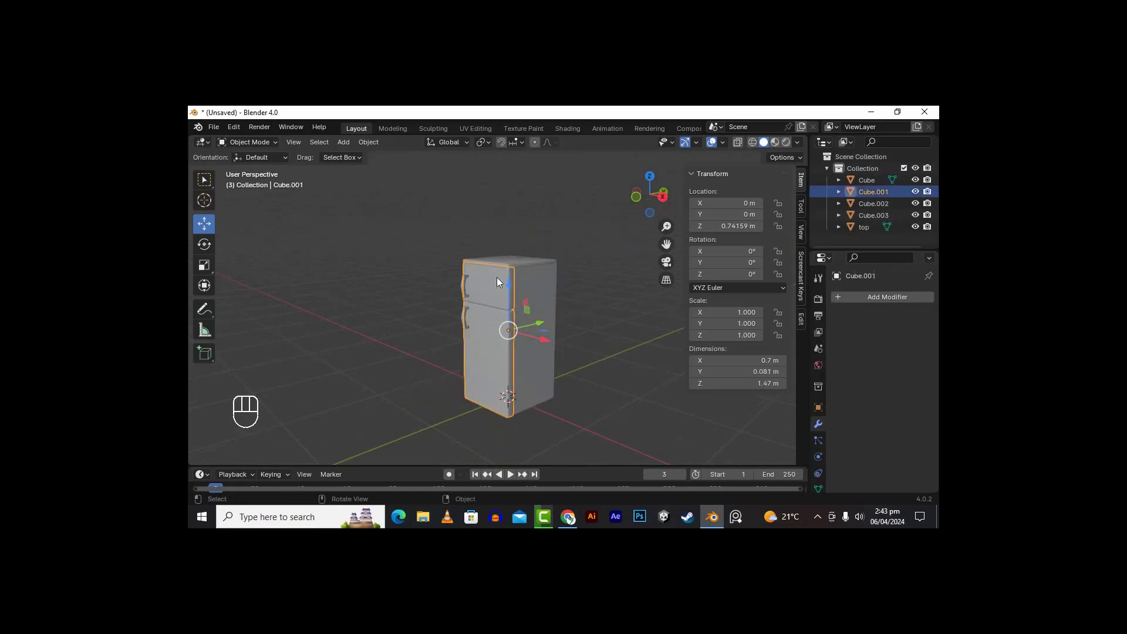
left_click(464, 286)
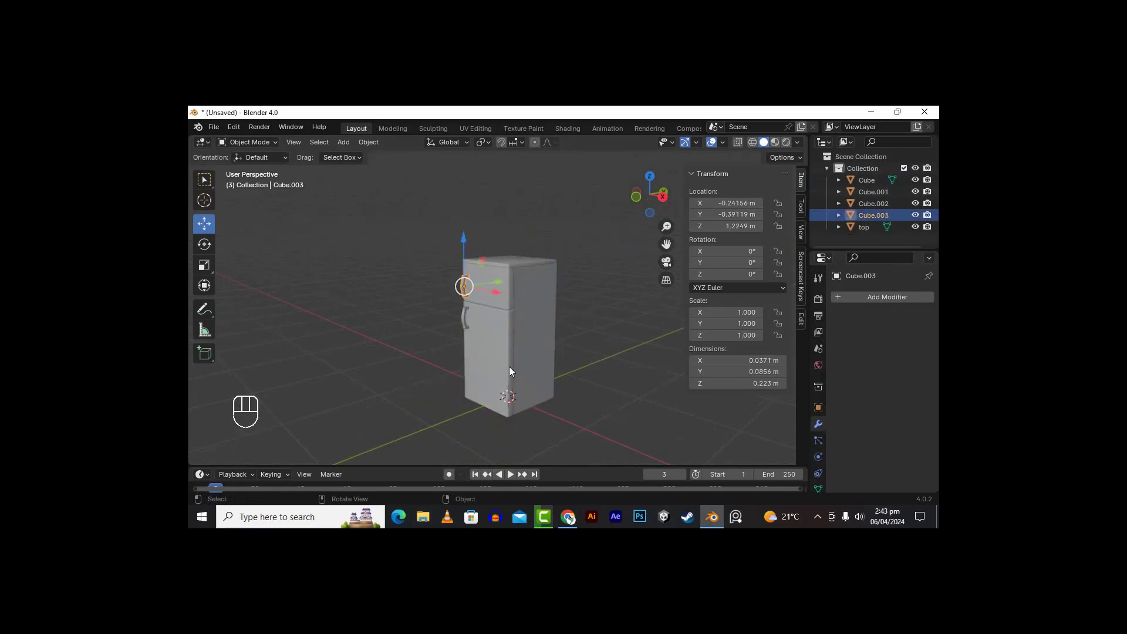
left_click_drag(509, 369, 537, 347, "alt")
middle_click_drag(537, 346, 534, 331)
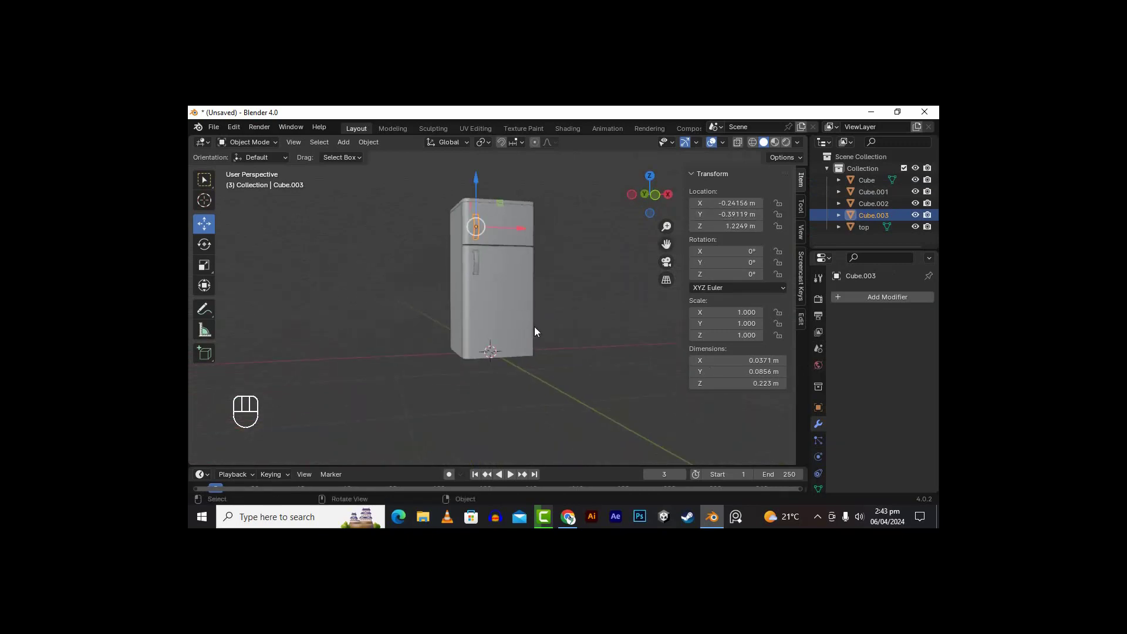
scroll(523, 393, "up", 3)
left_click_drag(522, 392, 591, 375, "alt")
key("g")
left_click(652, 246)
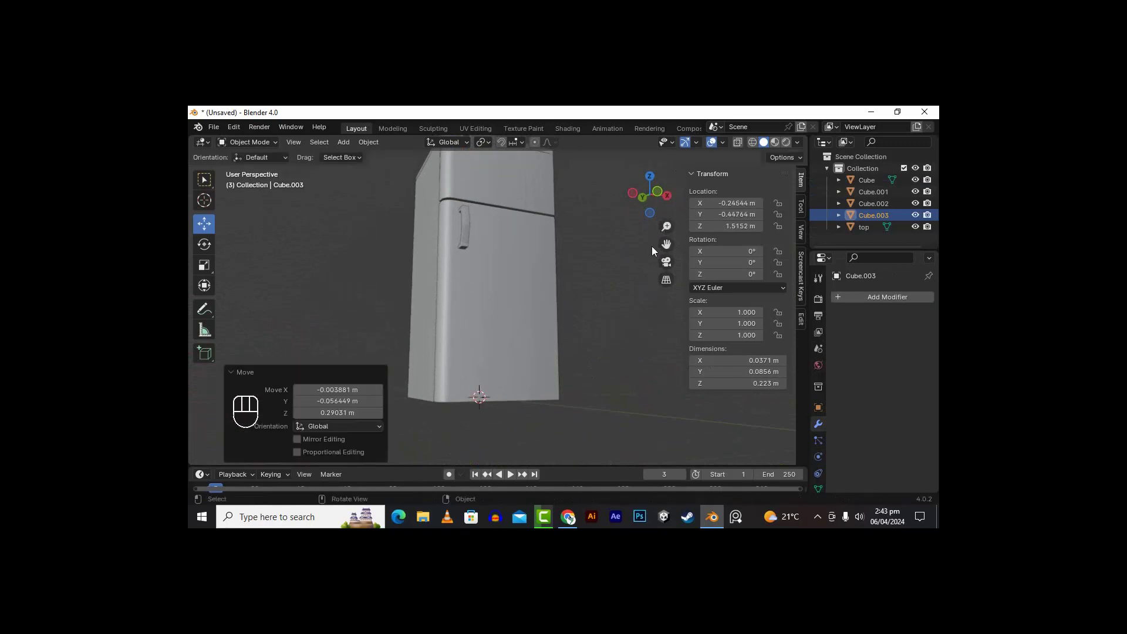
left_click_drag(652, 245, 583, 389, "alt")
Step: Add a cube at the world origin and scale it uniformly down to about 0.76 m, slightly larger than the fridge's footprint
key("KP_7")
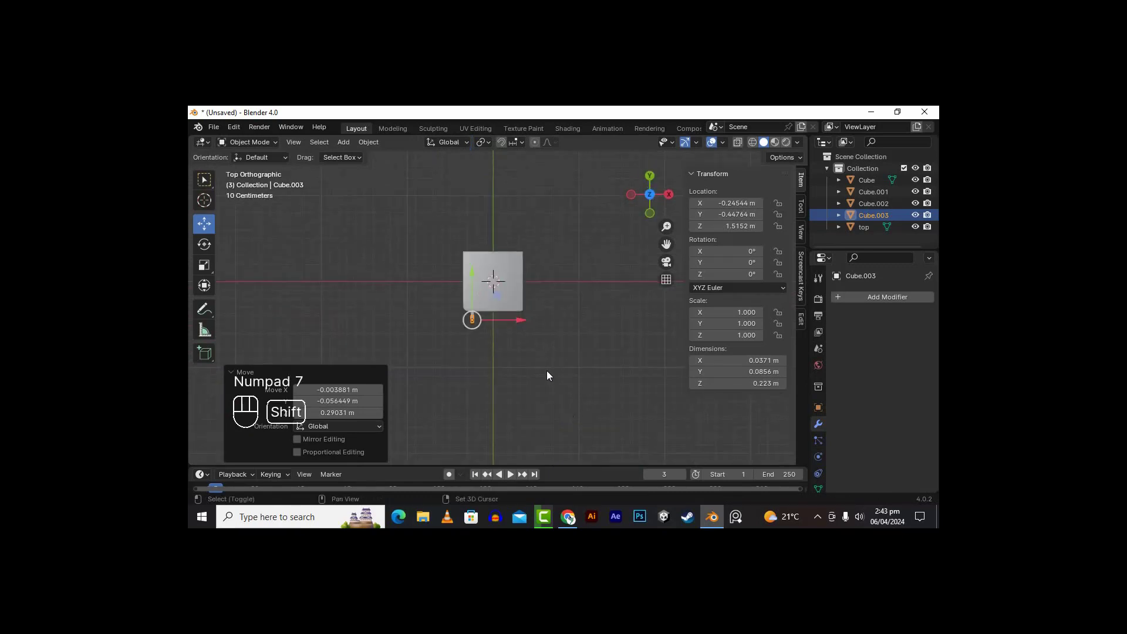
key("shift+a")
mouse_move(519, 273)
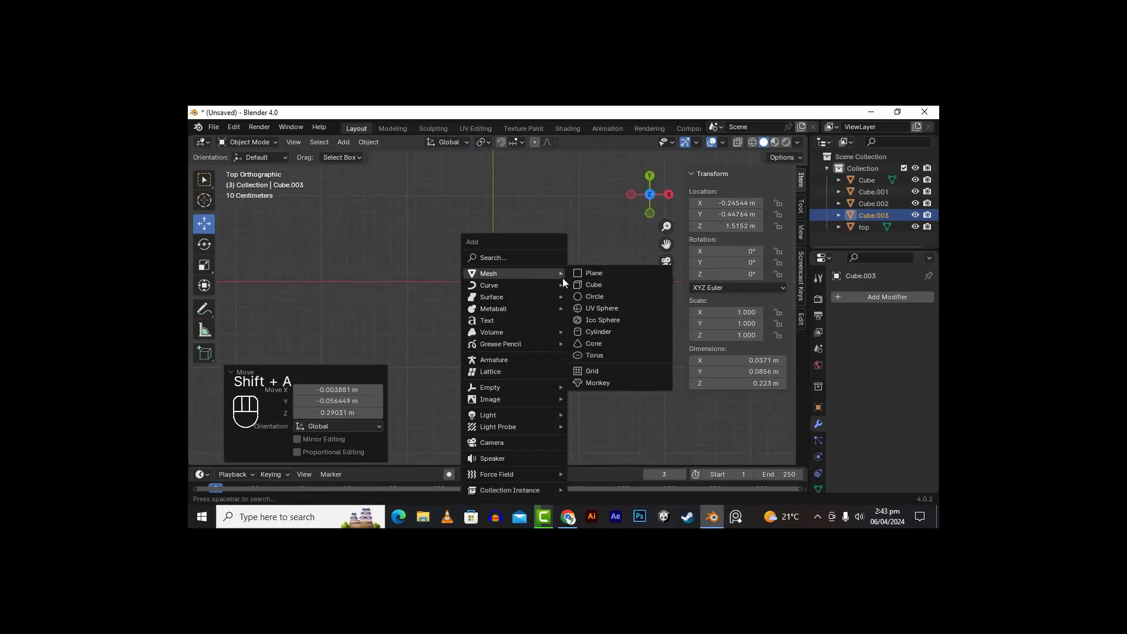
left_click(614, 285)
key("s")
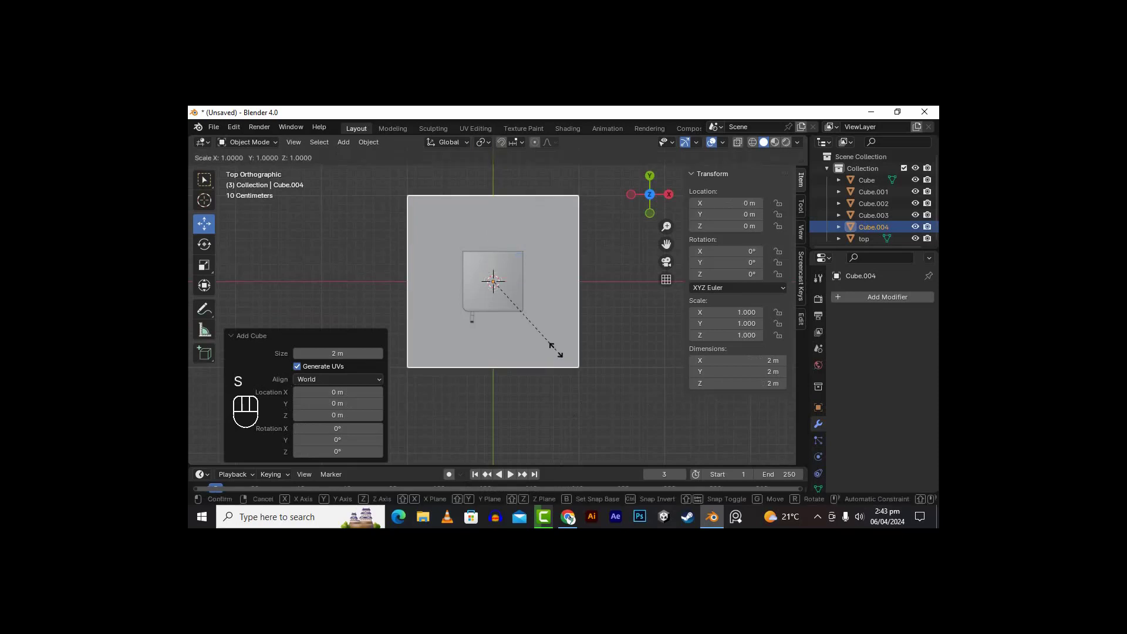
left_click(518, 306)
Step: Flatten the new cube along Z into a base plate about 0.05 m thick
left_click_drag(565, 386, 541, 302, "alt")
key("s")
key("z")
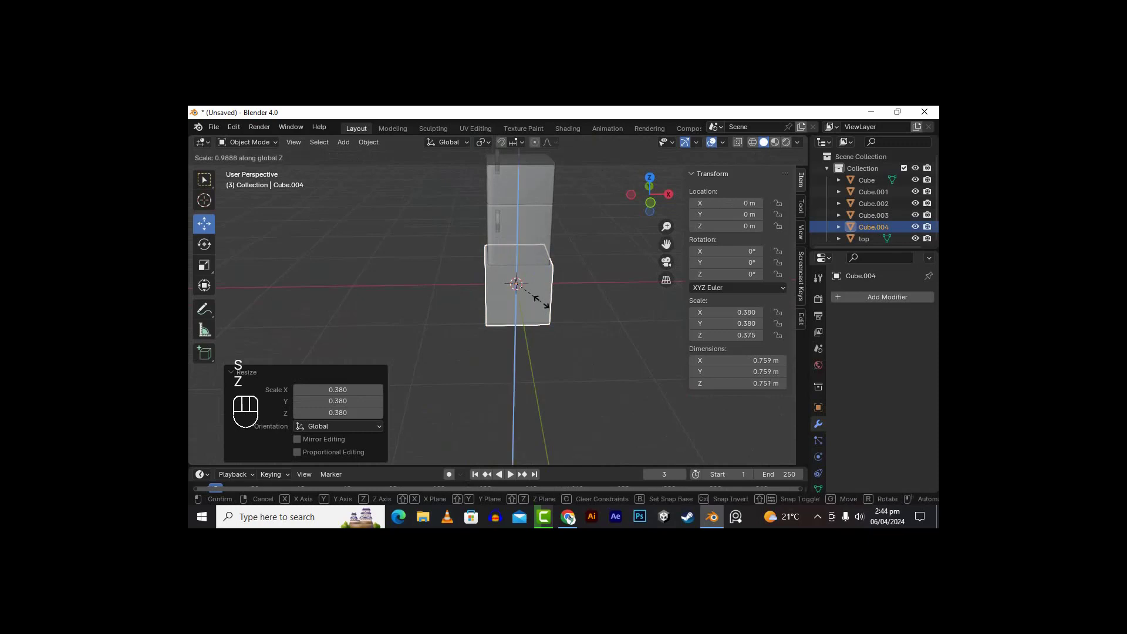
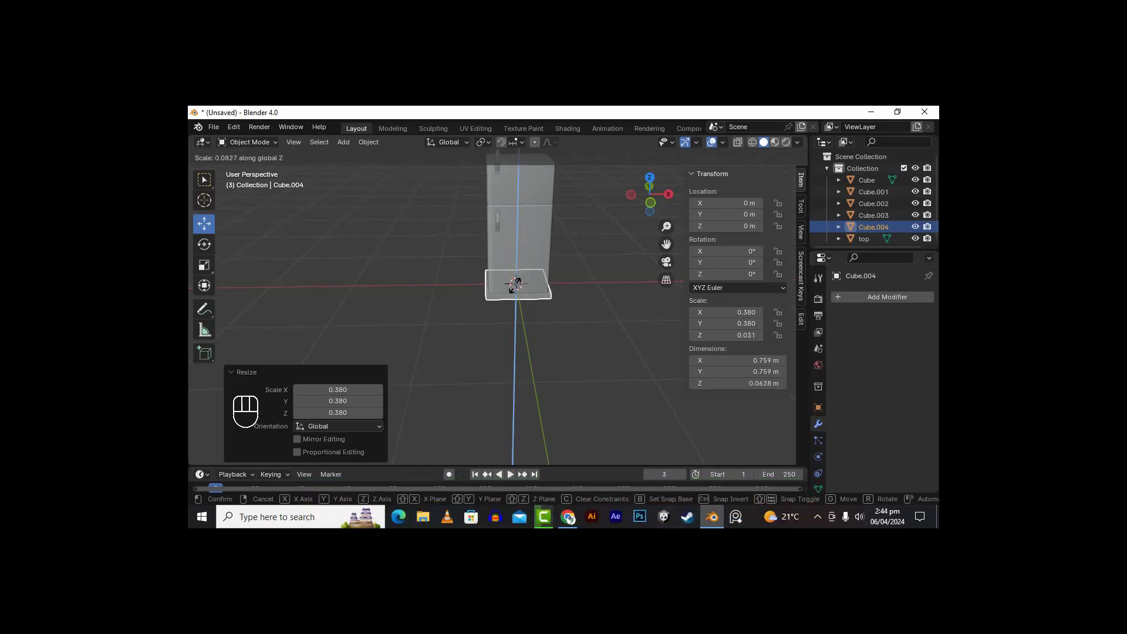
left_click(516, 284)
scroll(567, 344, "up", 5)
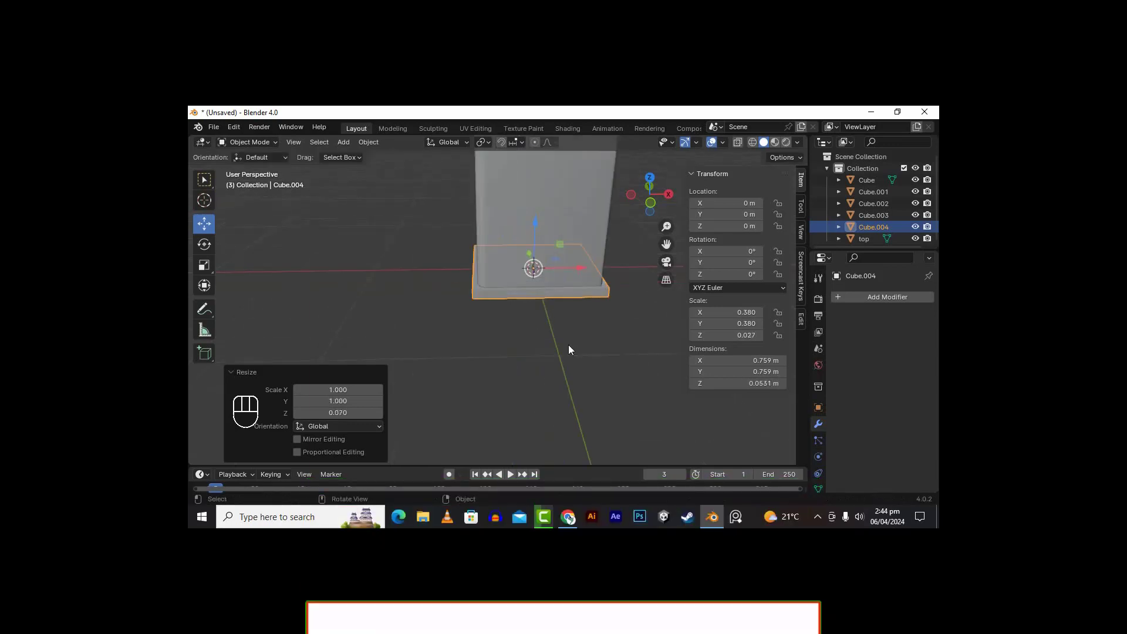
Step: Thin the base plate to about 0.023 m and place it directly beneath the fridge at about Z -0.016 m
left_click_drag(553, 340, 546, 232, "alt")
left_click_drag(639, 317, 625, 297, "alt")
key("s")
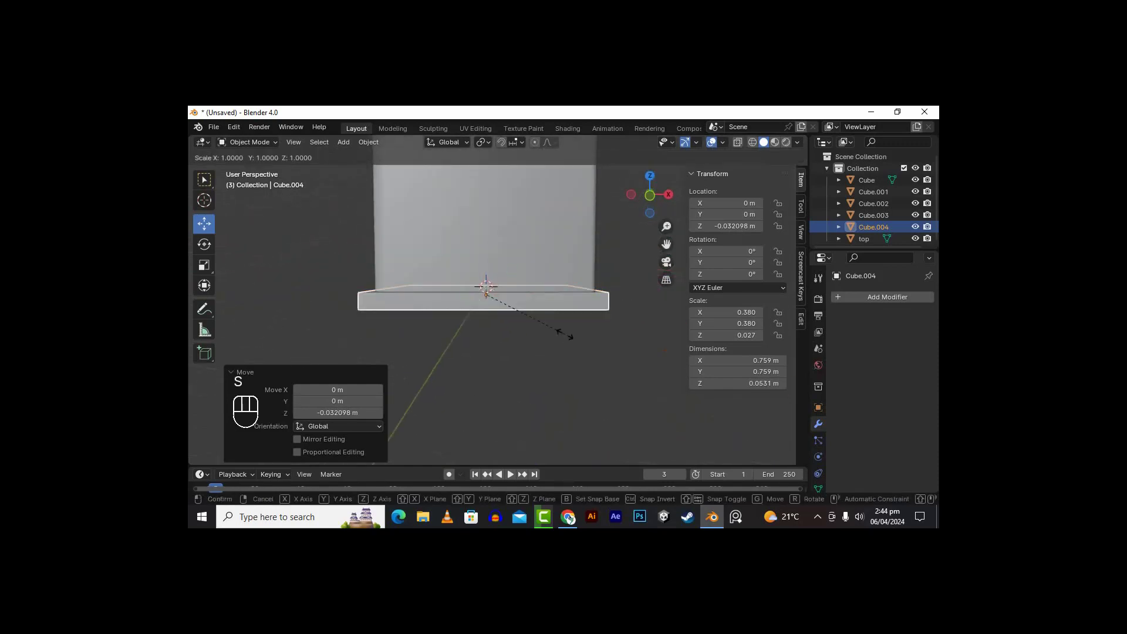
key("z")
left_click(515, 320)
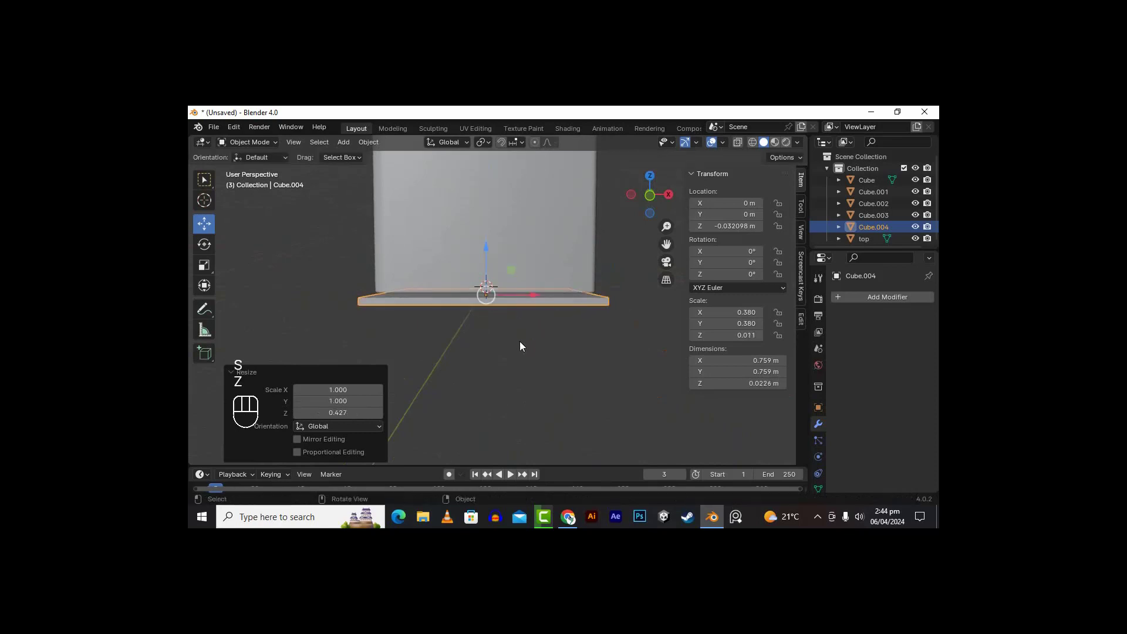
left_click_drag(491, 248, 487, 239)
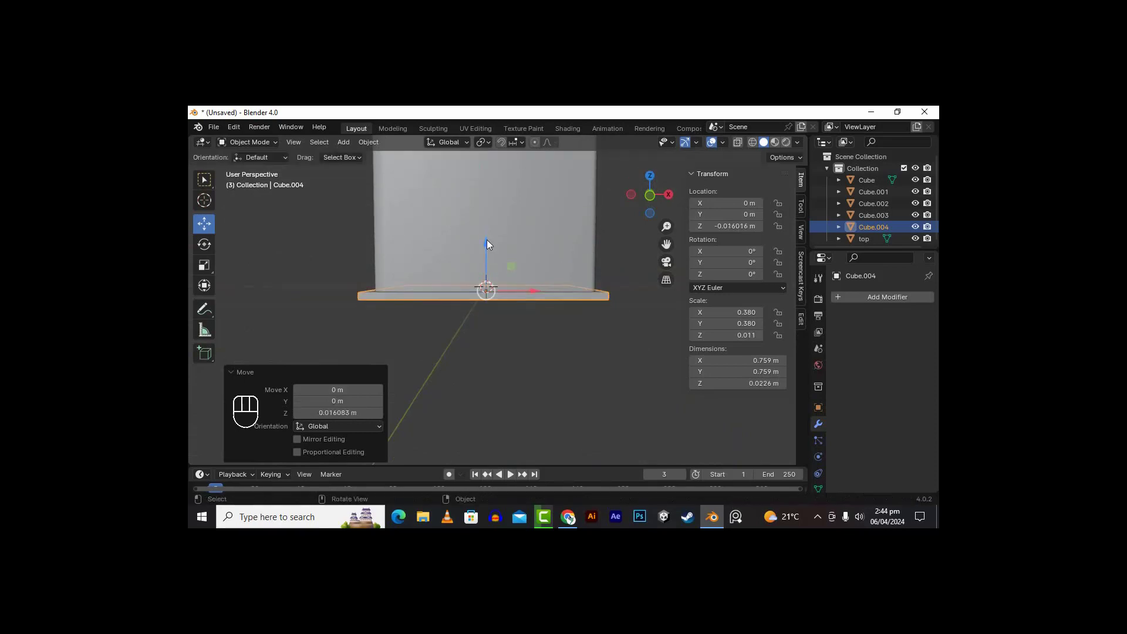
Step: Inset the base plate's bottom face with a thickness of about 0.032 m
key("KP_1")
scroll(501, 280, "up", 3)
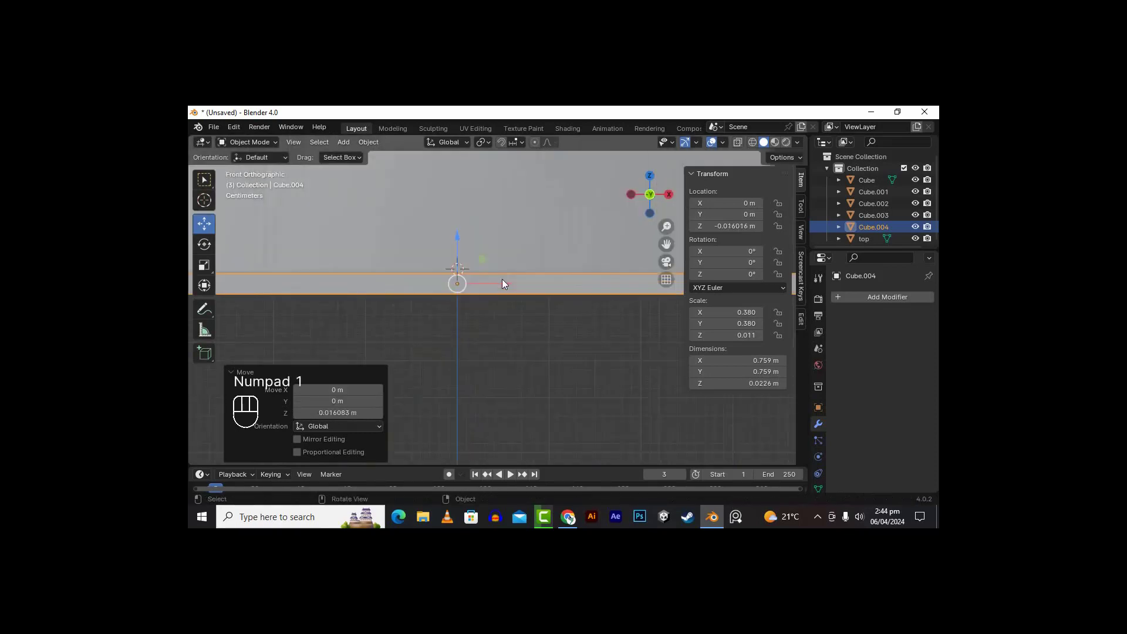
scroll(476, 351, "down", 2)
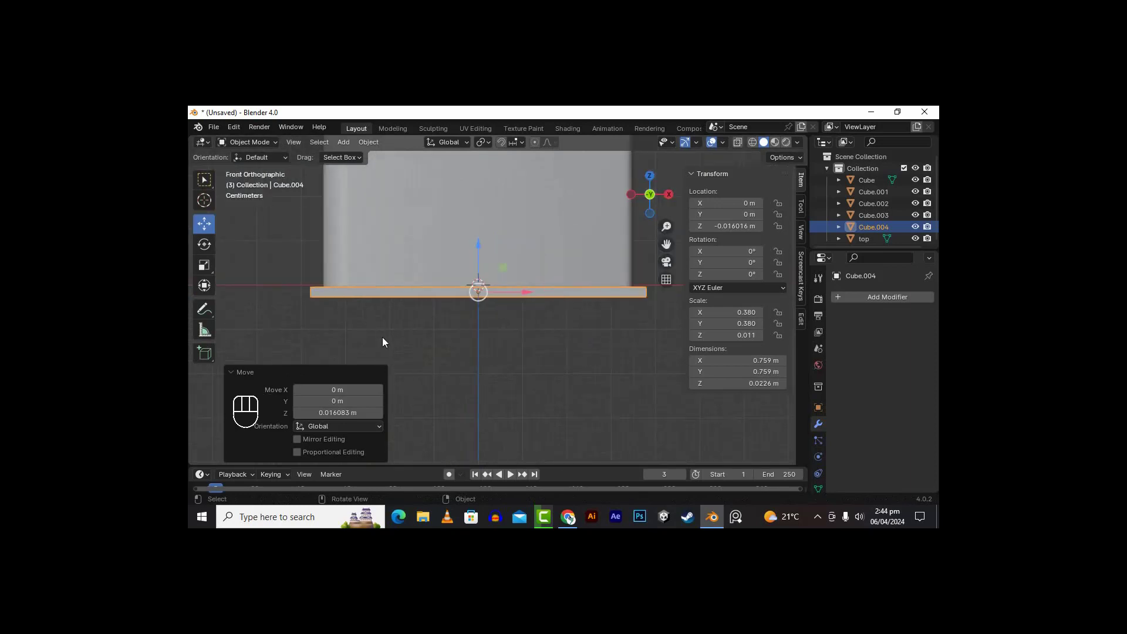
key("Tab")
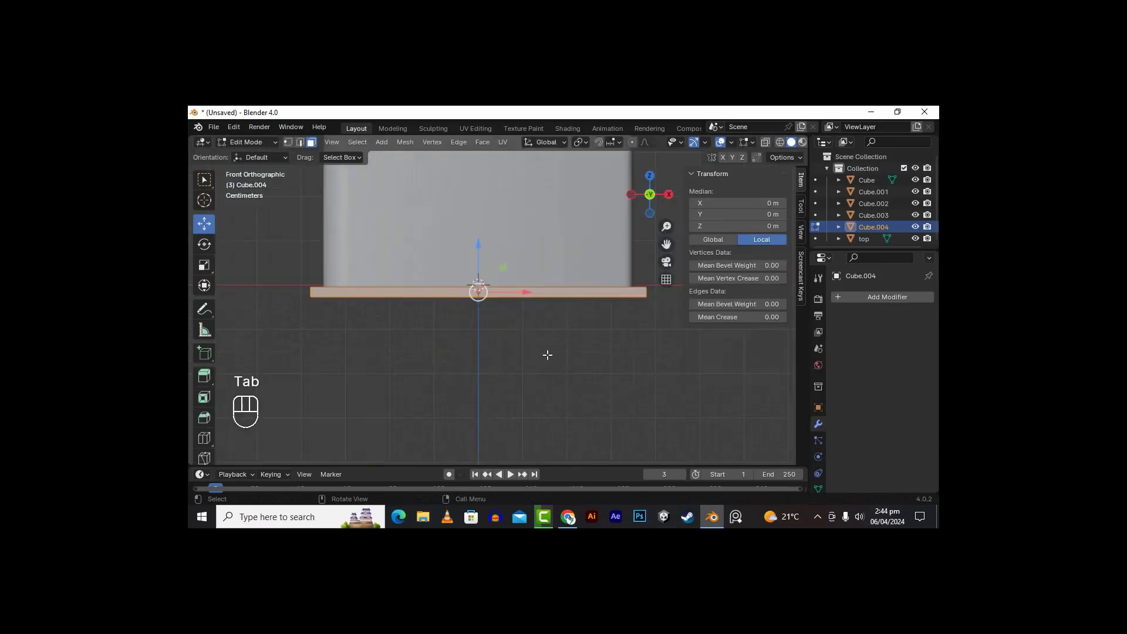
middle_click_drag(547, 355, 630, 339)
key("i")
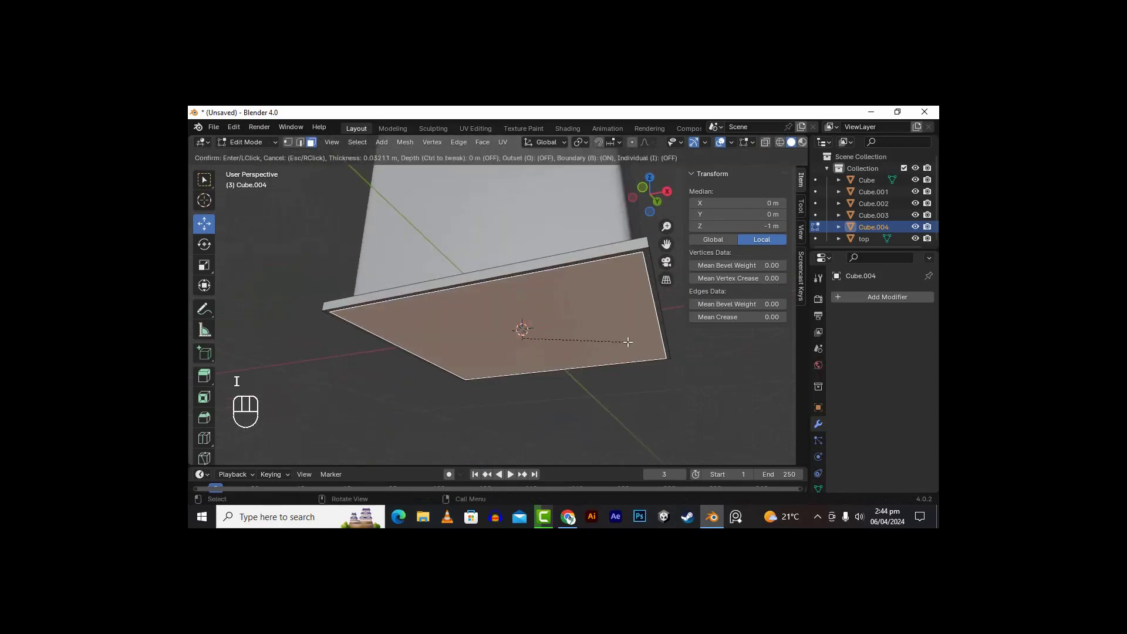
left_click(627, 342)
Step: Extrude the inset bottom face downward twice, by about 0.024 m and about 0.017 m
key("KP_1")
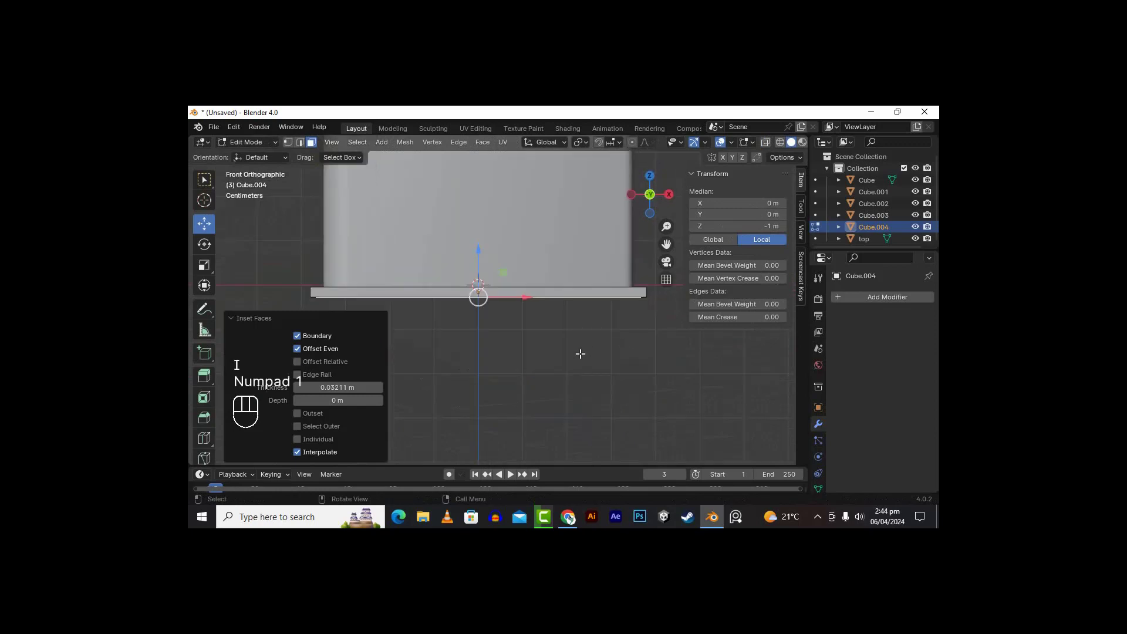
left_click(204, 375)
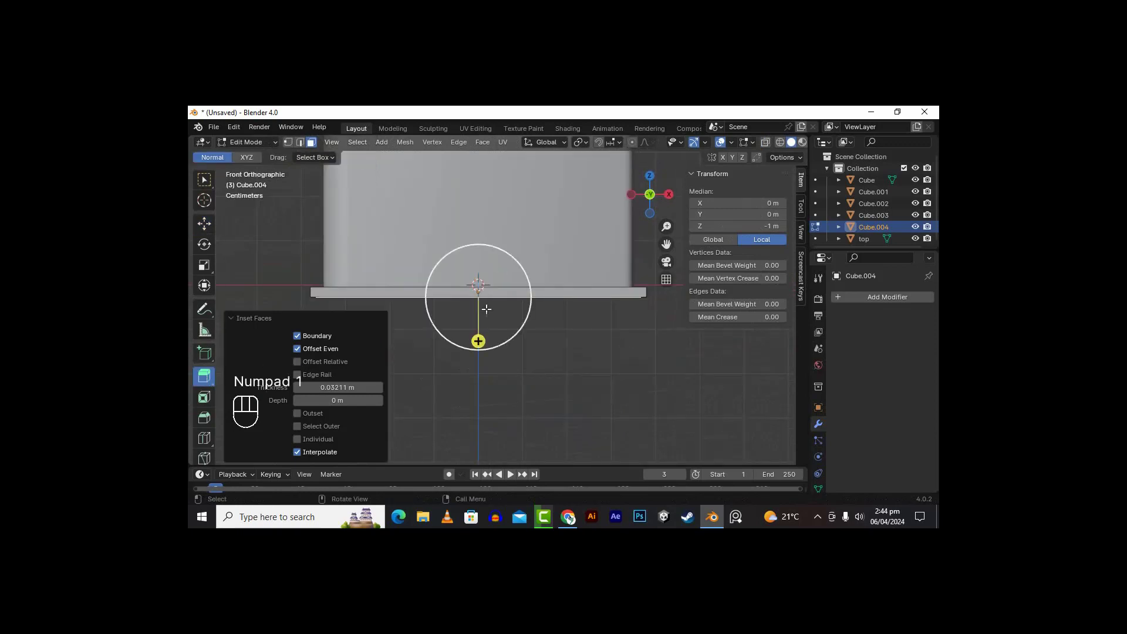
left_click_drag(476, 332, 478, 353)
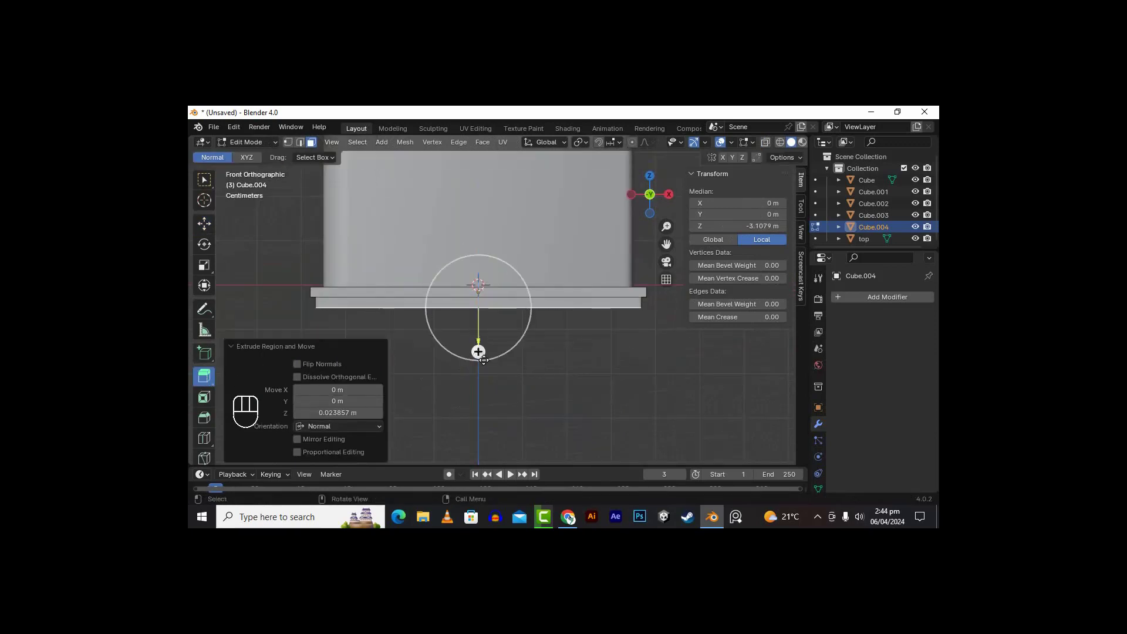
middle_click_drag(520, 363, 539, 355)
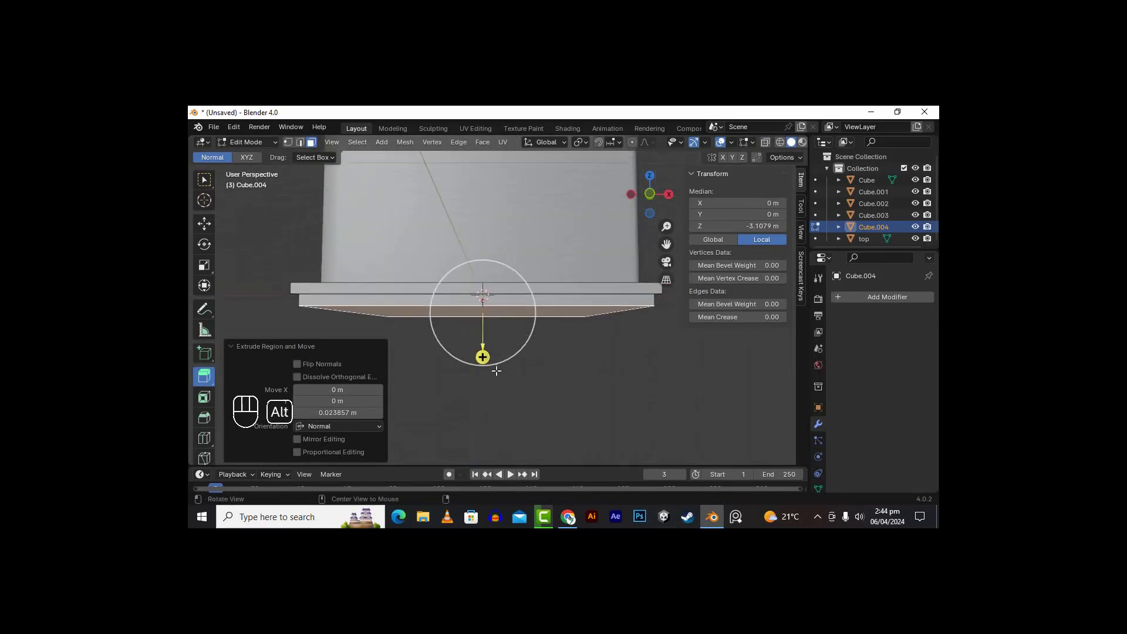
left_click_drag(484, 357, 485, 370)
middle_click_drag(485, 370, 493, 372, "alt")
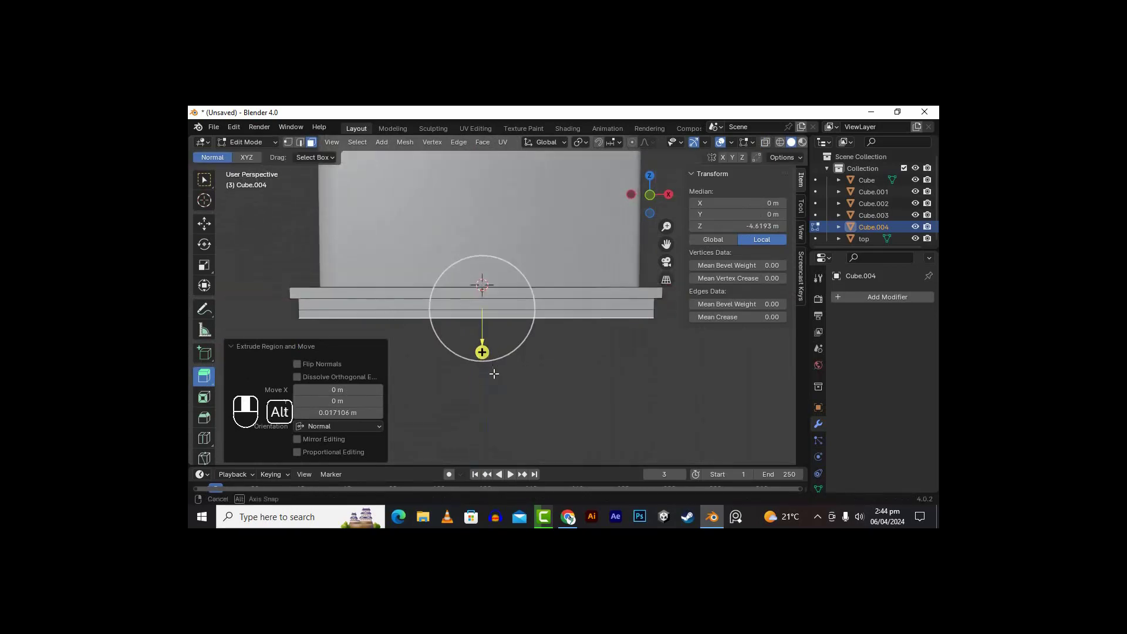
Step: Scale the lowest face out to about 0.79 m wide and extrude it downward to form the base's flared foot
key("s")
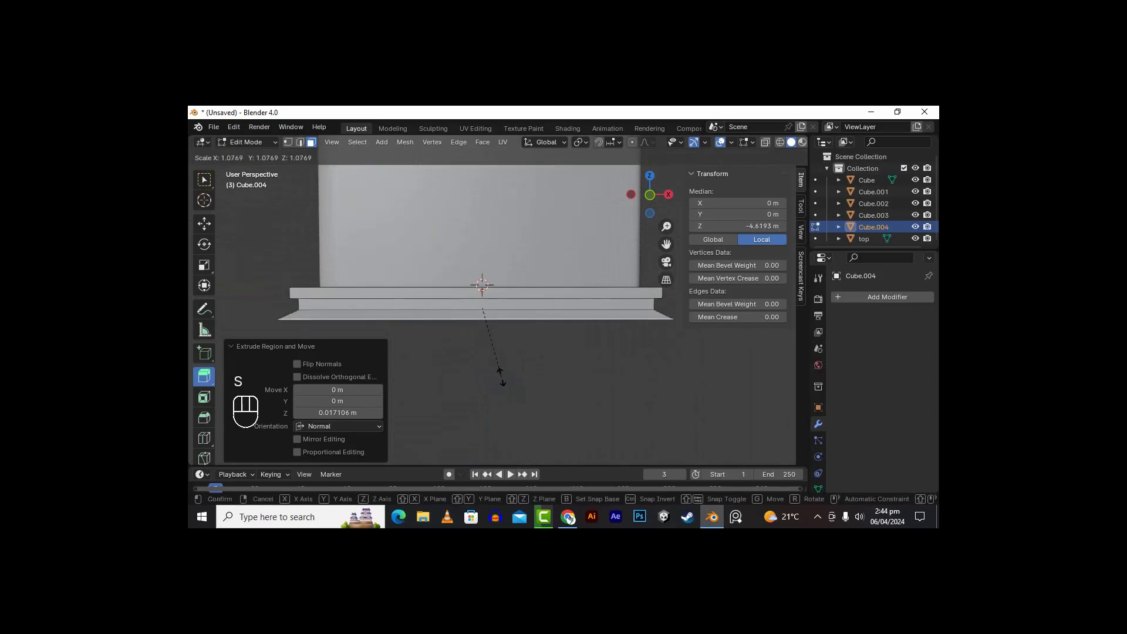
left_click(501, 377)
left_click_drag(482, 352, 596, 367)
key("Tab")
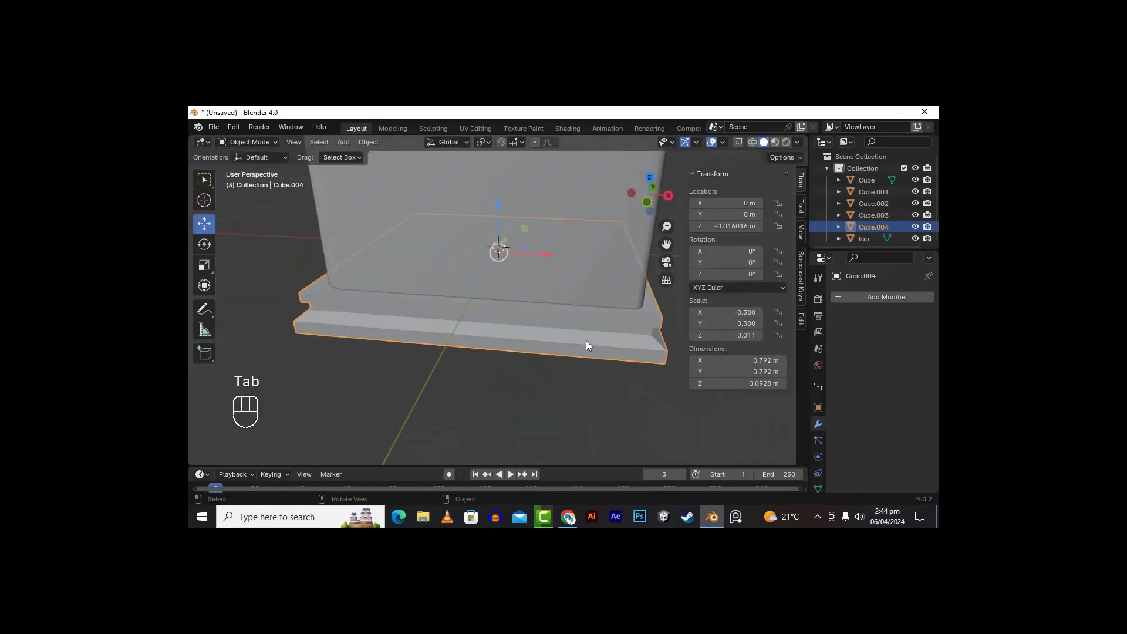
Step: Apply the base's scale transform and add a Bevel modifier to it with an amount of 0.01 m and 5 segments
key("ctrl+a")
left_click(556, 336)
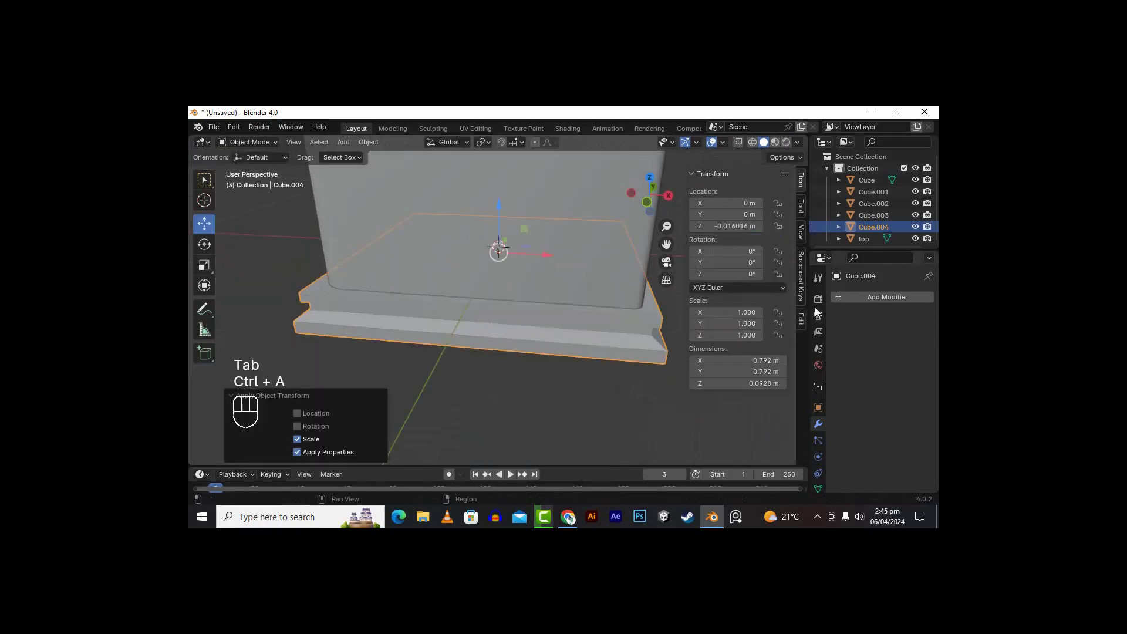
left_click(836, 296)
type("BE")
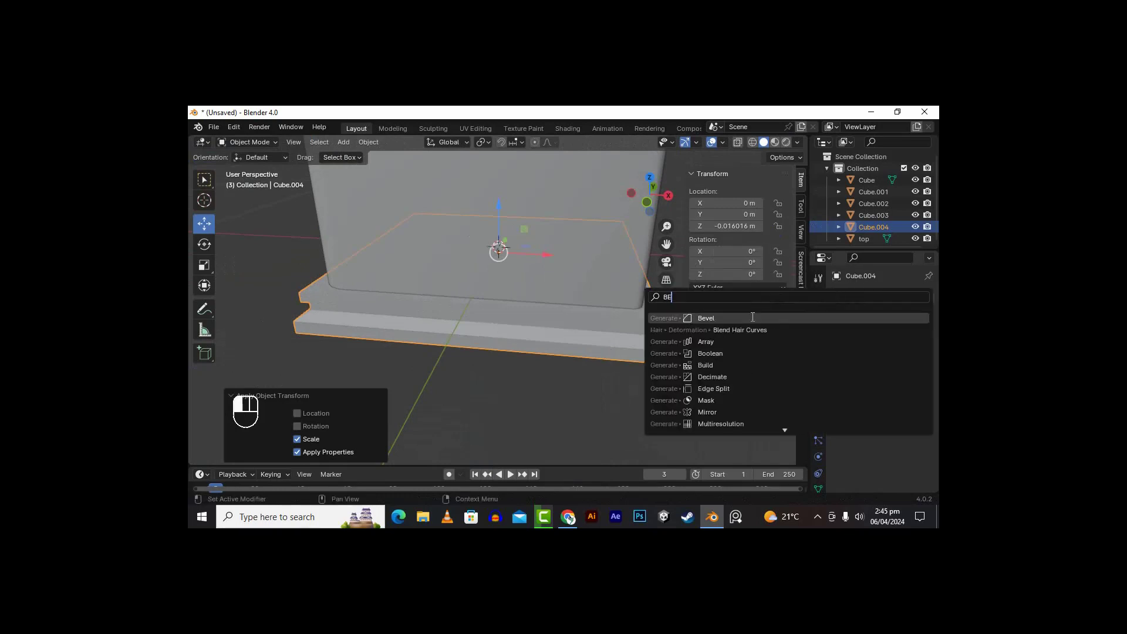
key("Return")
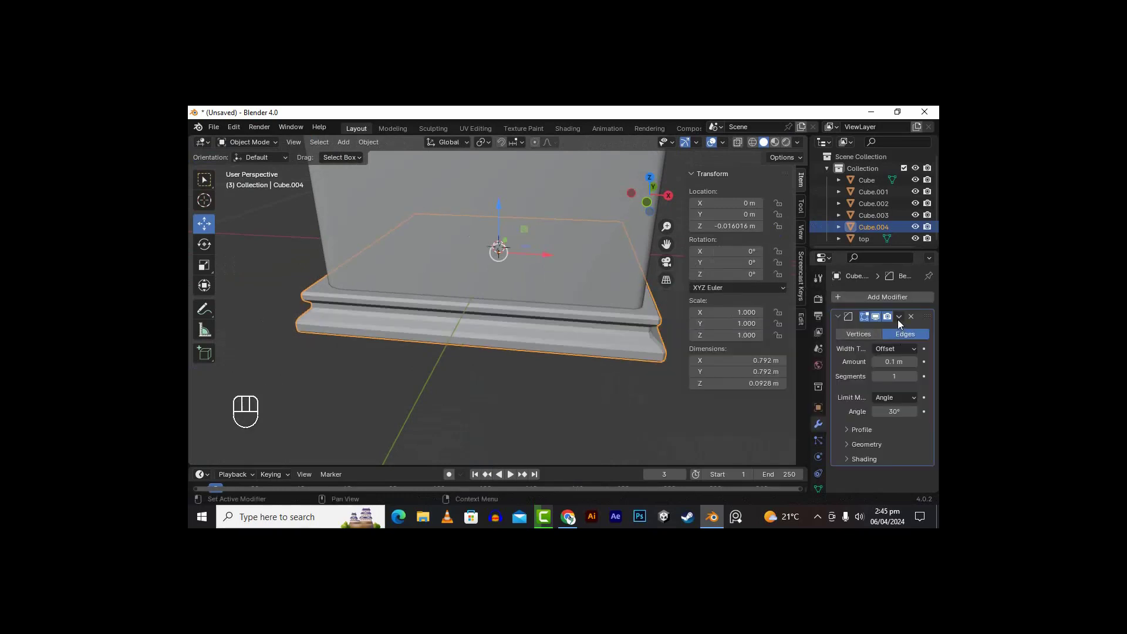
left_click(875, 361)
left_click(875, 362)
left_click(875, 362)
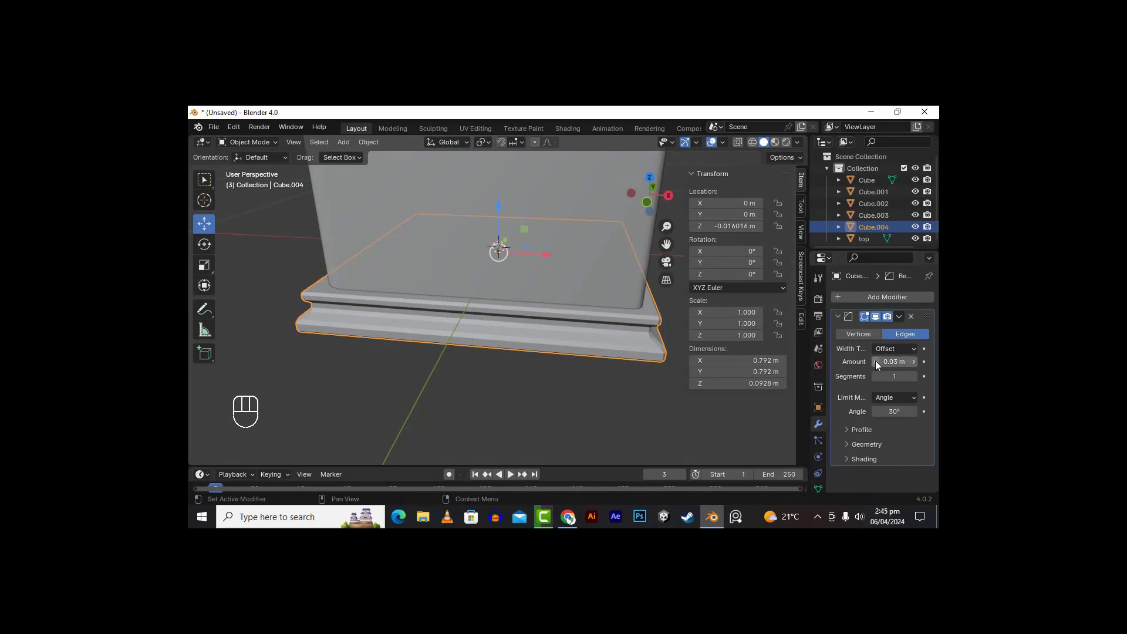
left_click(913, 376)
left_click(913, 376)
left_click(913, 376)
left_click(913, 376)
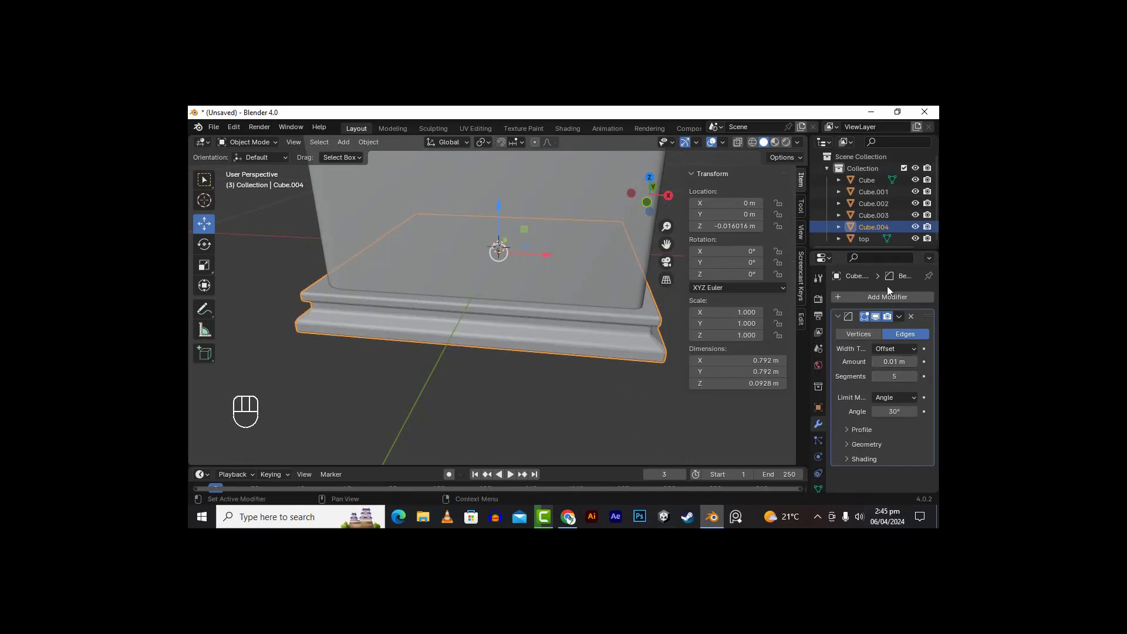
Step: Apply the base's Bevel modifier and shade the base with Auto Smooth at 30°
left_click(898, 316)
left_click(879, 326)
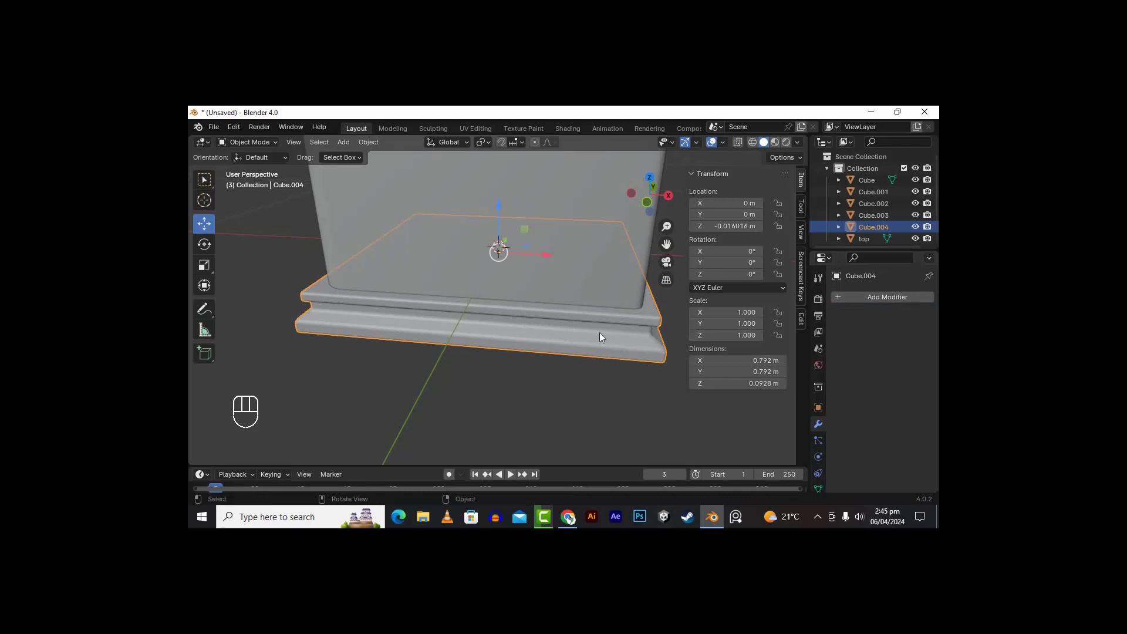
right_click(593, 332)
mouse_move(587, 329)
left_click(562, 296)
middle_click_drag(505, 325, 613, 335)
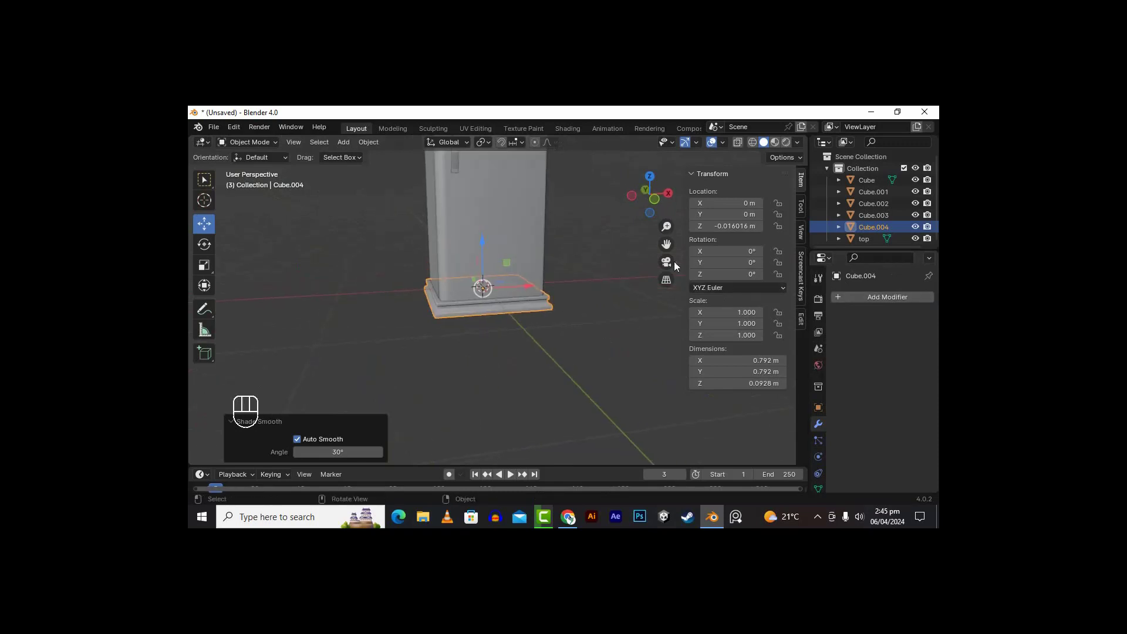
Step: Delete the upper door's existing handle
middle_click_drag(674, 265, 570, 273)
left_click(523, 172)
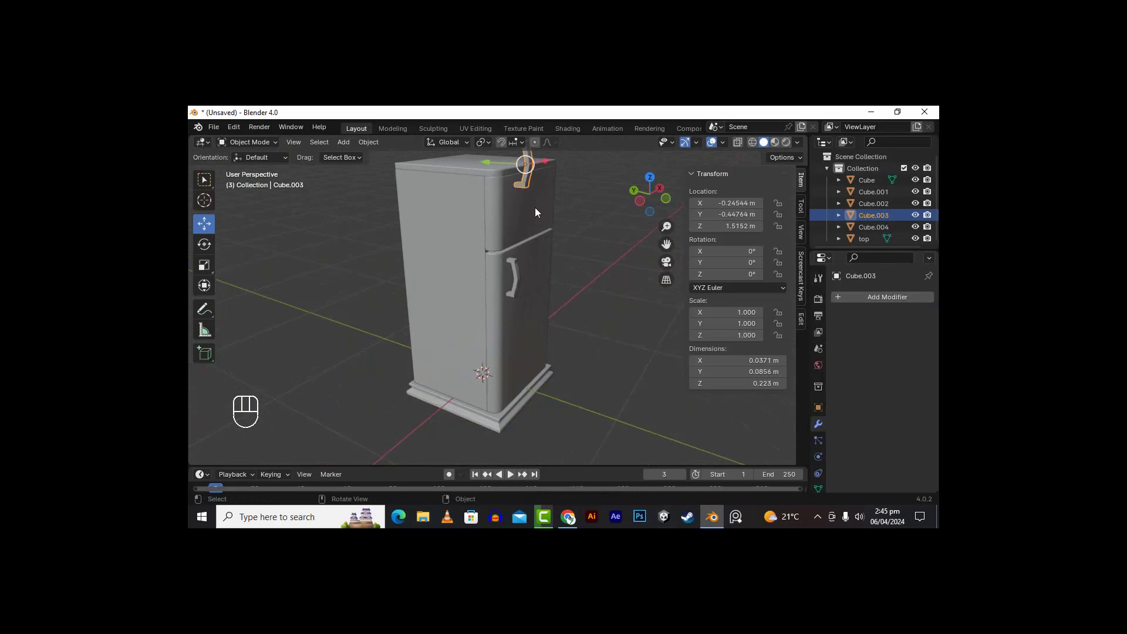
middle_click_drag(535, 212, 523, 257)
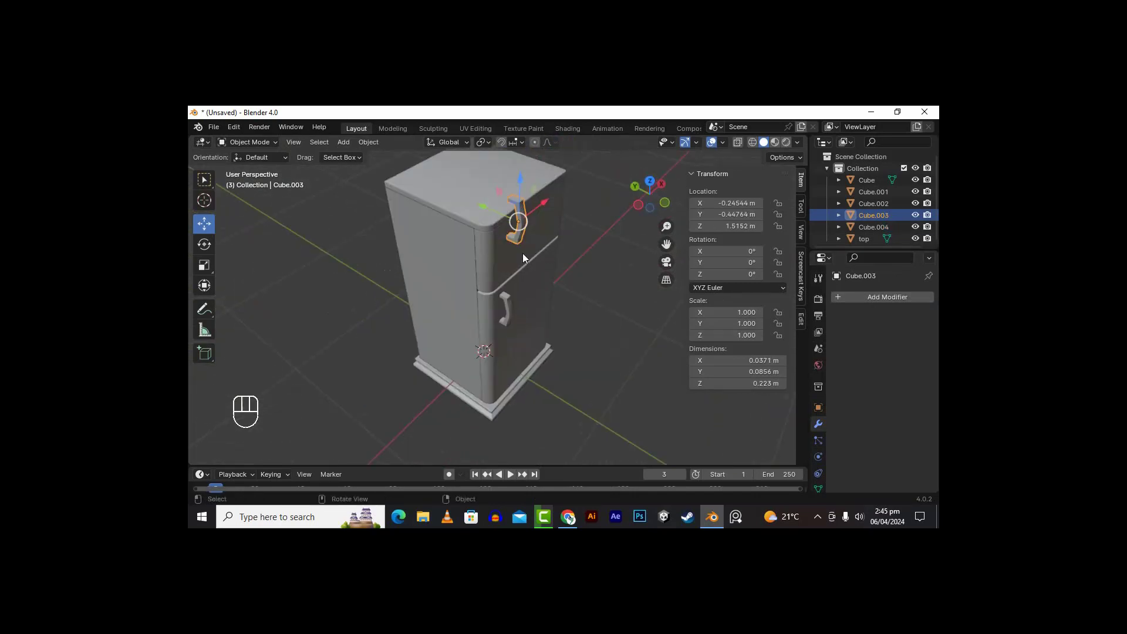
key("Delete")
Step: Duplicate the lower door's handle and raise the copy about 0.34 m along Z onto the upper door
left_click(508, 307)
scroll(551, 309, "up", 5)
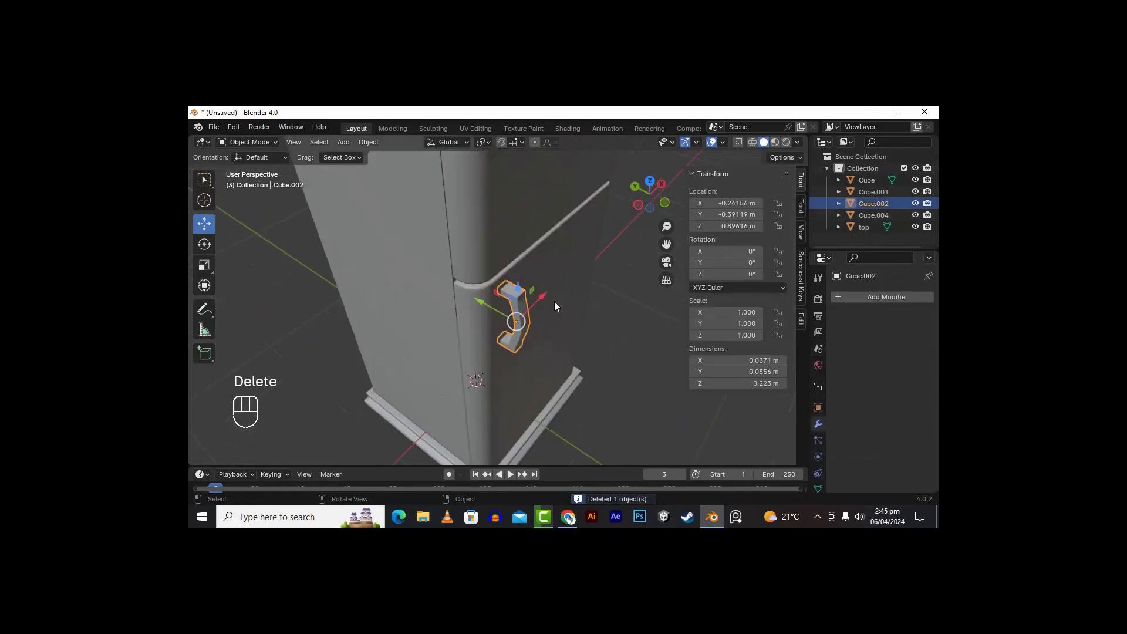
mouse_move(554, 301)
middle_mouse_down("alt")
mouse_move(633, 278)
mouse_move(556, 282)
middle_mouse_up("alt")
scroll(610, 266, "up", 1)
scroll(611, 266, "down", 3)
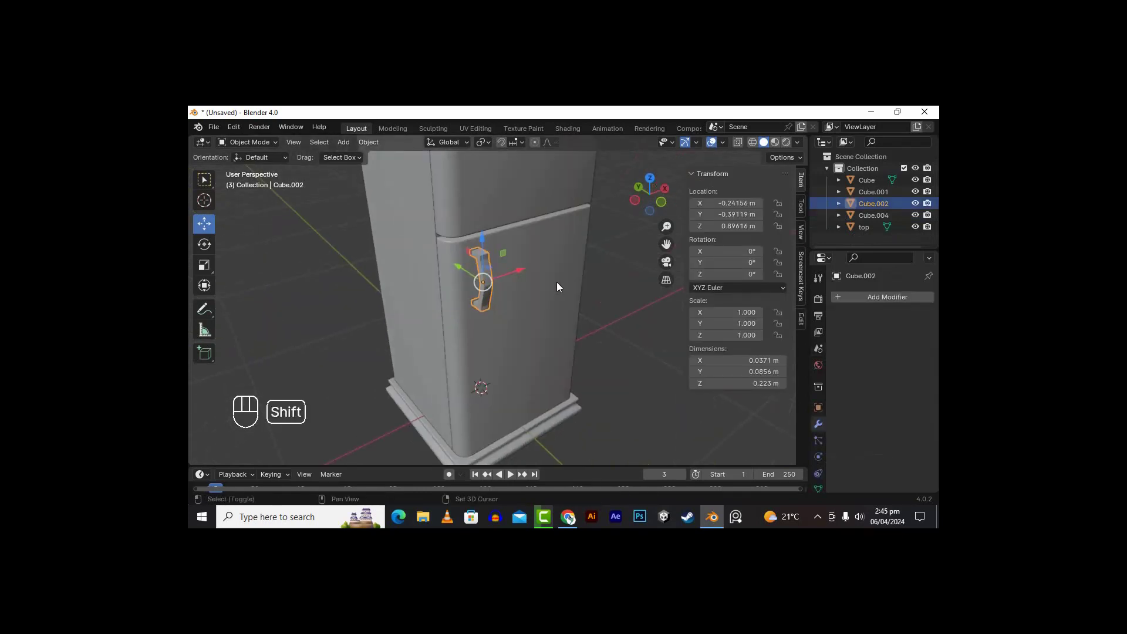
key("shift+d")
key("z")
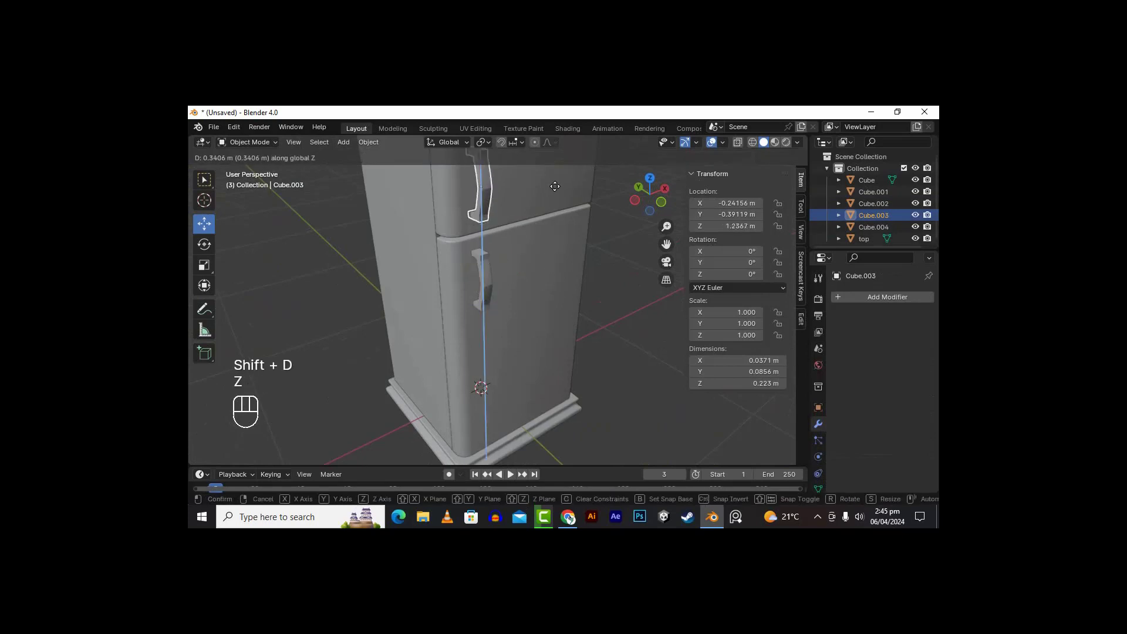
left_click(558, 231)
Step: Fine-tune the upper handle's height along Z to a location of about 1.23 m
mouse_move(558, 232)
middle_mouse_down("alt")
mouse_move(617, 286)
mouse_move(553, 251)
middle_mouse_up("alt")
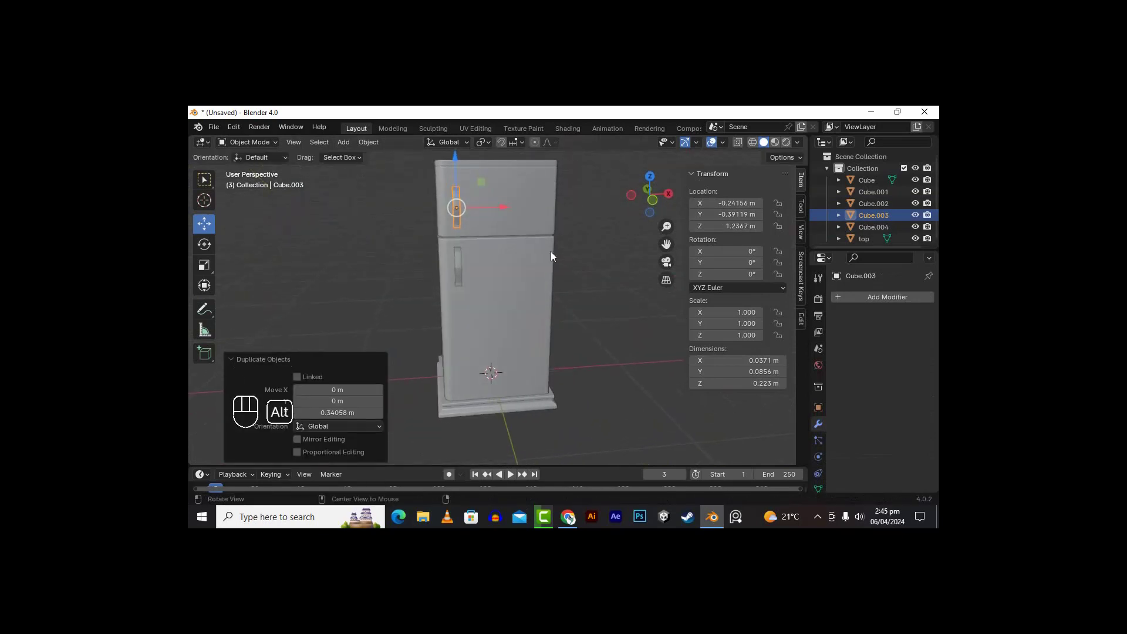
left_click_drag(447, 159, 449, 166)
left_click_drag(450, 165, 453, 160)
middle_click_drag(453, 160, 558, 235, "alt")
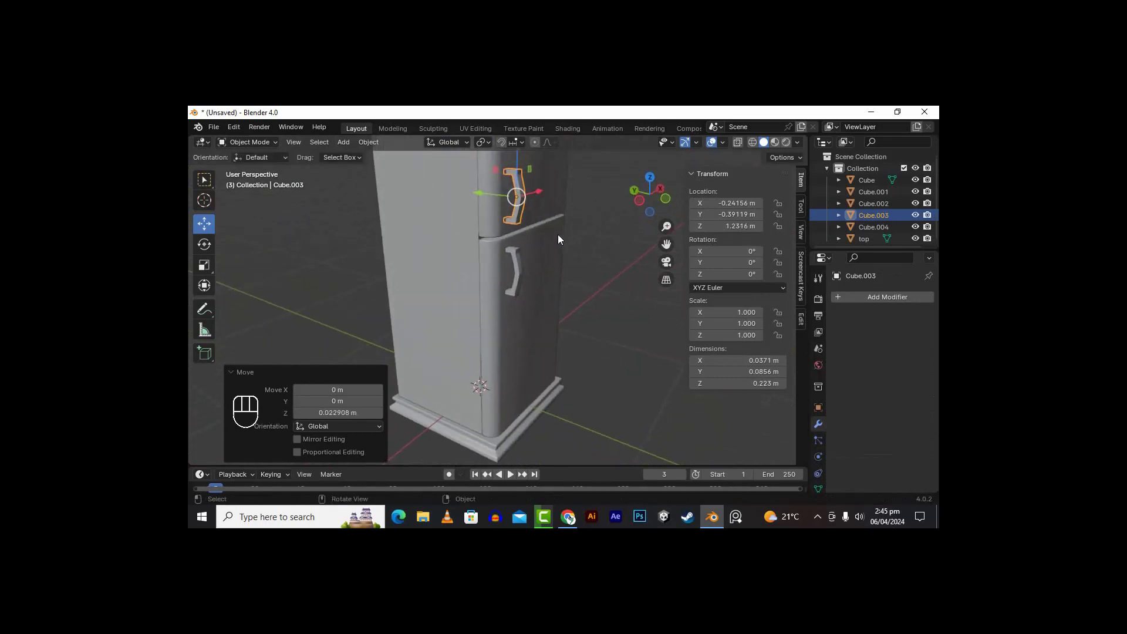
scroll(558, 234, "down", 4)
middle_click_drag(474, 280, 594, 294, "alt")
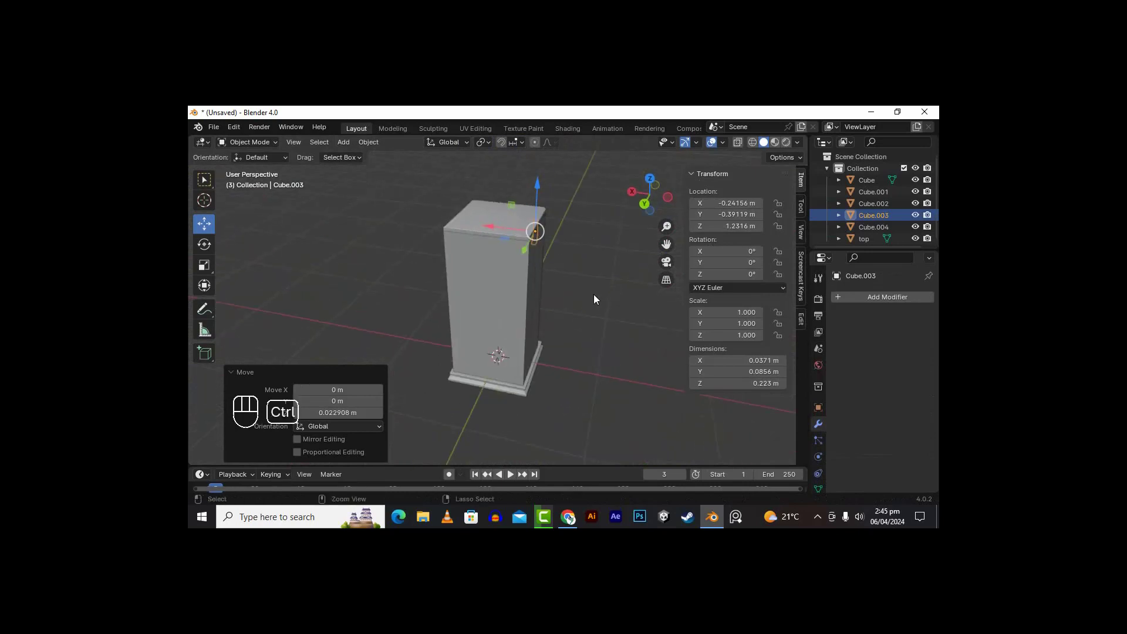
Step: Start saving the scene and create a folder named FRIDGE inside the kitchen folder as its destination
key("ctrl+s")
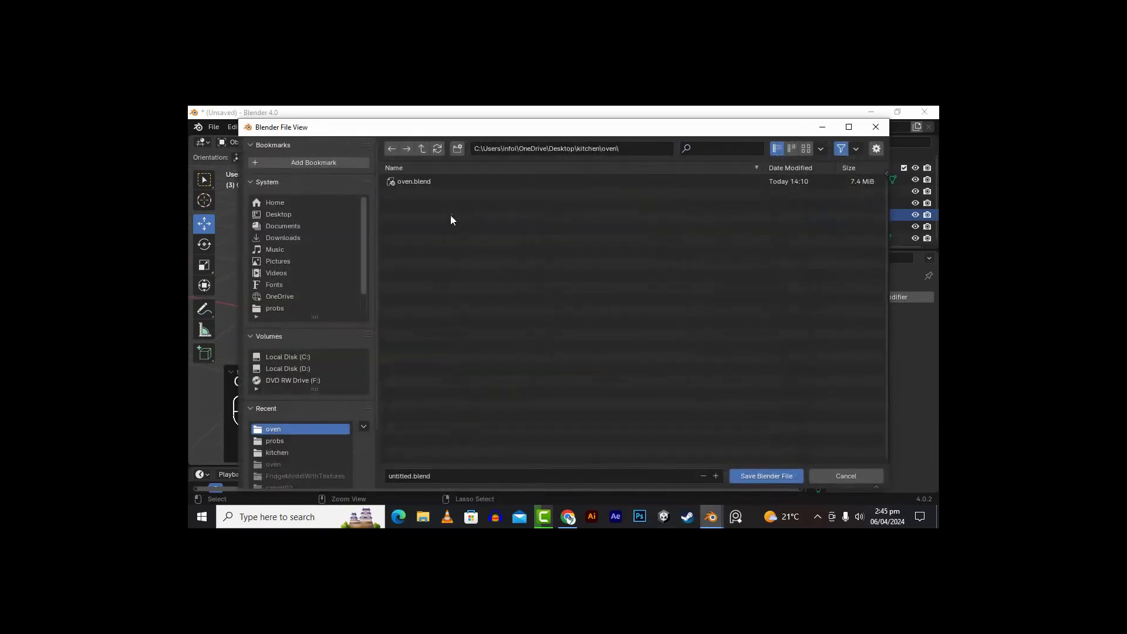
left_click(422, 148)
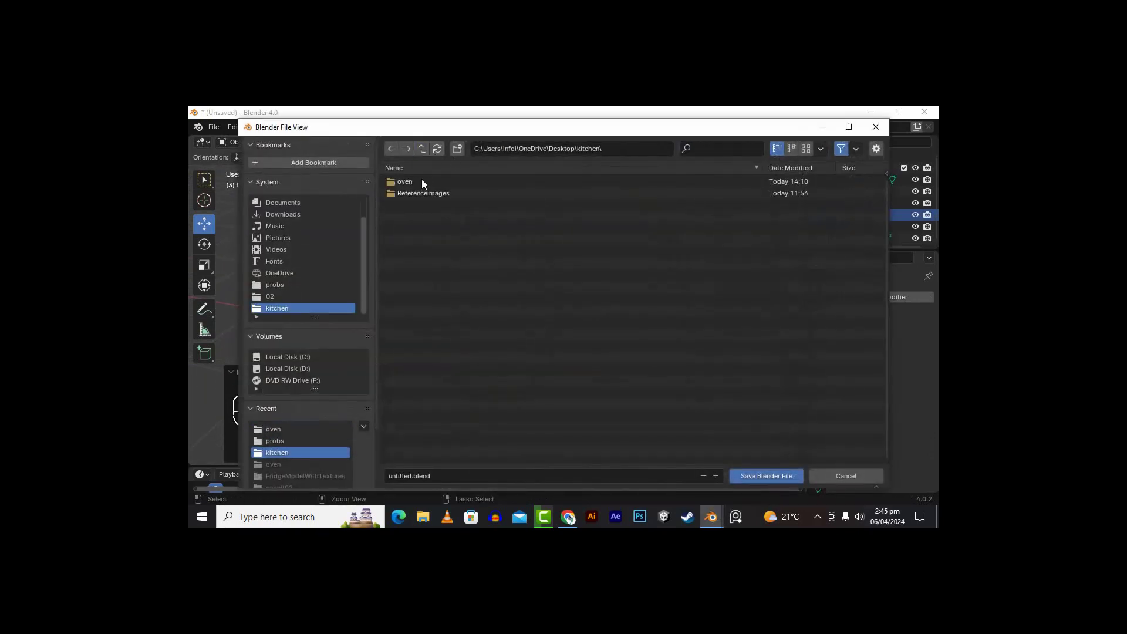
right_click(484, 253)
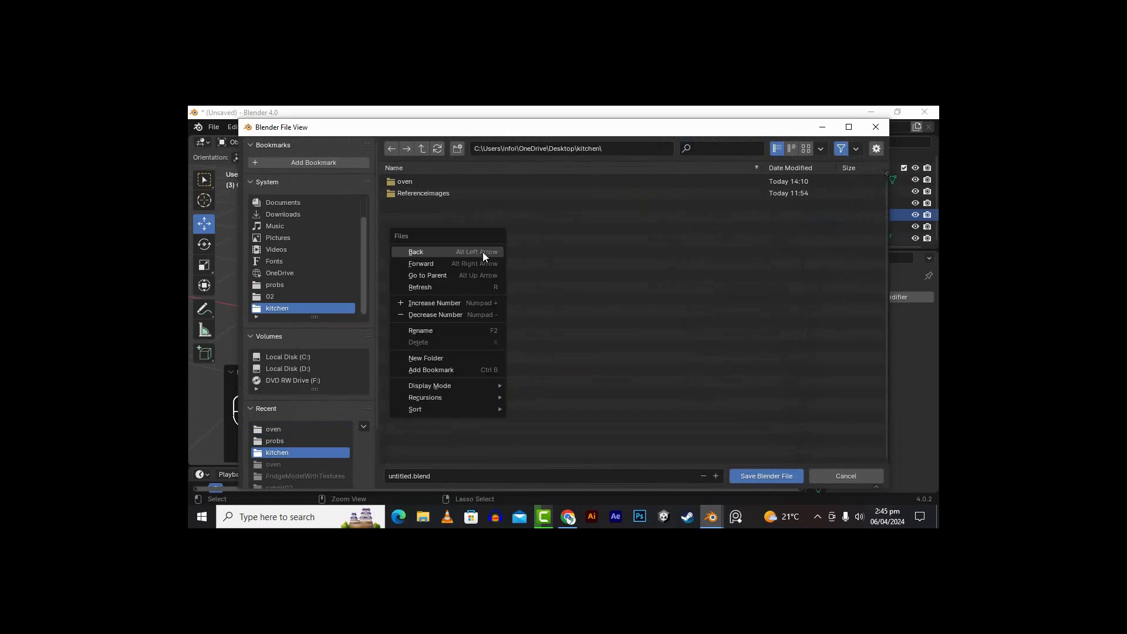
left_click(459, 359)
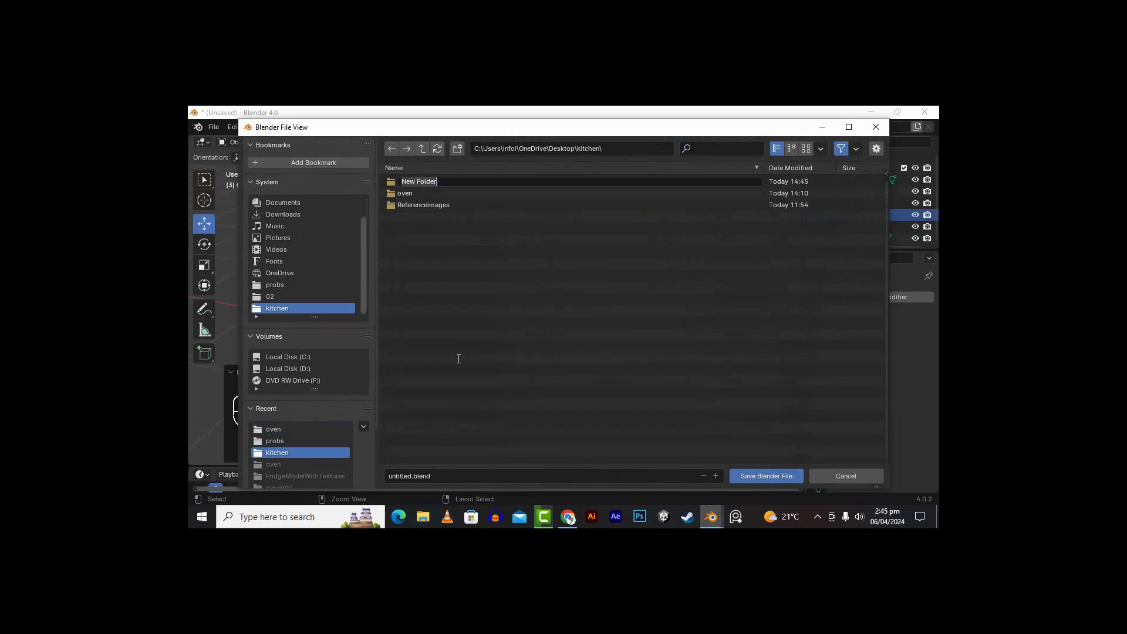
type("FRIDGE")
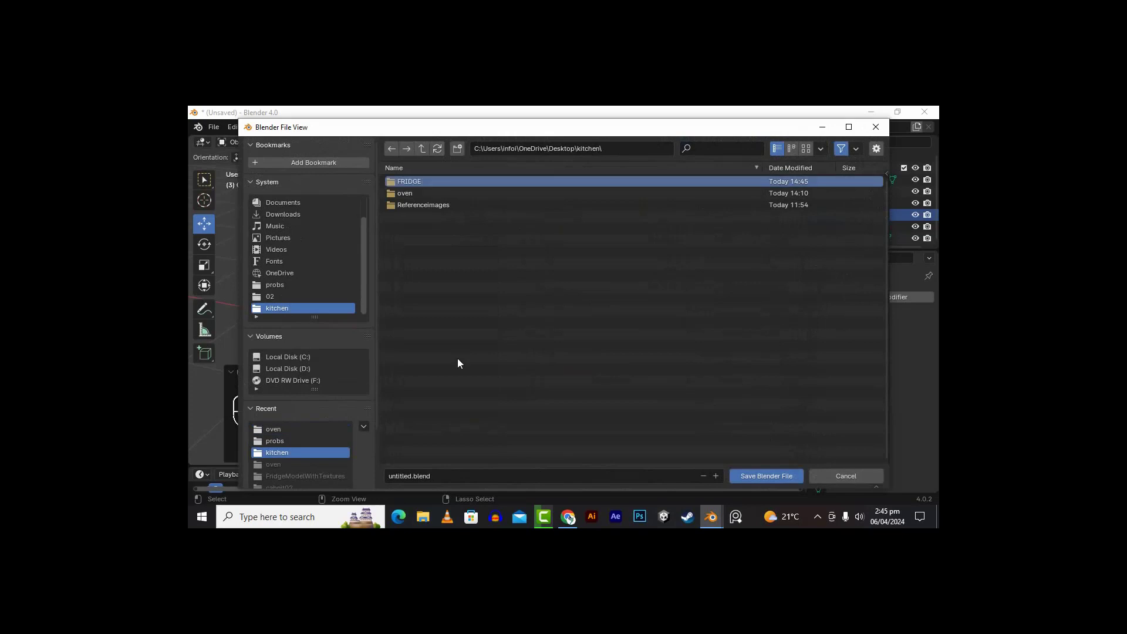
key("Return")
Step: Save the scene as FRIDGE.blend in the new FRIDGE folder
left_click(477, 481)
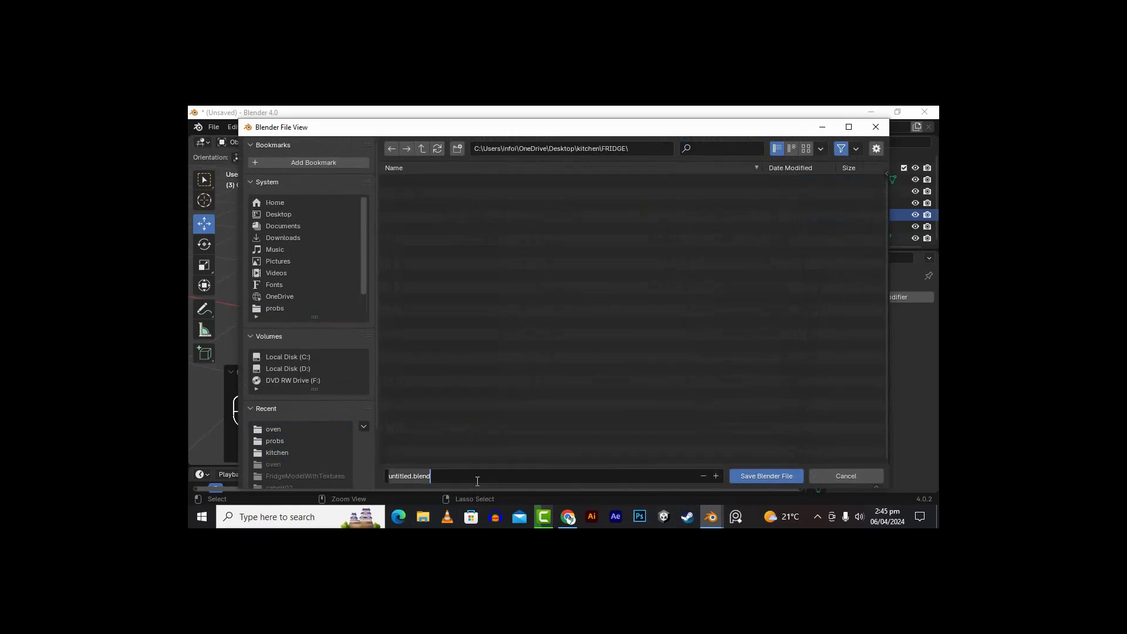
type("FRIDGE")
key("Return")
left_click(748, 476)
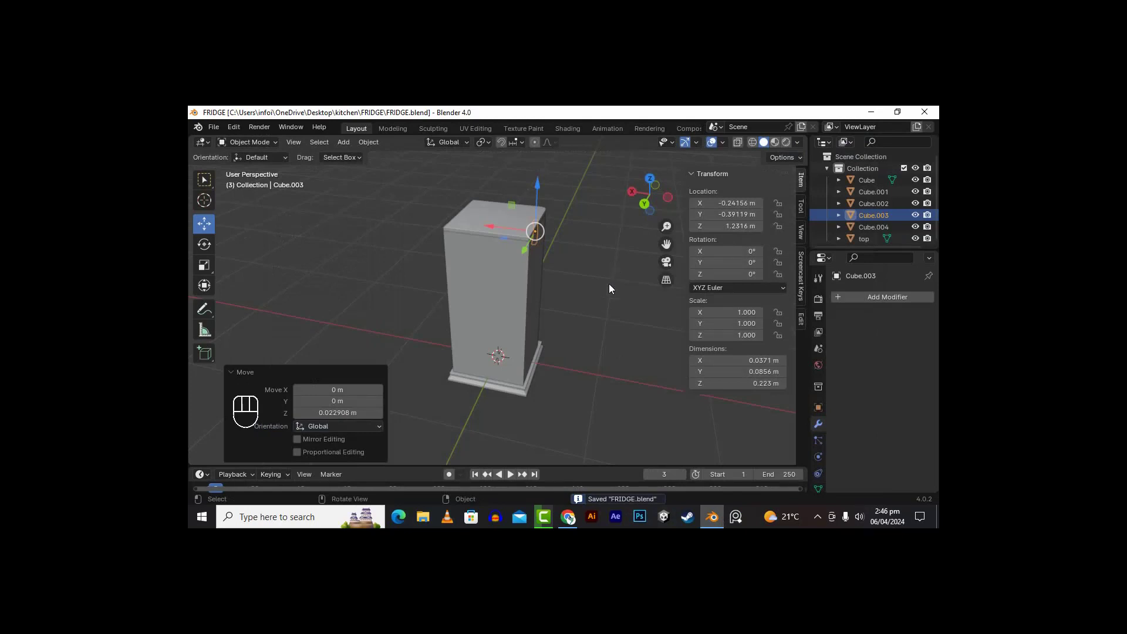
Step: Select the fridge's top and turn on the Face Orientation overlay
left_click(478, 218)
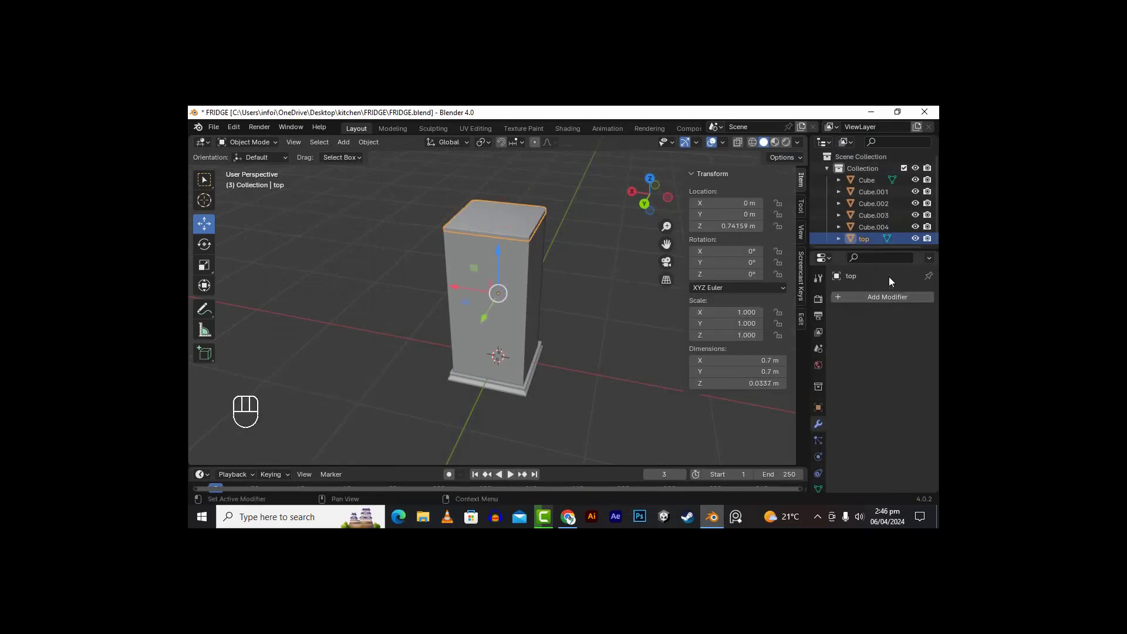
left_click(723, 144)
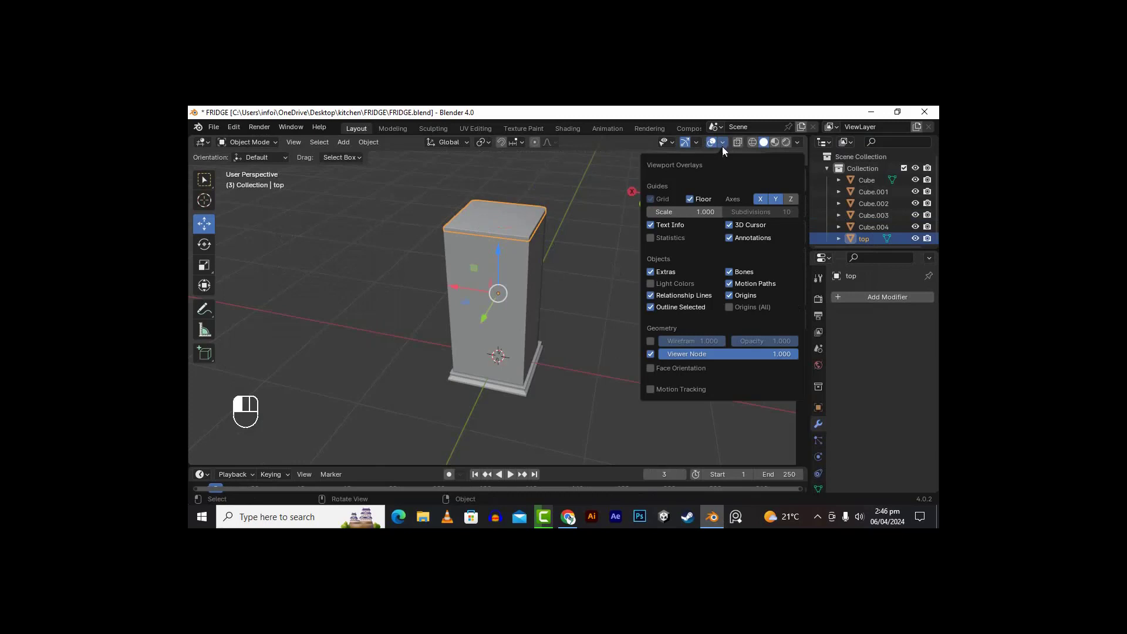
left_click(723, 145)
left_click(723, 144)
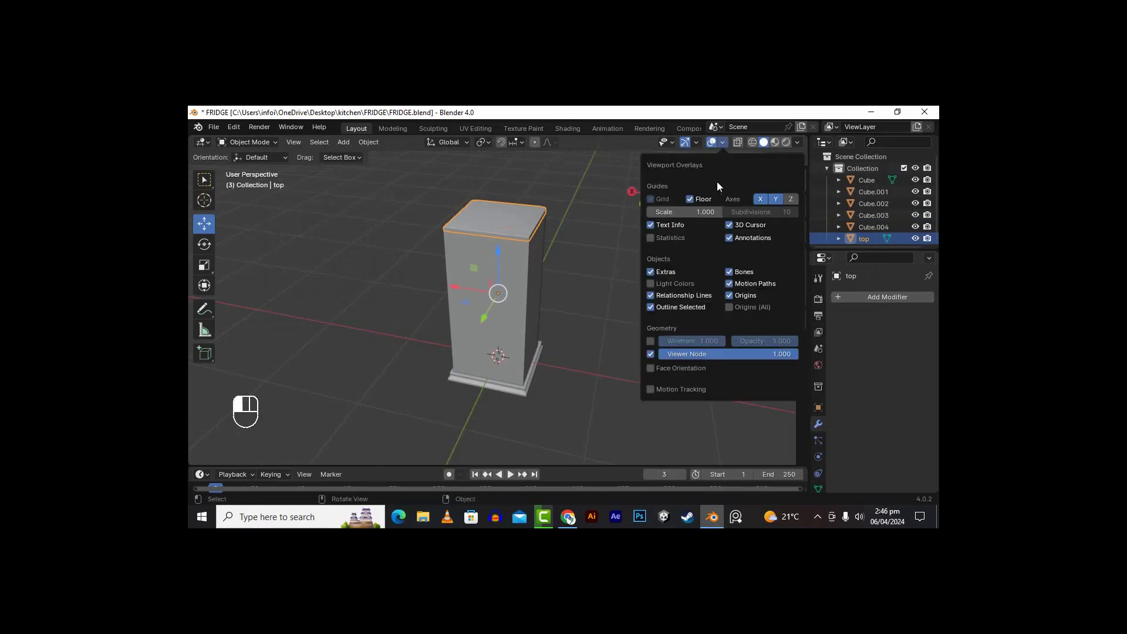
left_click(652, 368)
Step: Examine the face orientation of the fridge's doors, handles, top, body and base from several sides
middle_click_drag(569, 322, 354, 300, "alt")
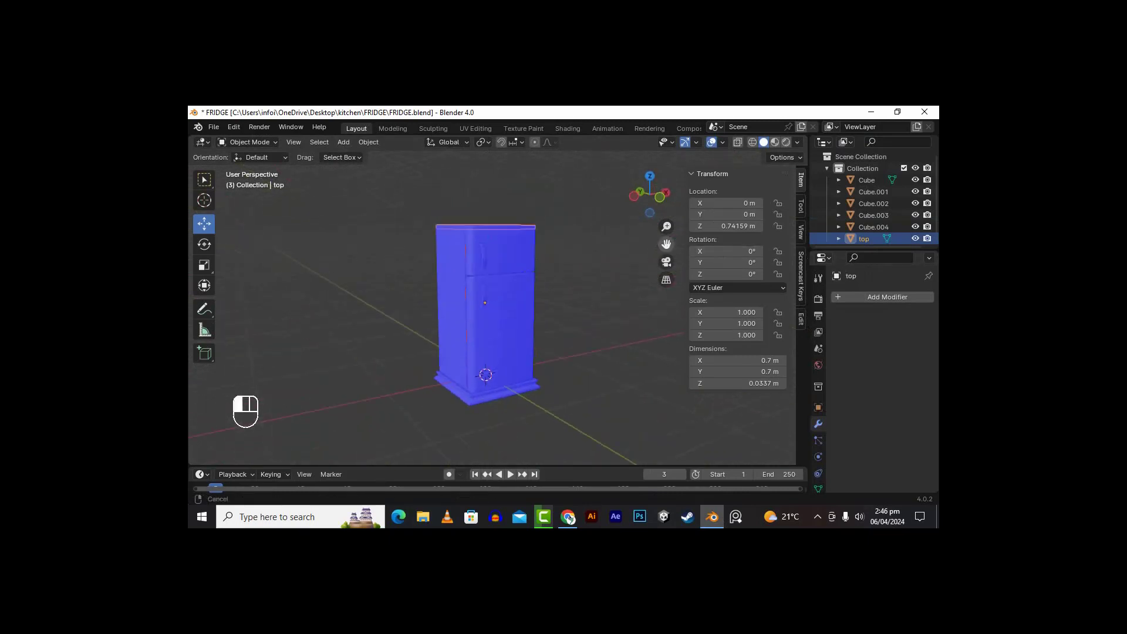
left_click_drag(666, 244, 626, 322)
scroll(438, 320, "up", 9)
middle_click_drag(439, 322, 472, 321, "alt")
scroll(555, 294, "down", 5)
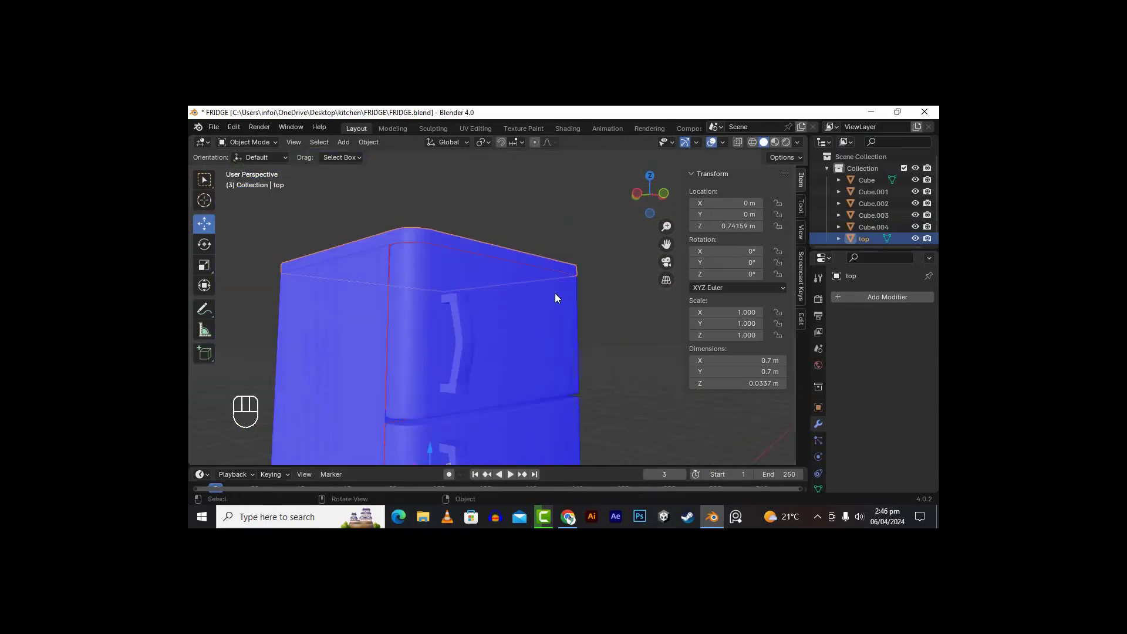
scroll(499, 287, "down", 2)
scroll(503, 283, "up", 4)
middle_click_drag(502, 284, 503, 326, "alt")
scroll(568, 305, "down", 6)
middle_click_drag(572, 321, 492, 366, "alt")
scroll(454, 381, "up", 5)
scroll(488, 372, "down", 4)
left_click_drag(666, 244, 667, 246)
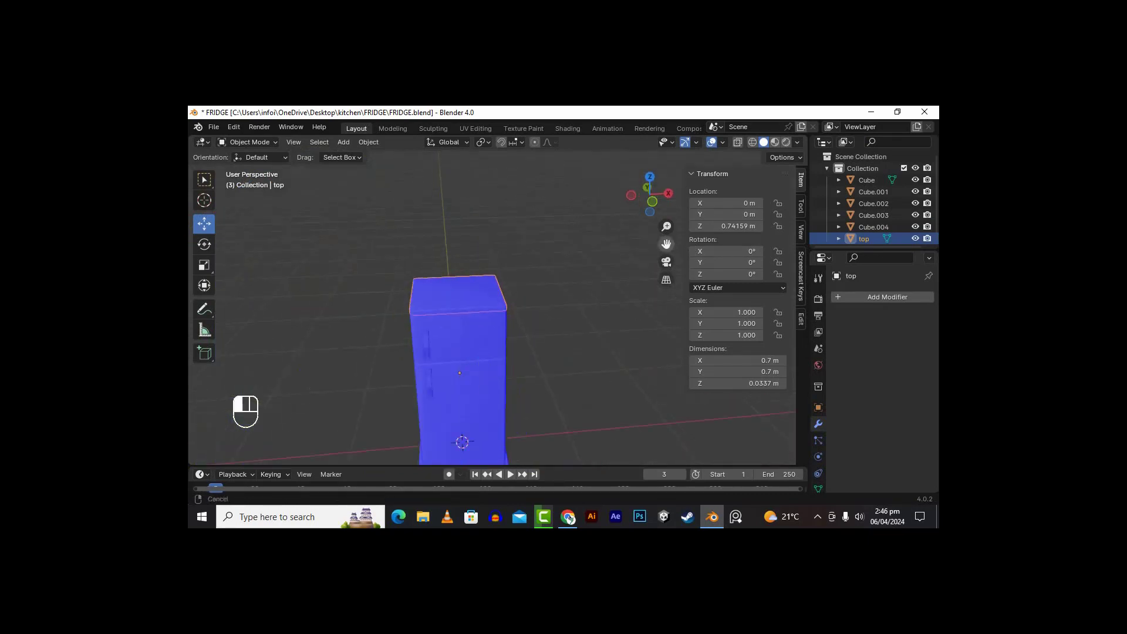
middle_click_drag(668, 246, 660, 313, "alt")
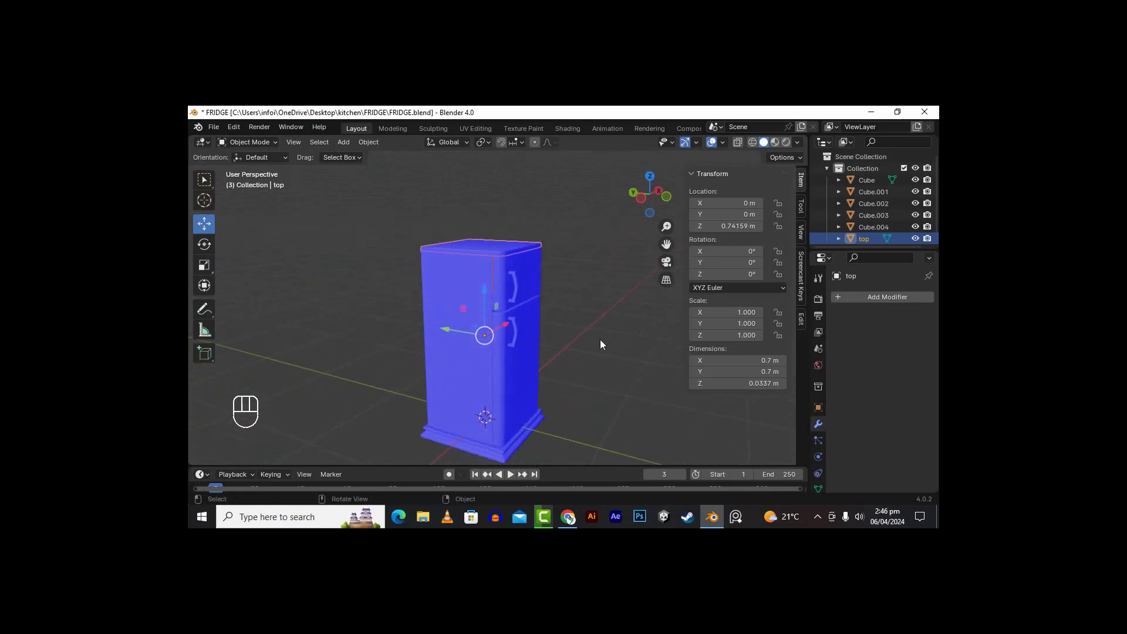
Step: Turn off the Face Orientation overlay and deselect the top
left_click(722, 142)
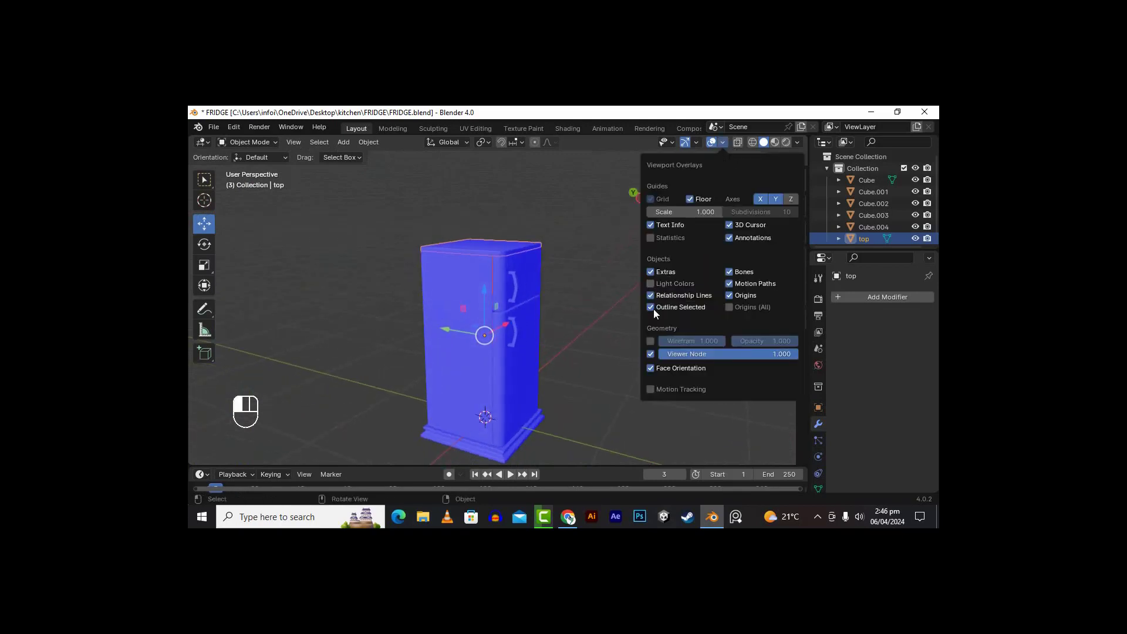
left_click(650, 367)
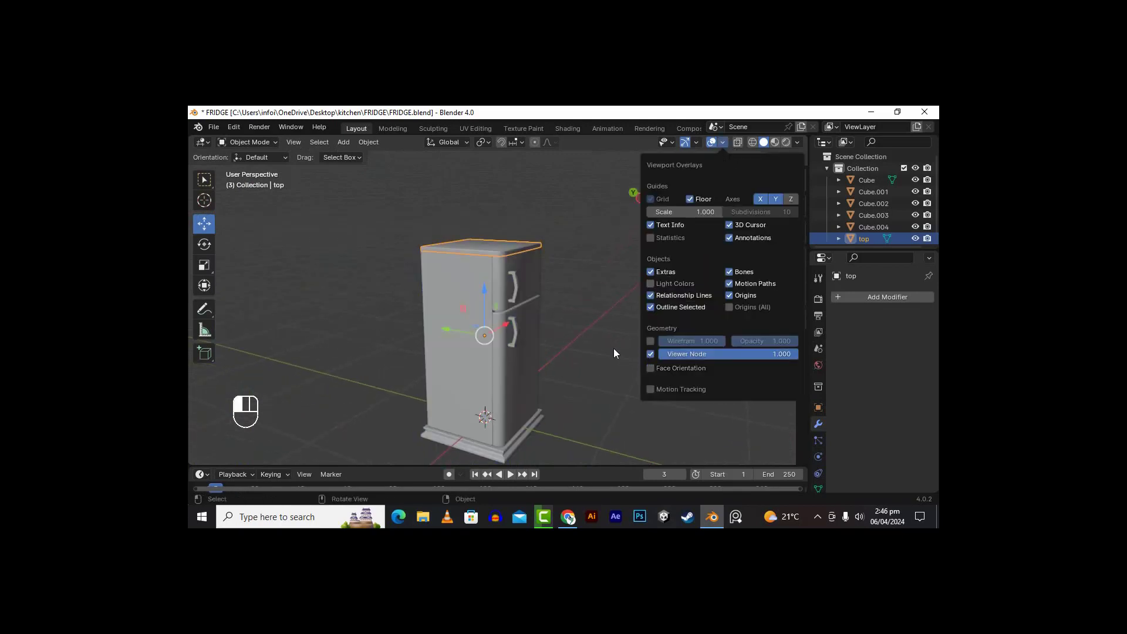
left_click(589, 307)
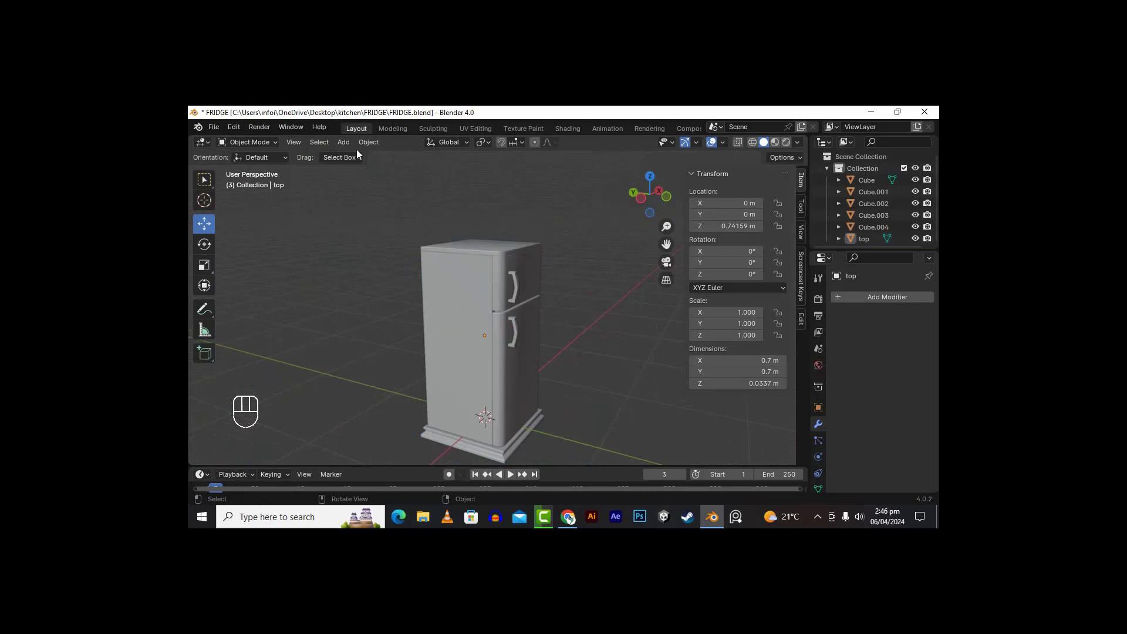
Step: Add a new material to the fridge doors and name it "fridge"
left_click(527, 266)
scroll(819, 464, "down", 2)
left_click(818, 458)
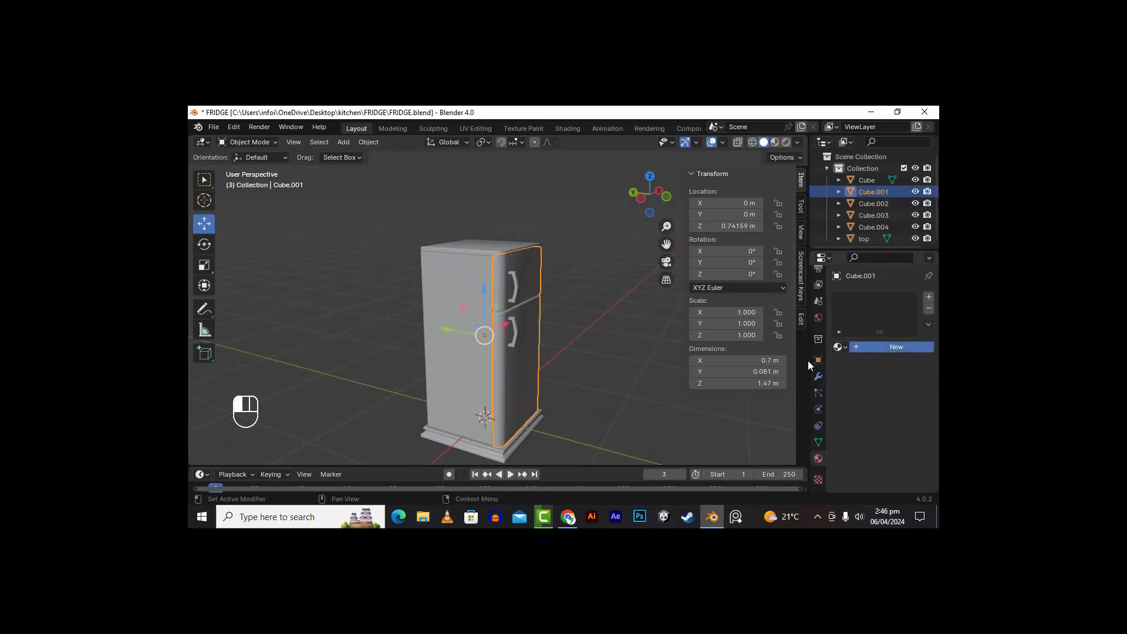
left_click(857, 349)
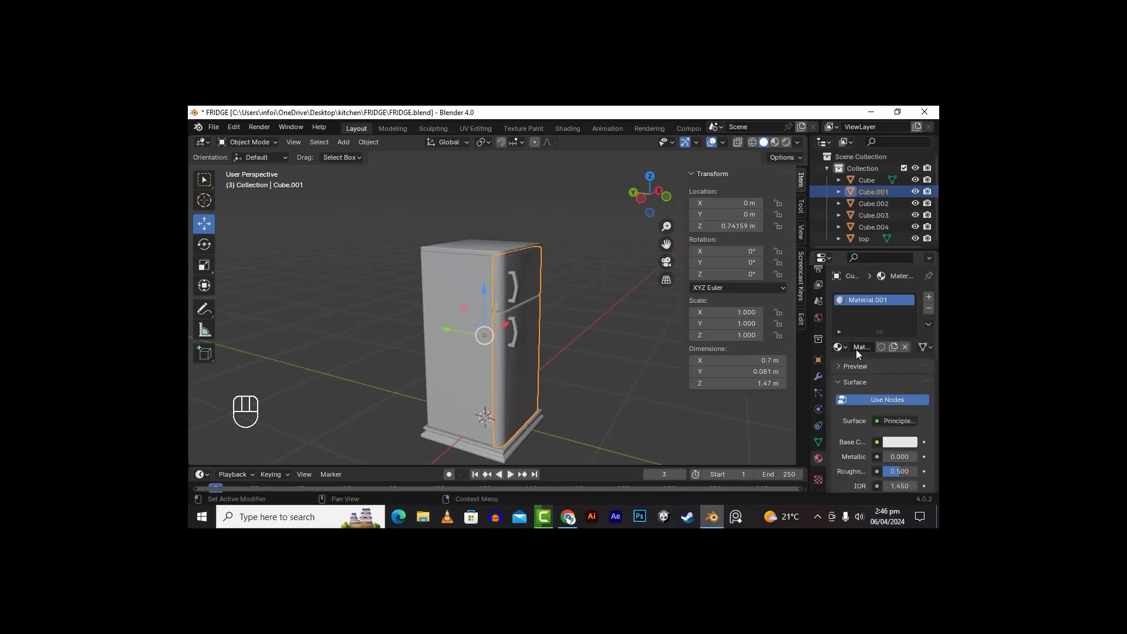
left_click(857, 348)
type("fridge")
key("Return")
Step: Select all the fridge parts with the doors active and link the doors' material to them
left_click_drag(666, 244, 620, 247)
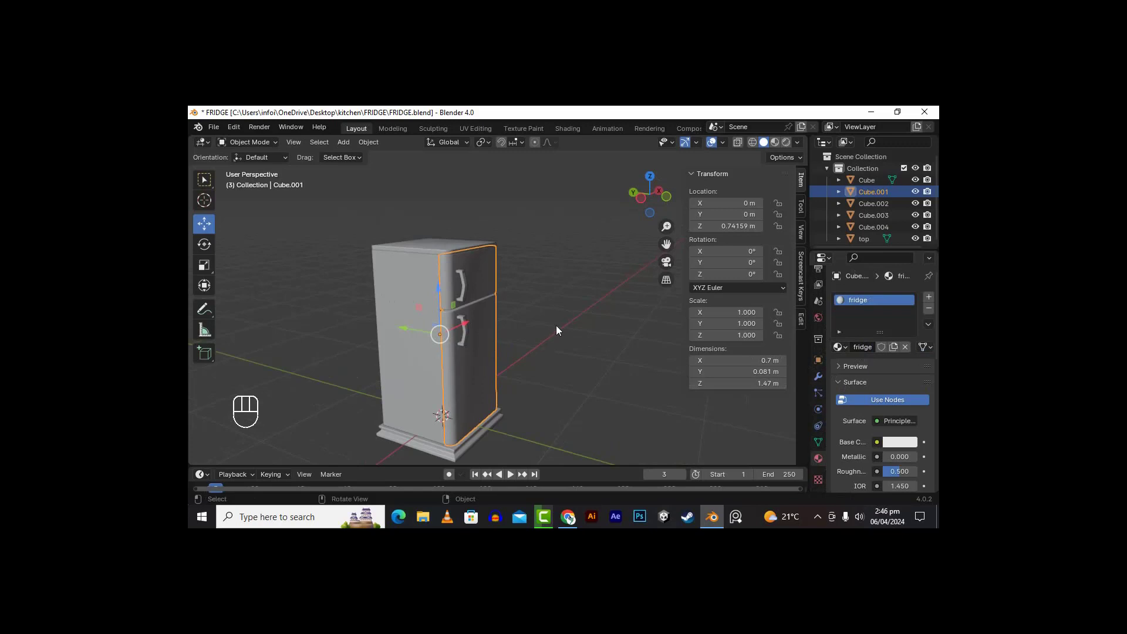
scroll(552, 328, "down", 1)
left_click_drag(588, 191, 370, 463, "shift")
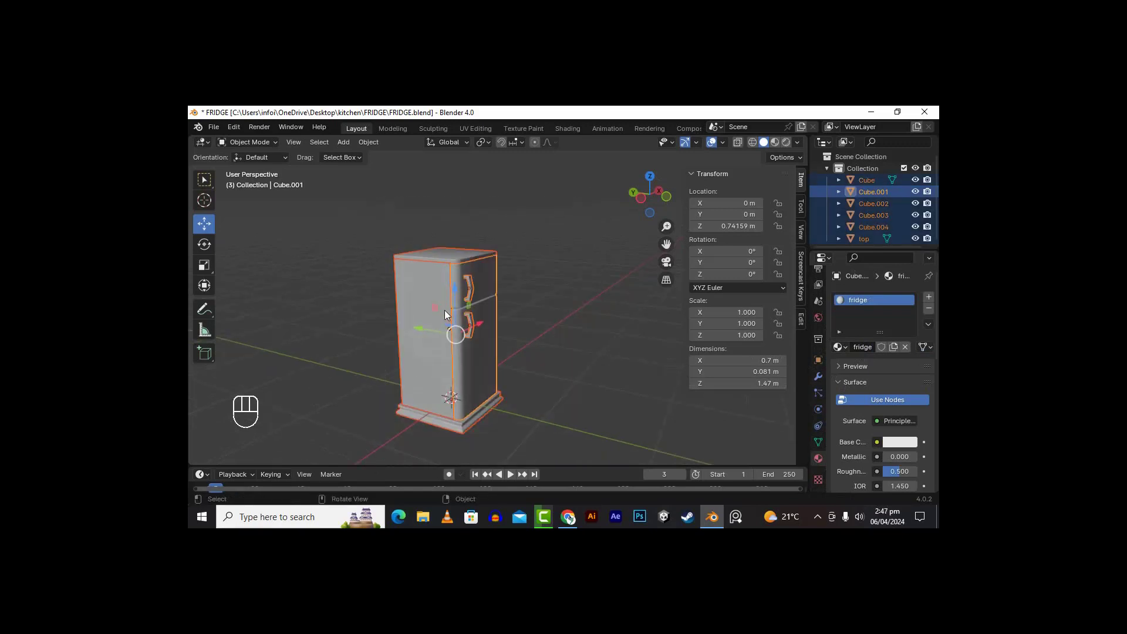
key("ctrl+l")
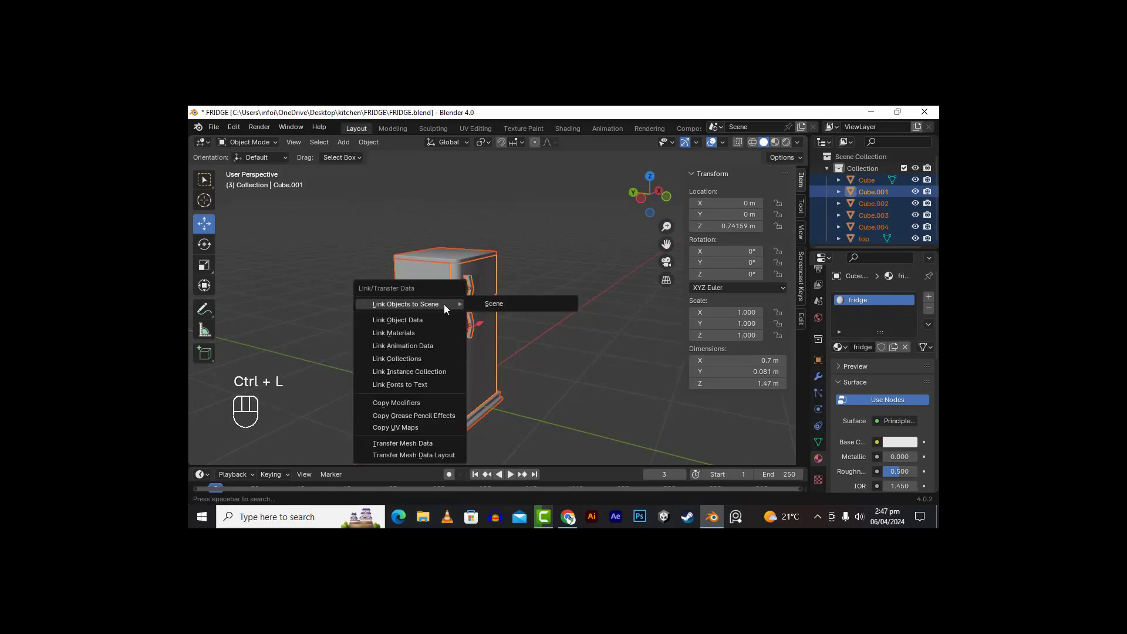
left_click(428, 333)
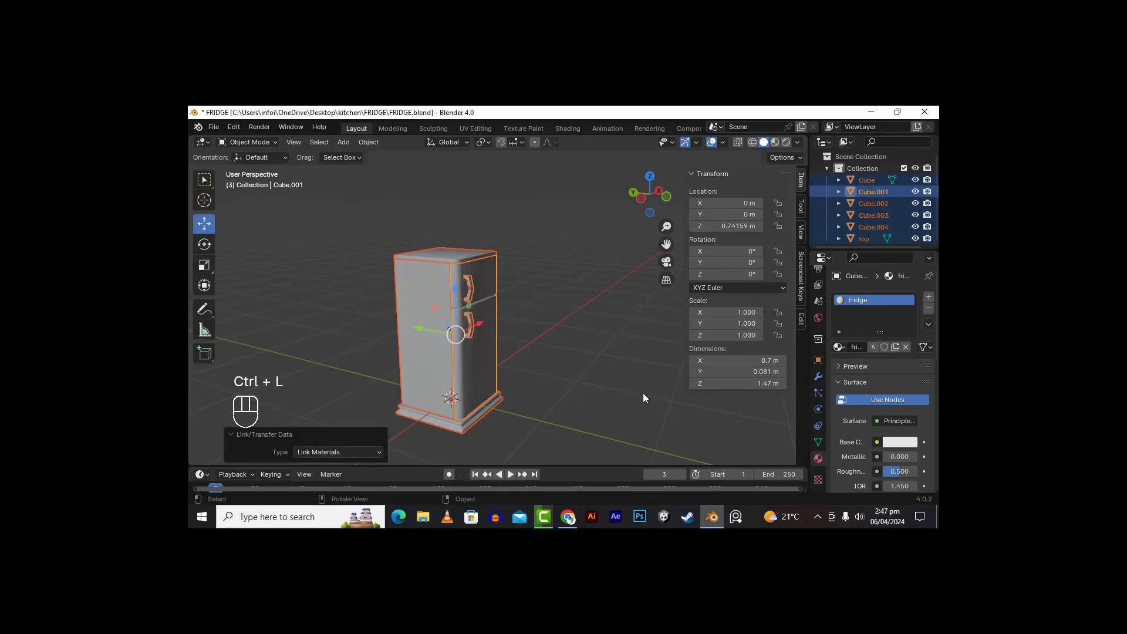
Step: Select only the fridge body and check its assigned material
left_click_drag(667, 244, 767, 245)
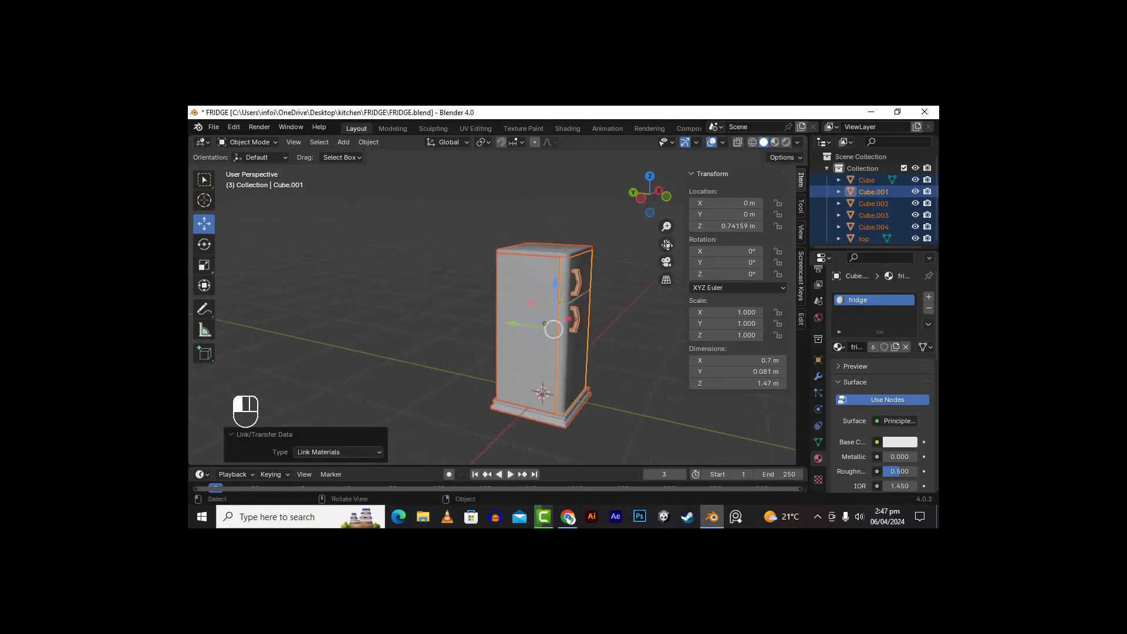
left_click(463, 304)
left_click(541, 323)
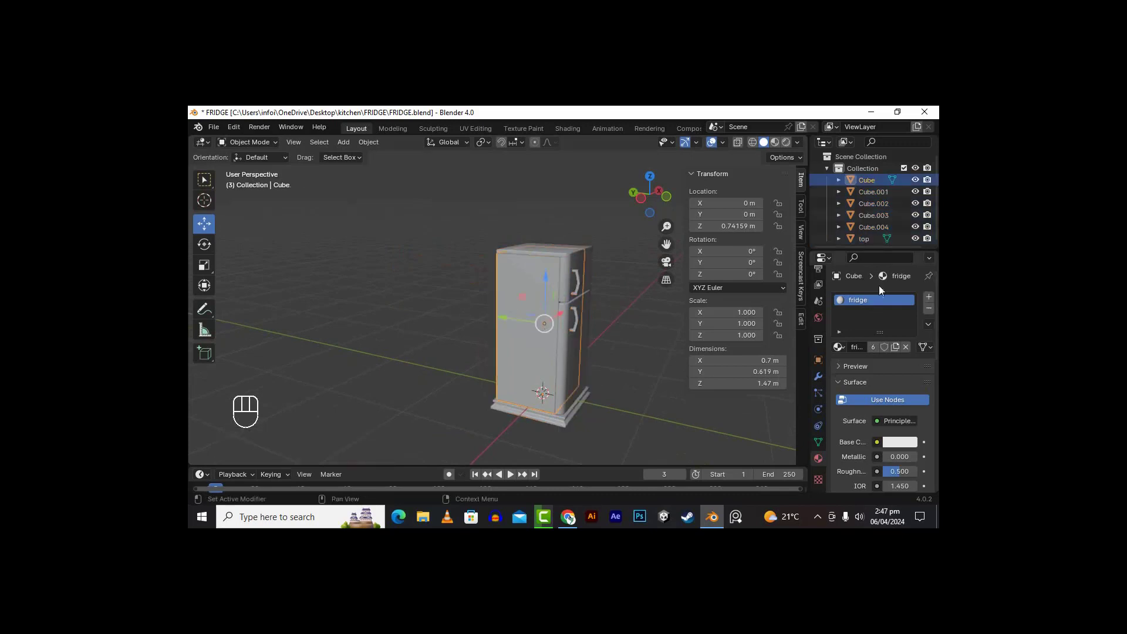
left_click_drag(543, 323, 544, 323)
Step: Select all the fridge parts, switch to the UV Editing workspace and select every face of them
left_click_drag(666, 244, 646, 244)
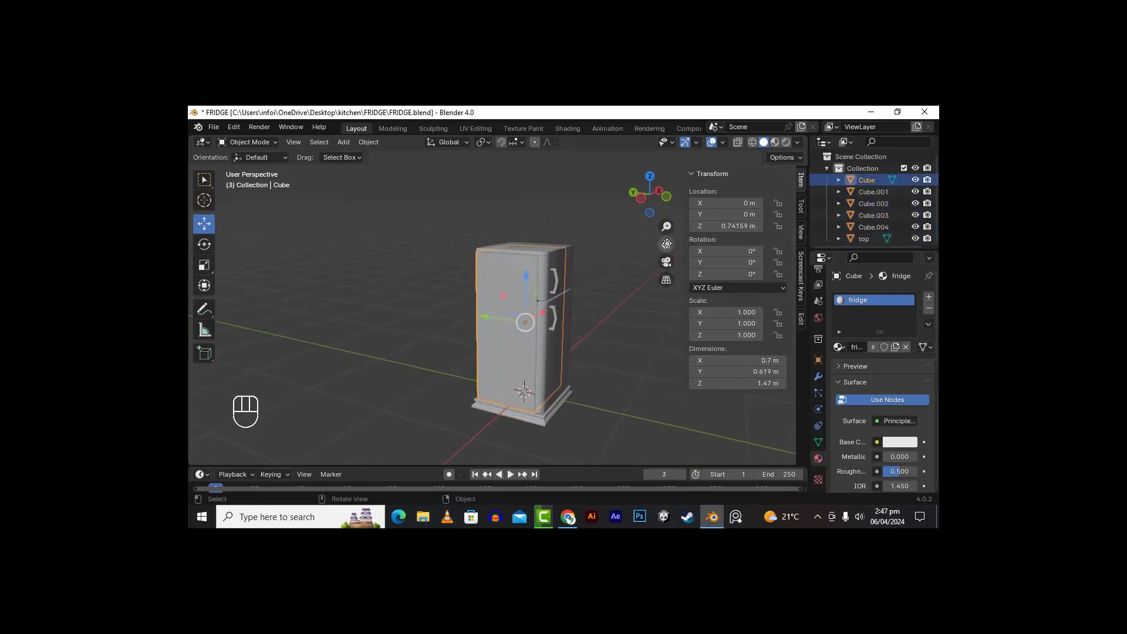
key("a")
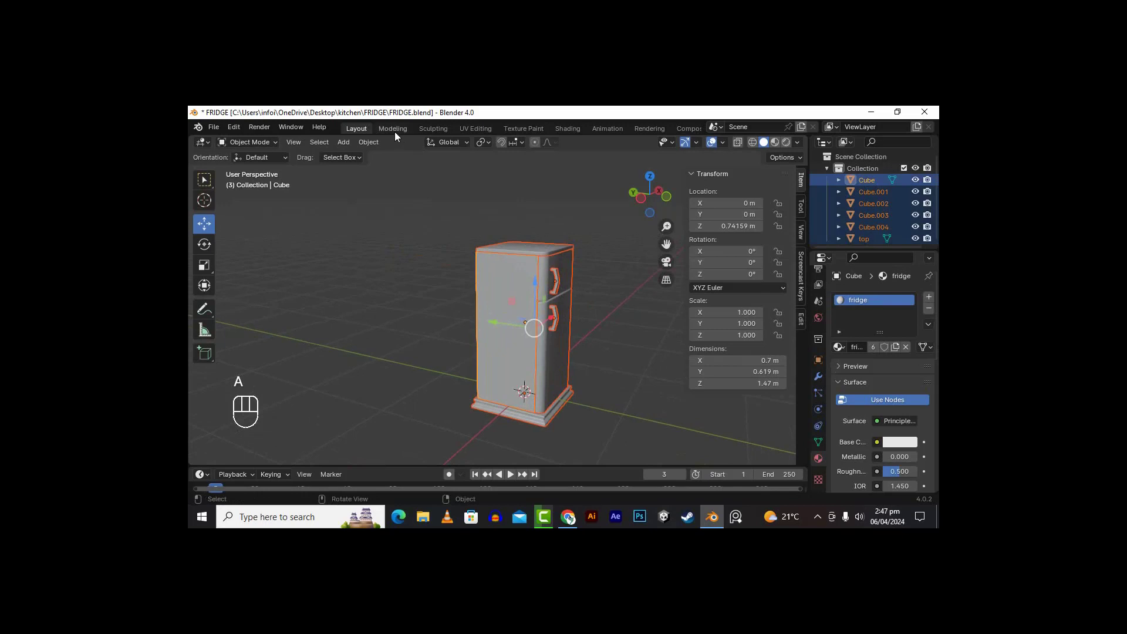
left_click(475, 129)
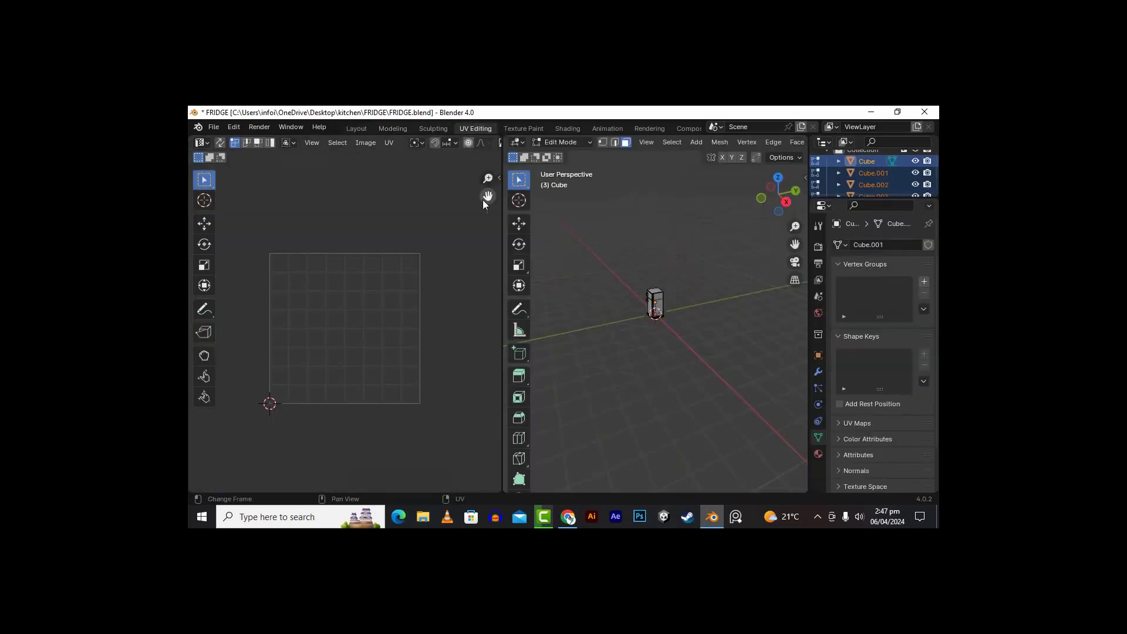
scroll(697, 314, "up", 2)
key("a")
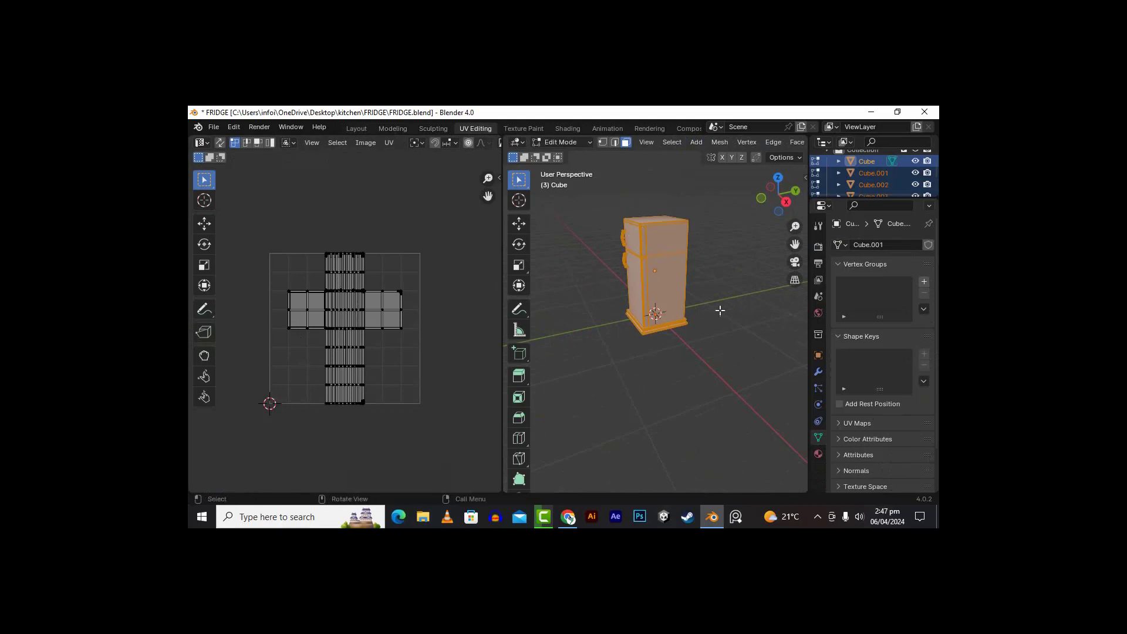
Step: Unwrap the selected fridge faces, and replace that layout with a Smart UV Project using a 66° angle limit
key("u")
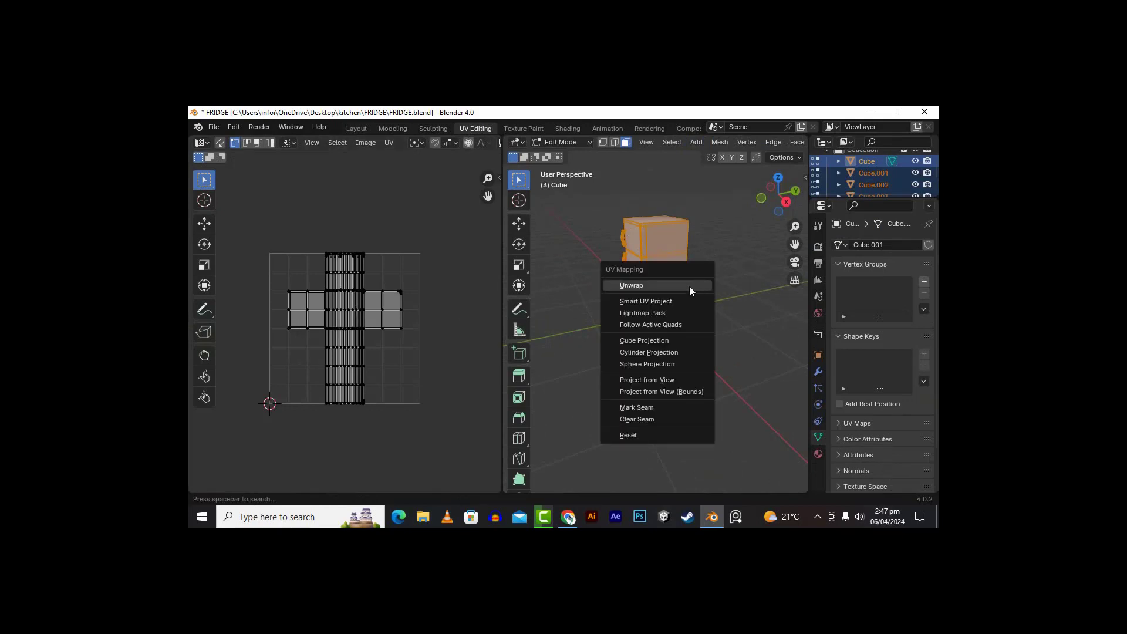
left_click(689, 287)
key("u")
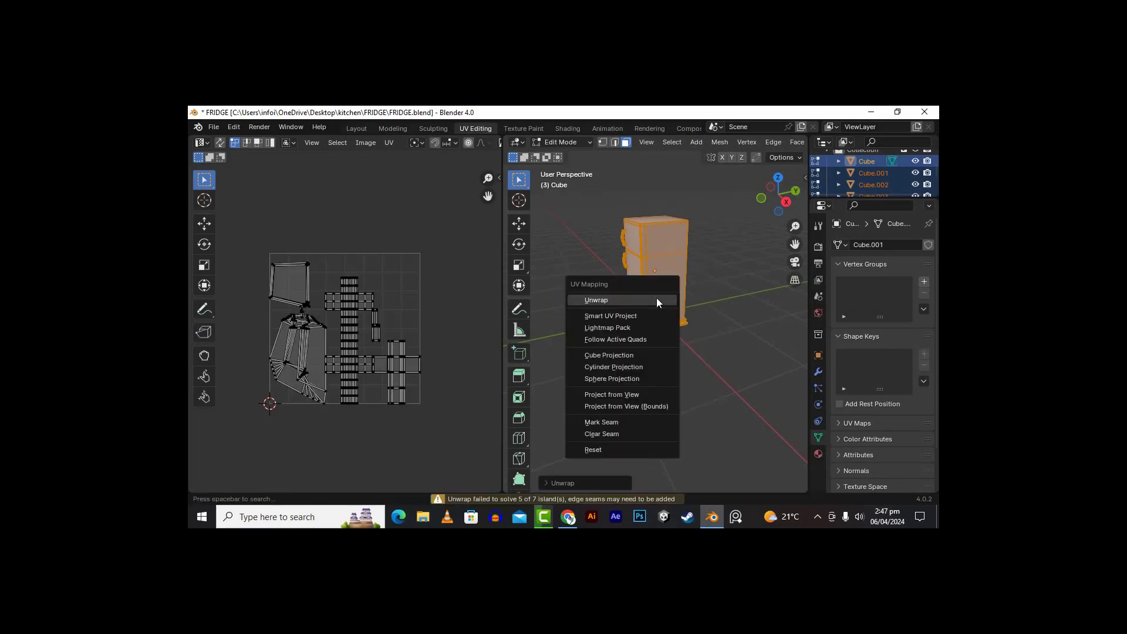
left_click(637, 316)
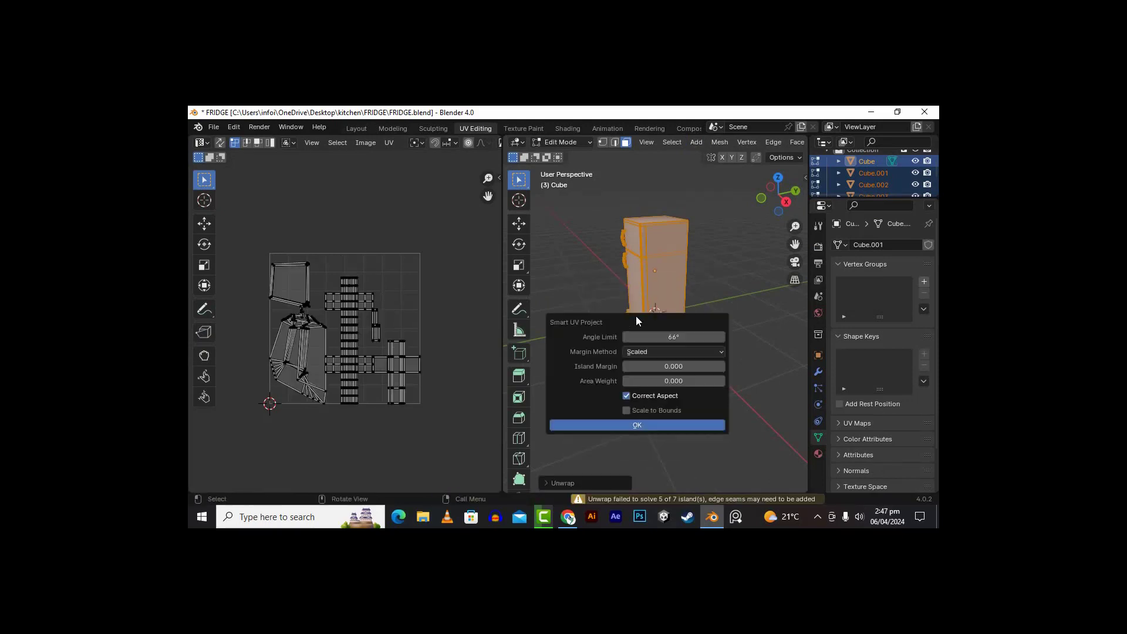
left_click(625, 424)
Step: Try an island margin of 0.010 for the Smart UV Project, and set it back to 0.000
left_click(546, 483)
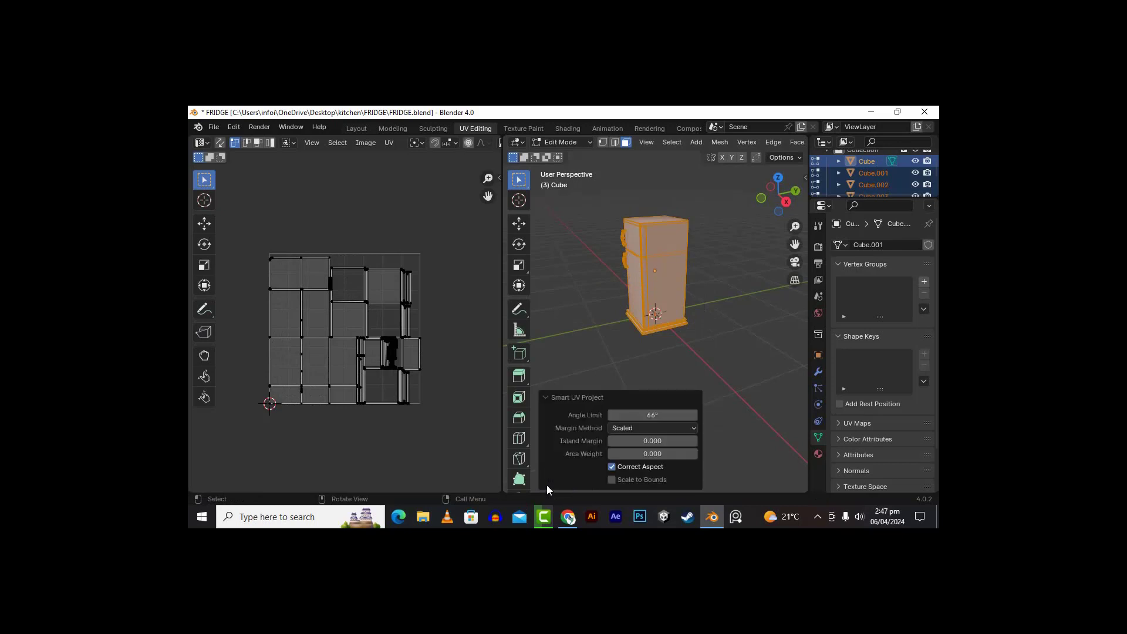
left_click(692, 442)
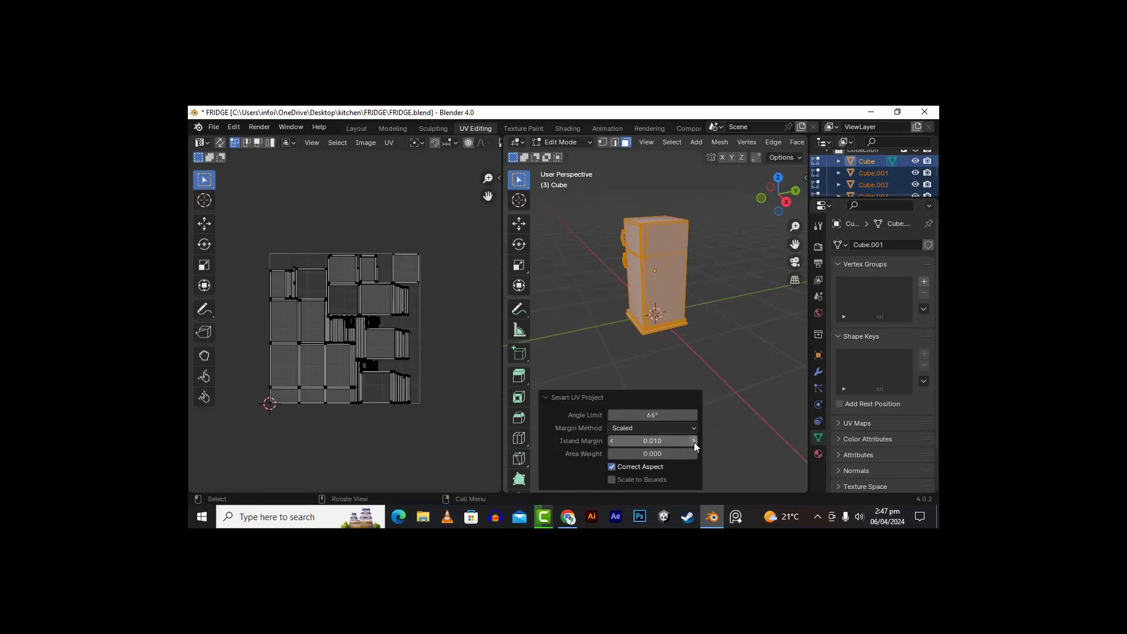
left_click(611, 442)
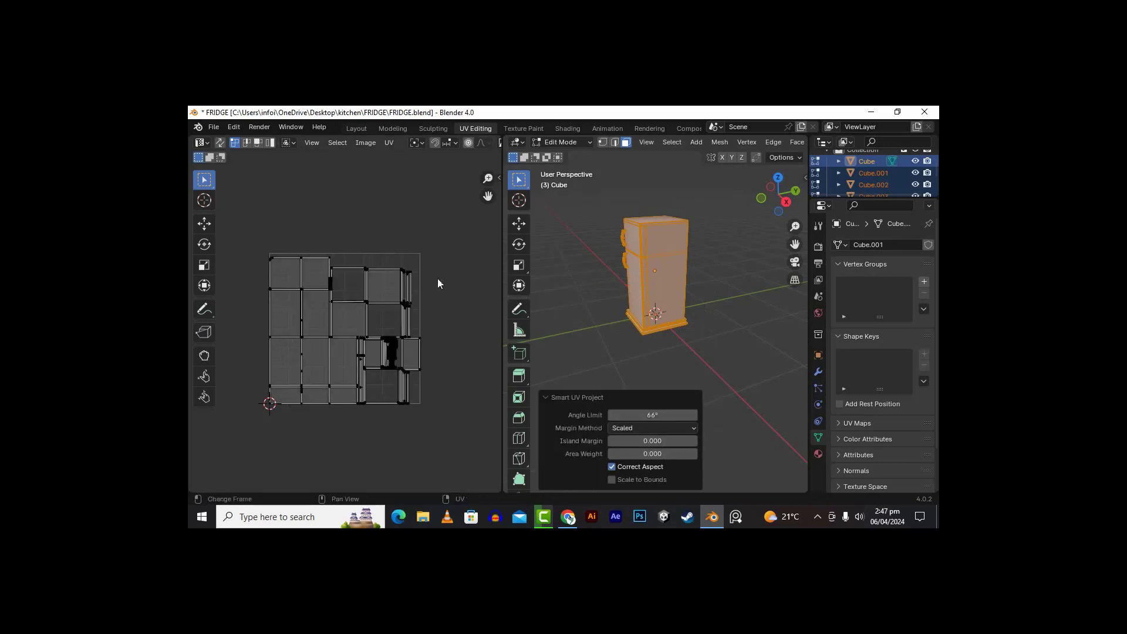
Step: Save the fridge's blend file and open the FBX export settings
middle_click_drag(611, 311, 684, 306)
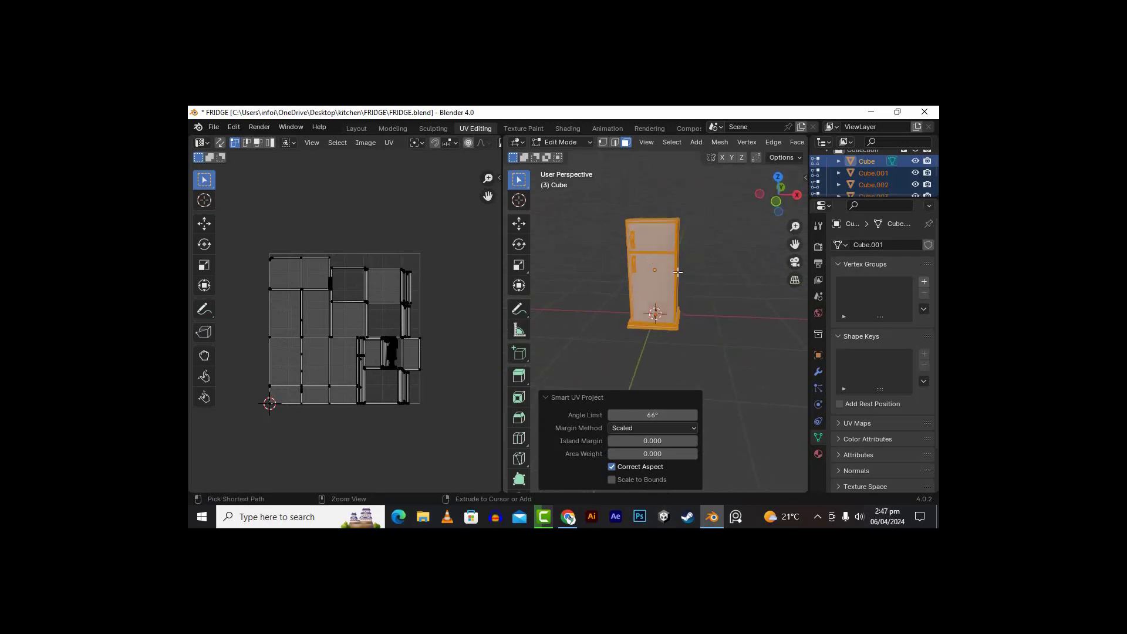
key("ctrl+s")
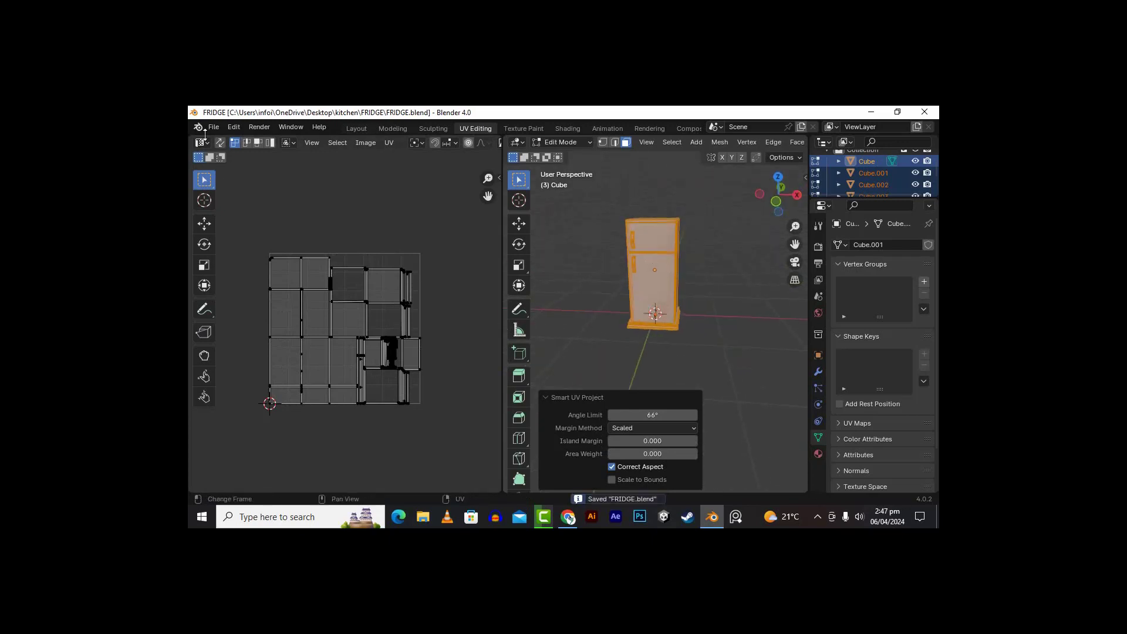
left_click(214, 127)
mouse_move(249, 300)
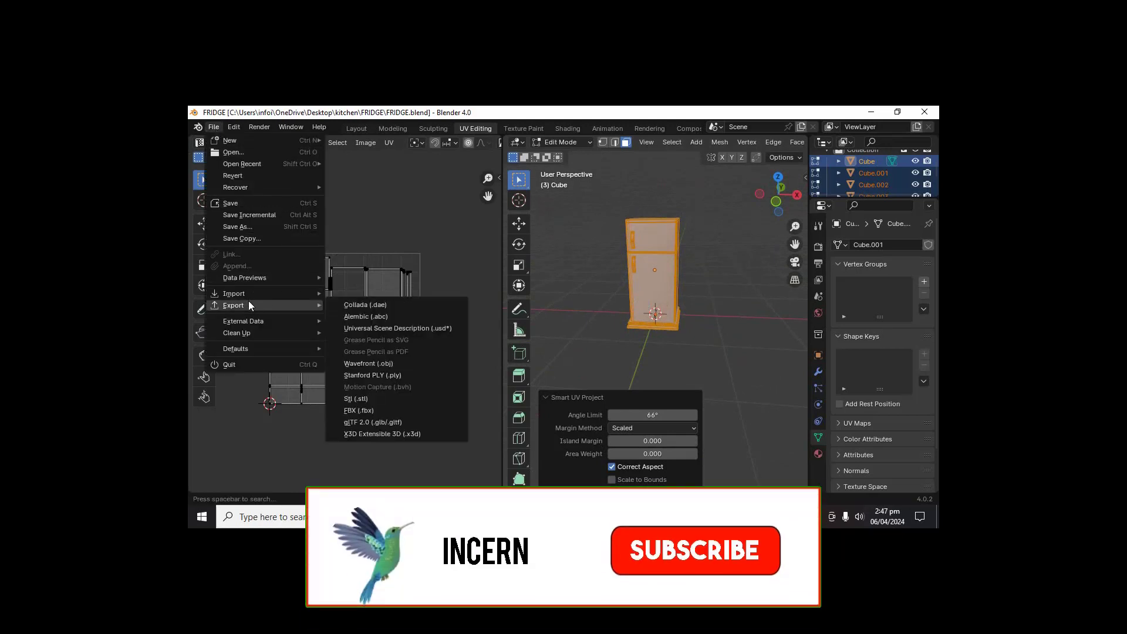
left_click(365, 409)
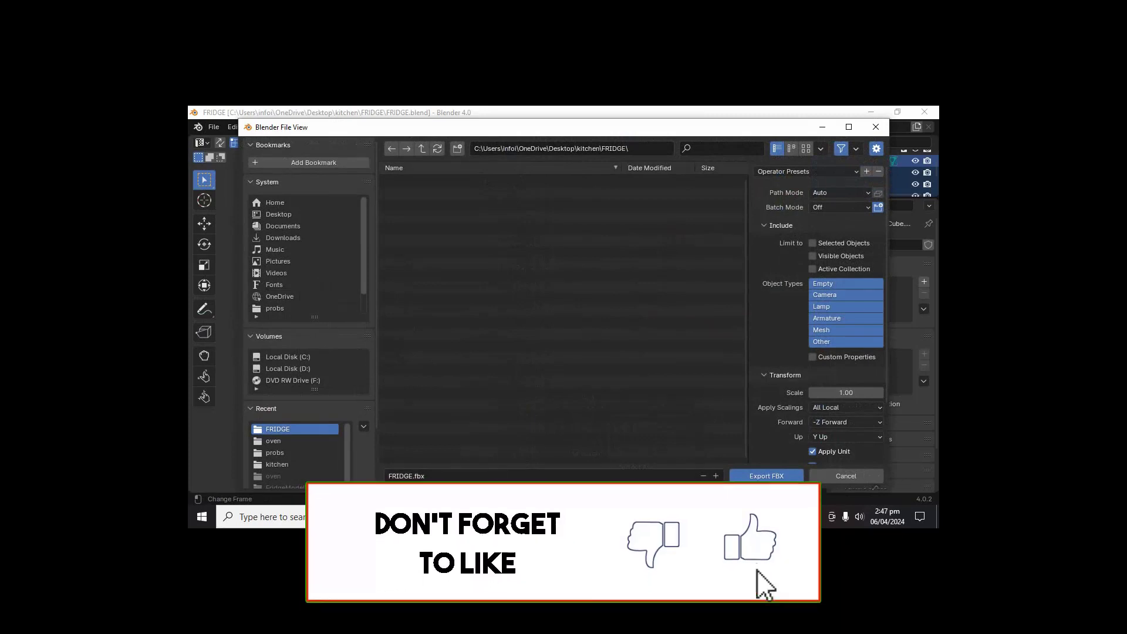
Step: Name the export file FRIDGEwithouttextures.fbx and limit the exported object types to Mesh
left_click(478, 476)
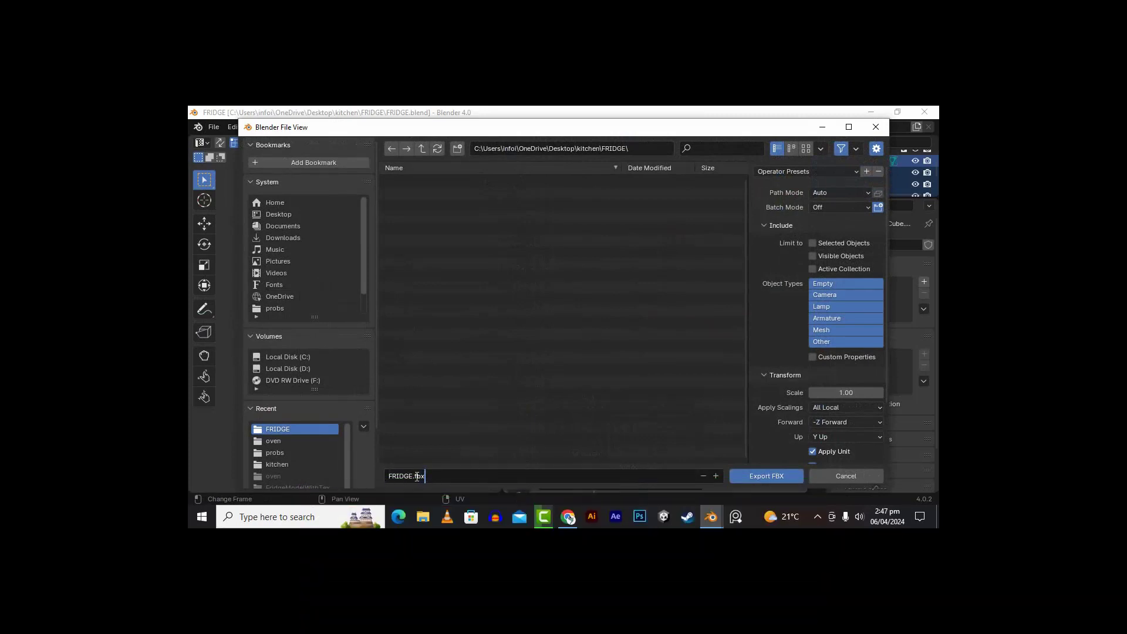
left_click_drag(413, 476, 447, 486)
key("BackSpace")
type("withouttextures")
left_click(844, 330)
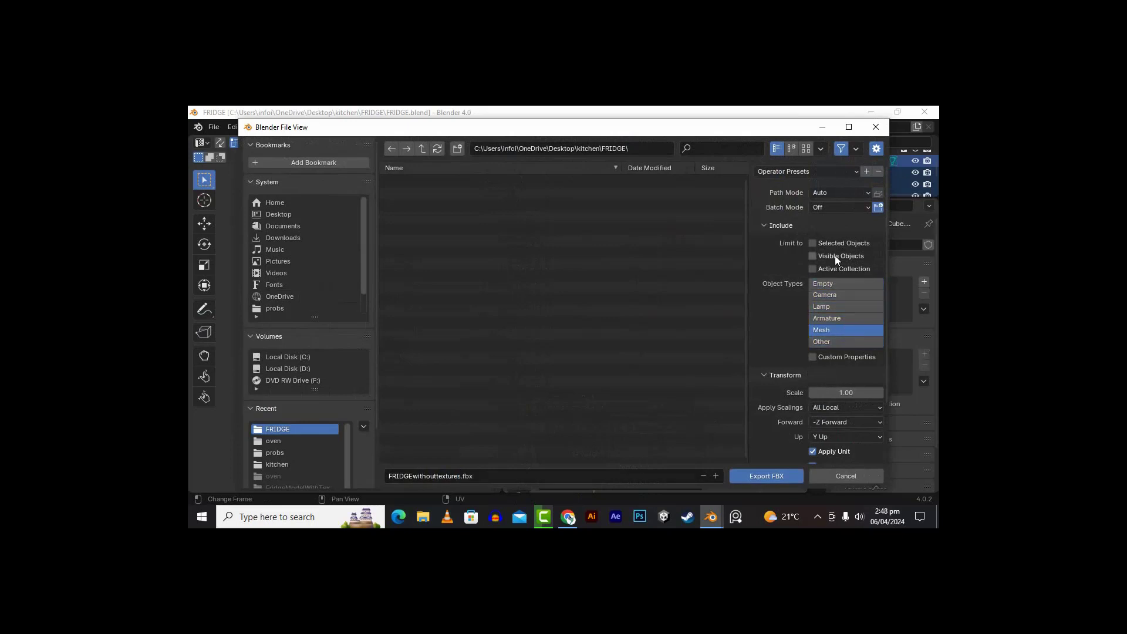
Step: Export the fridge as FBX with these settings and save the blend file again
left_click(770, 476)
scroll(668, 343, "down", 2)
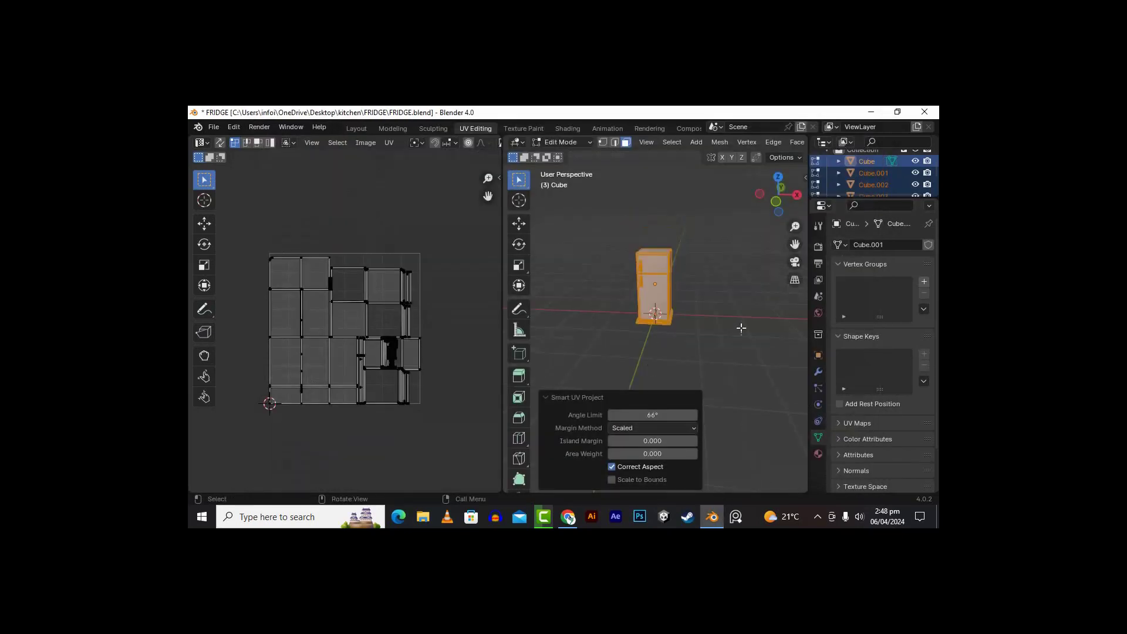
key("ctrl+s")
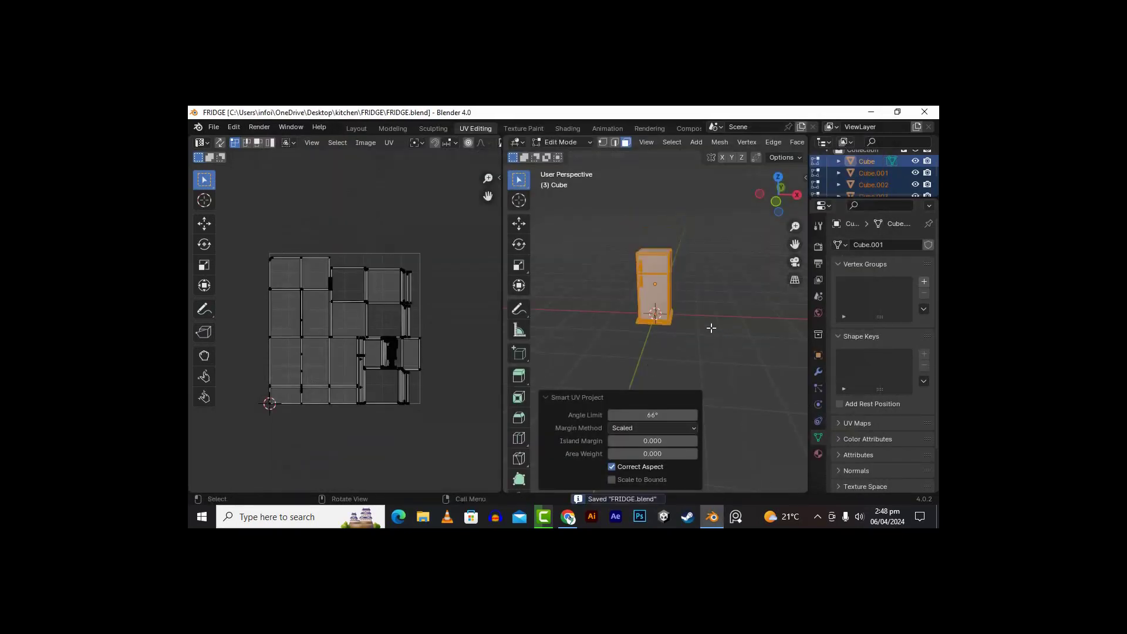